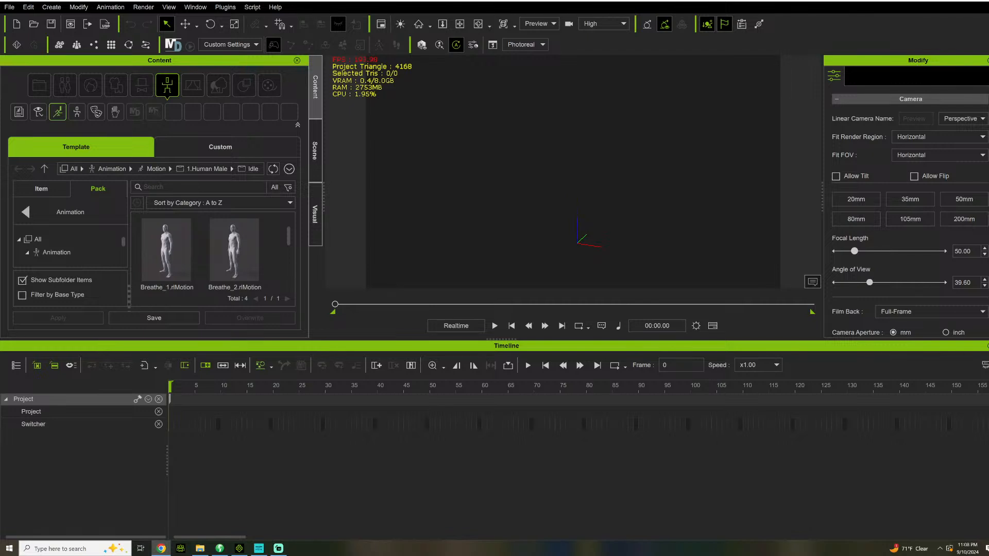
# - Bring the browser window with the Disney 12 principles of animation article onto the screen and maximize it
pyautogui.moveTo(988, 247); pyautogui.dragTo(538, 123)
pyautogui.scroll(-2, 472, 269)
pyautogui.scroll(-2, 472, 269)
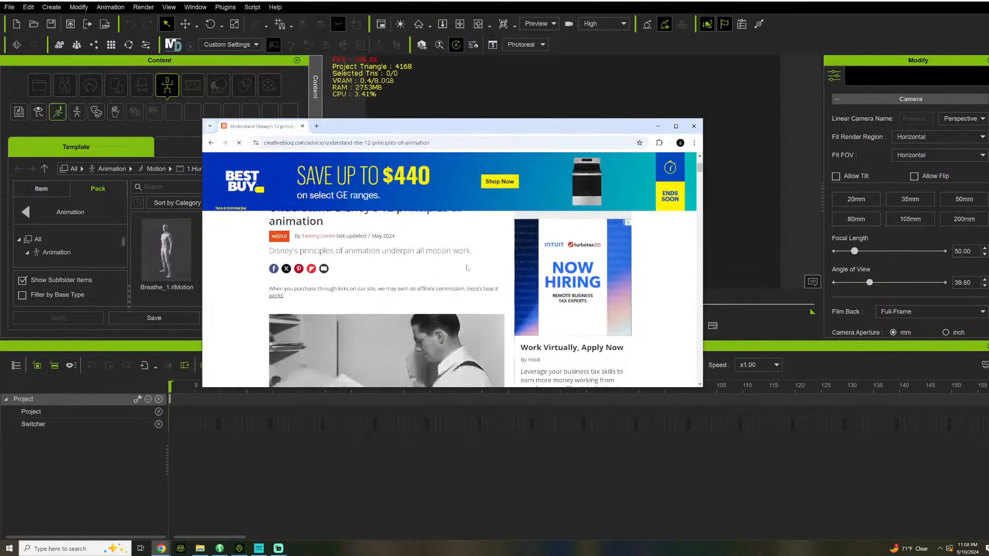
pyautogui.click(676, 126)
# - Read through the article's twelve animation principles, from Squash and stretch to Appeal
pyautogui.scroll(-5, 229, 251)
pyautogui.scroll(-10, 247, 263)
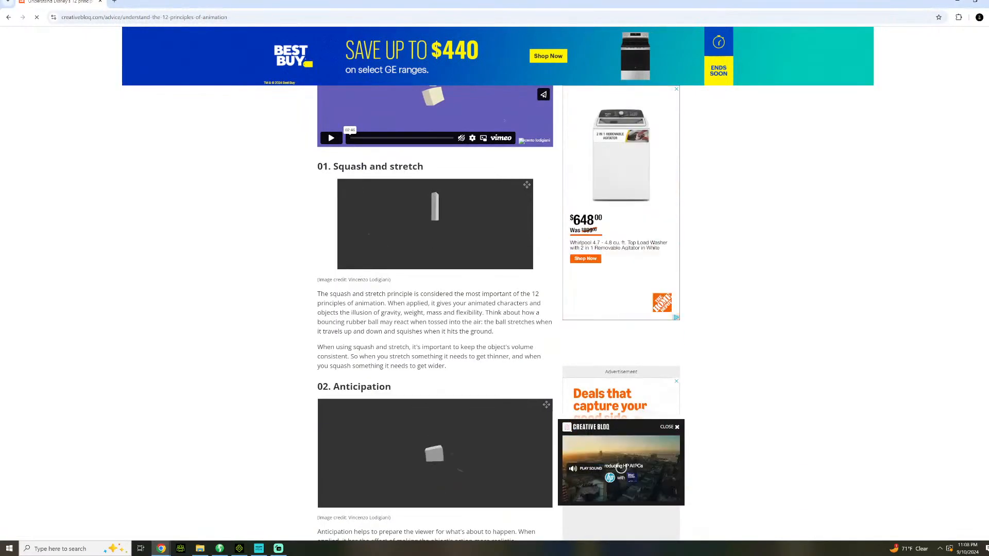
pyautogui.scroll(-2, 285, 259)
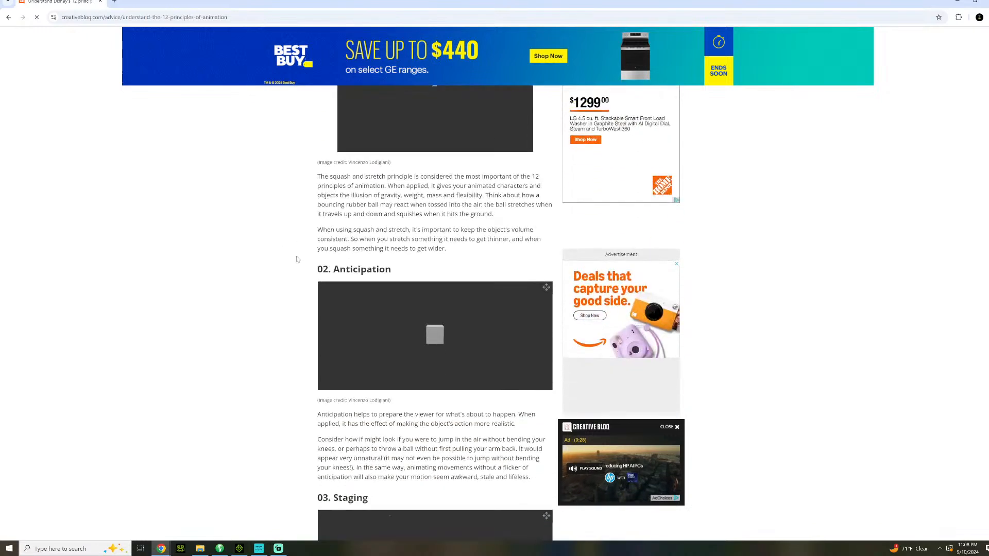
pyautogui.scroll(-4, 326, 328)
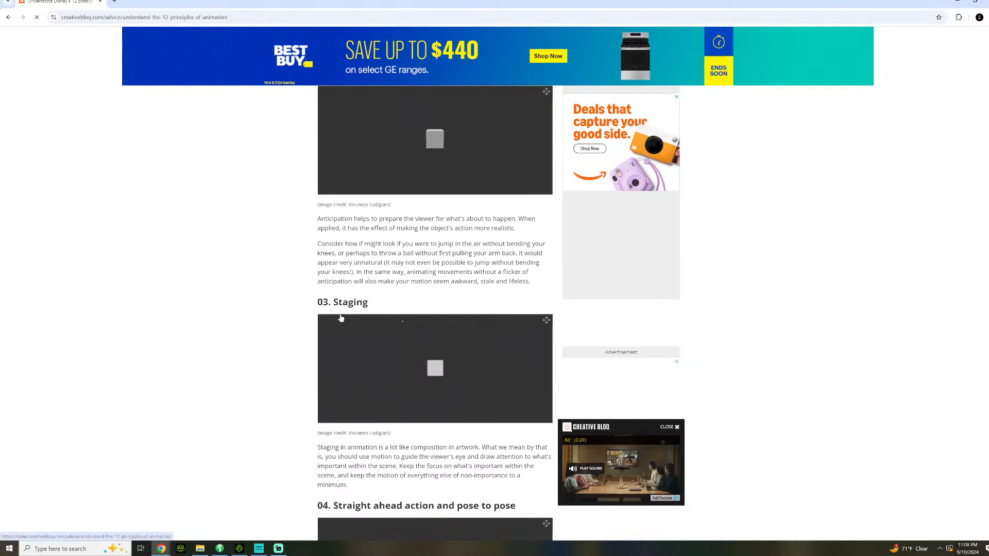
pyautogui.scroll(-3, 338, 322)
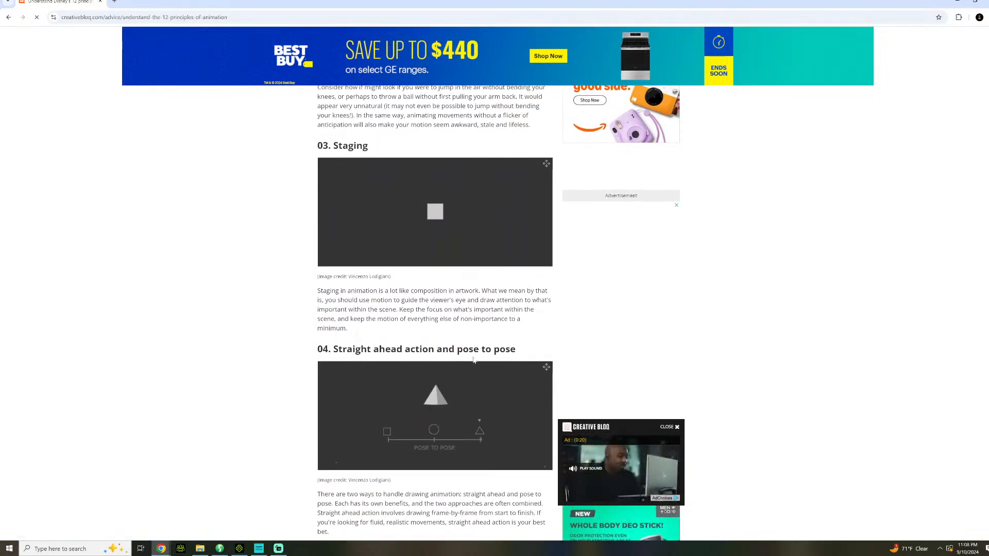
pyautogui.scroll(-5, 435, 309)
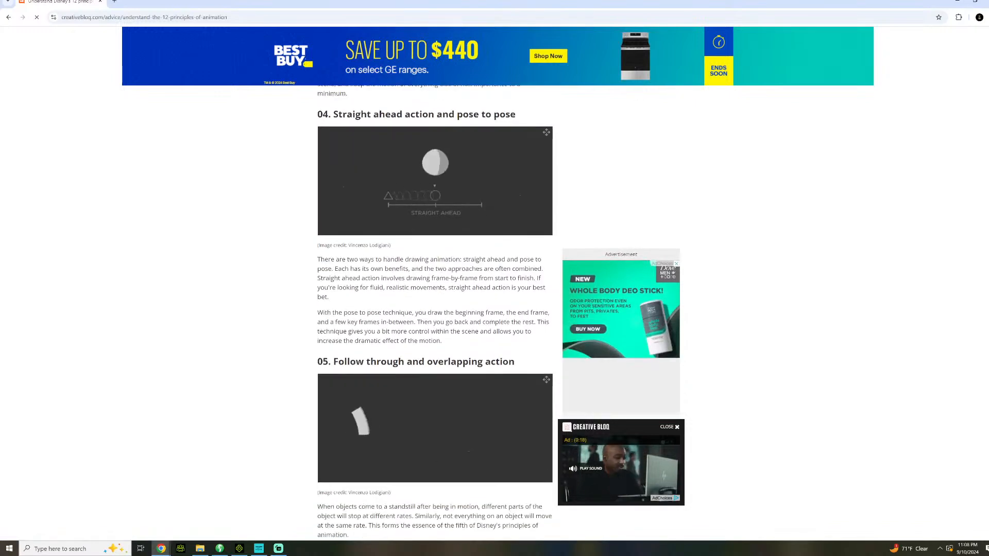
pyautogui.scroll(-2, 423, 382)
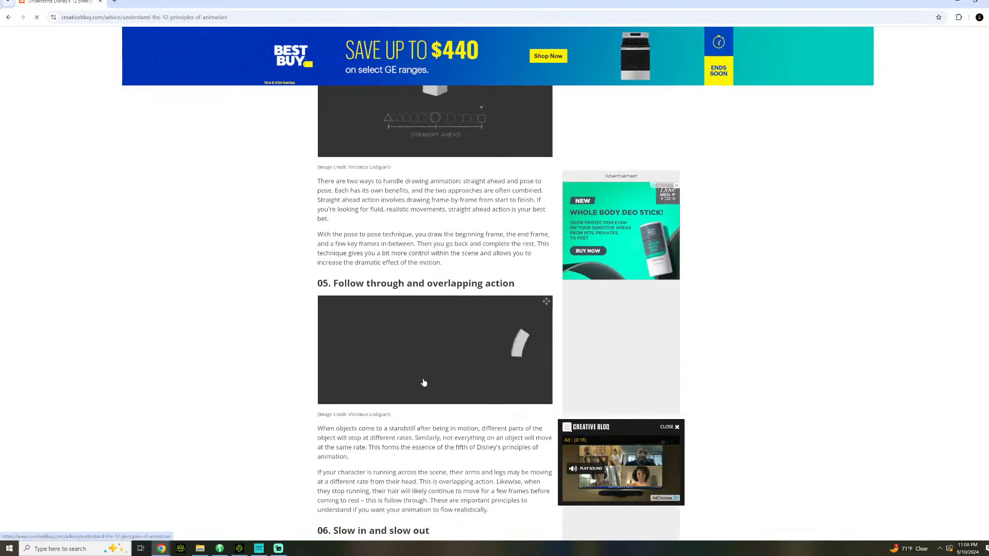
pyautogui.scroll(-5, 415, 380)
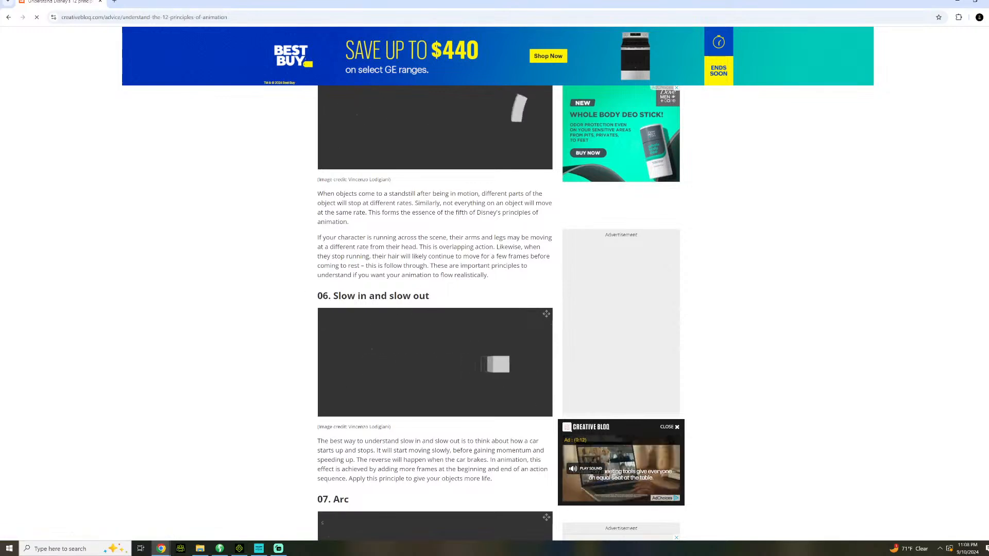
pyautogui.scroll(-5, 509, 338)
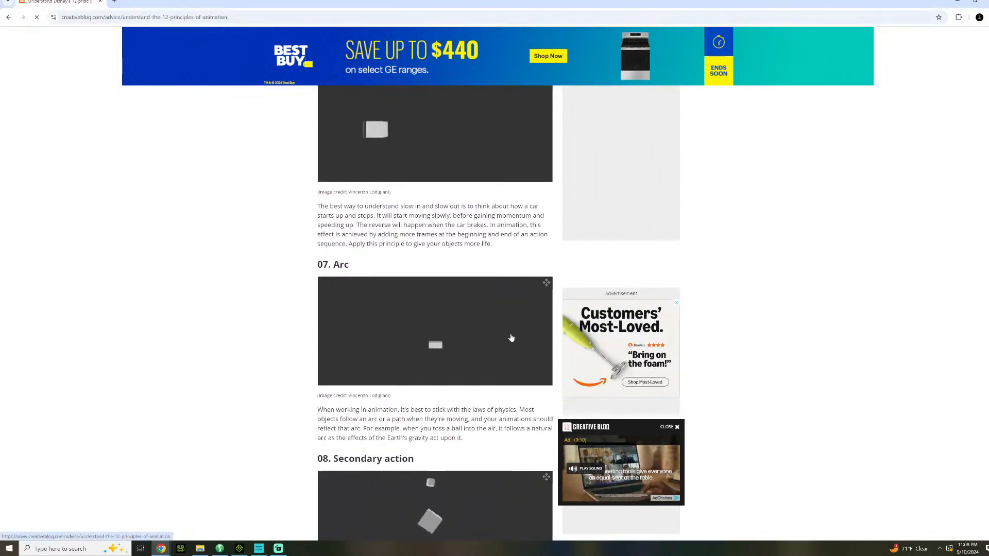
pyautogui.scroll(-2, 453, 366)
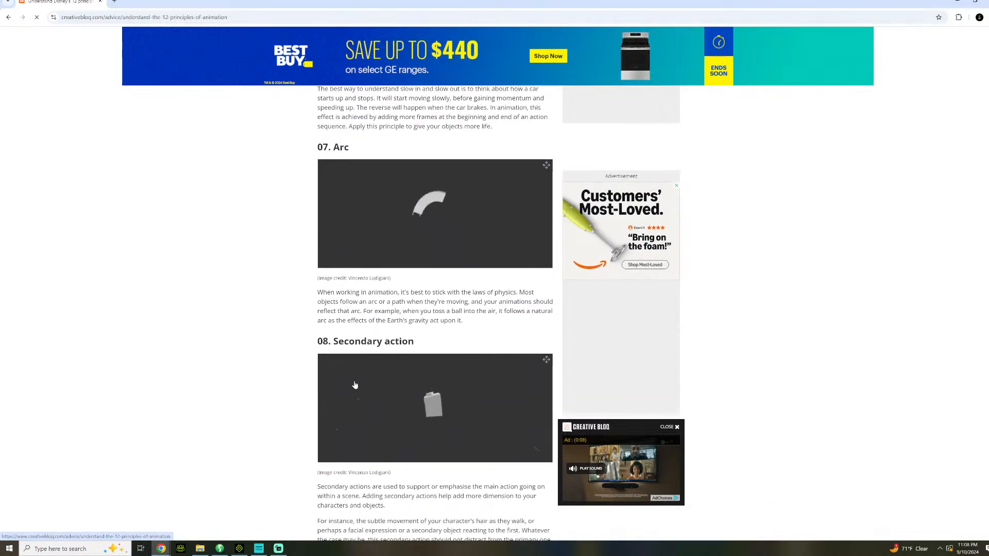
pyautogui.scroll(-5, 225, 382)
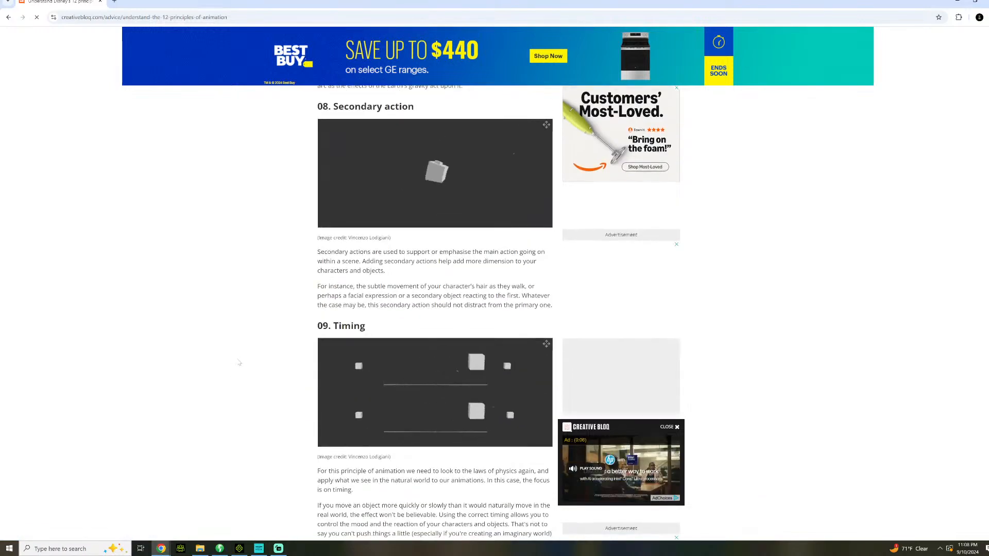
pyautogui.scroll(-5, 240, 363)
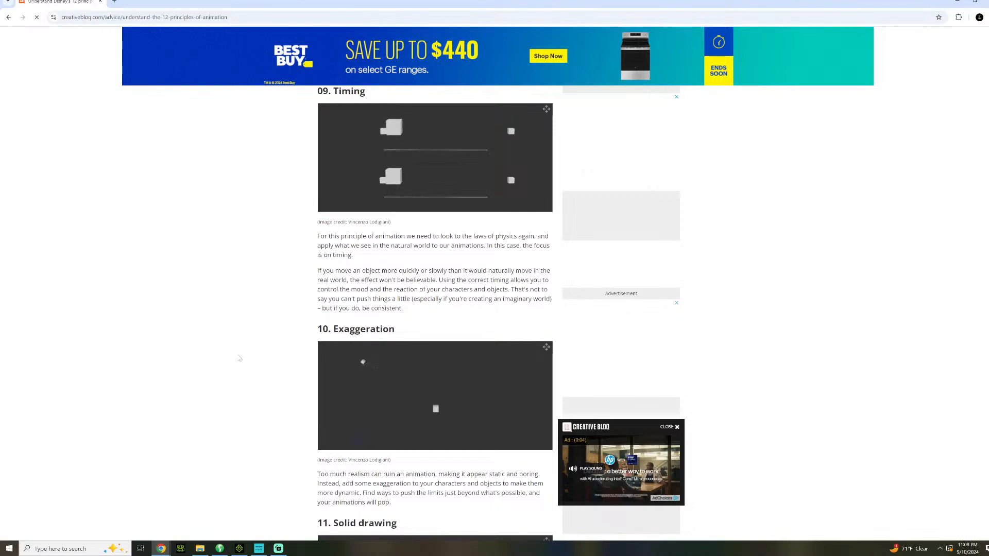
pyautogui.scroll(-2, 239, 358)
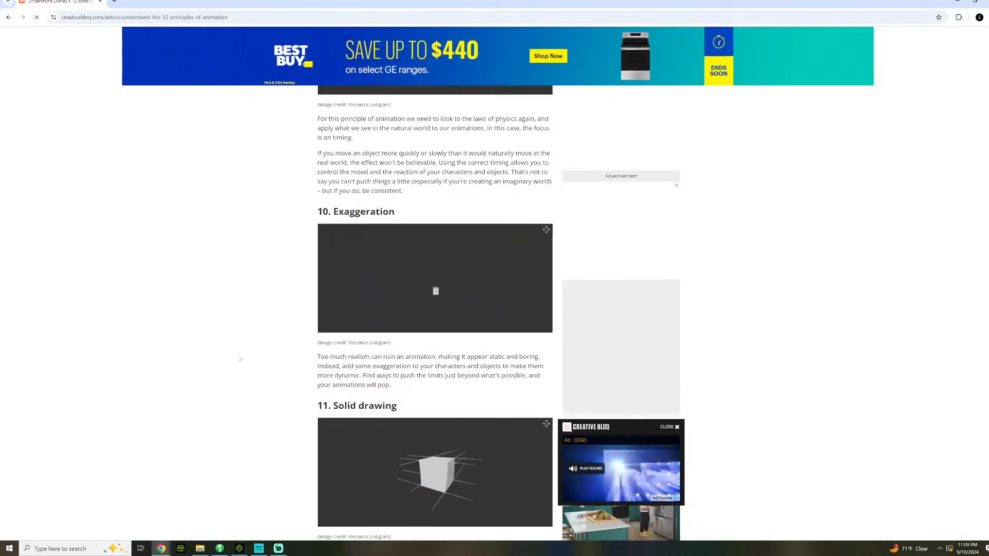
pyautogui.scroll(-6, 222, 363)
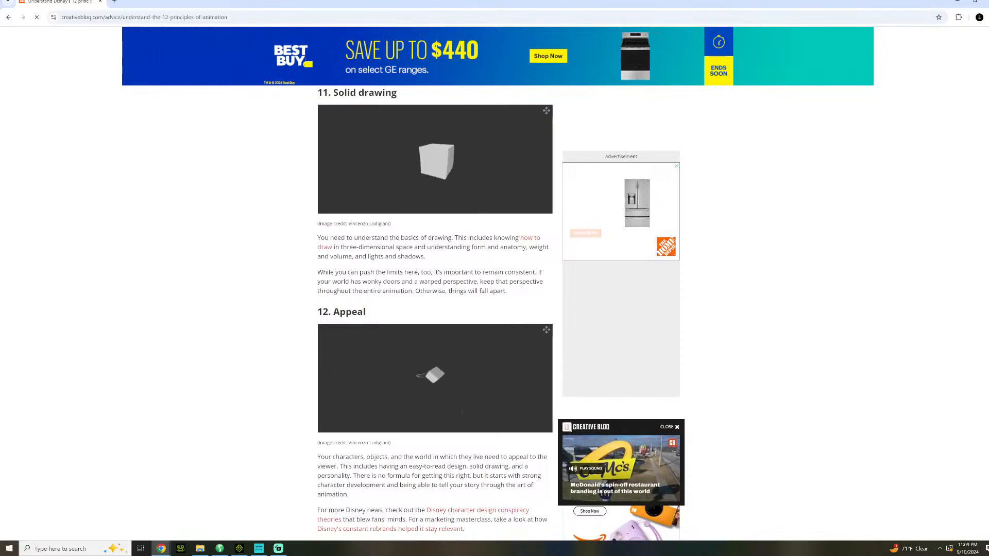
# - Return to the beginning of the article's list and examine the Squash and stretch example
pyautogui.scroll(9, 436, 309)
pyautogui.scroll(18, 479, 340)
pyautogui.scroll(14, 479, 340)
pyautogui.scroll(3, 475, 338)
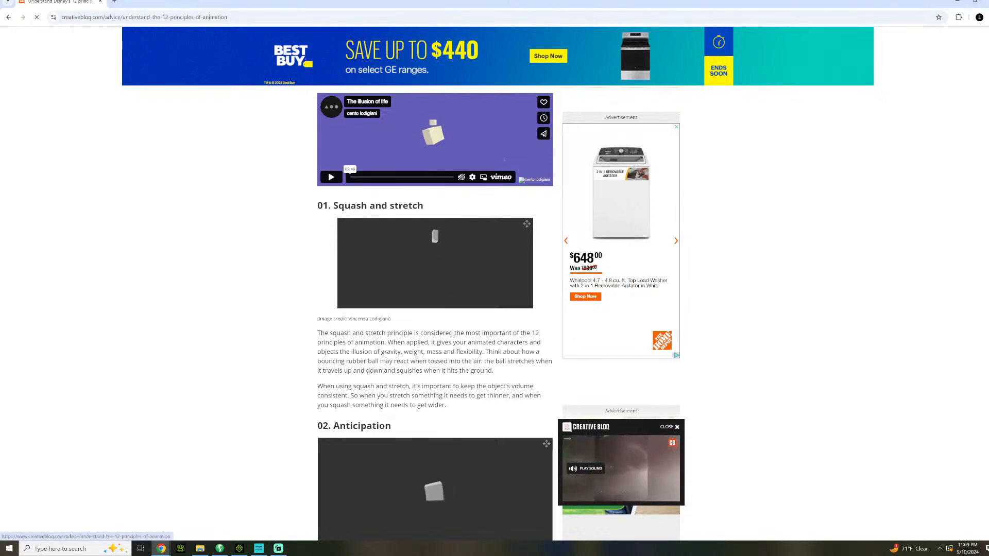
pyautogui.scroll(2, 421, 333)
pyautogui.scroll(2, 421, 332)
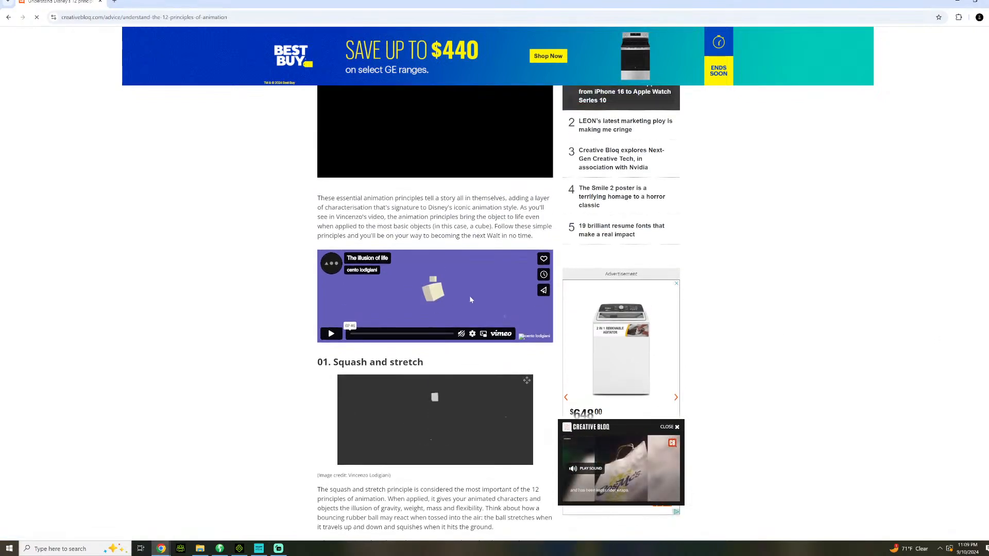
pyautogui.scroll(-5, 520, 291)
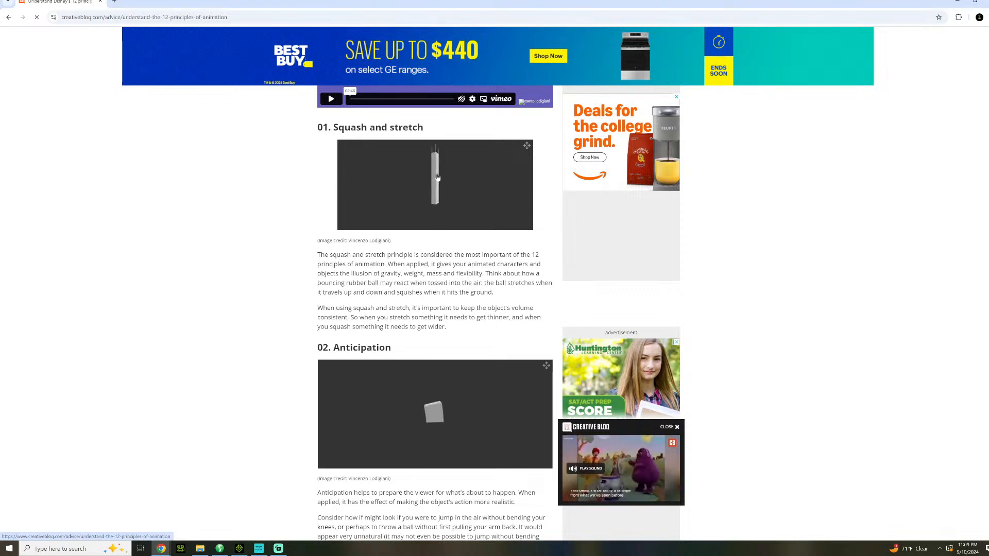
pyautogui.click(437, 216)
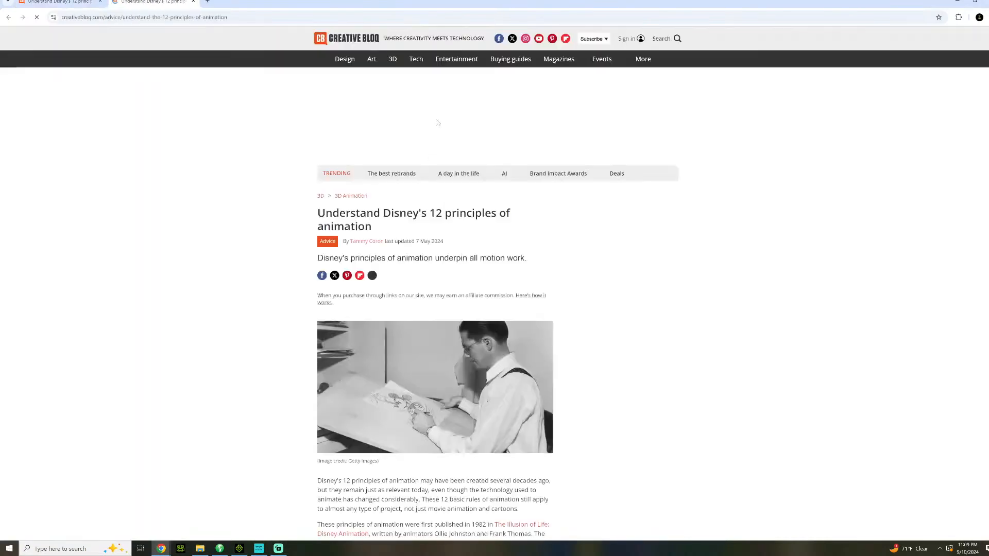
pyautogui.hotkey('ctrl', 'w')
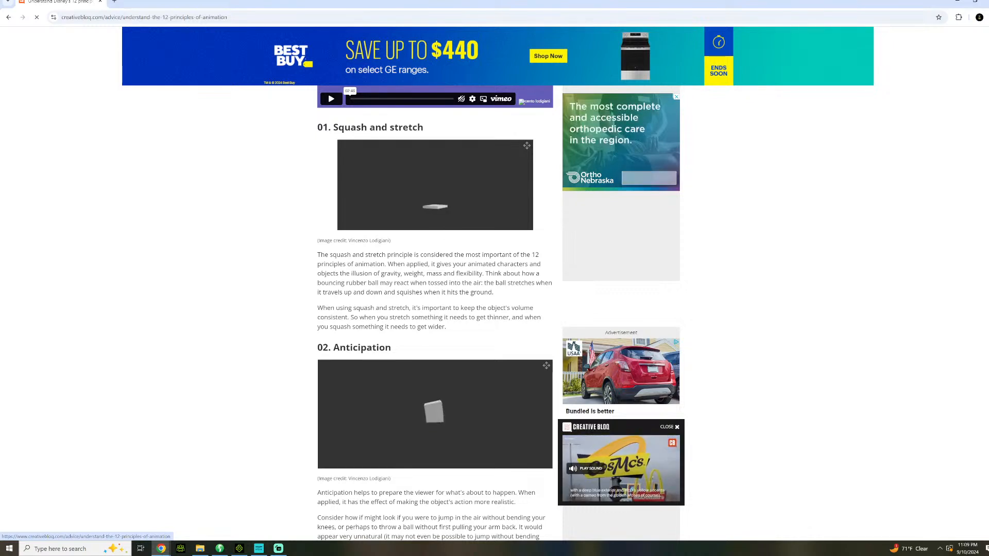
# - Review the explanations and animated examples of the remaining principles, from Anticipation onward
pyautogui.scroll(-1, 453, 330)
pyautogui.scroll(-4, 453, 330)
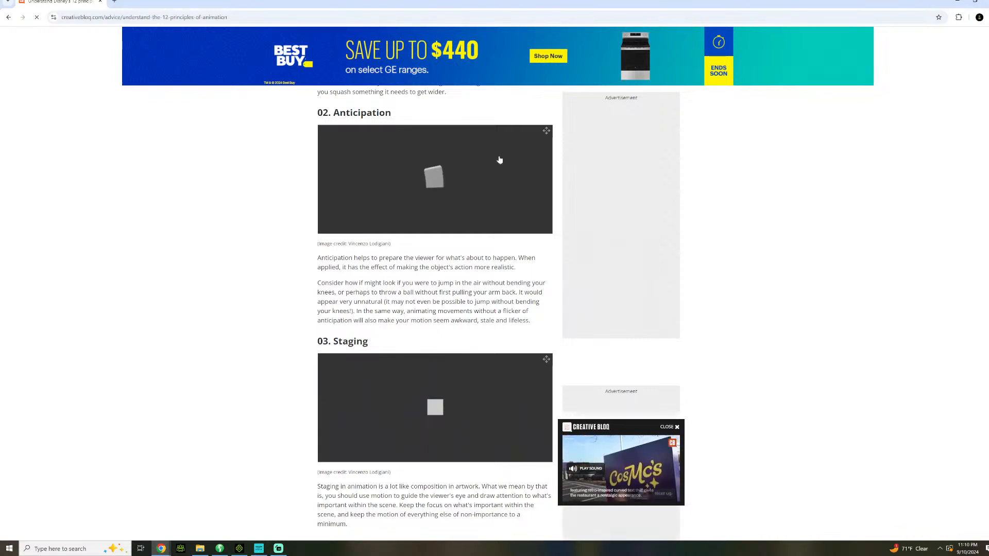
pyautogui.scroll(-2, 354, 345)
pyautogui.scroll(-5, 354, 345)
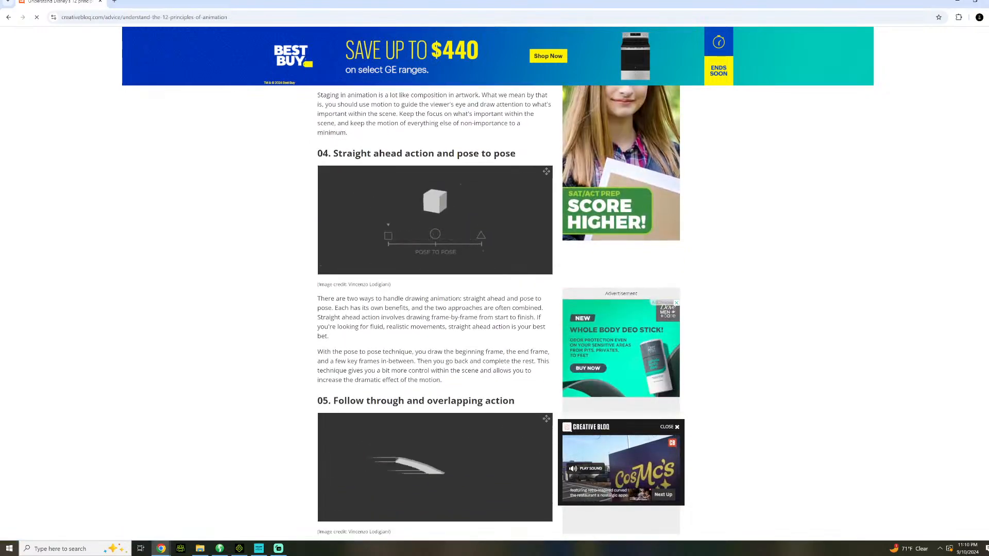
pyautogui.scroll(-2, 259, 335)
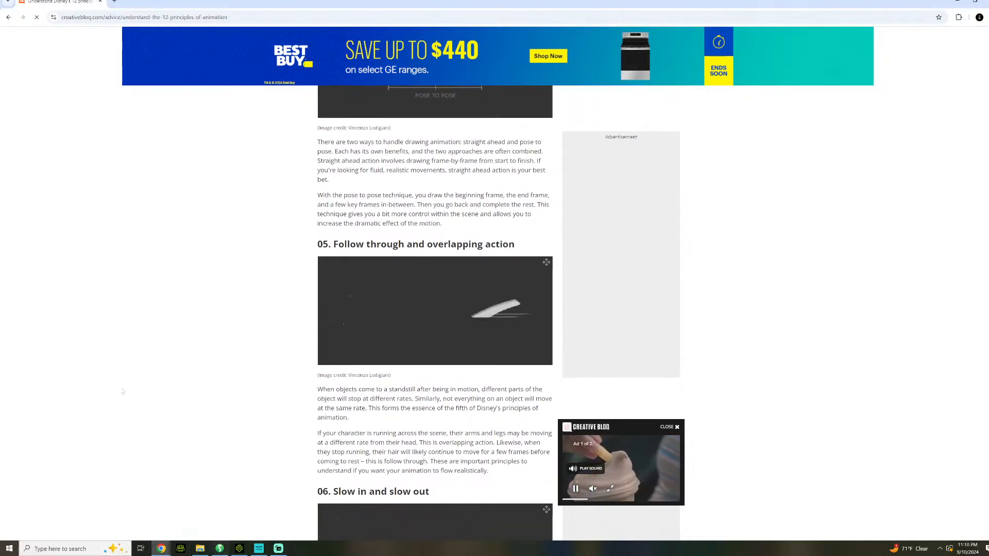
pyautogui.scroll(-4, 360, 462)
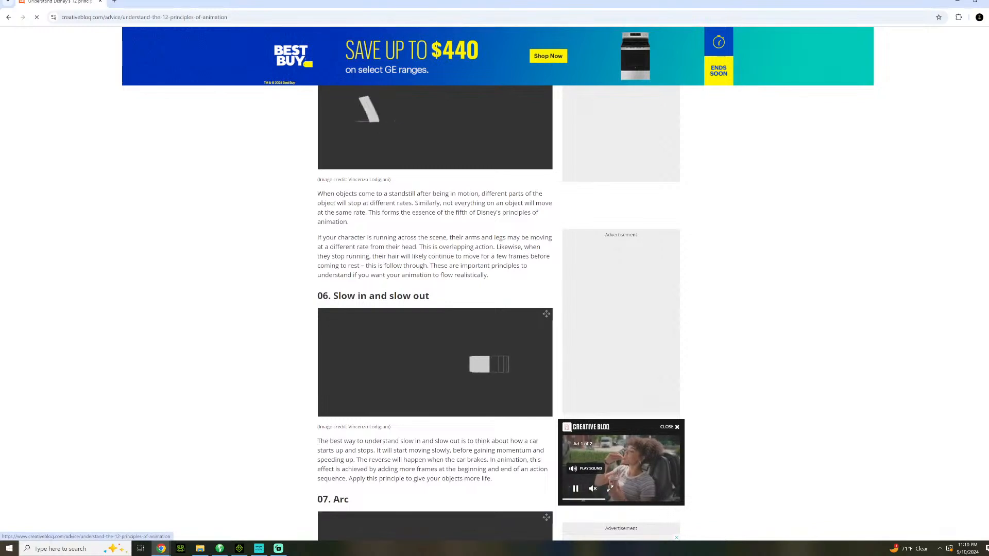
pyautogui.scroll(-5, 339, 333)
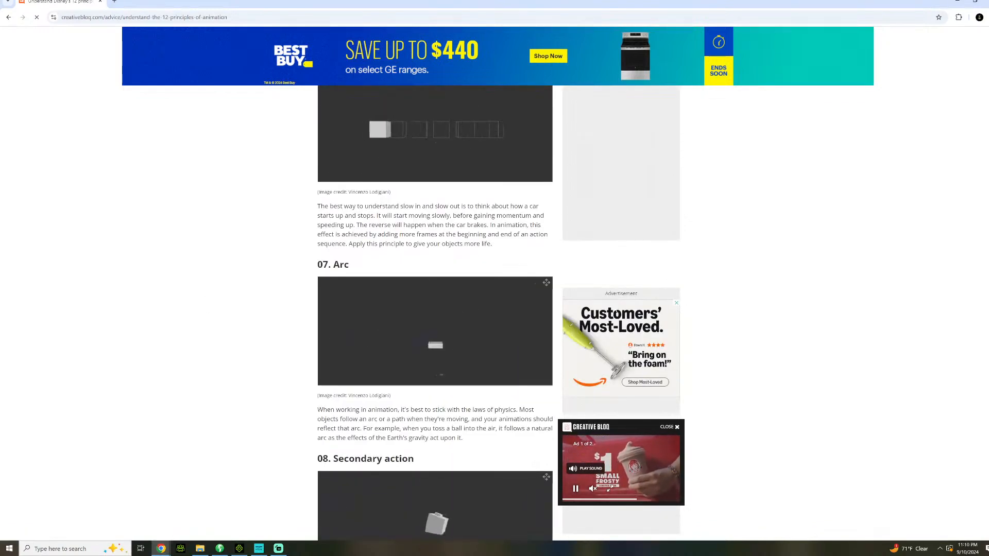
pyautogui.scroll(-3, 316, 365)
pyautogui.scroll(-2, 317, 365)
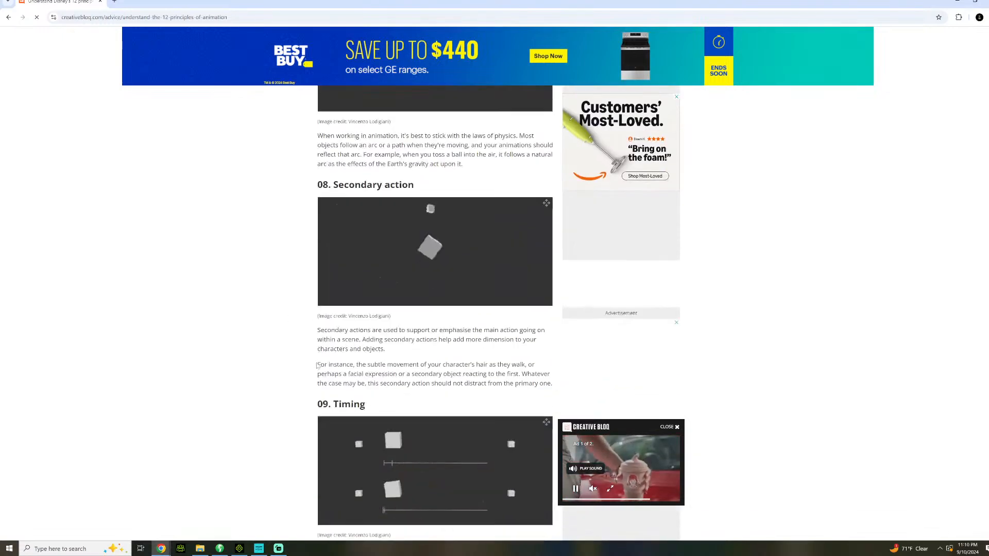
pyautogui.scroll(-2, 344, 309)
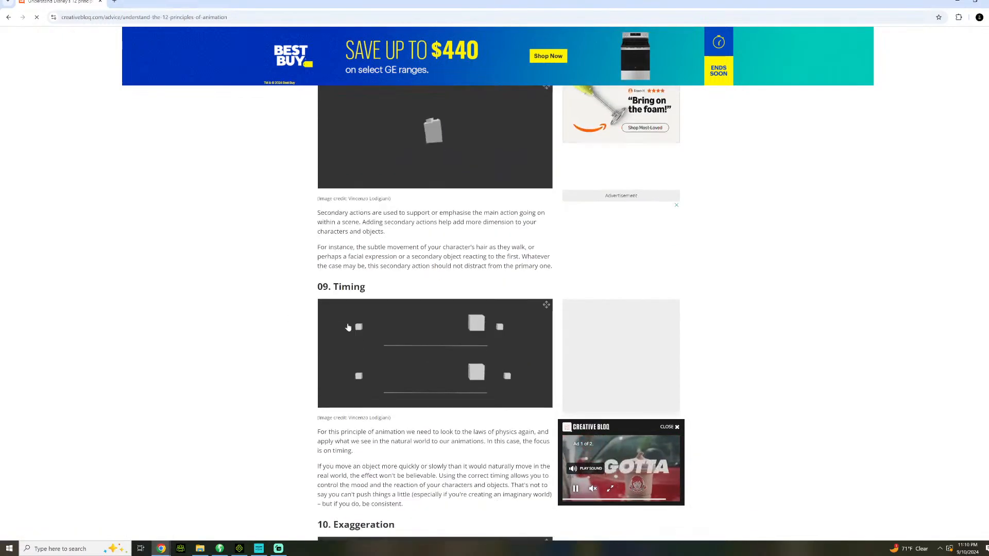
pyautogui.scroll(-4, 314, 402)
pyautogui.scroll(-2, 313, 402)
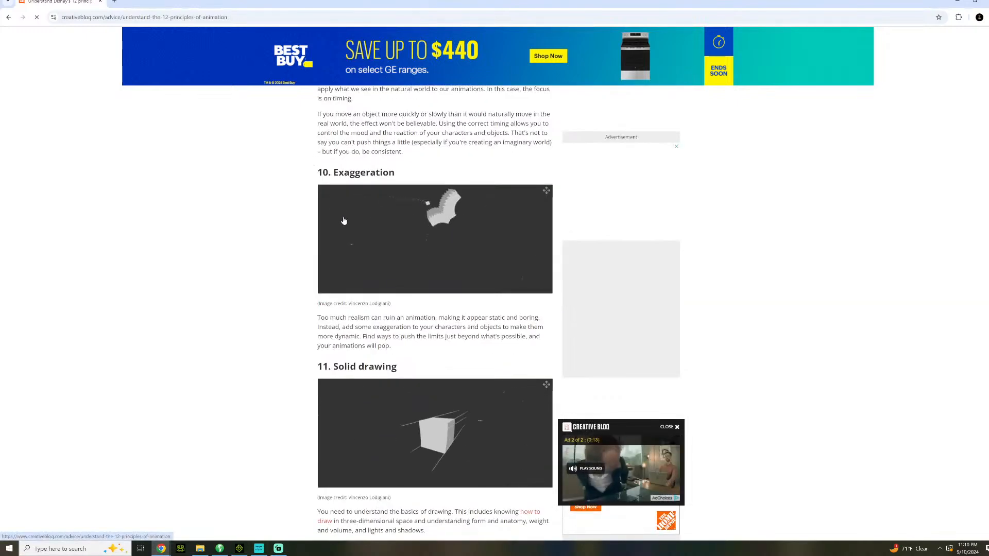
pyautogui.scroll(-6, 287, 289)
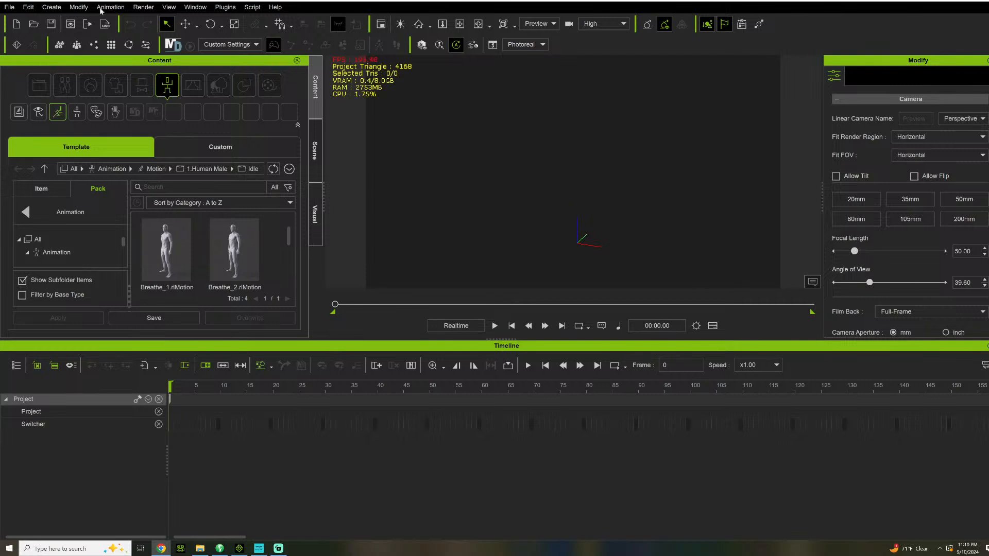
# - Switch to iClone and create a Box primitive shape in the empty scene
pyautogui.click(53, 7)
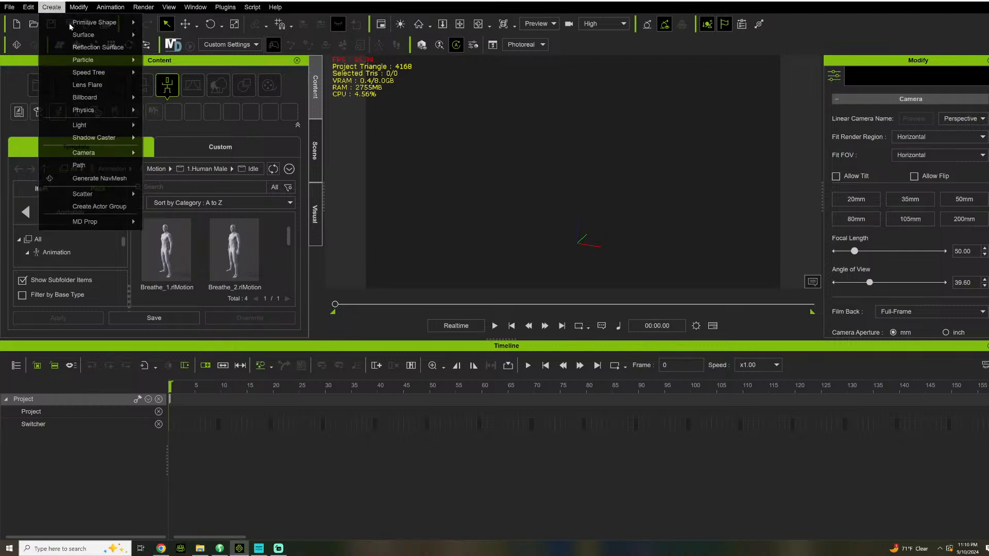
pyautogui.moveTo(103, 23)
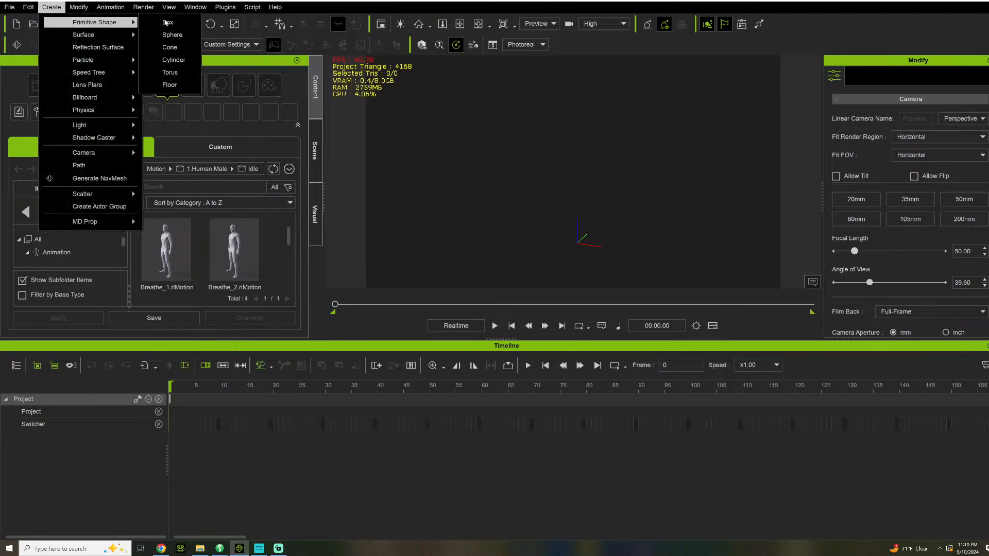
pyautogui.click(167, 23)
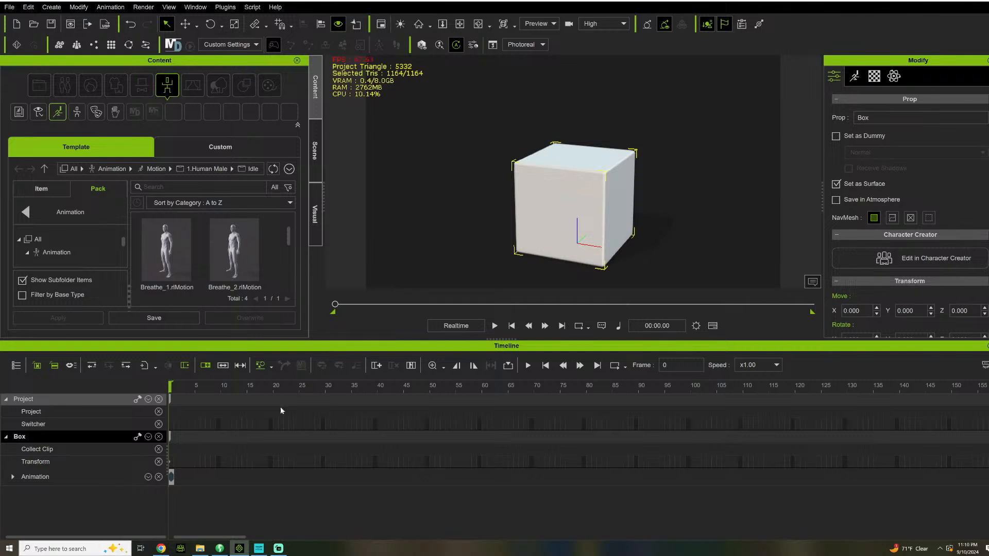
# - Open the Curve Editor for the box and move its window higher to uncover the timeline tracks
pyautogui.click(195, 7)
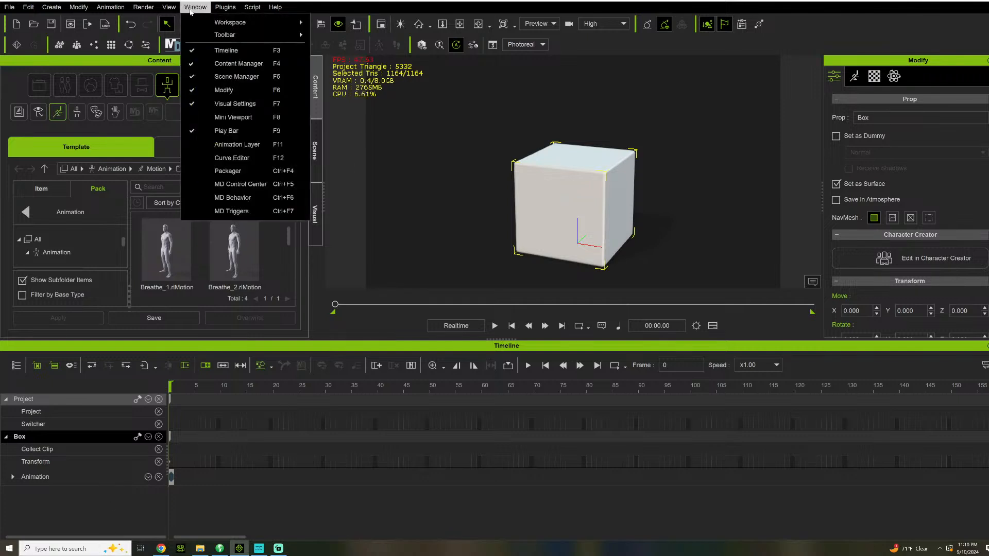
pyautogui.click(231, 157)
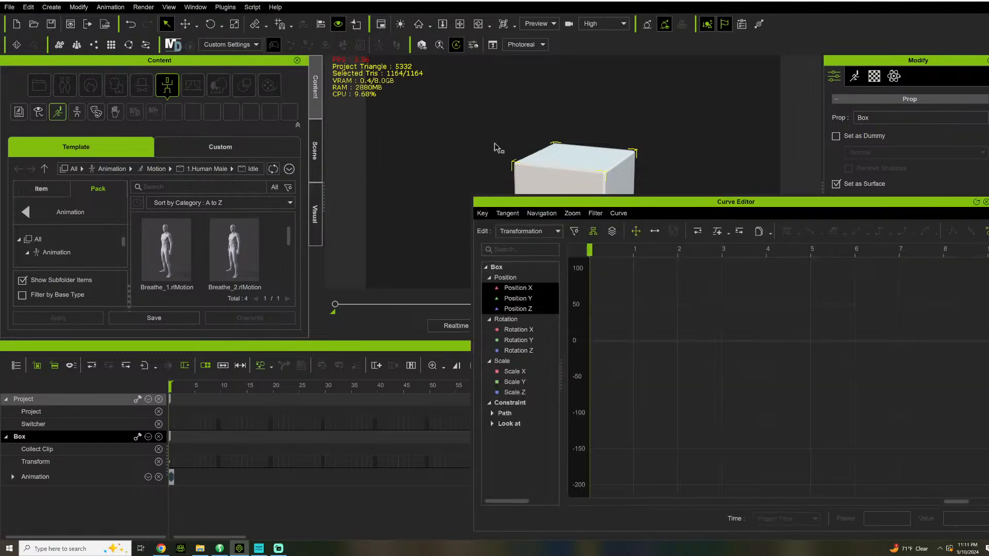
pyautogui.moveTo(683, 203); pyautogui.dragTo(687, 112)
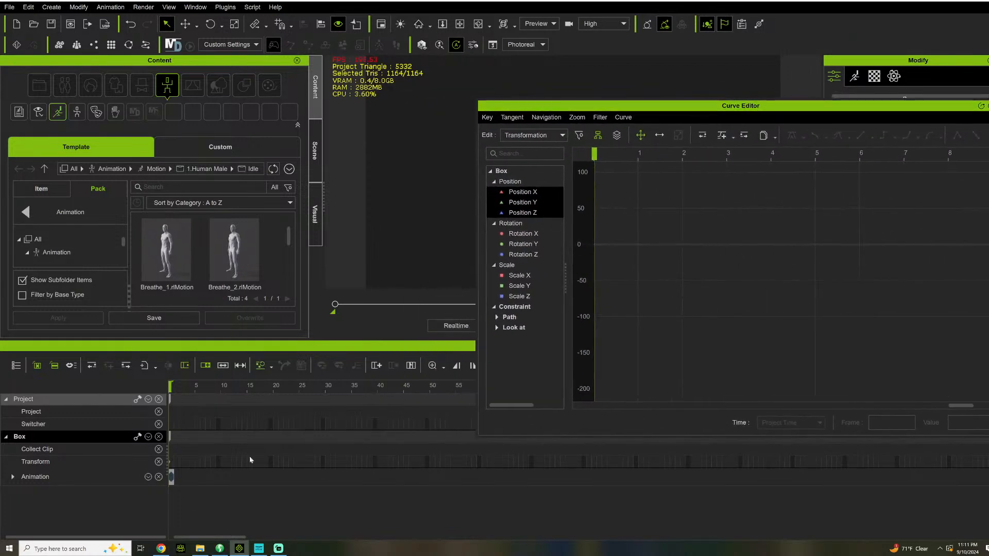
# - Go to frame 50 on the timeline, then shrink and reposition the Curve Editor window to clear the box and timeline
pyautogui.click(429, 390)
pyautogui.click(459, 24)
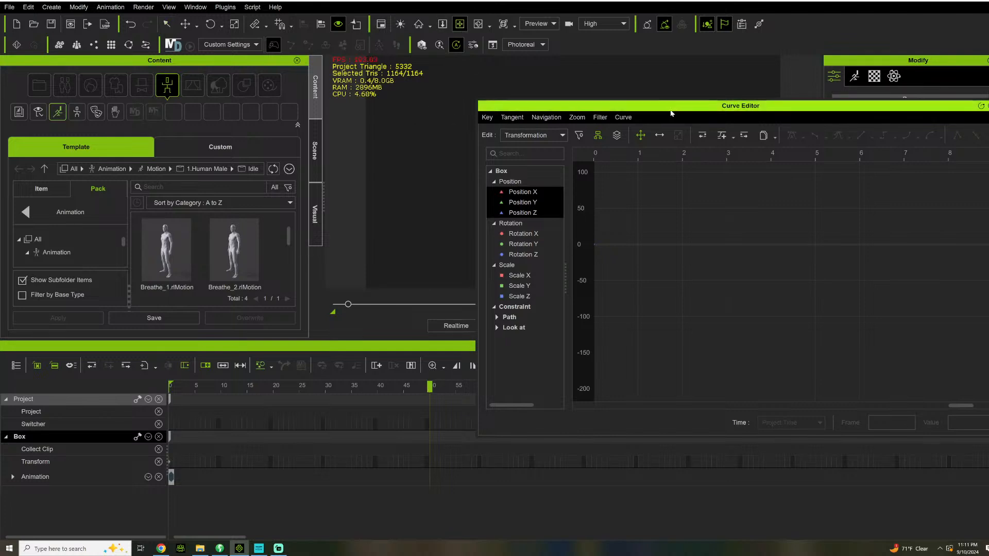
pyautogui.moveTo(680, 109); pyautogui.dragTo(456, 189)
pyautogui.scroll(-4, 603, 143)
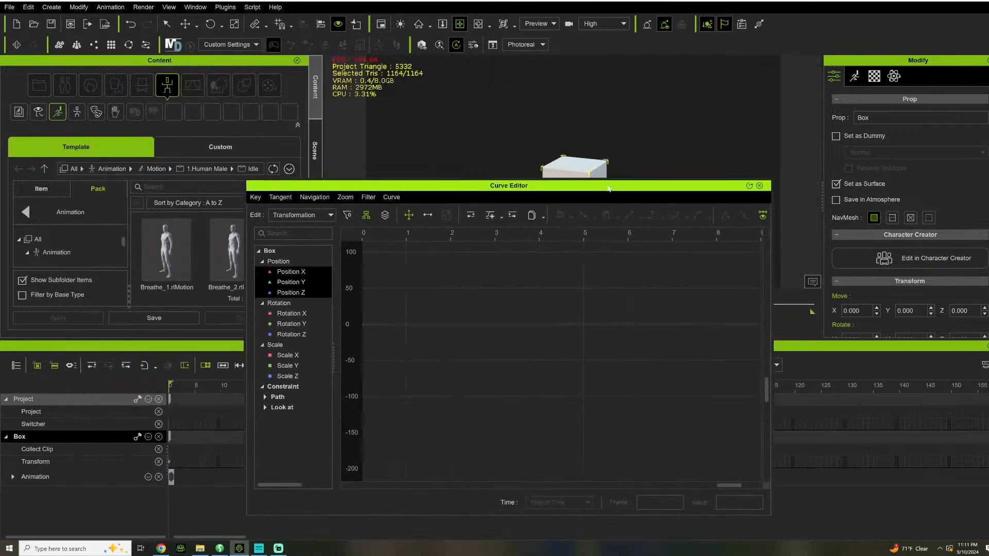
pyautogui.moveTo(773, 179); pyautogui.dragTo(531, 280)
pyautogui.moveTo(457, 283); pyautogui.dragTo(812, 108)
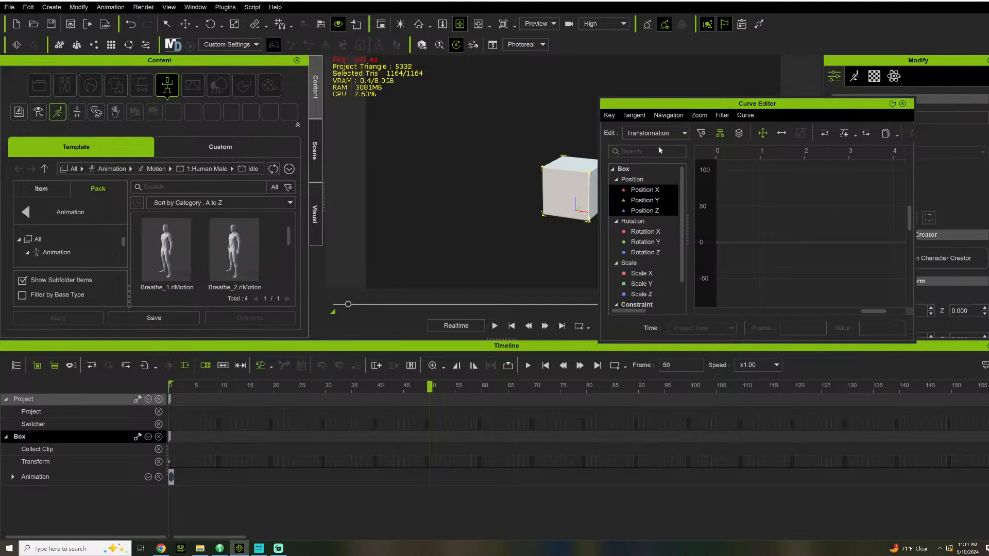
pyautogui.moveTo(591, 187); pyautogui.dragTo(490, 182)
pyautogui.moveTo(784, 108); pyautogui.dragTo(714, 67)
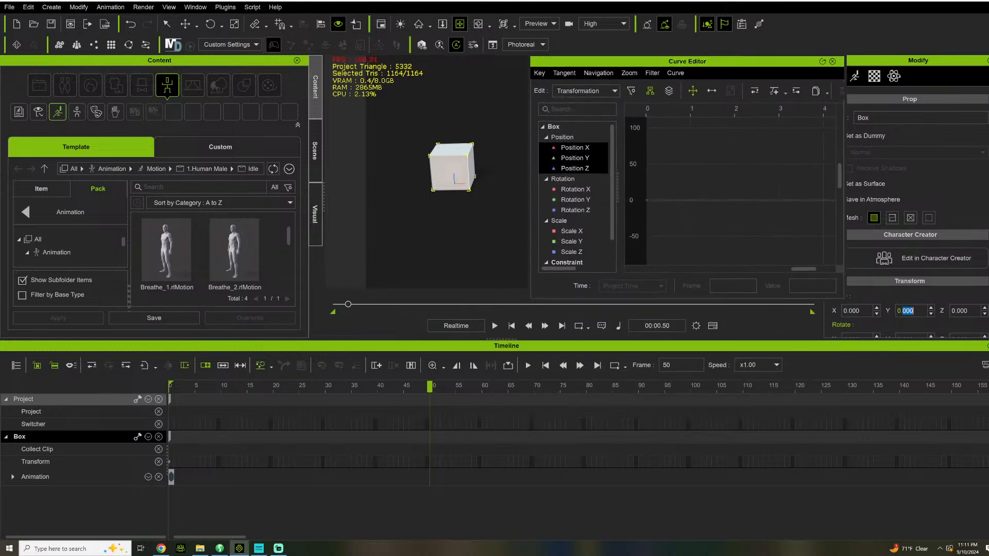
# - Set the box's Y position to 100 at frame 50
pyautogui.click(899, 311)
pyautogui.doubleClick(900, 311)
pyautogui.write('100')
pyautogui.press('Return')
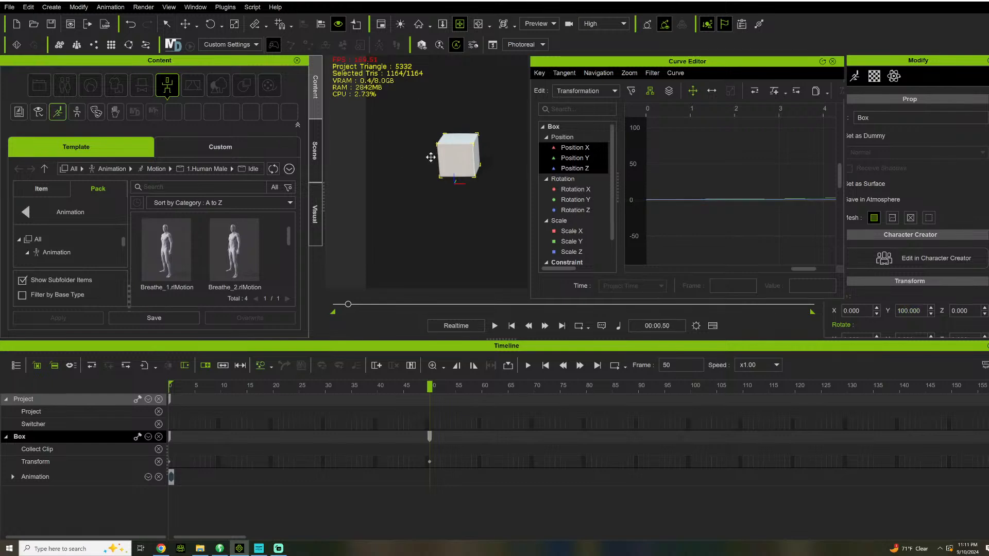
# - Key the box's Y position at 500 on frame 50
pyautogui.moveTo(433, 155); pyautogui.dragTo(386, 177, button='right')
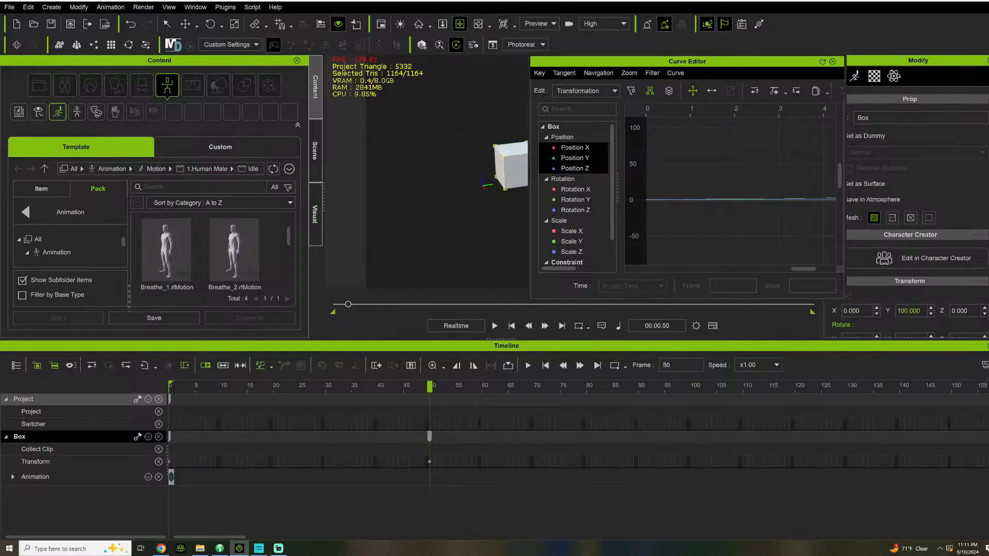
pyautogui.moveTo(901, 311); pyautogui.dragTo(898, 311)
pyautogui.write('5')
pyautogui.press('Return')
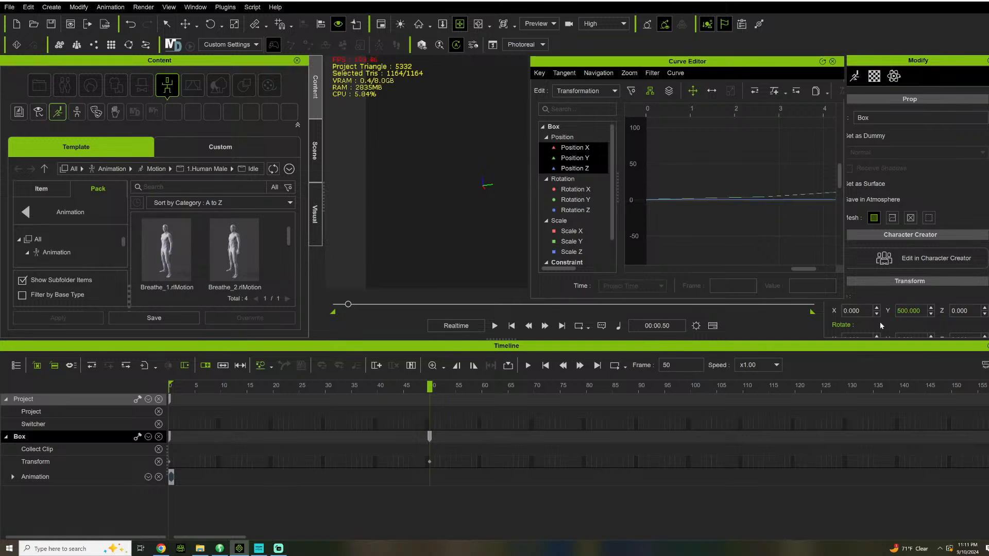
# - Show only the box's Position Y curve in the Curve Editor and fit the whole curve in the graph
pyautogui.click(564, 211)
pyautogui.click(559, 220)
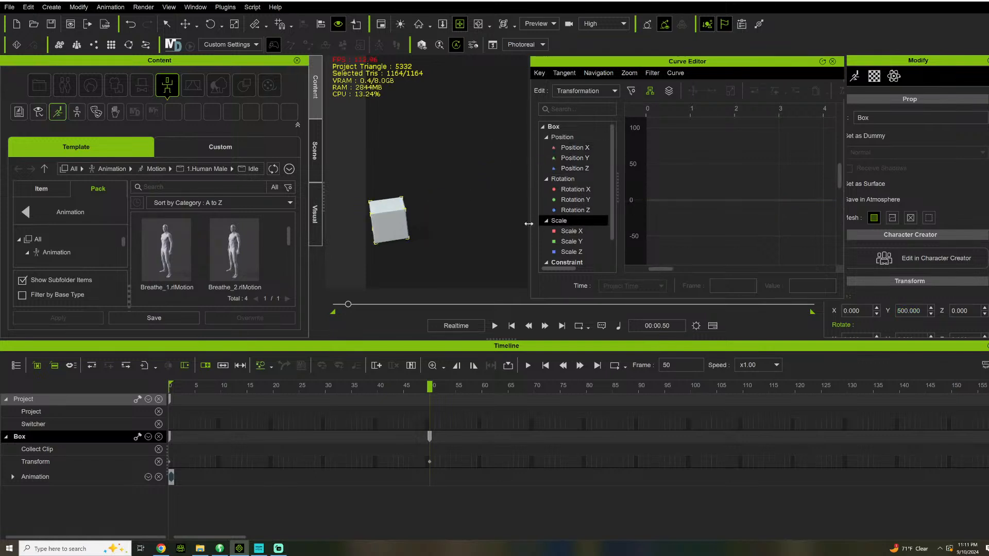
pyautogui.moveTo(397, 220); pyautogui.dragTo(517, 180)
pyautogui.click(564, 147)
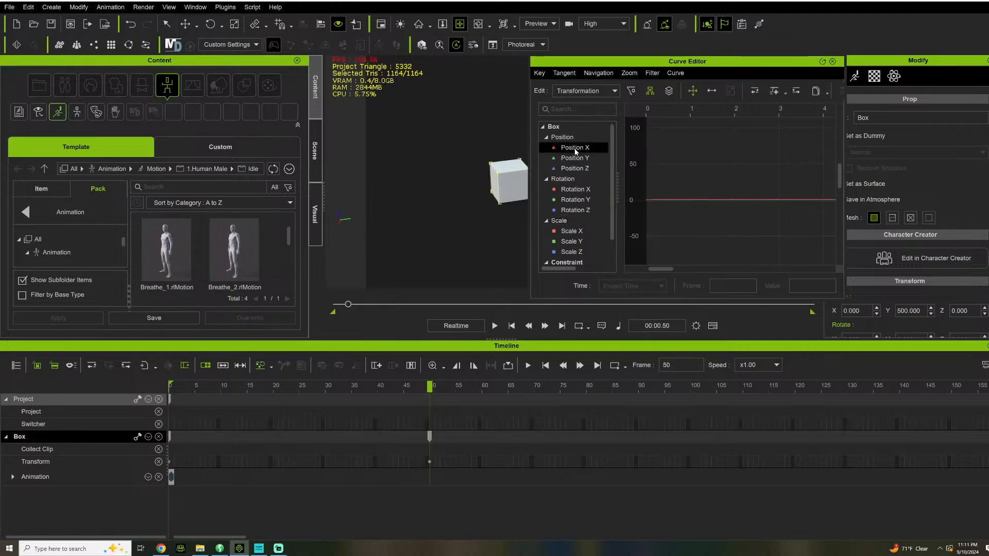
pyautogui.click(576, 157)
pyautogui.scroll(-1, 732, 181)
pyautogui.scroll(-2, 743, 191)
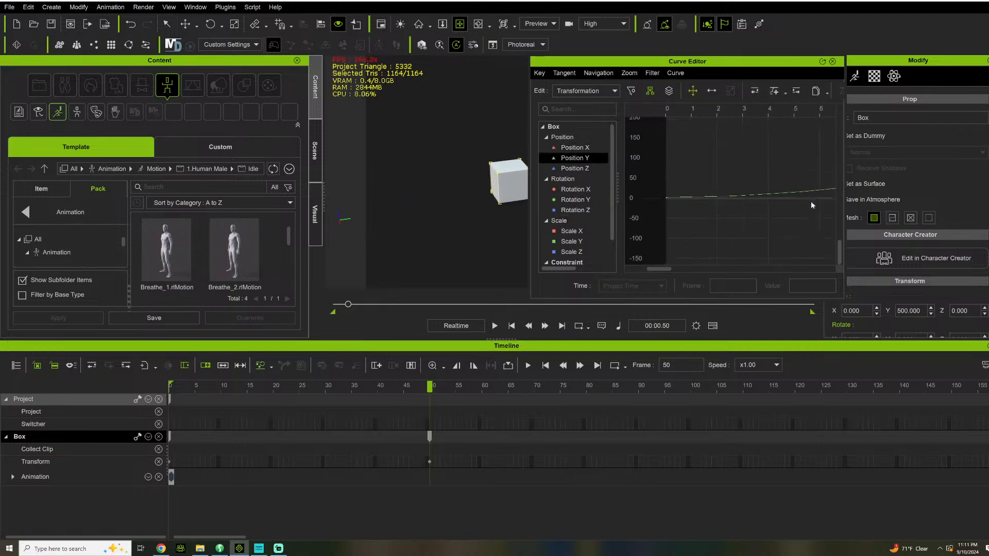
pyautogui.press('f')
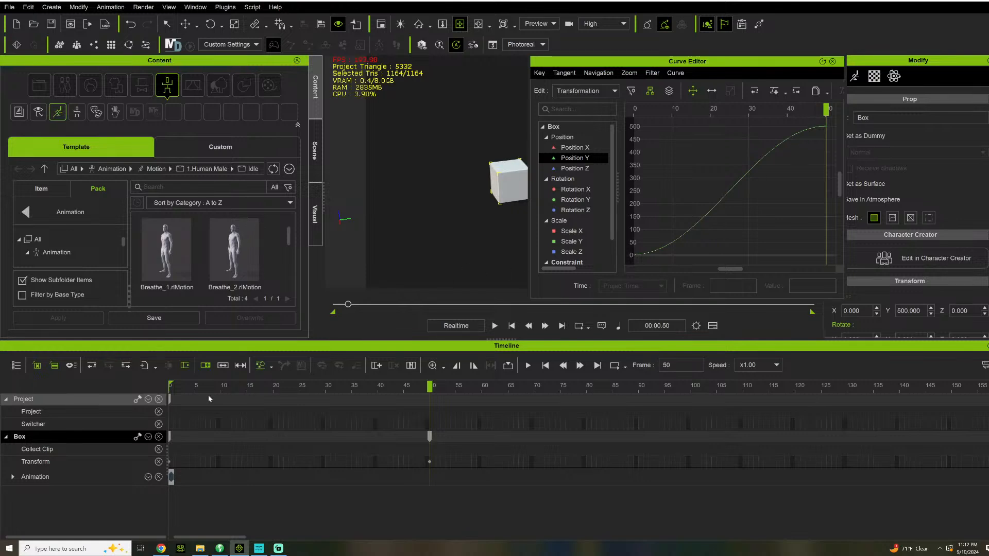
# - Move the Curve Editor clear of the box's path and play the animation from frame 0
pyautogui.moveTo(181, 392); pyautogui.dragTo(156, 391)
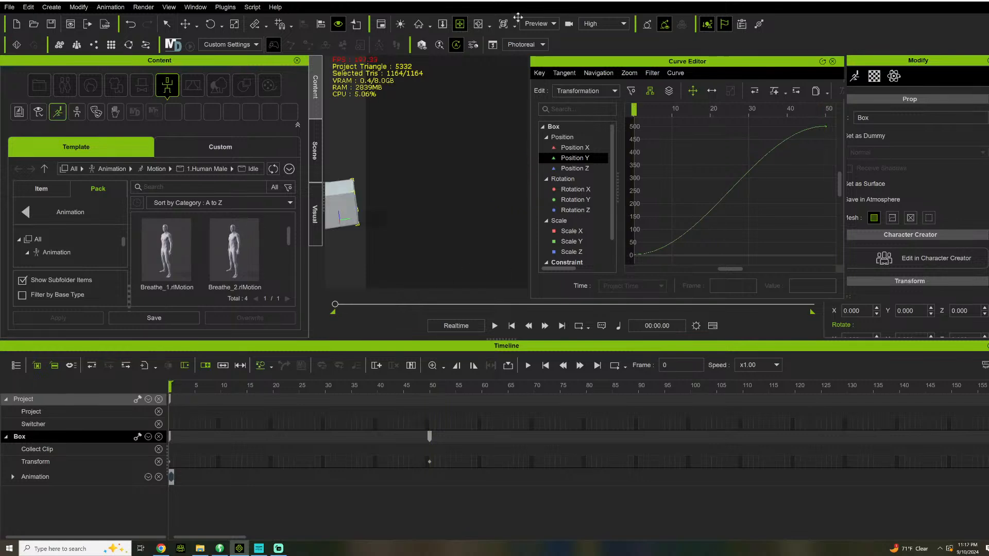
pyautogui.moveTo(651, 61); pyautogui.dragTo(803, 67)
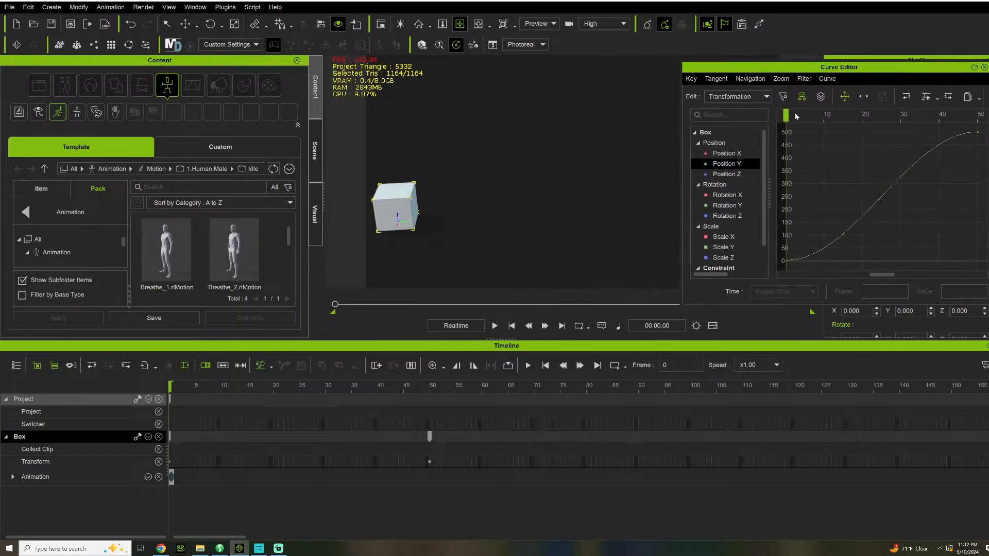
pyautogui.press('space')
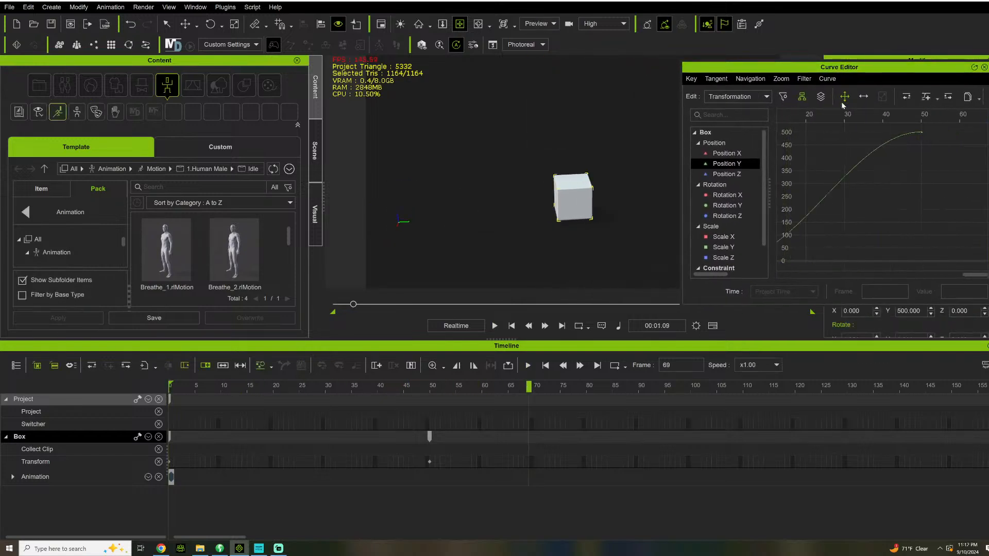
pyautogui.press('space')
# - Apply the Linear transition curve preset to the box's Transform key at frame 50
pyautogui.moveTo(461, 438); pyautogui.dragTo(170, 441)
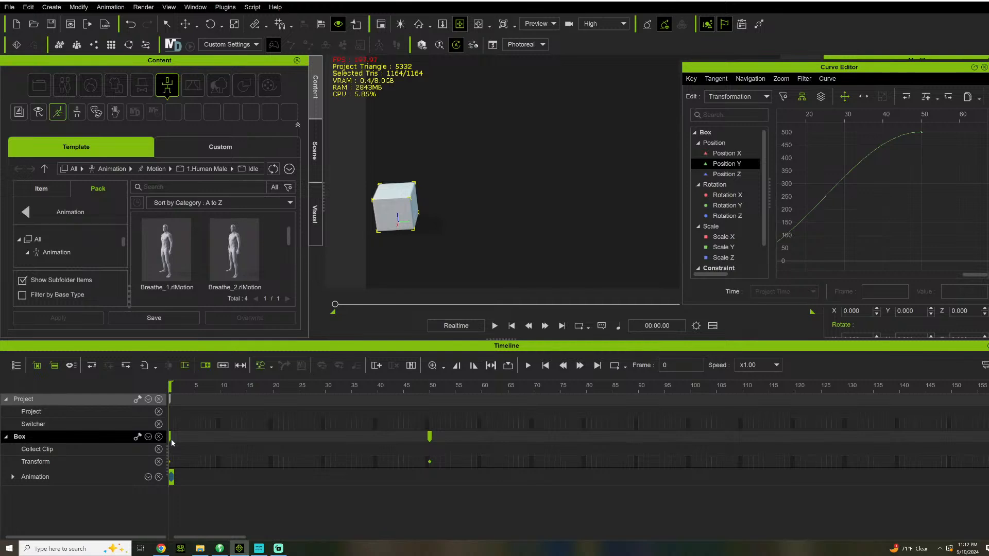
pyautogui.rightClick(171, 442)
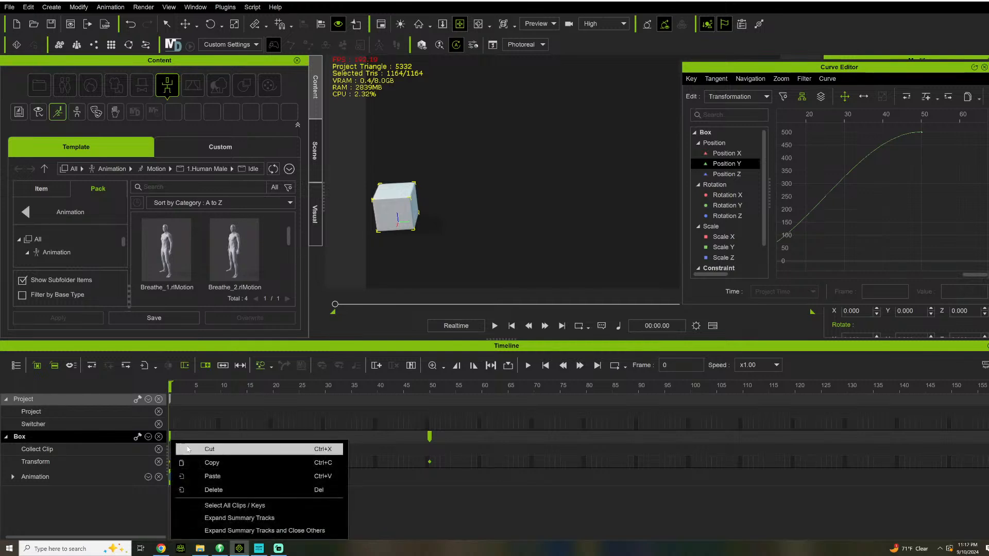
pyautogui.click(450, 460)
pyautogui.click(430, 462)
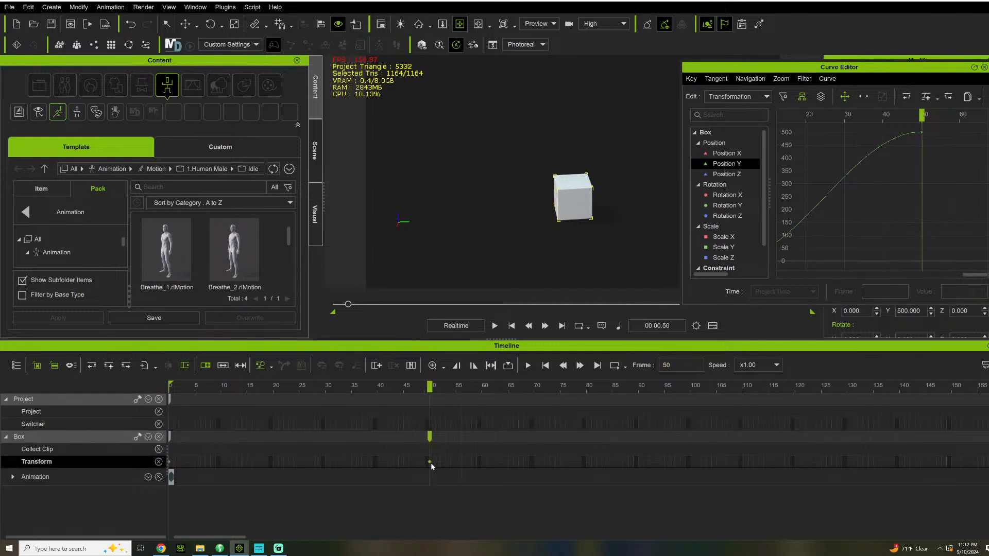
pyautogui.rightClick(429, 463)
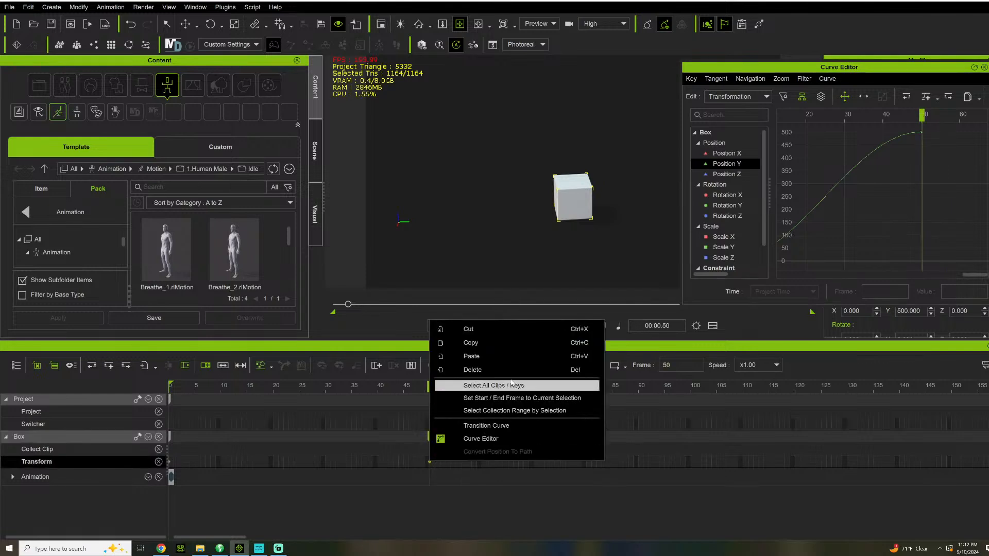
pyautogui.click(485, 426)
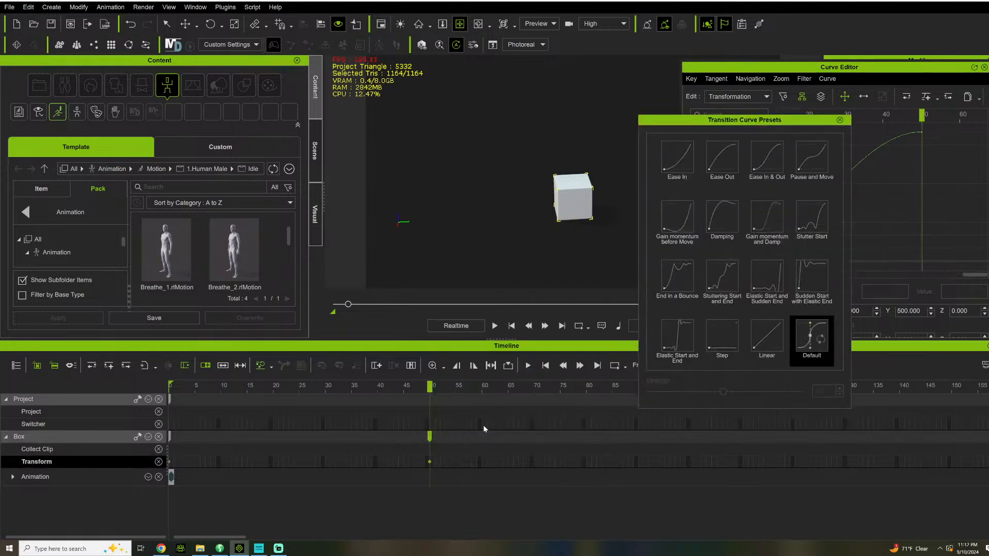
pyautogui.click(766, 337)
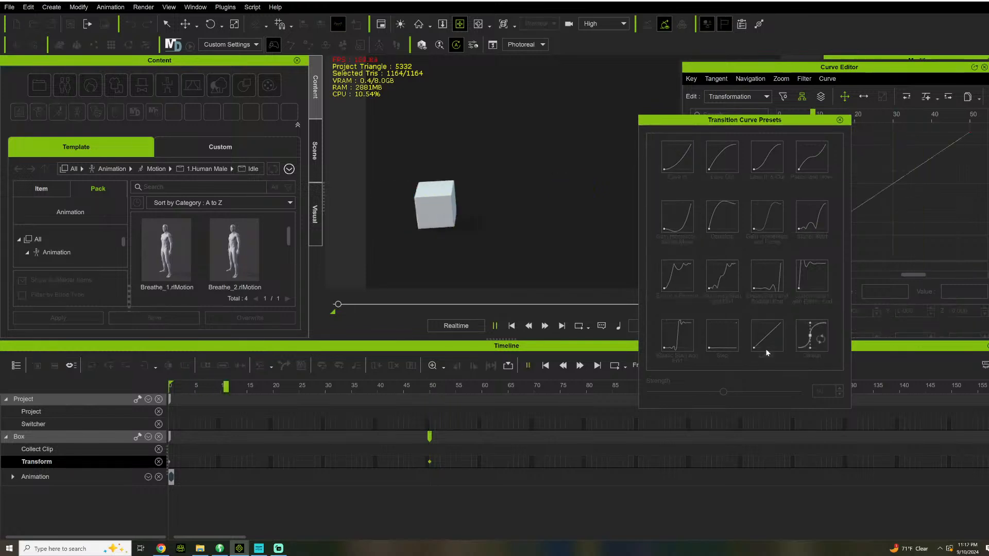
pyautogui.click(839, 119)
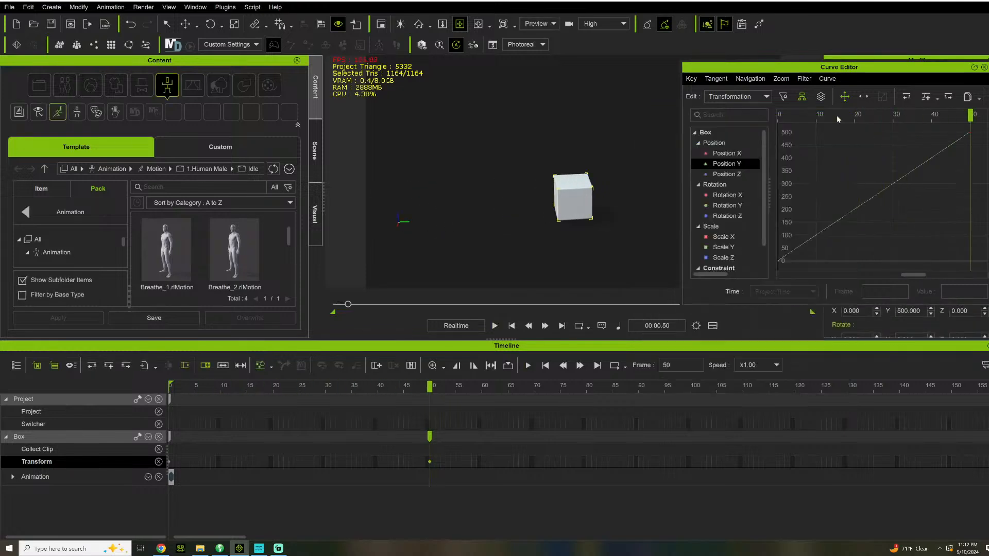
# - Check the transition curve presets for the box's Transform key at frame 0 and play the animation from there
pyautogui.click(170, 462)
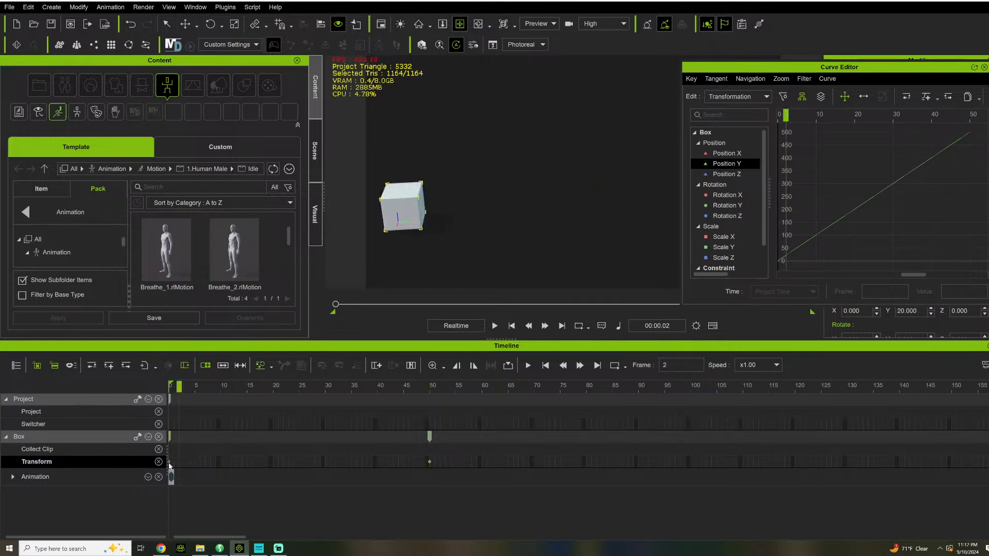
pyautogui.rightClick(171, 461)
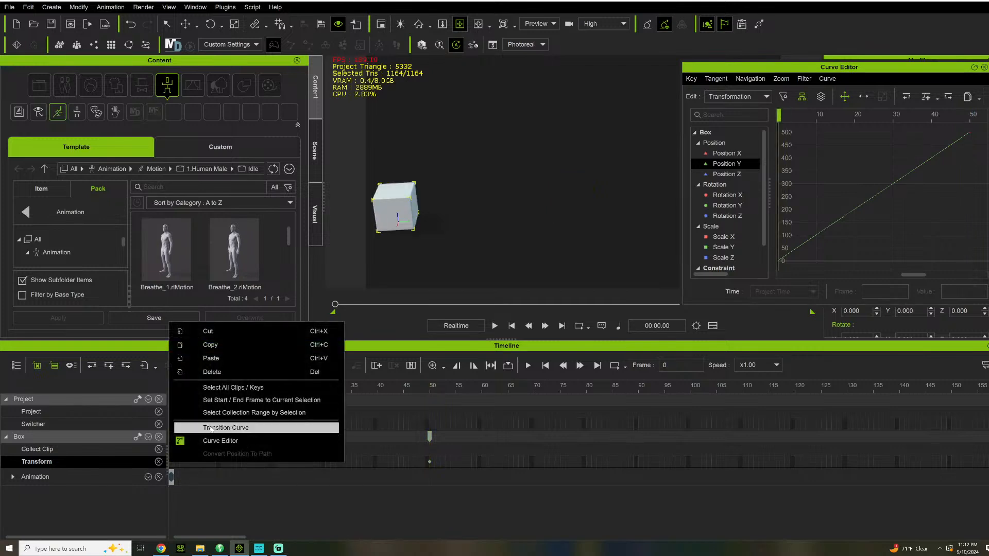
pyautogui.click(212, 428)
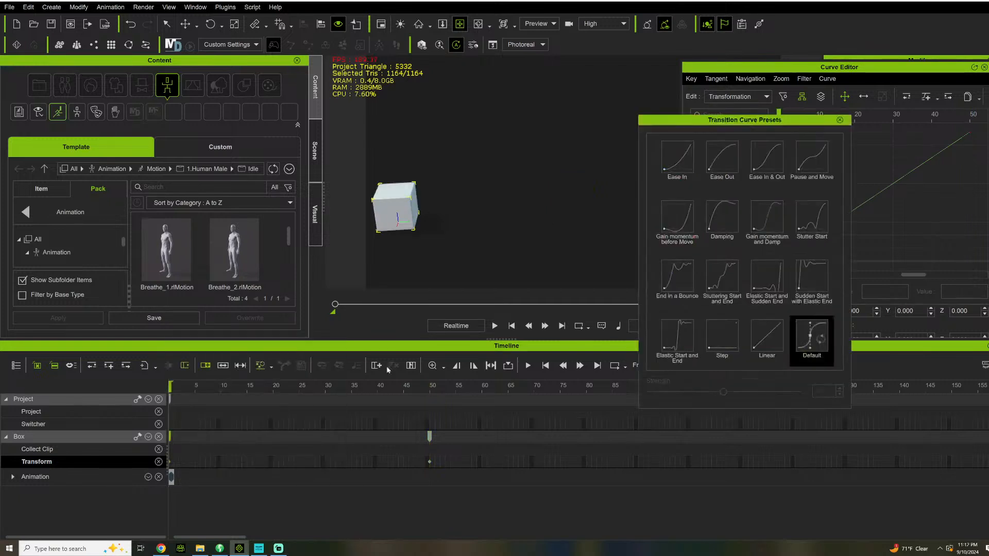
pyautogui.click(839, 120)
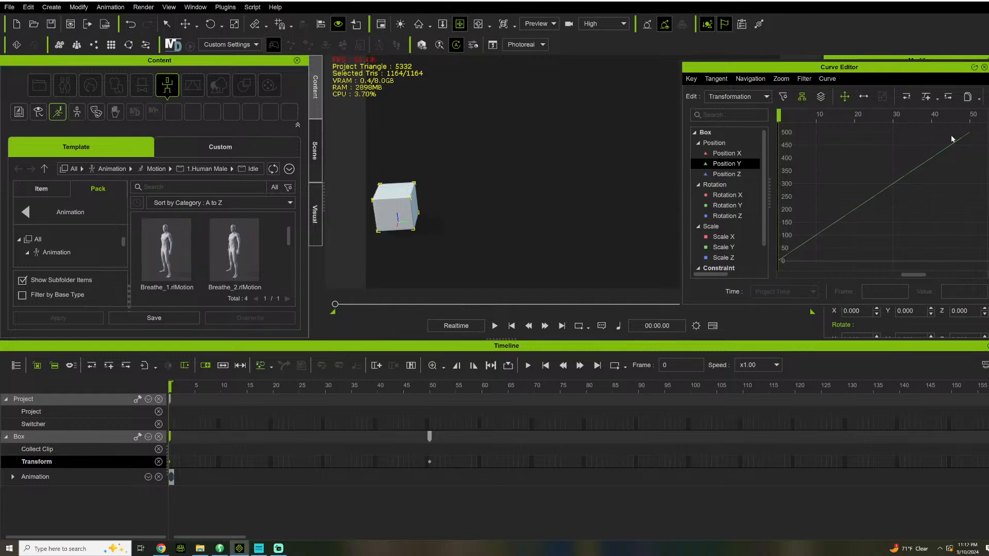
pyautogui.press('space')
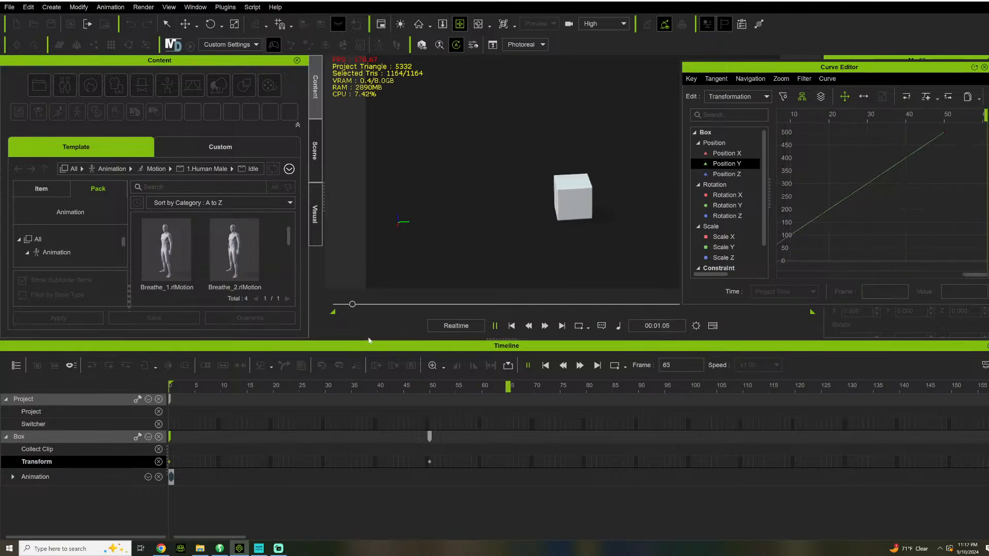
pyautogui.press('space')
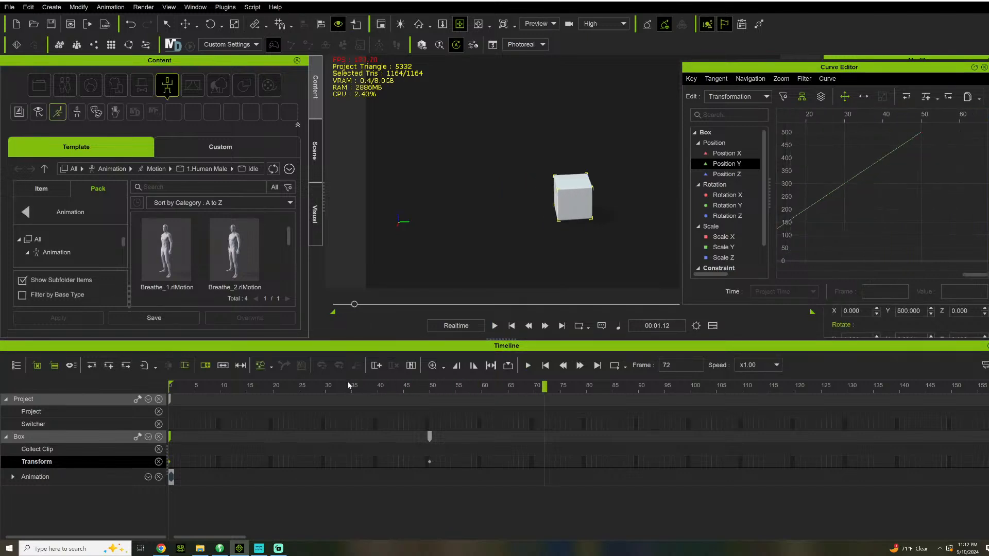
# - Apply the Ease Out transition curve preset to the box's Transform key at frame 50
pyautogui.click(430, 438)
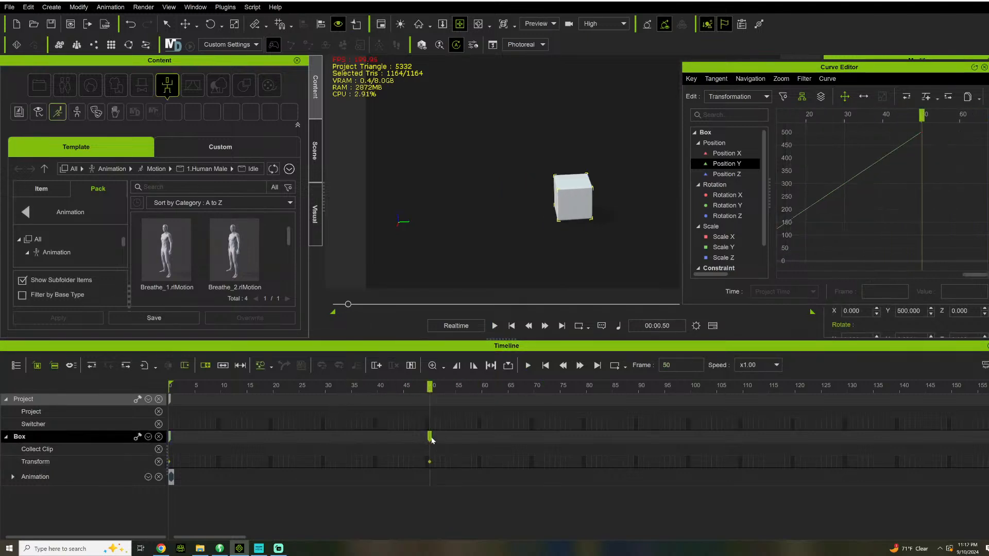
pyautogui.rightClick(430, 462)
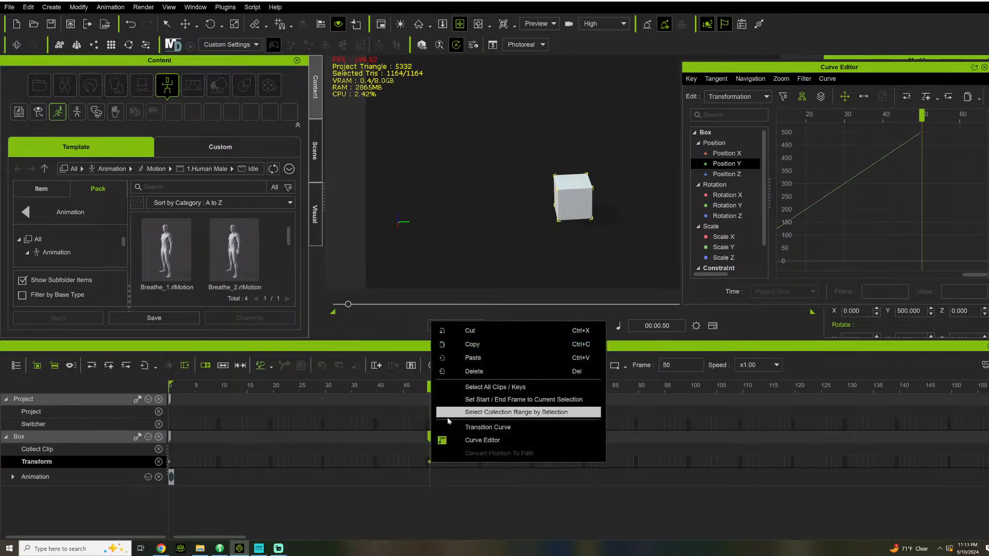
pyautogui.click(469, 441)
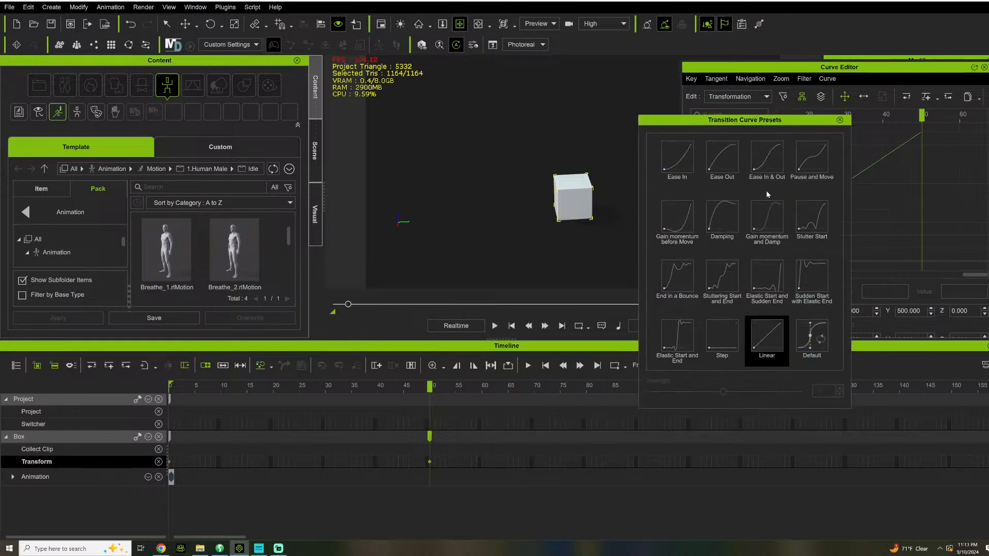
pyautogui.click(722, 162)
pyautogui.click(840, 120)
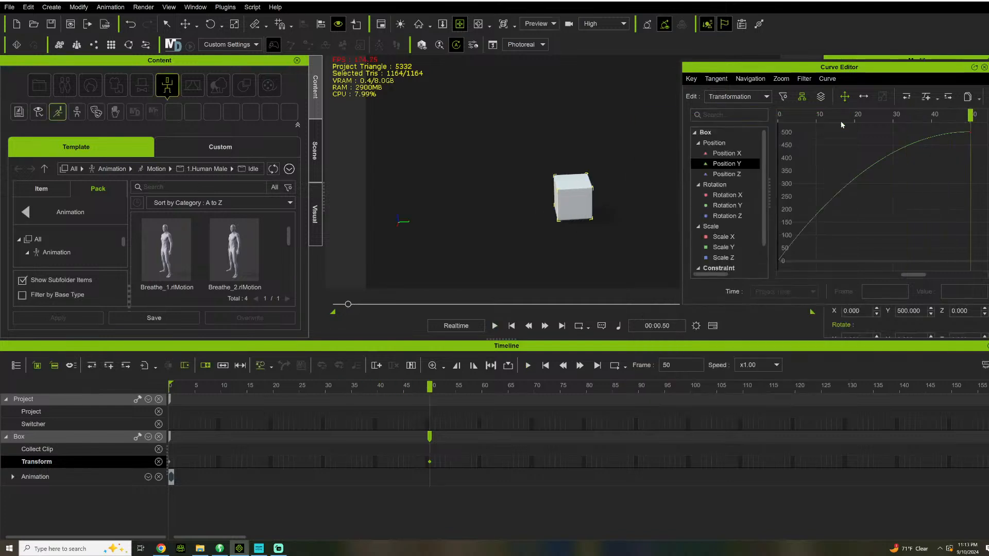
# - Apply the Ease In transition curve preset to the box's Transform key at frame 0 and play the animation
pyautogui.rightClick(171, 465)
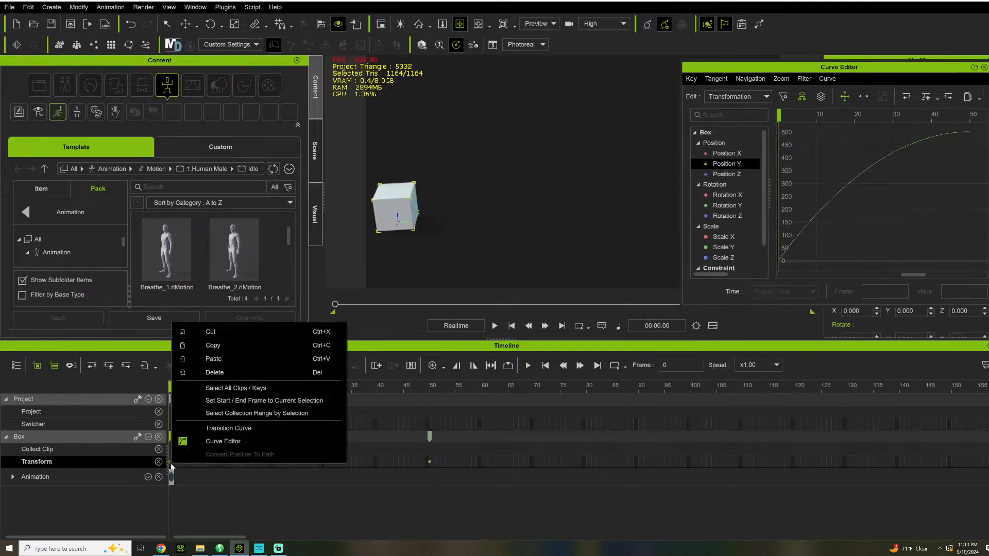
pyautogui.click(224, 430)
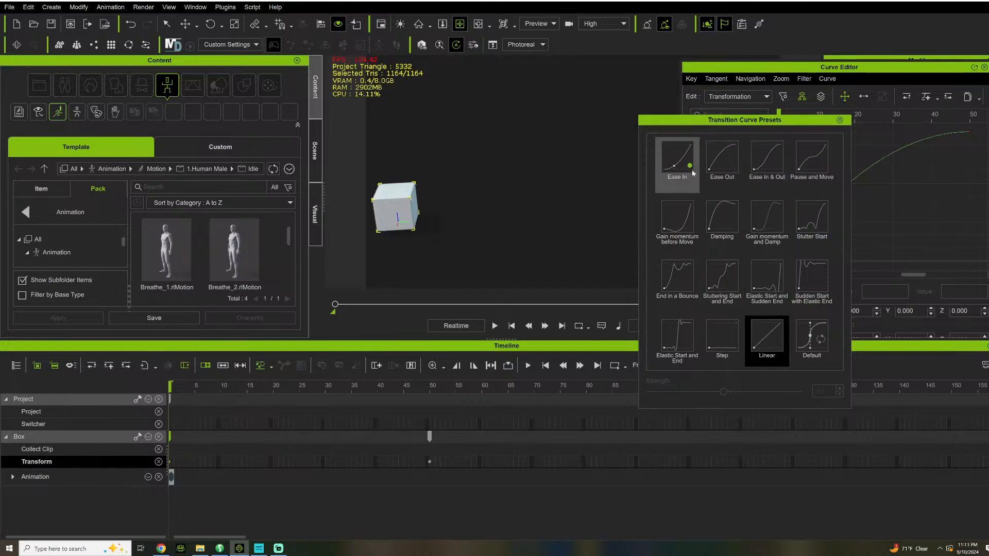
pyautogui.click(688, 166)
pyautogui.click(840, 120)
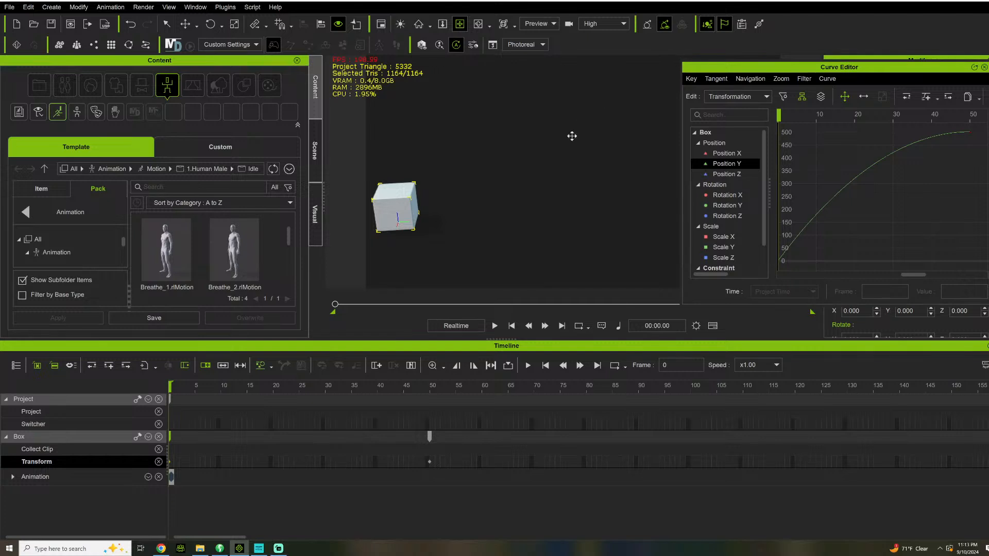
pyautogui.press('space')
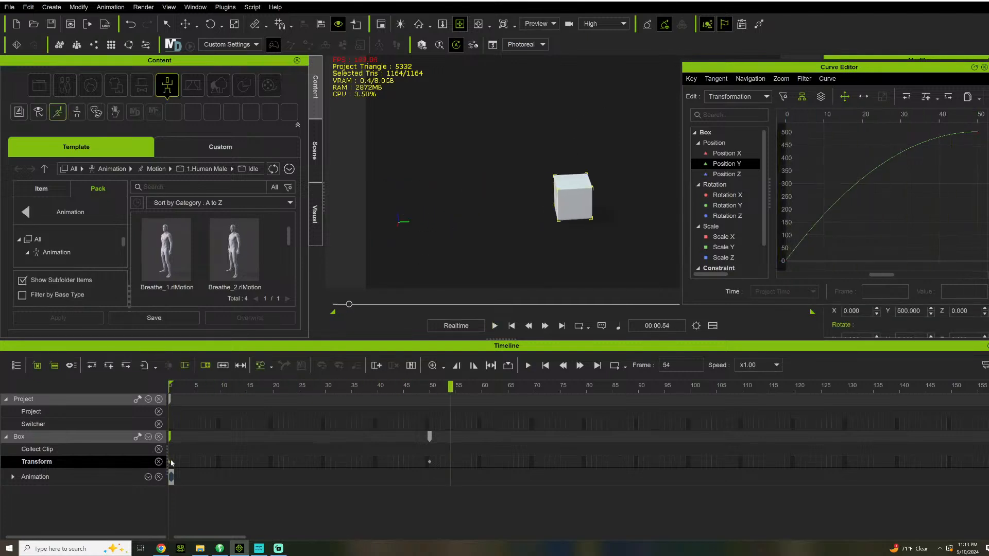
# - Recheck the transition curve options of the box's Transform key at frame 0 and replay the animation from the start
pyautogui.rightClick(170, 466)
pyautogui.click(214, 427)
pyautogui.click(839, 120)
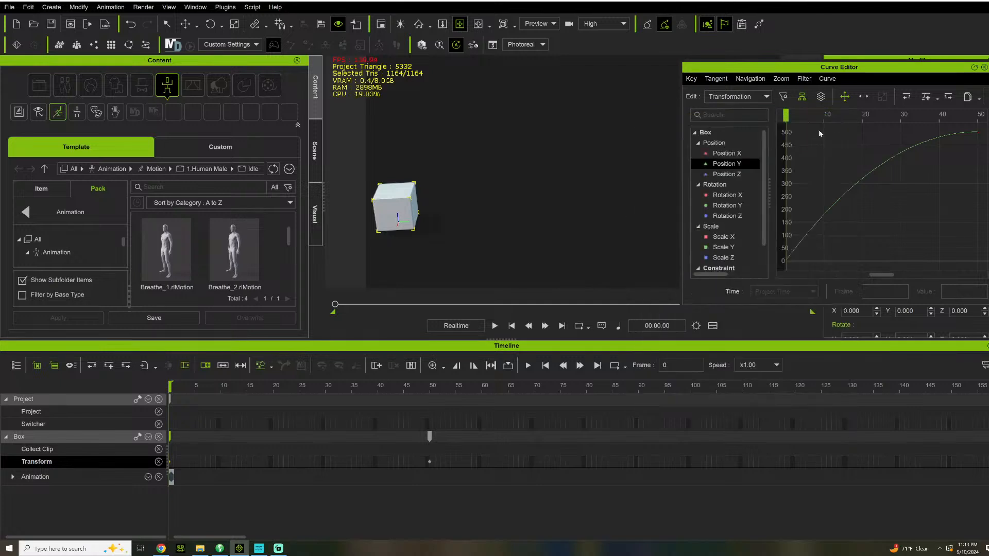
pyautogui.press('space')
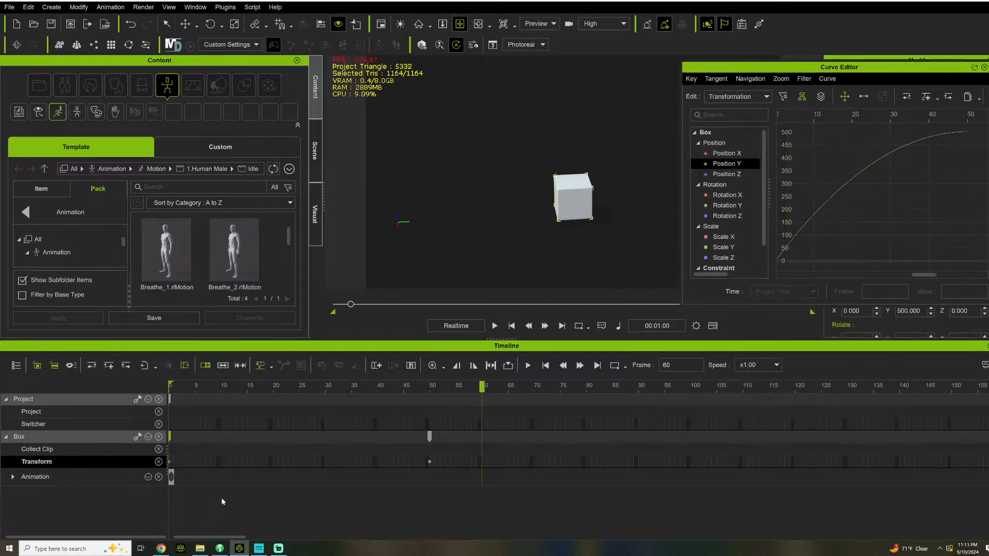
pyautogui.moveTo(200, 390); pyautogui.dragTo(170, 387)
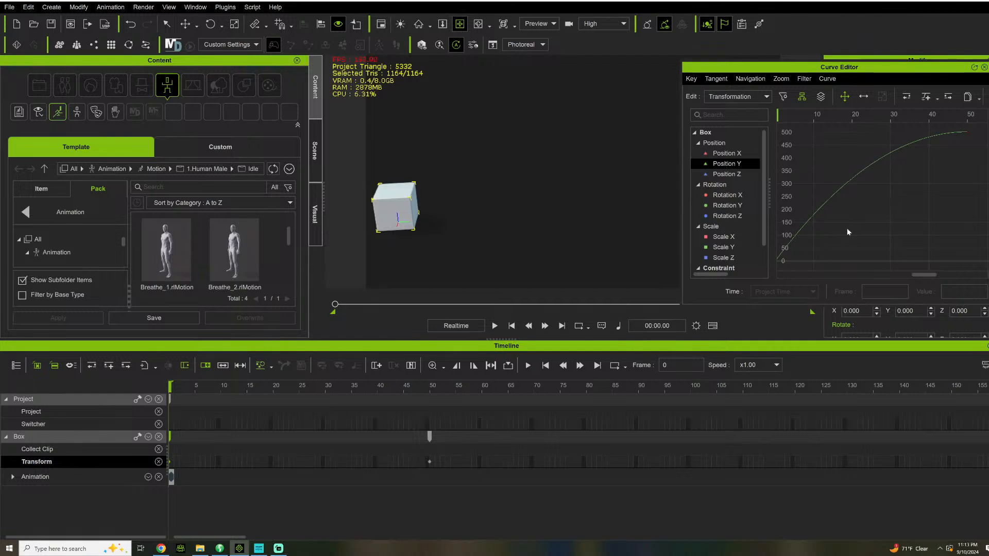
pyautogui.rightClick(170, 463)
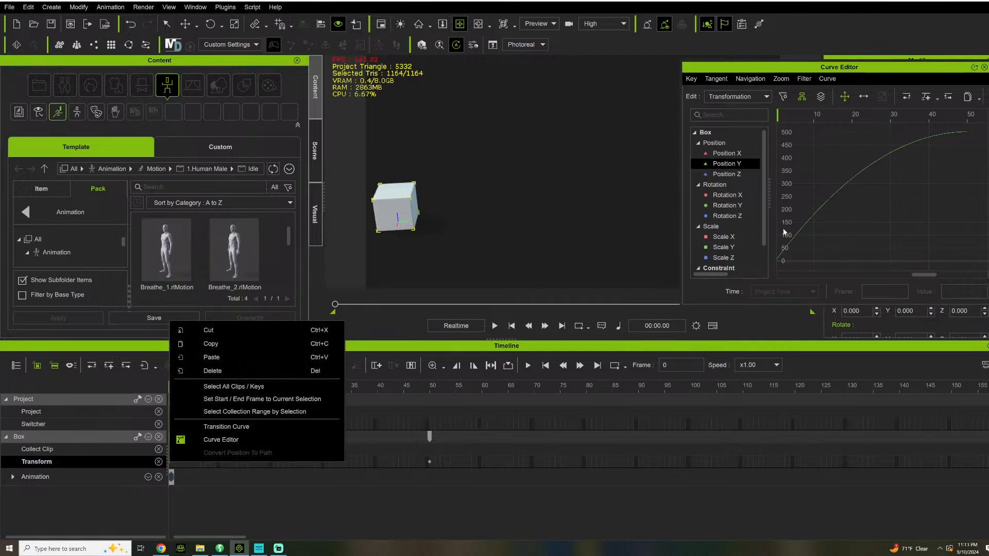
# - Try the Slow and Fast tangent types on the box's Position Y key at frame 0 in the Curve Editor
pyautogui.click(920, 278)
pyautogui.moveTo(925, 276); pyautogui.dragTo(815, 264)
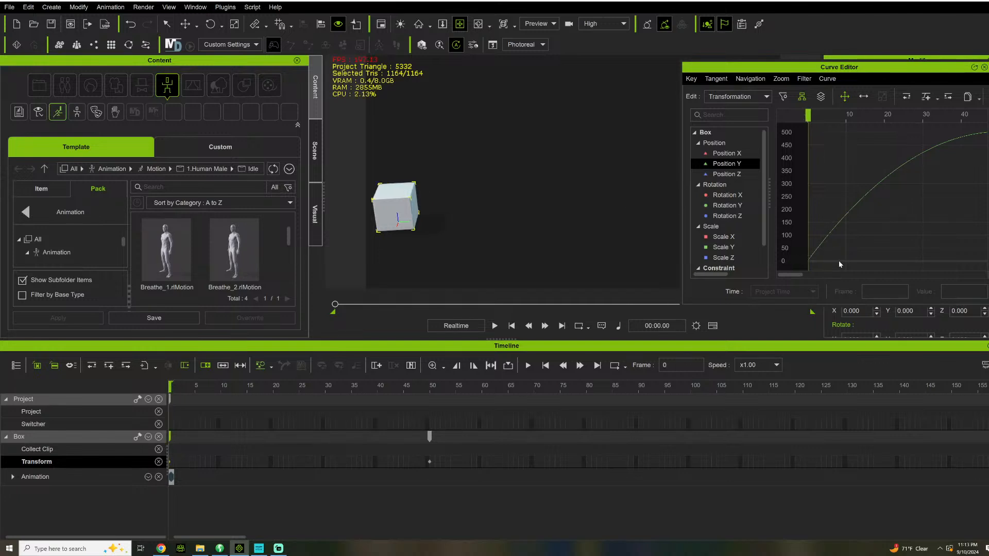
pyautogui.click(809, 261)
pyautogui.rightClick(810, 262)
pyautogui.moveTo(850, 393)
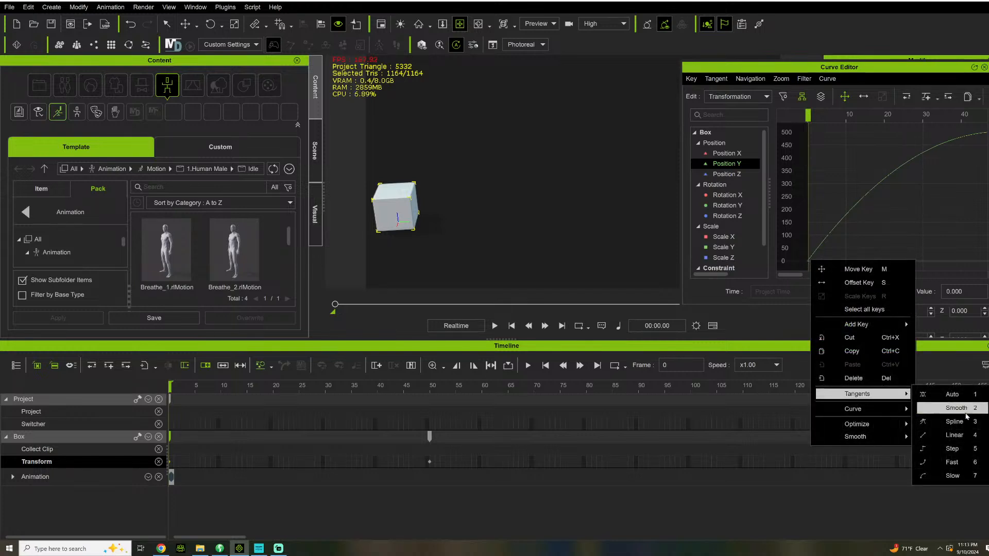
pyautogui.click(949, 476)
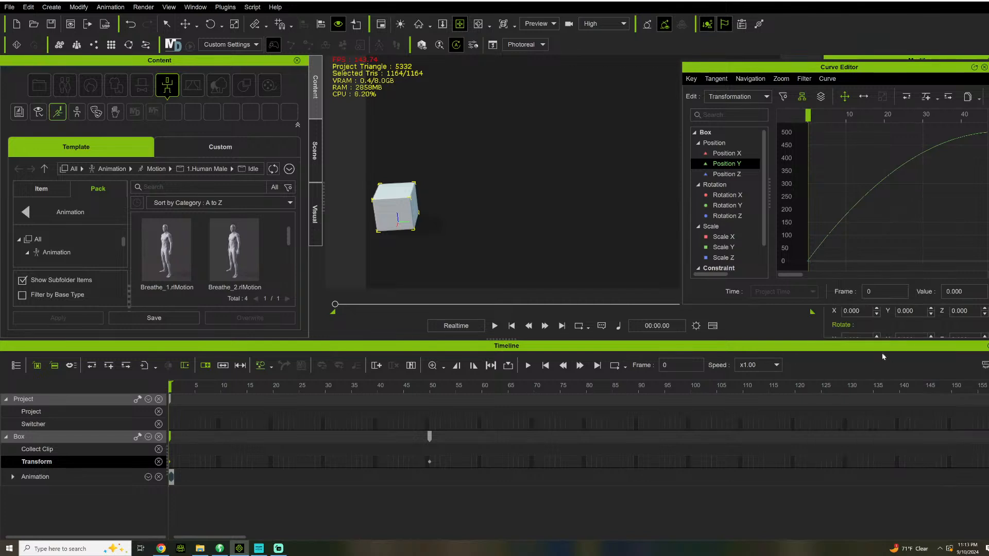
pyautogui.rightClick(809, 262)
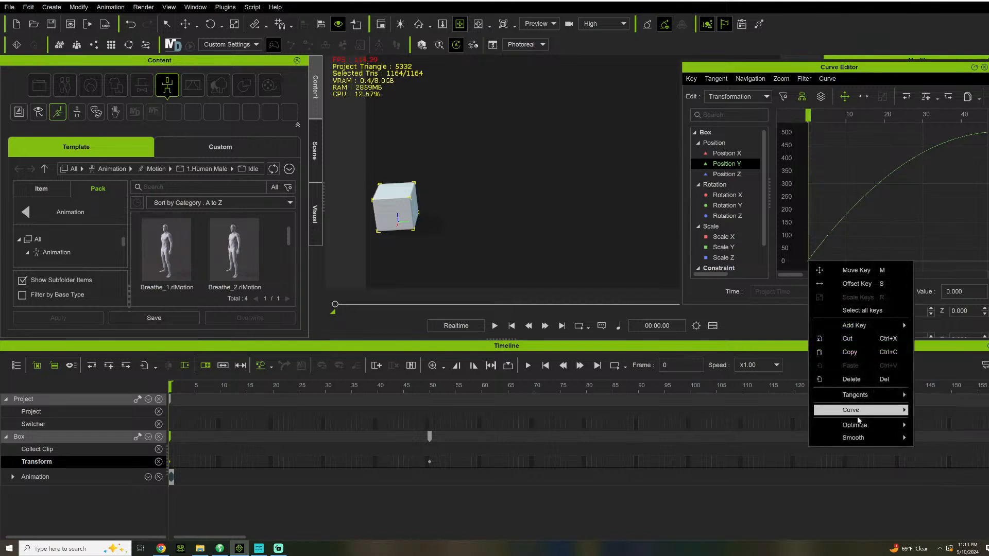
pyautogui.moveTo(855, 395)
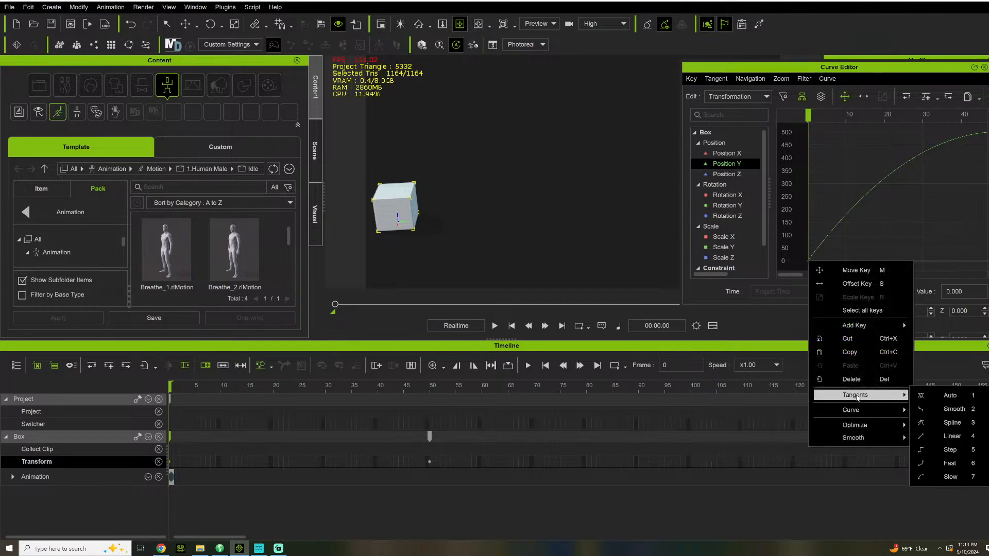
pyautogui.click(948, 463)
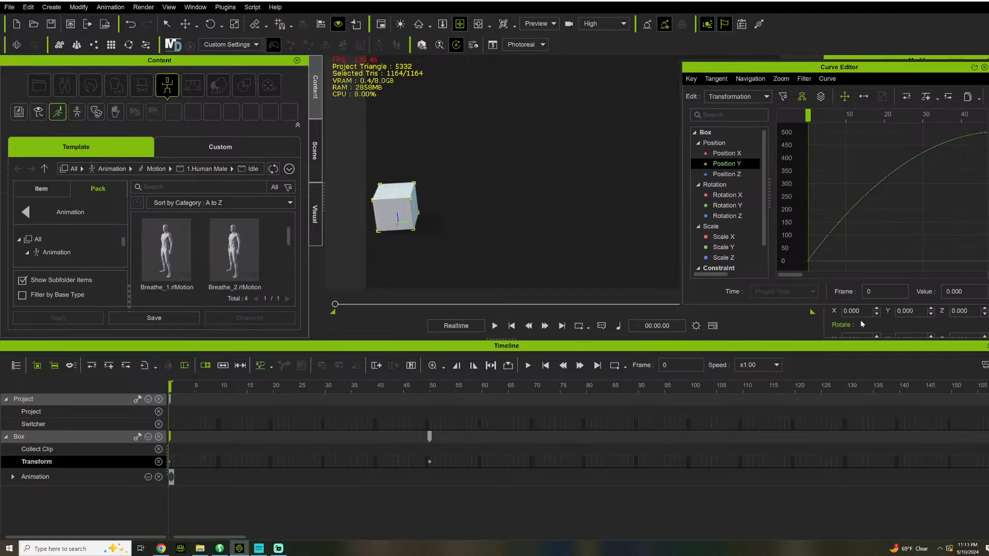
# - Set the Position Y key at frame 0 to Auto tangents and check the tangent and curve options for both position keys
pyautogui.rightClick(808, 262)
pyautogui.moveTo(860, 402)
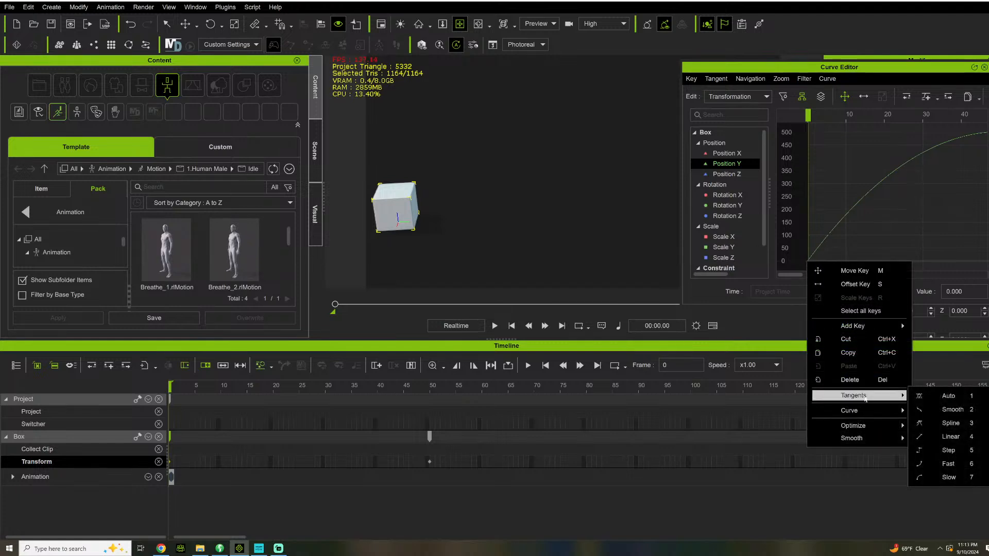
pyautogui.click(942, 397)
pyautogui.scroll(-2, 904, 243)
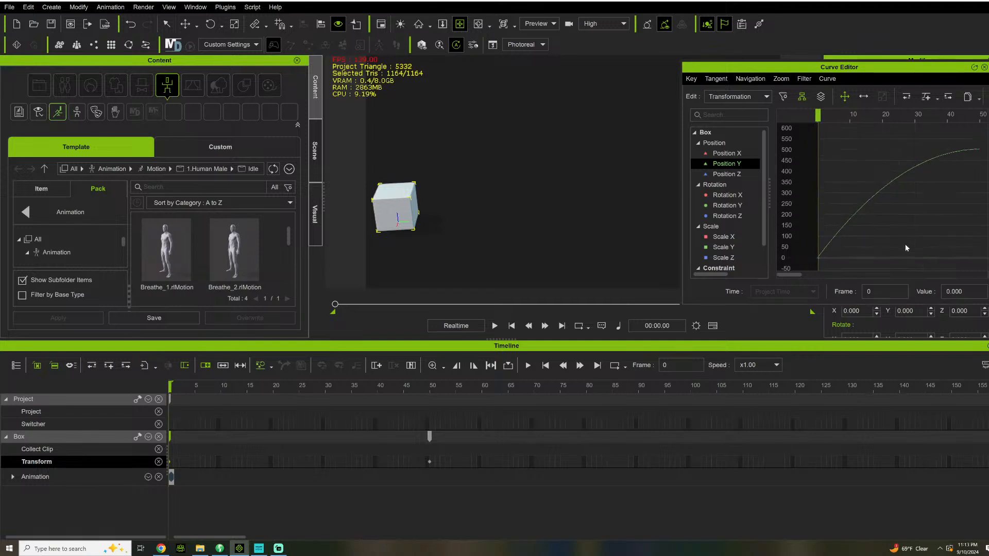
pyautogui.rightClick(876, 161)
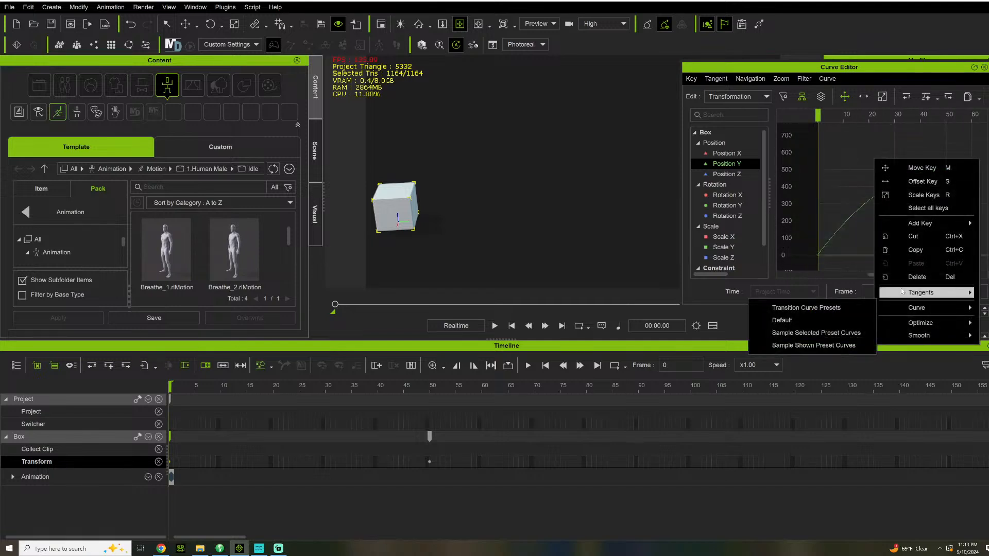
pyautogui.moveTo(921, 292)
pyautogui.click(834, 299)
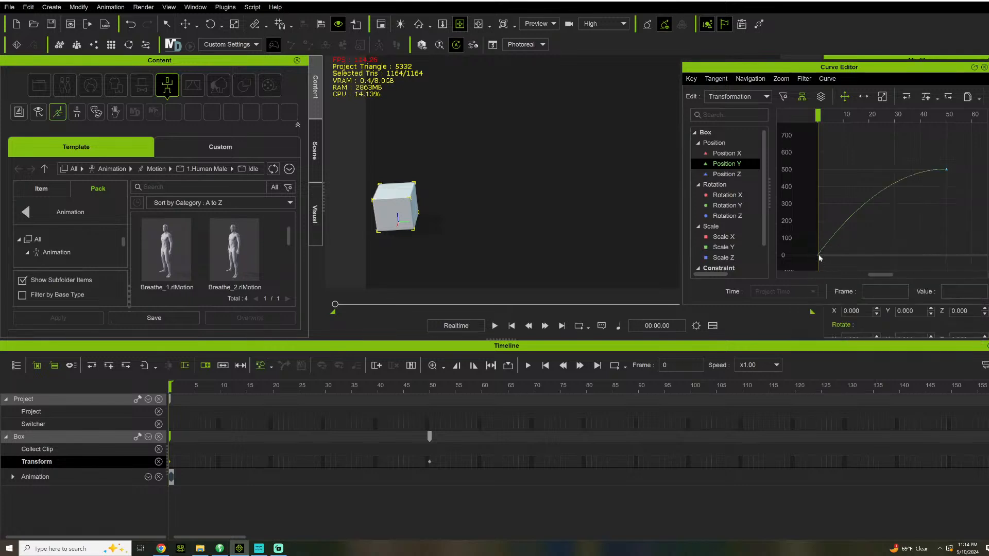
# - Add a key to the Position Y curve and move it to frame 16 at a value of about 57
pyautogui.click(843, 225)
pyautogui.rightClick(845, 228)
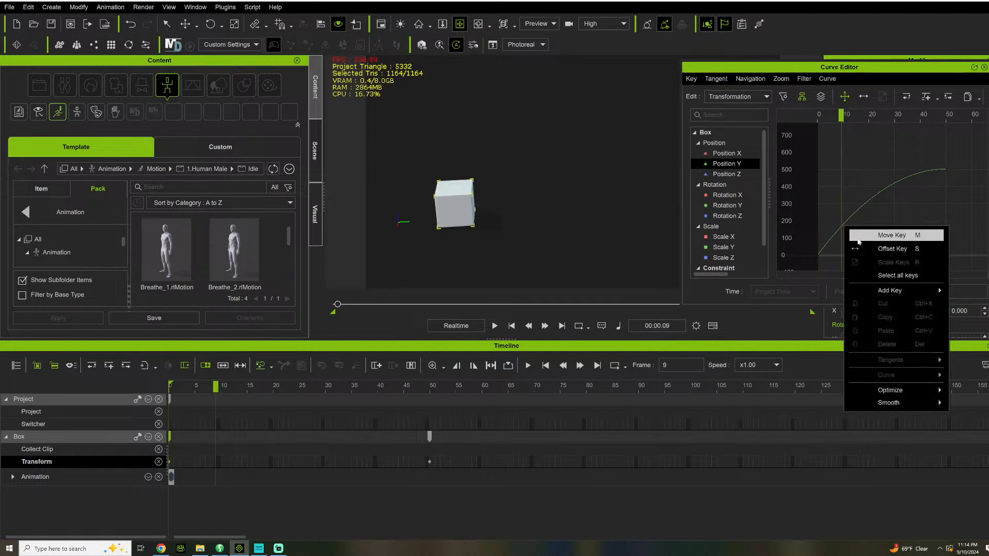
pyautogui.moveTo(891, 290)
pyautogui.click(820, 292)
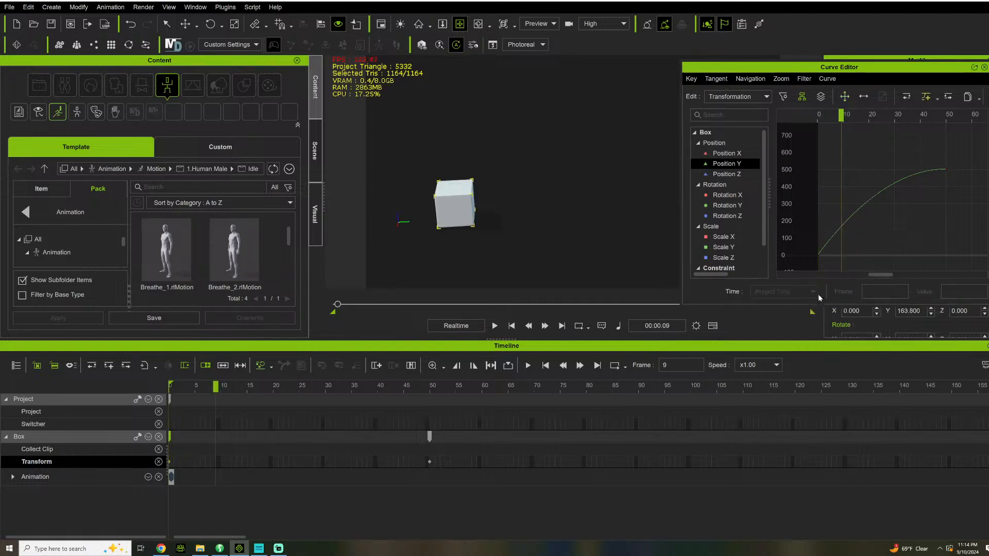
pyautogui.moveTo(842, 227); pyautogui.dragTo(860, 247)
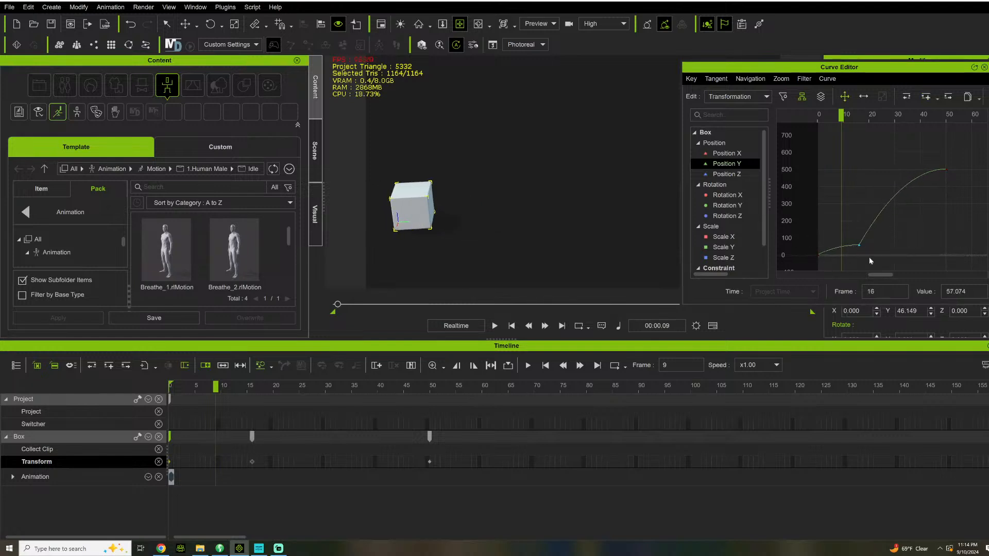
# - Apply Auto tangents to the selected Position Y keys at the start of the curve
pyautogui.rightClick(838, 219)
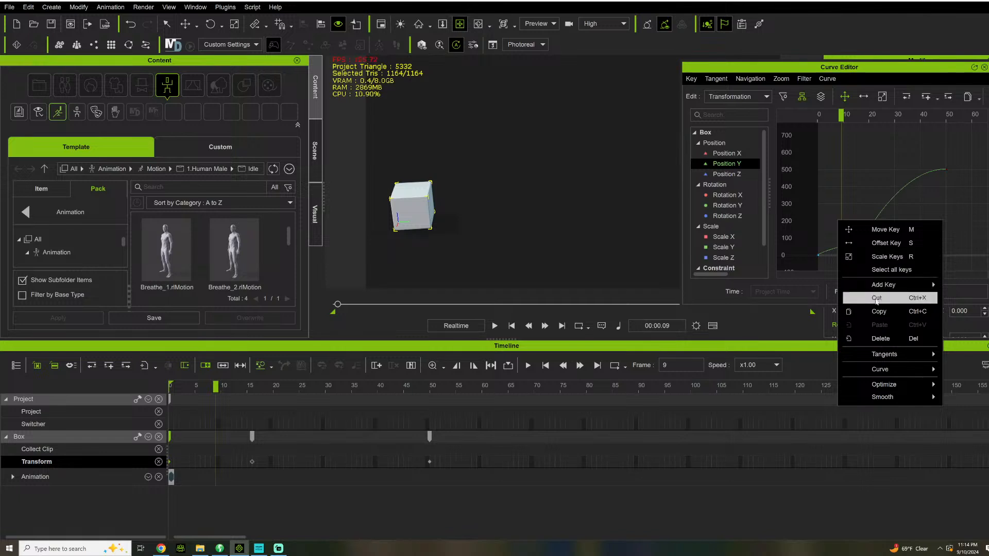
pyautogui.moveTo(891, 367)
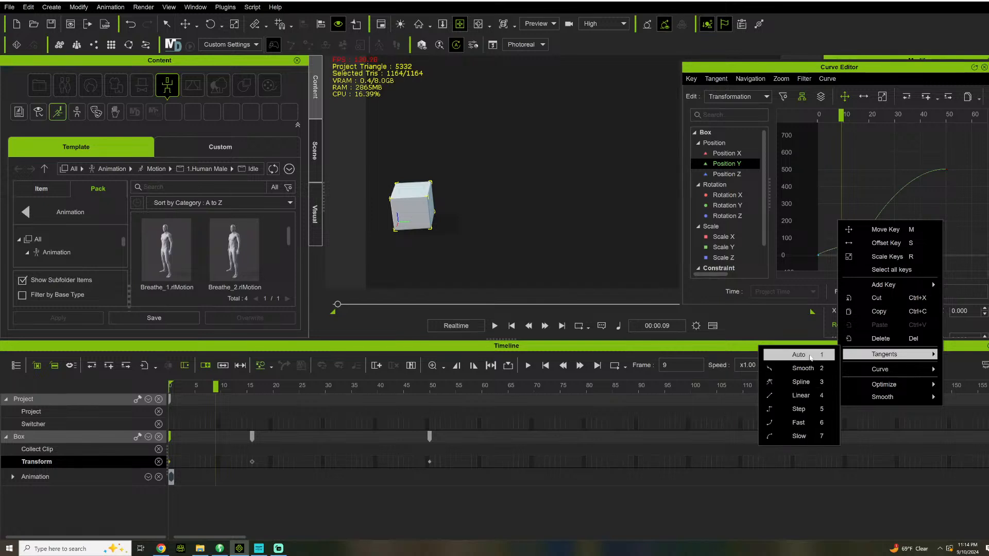
pyautogui.click(801, 355)
# - Smooth the selected Position Y keys at frames 0 and 16 with a Smooth Factor of 23
pyautogui.click(859, 245)
pyautogui.moveTo(866, 267); pyautogui.dragTo(819, 220)
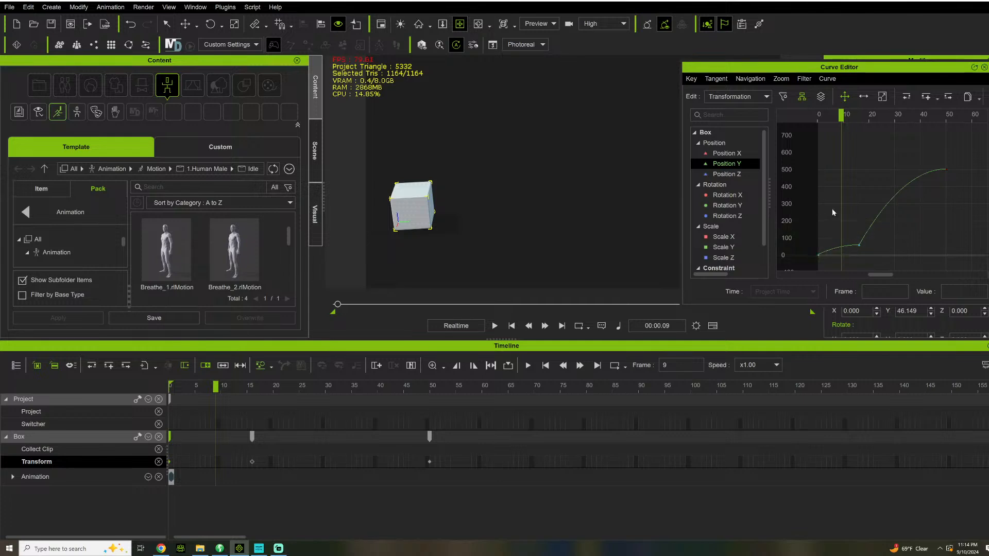
pyautogui.rightClick(842, 207)
pyautogui.moveTo(886, 384)
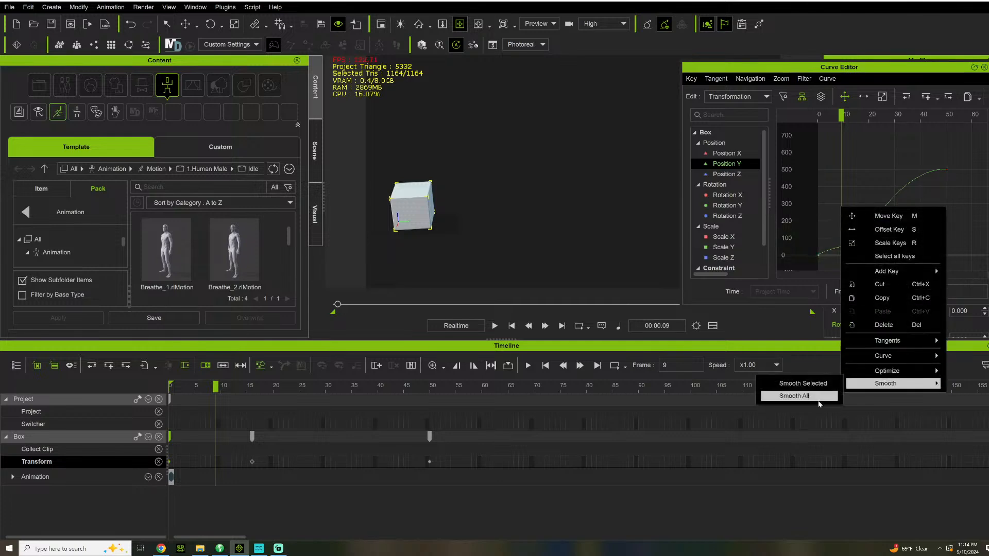
pyautogui.click(796, 384)
pyautogui.moveTo(439, 249); pyautogui.dragTo(478, 248)
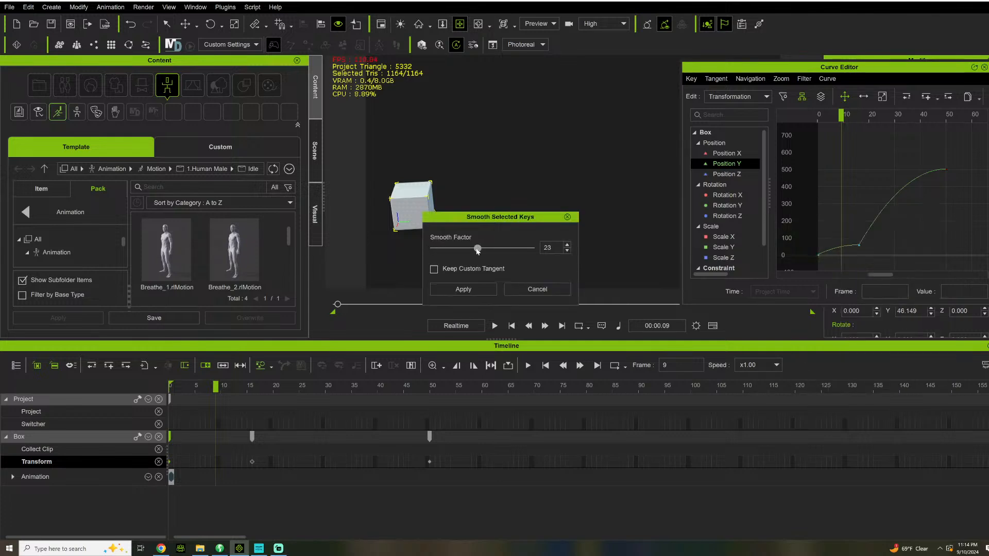
pyautogui.click(463, 289)
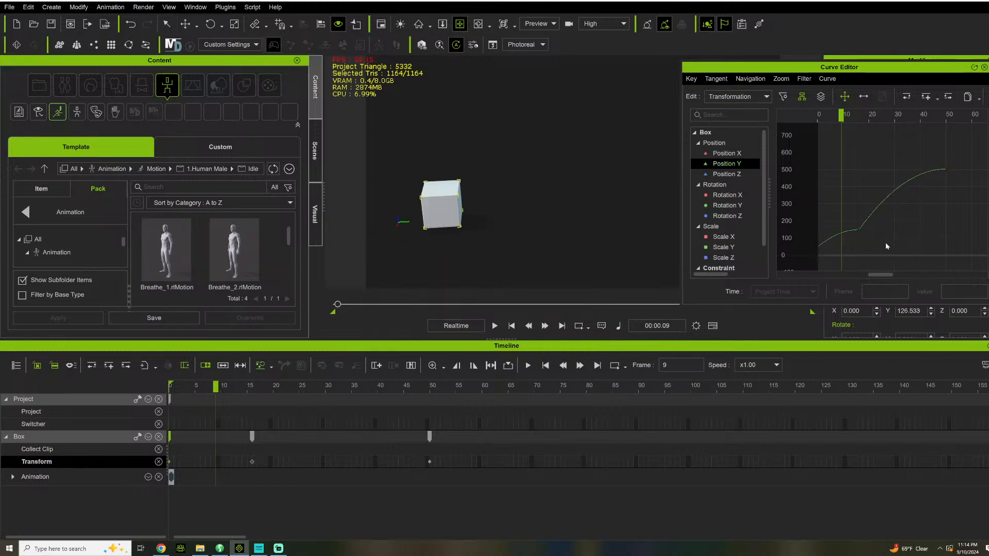
# - Play the animation with the smoothed Position Y curve and return to frame 0
pyautogui.press('space')
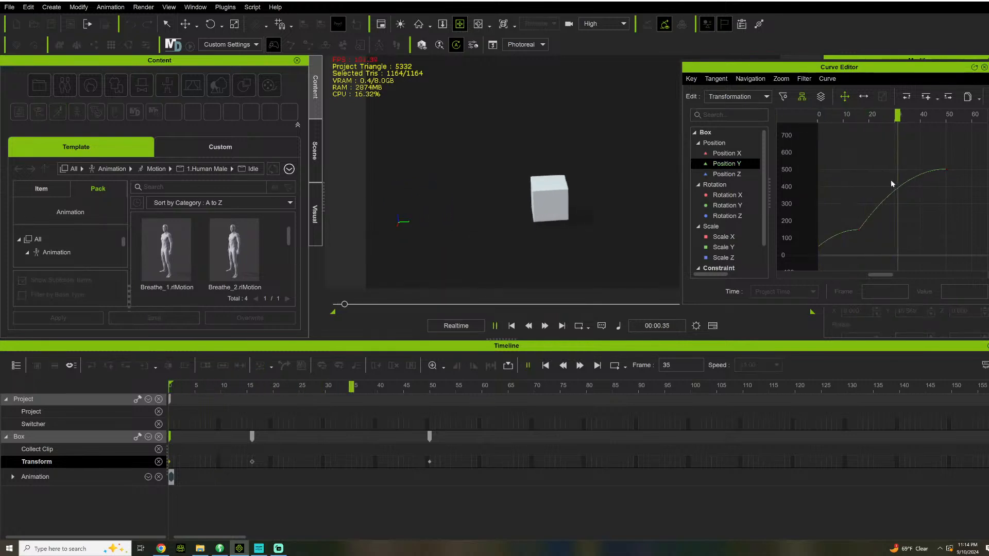
pyautogui.press('space')
pyautogui.moveTo(814, 114); pyautogui.dragTo(725, 143)
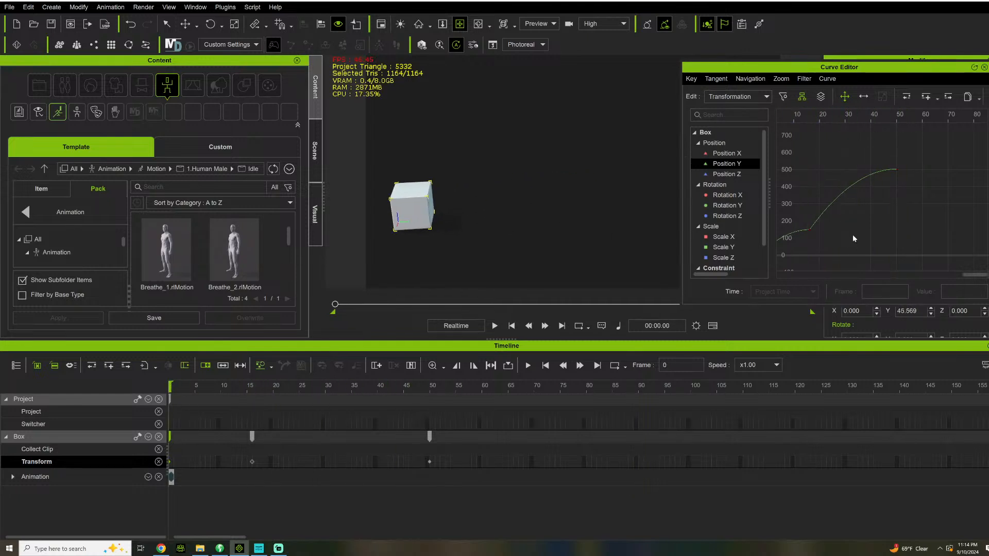
# - Select the early Position Y keys and apply the Optimize operation to them
pyautogui.scroll(-3, 837, 244)
pyautogui.moveTo(833, 253); pyautogui.dragTo(721, 203)
pyautogui.rightClick(799, 193)
pyautogui.moveTo(847, 357)
pyautogui.click(754, 357)
pyautogui.click(463, 300)
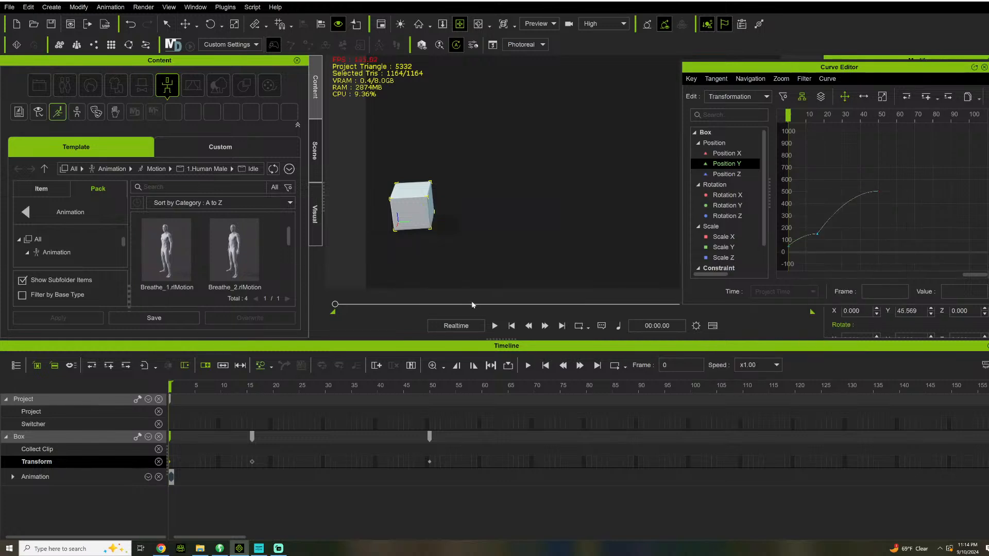
# - Adjust the incoming tangent handle of the Position Y key at frame 16 so that it lies flat
pyautogui.click(819, 235)
pyautogui.moveTo(837, 241); pyautogui.dragTo(791, 245)
pyautogui.scroll(2, 810, 250)
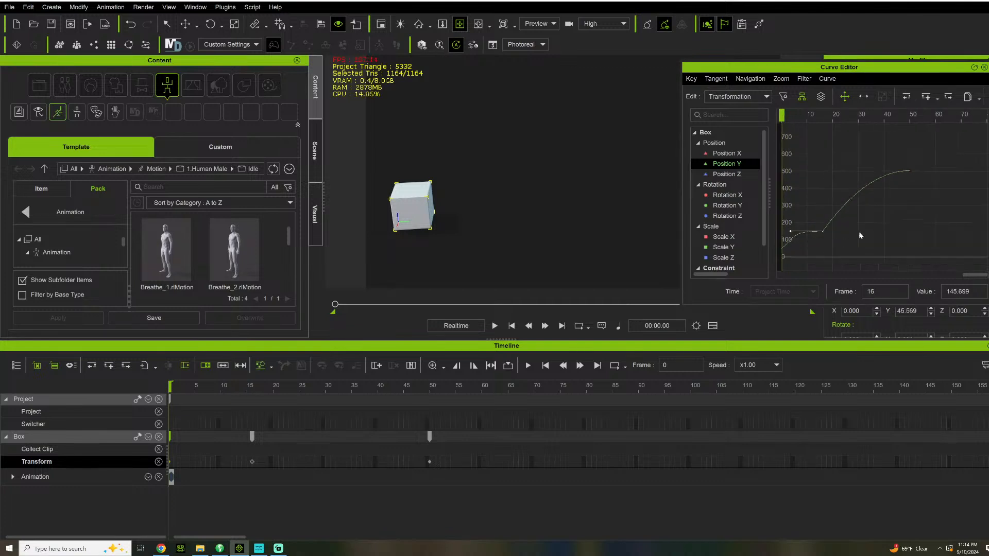
# - Delete the intermediate key at frame 16 from the Position Y curve
pyautogui.click(783, 252)
pyautogui.moveTo(796, 237); pyautogui.dragTo(829, 247)
pyautogui.press('Delete')
# - Move the Position Y key at frame 0 down to a value of about -1.7 and play the animation
pyautogui.click(782, 249)
pyautogui.moveTo(784, 253)
pyautogui.mouseDown()
pyautogui.moveTo(849, 247)
pyautogui.moveTo(822, 229)
pyautogui.moveTo(814, 192)
pyautogui.moveTo(821, 246)
pyautogui.moveTo(807, 247)
pyautogui.moveTo(824, 178)
pyautogui.moveTo(818, 248)
pyautogui.moveTo(822, 170)
pyautogui.moveTo(809, 252)
pyautogui.moveTo(797, 262)
pyautogui.mouseUp()
pyautogui.press('space')
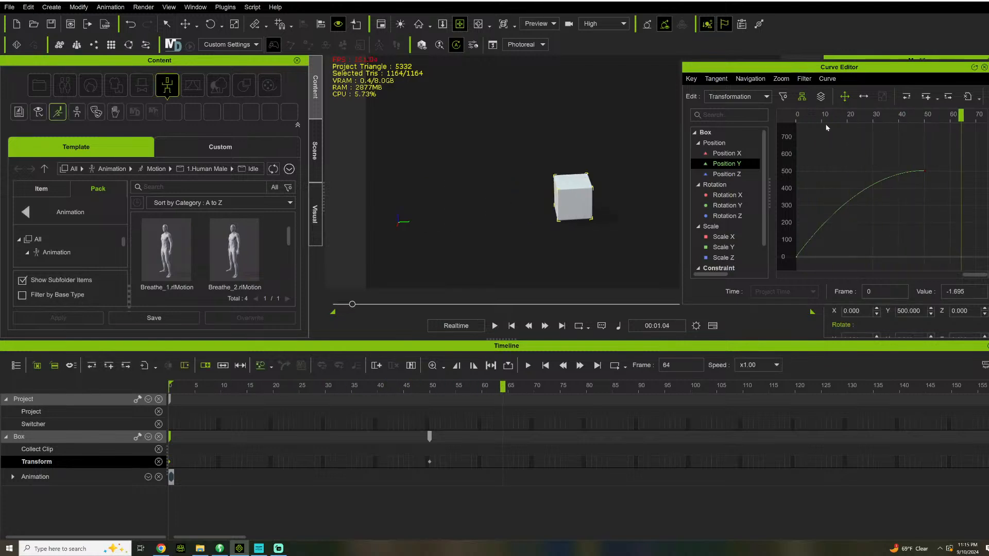
pyautogui.press('space')
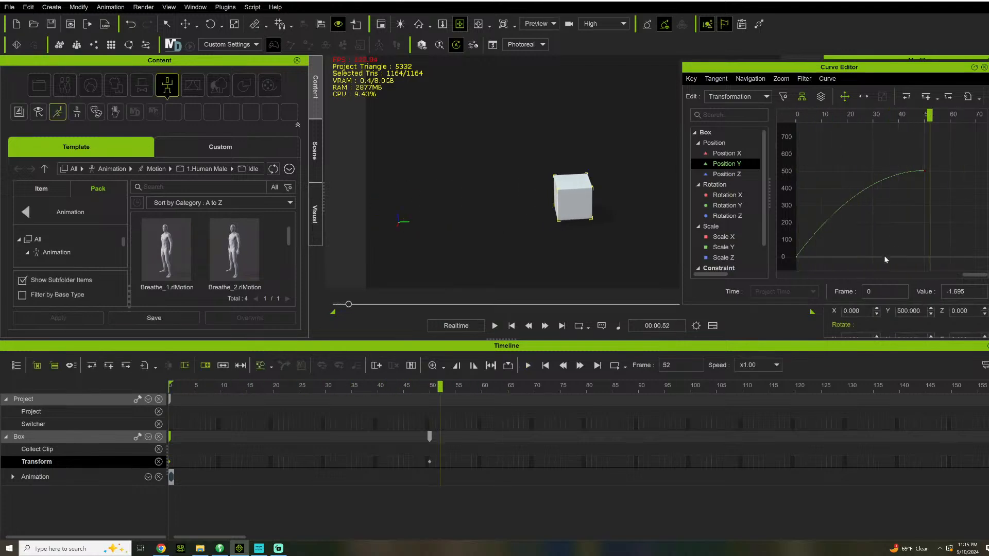
# - Shift the box's keys to frames 35 and 85, and add a Transform key at frame 19
pyautogui.click(371, 441)
pyautogui.moveTo(183, 448); pyautogui.dragTo(352, 436)
pyautogui.click(271, 435)
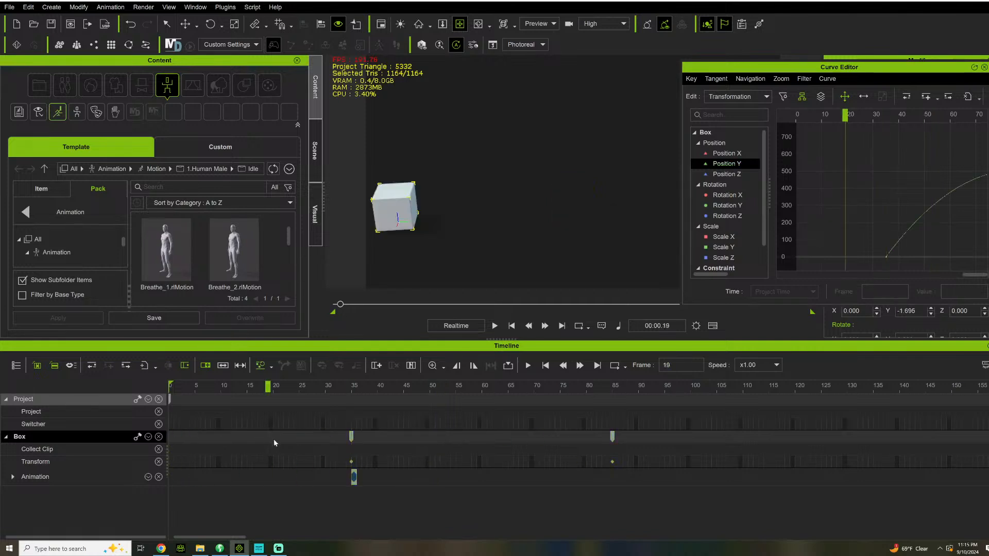
pyautogui.doubleClick(270, 462)
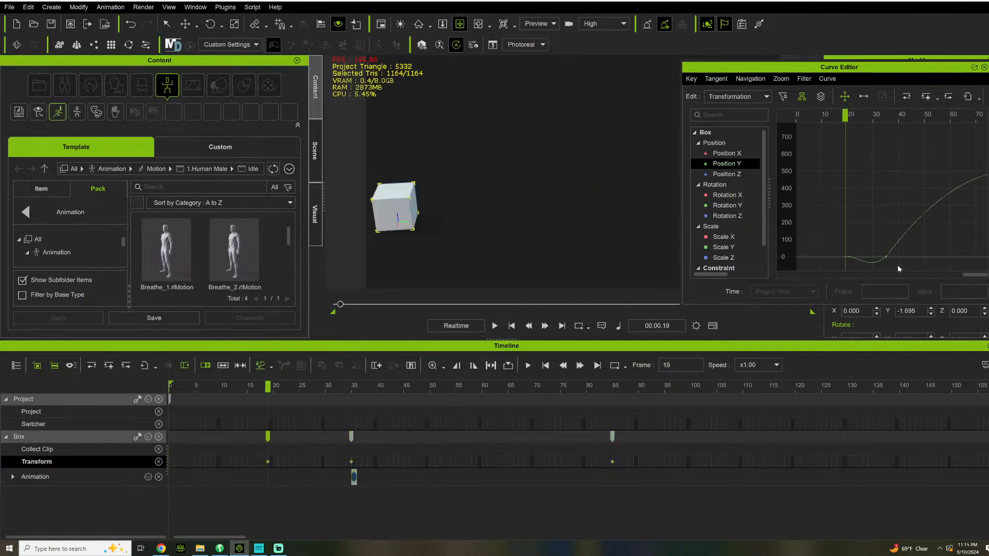
# - Play the animation and flatten the incoming tangent handle of the Position Y key at frame 35, removing the dip before it
pyautogui.press('space')
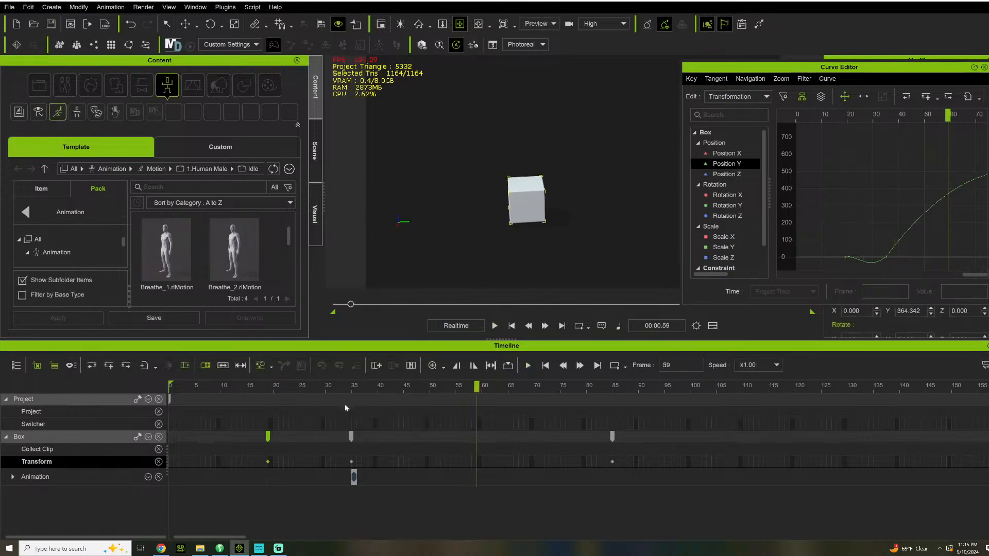
pyautogui.moveTo(265, 390); pyautogui.dragTo(336, 402)
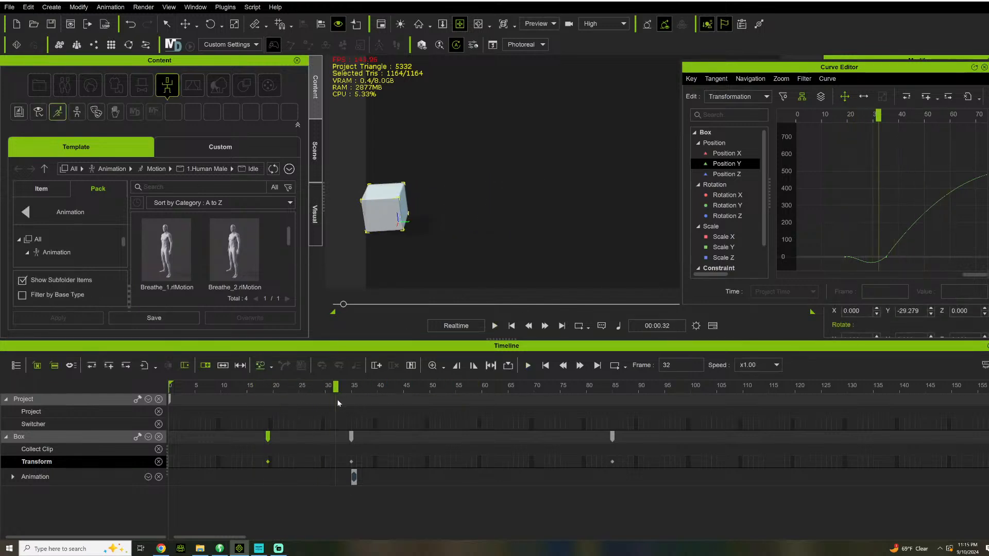
pyautogui.click(886, 258)
pyautogui.moveTo(869, 271); pyautogui.dragTo(857, 263)
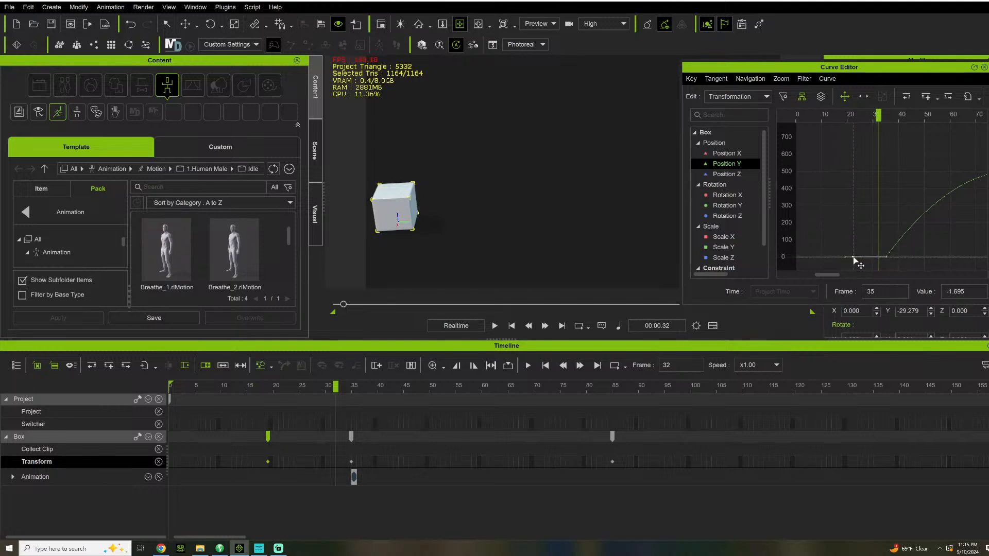
pyautogui.click(827, 118)
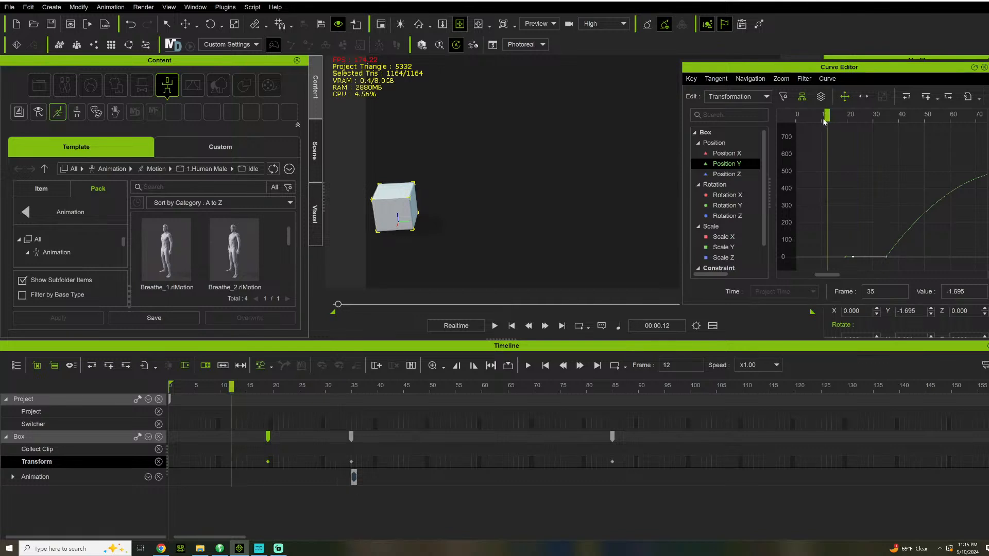
# - Play the animation and set the curve type of the Position Y key at frame 35 to Fast
pyautogui.press('space')
pyautogui.press('space')
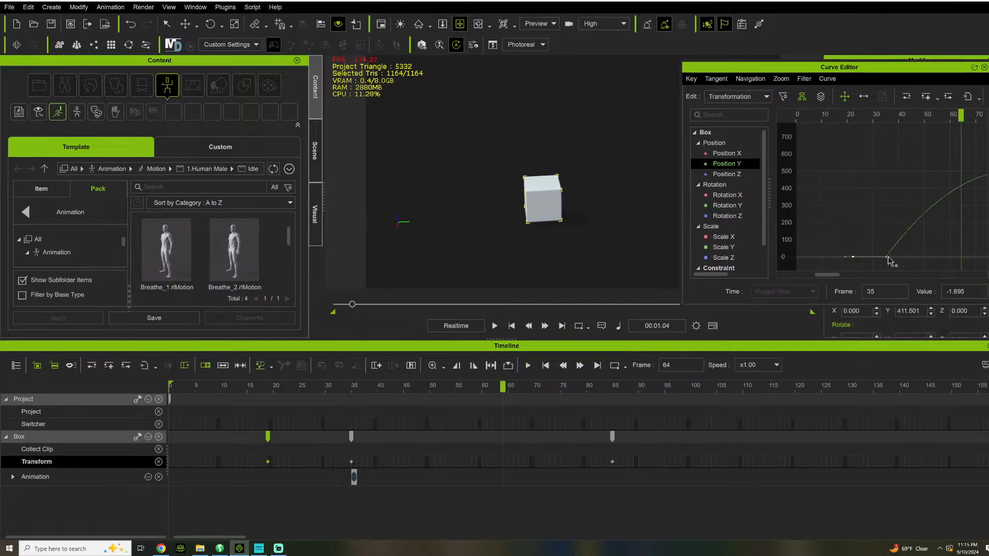
pyautogui.rightClick(888, 259)
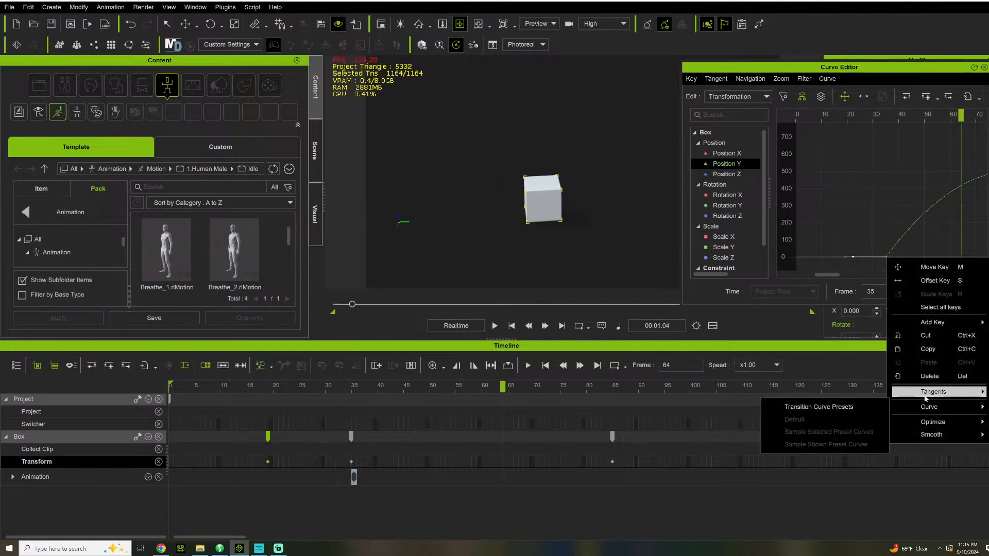
pyautogui.moveTo(926, 395)
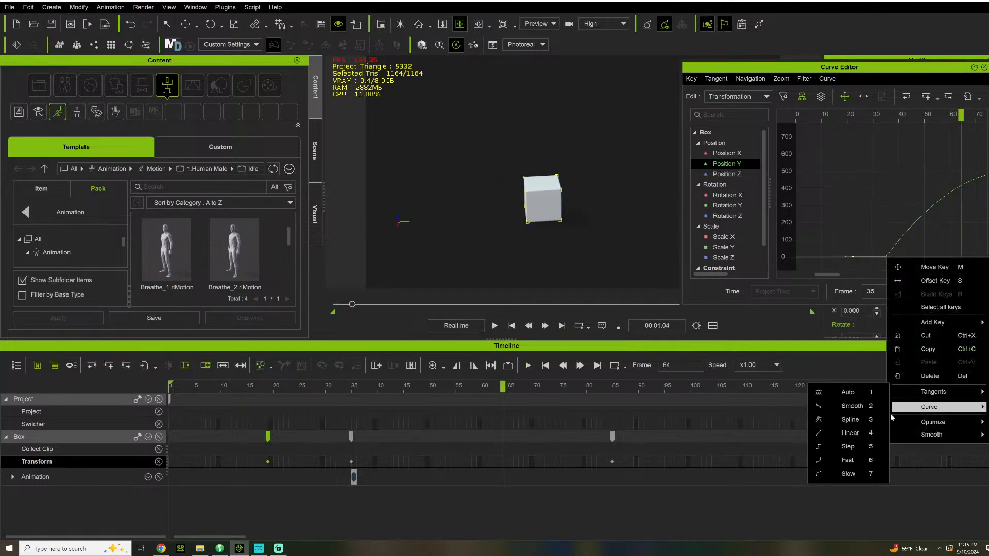
pyautogui.click(835, 460)
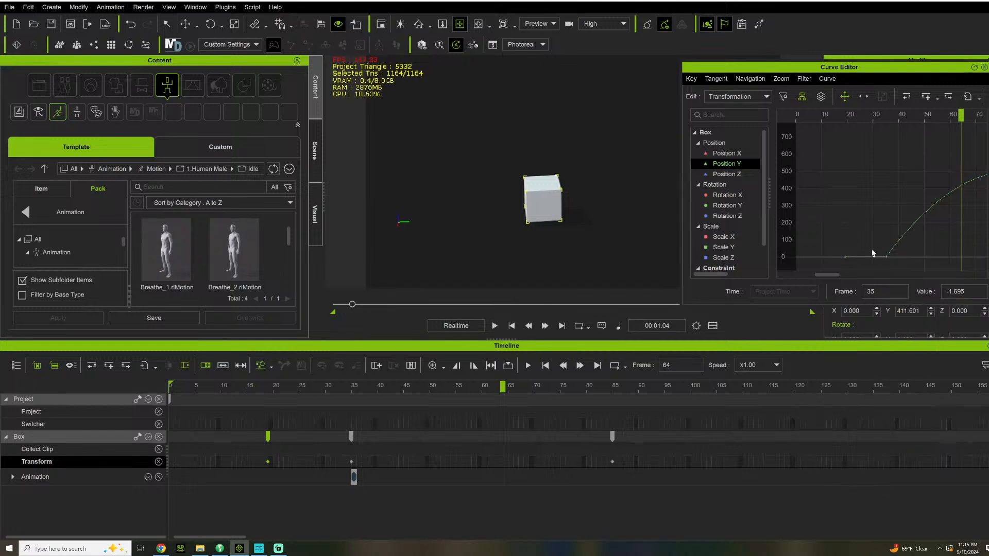
# - Move the Position Y key at frame 35 to frame 40 with a value of about 82 and play the animation
pyautogui.moveTo(873, 255)
pyautogui.mouseDown()
pyautogui.moveTo(864, 242)
pyautogui.moveTo(875, 263)
pyautogui.moveTo(898, 241)
pyautogui.moveTo(872, 261)
pyautogui.mouseUp()
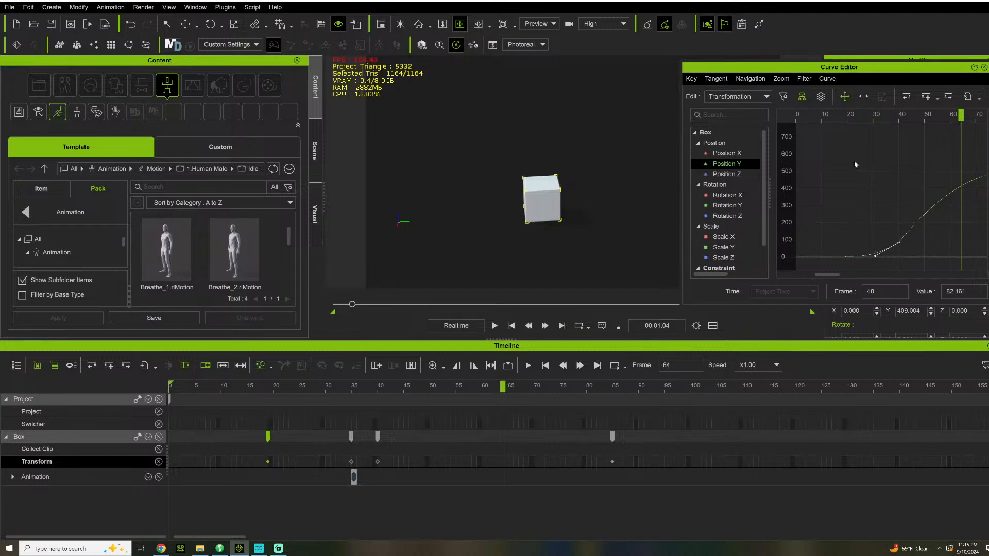
pyautogui.press('space')
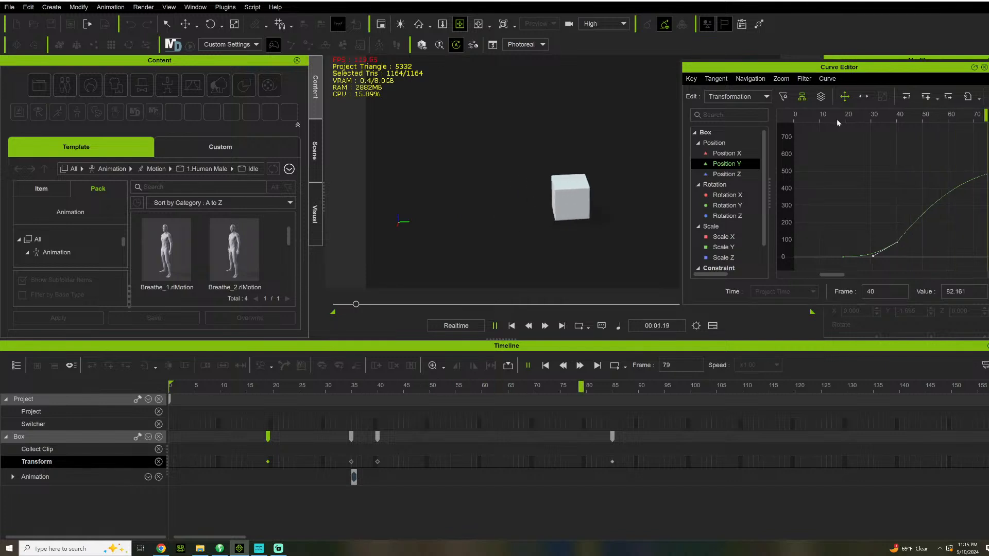
pyautogui.press('space')
# - Select the Position Y keys up to frame 40 and smooth them with a Smooth Factor of 3
pyautogui.scroll(-2, 852, 193)
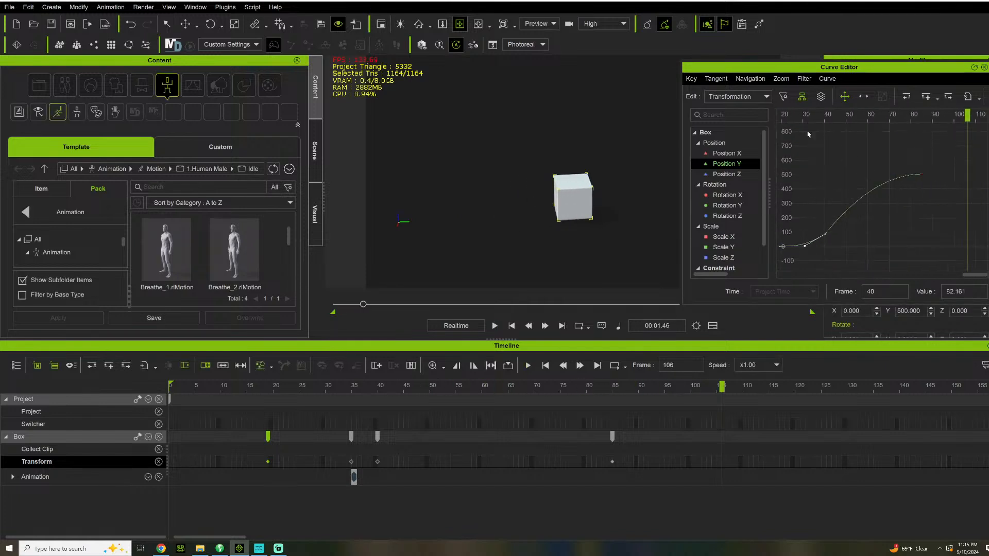
pyautogui.scroll(-2, 861, 247)
pyautogui.moveTo(859, 258); pyautogui.dragTo(778, 181)
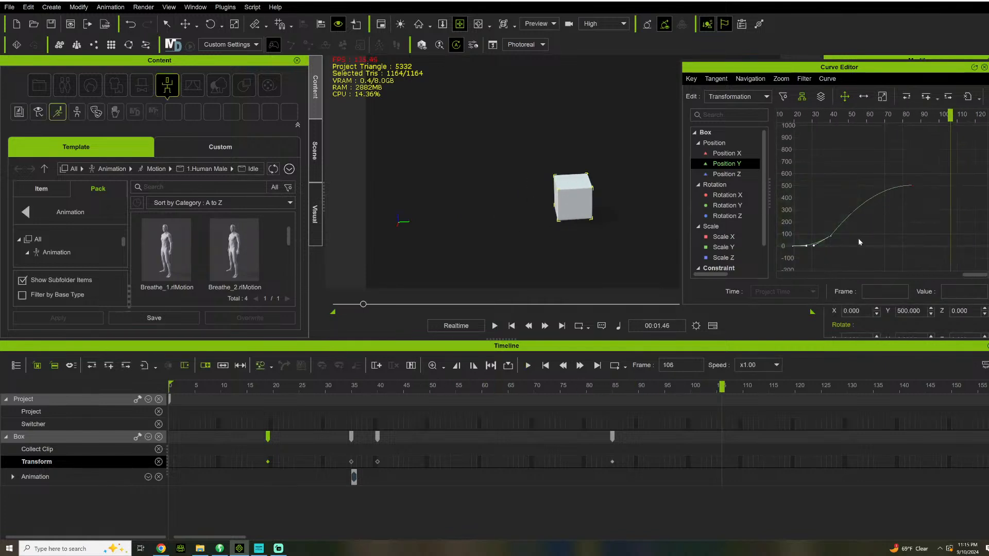
pyautogui.rightClick(856, 237)
pyautogui.moveTo(906, 401)
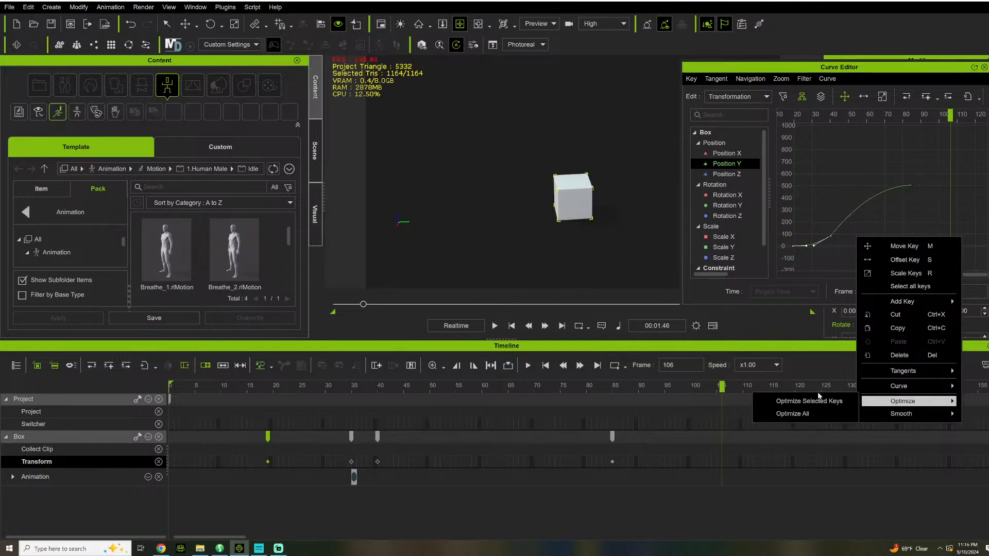
pyautogui.moveTo(882, 414)
pyautogui.click(809, 414)
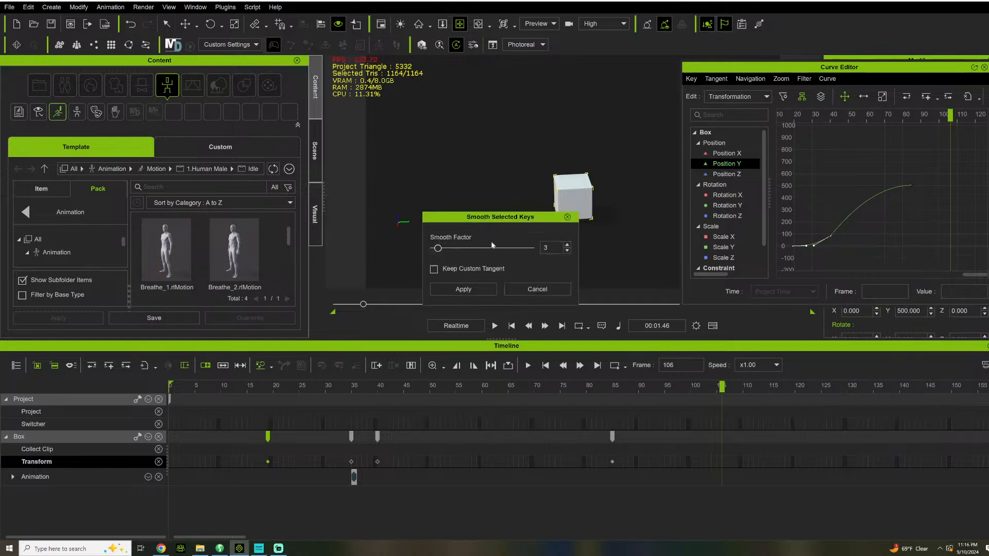
pyautogui.click(463, 289)
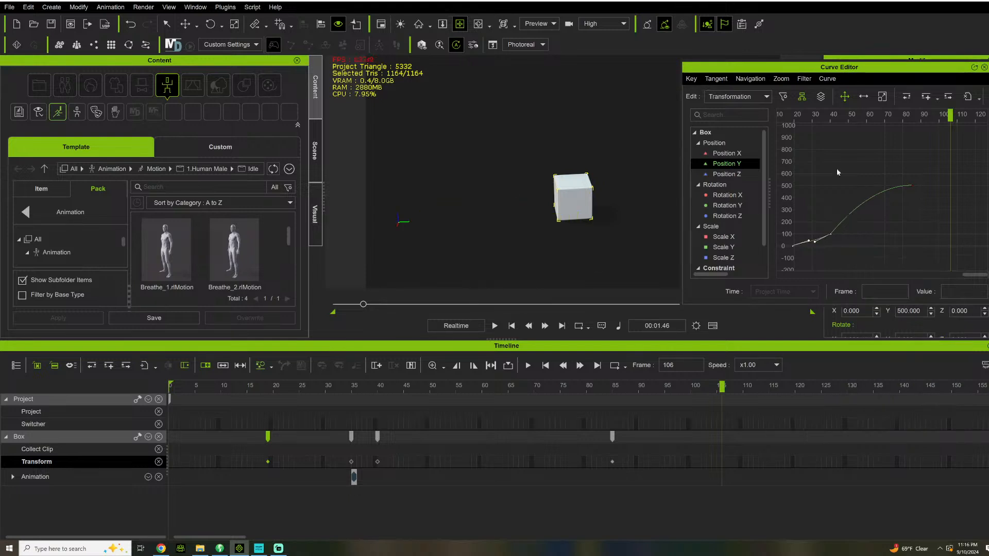
# - Replay the animation several times from just before frame 19 to review the smoothed Position Y motion
pyautogui.click(793, 117)
pyautogui.press('space')
pyautogui.press('space')
pyautogui.press('space')
pyautogui.press('space')
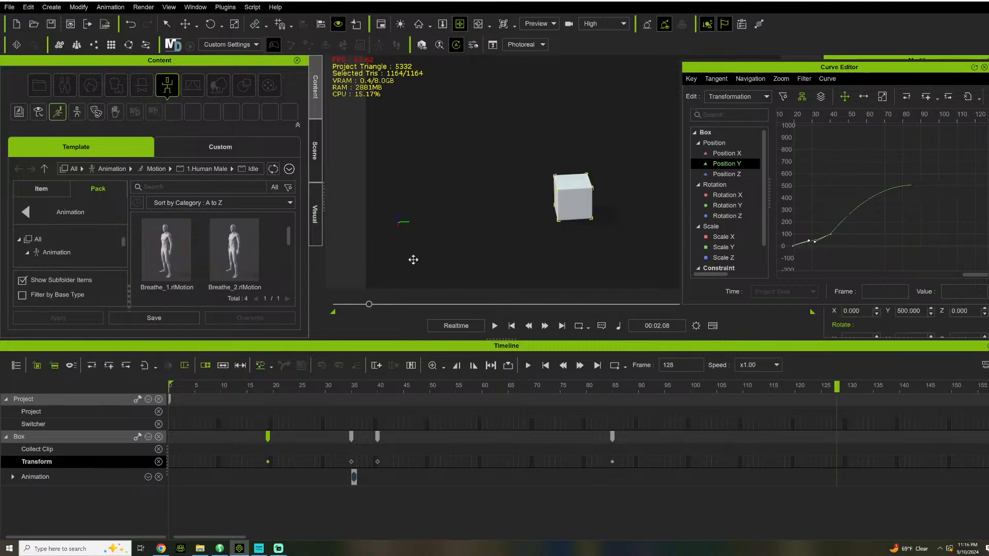
pyautogui.click(256, 389)
pyautogui.press('space')
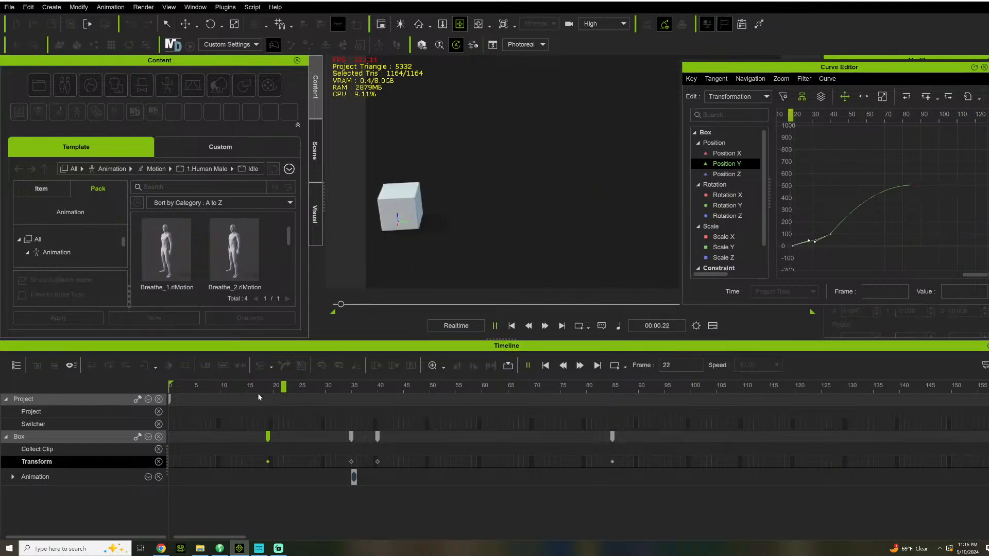
pyautogui.click(248, 396)
pyautogui.click(245, 393)
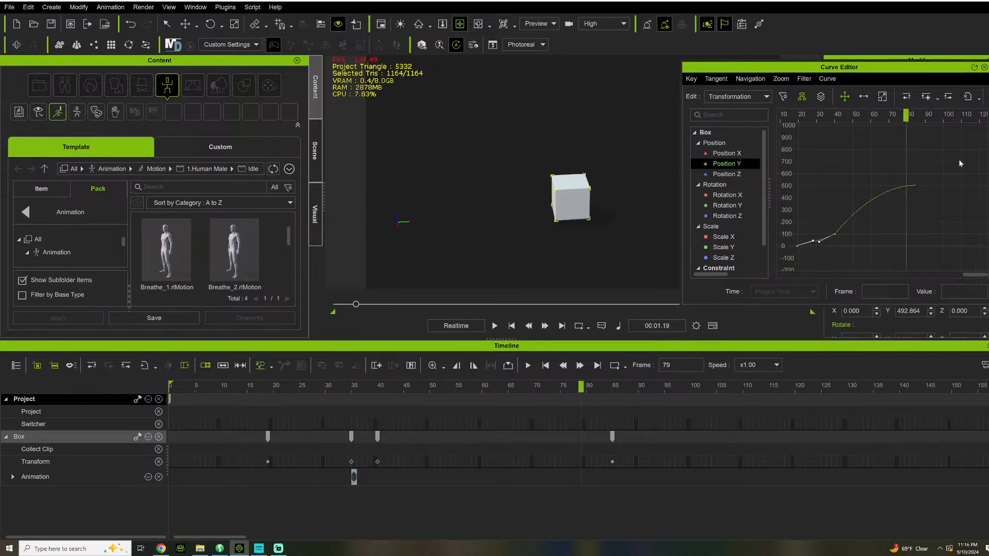
# - Adjust the incoming tangent handle of the Position Y key at frame 40 to follow the curve
pyautogui.scroll(2, 882, 237)
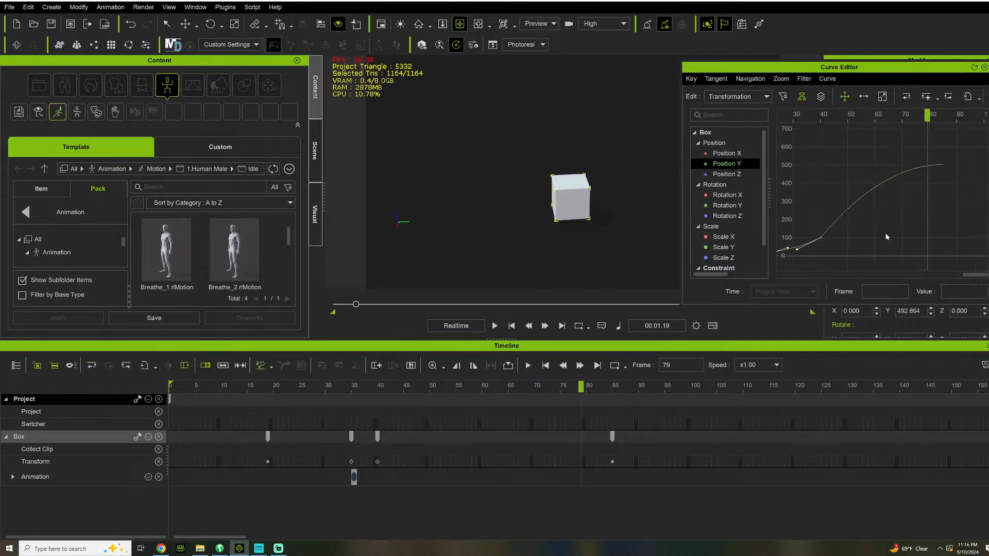
pyautogui.rightClick(897, 189)
pyautogui.scroll(-1, 859, 229)
pyautogui.click(805, 248)
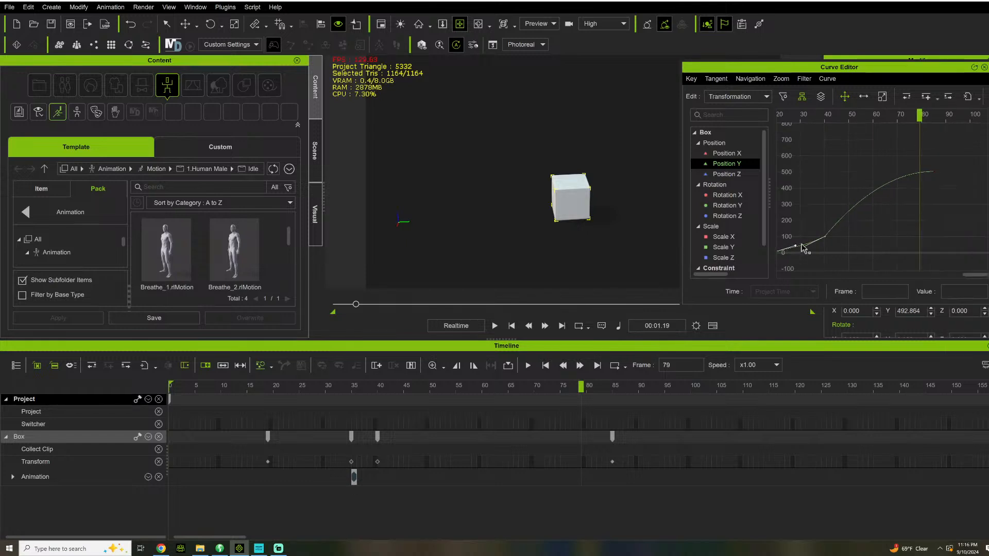
pyautogui.moveTo(804, 247); pyautogui.dragTo(803, 248)
# - Raise the Position Y key at frame 85 to about 503.2 and add a Transform key for the box at frame 99
pyautogui.moveTo(790, 116); pyautogui.dragTo(937, 171)
pyautogui.click(933, 172)
pyautogui.press('Left')
pyautogui.click(688, 459)
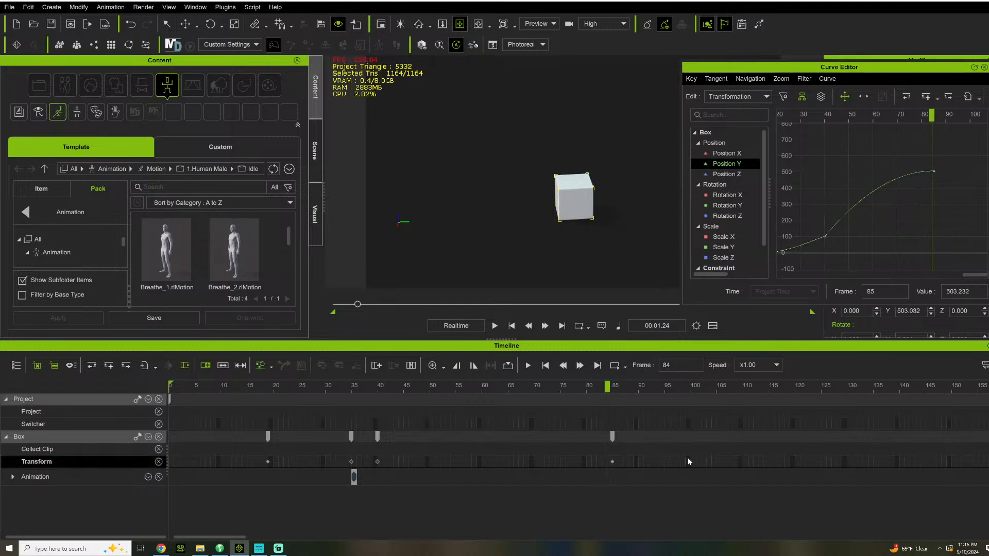
pyautogui.click(685, 461)
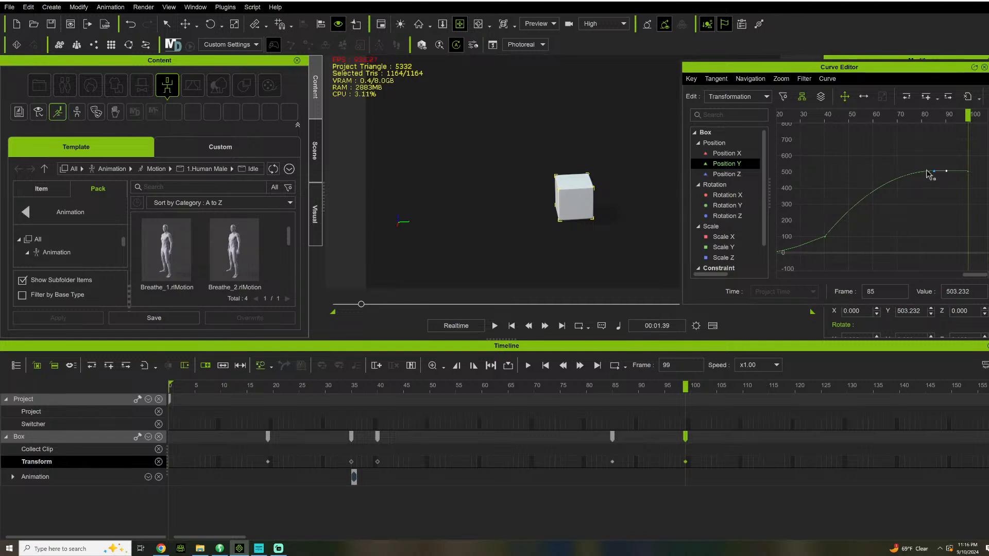
# - Move the Position Y key at frame 85 down to frame 72 and delete the key at frame 40
pyautogui.moveTo(932, 172); pyautogui.dragTo(904, 180)
pyautogui.moveTo(855, 224); pyautogui.dragTo(808, 259)
pyautogui.press('Delete')
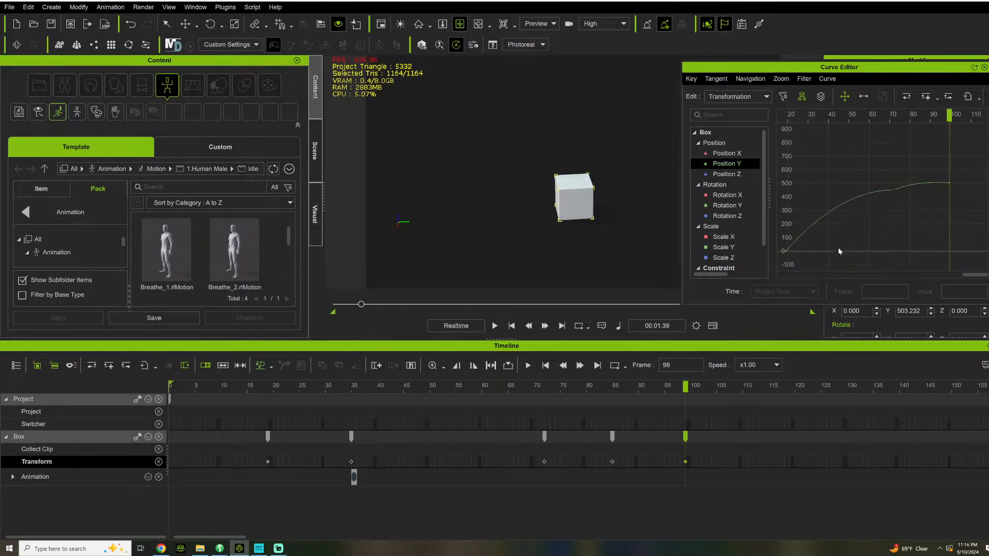
# - Play the animation and delete all of the box's keys from the timeline
pyautogui.press('space')
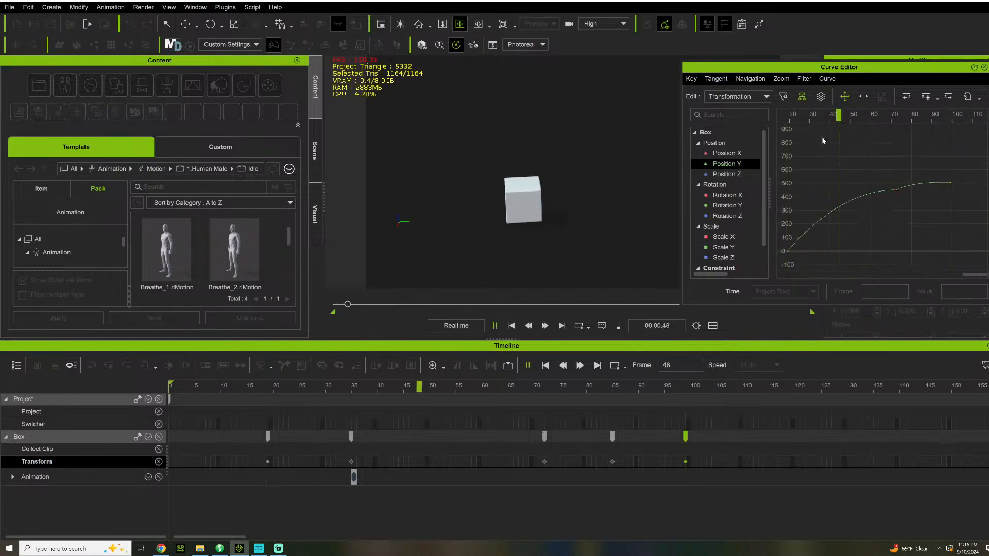
pyautogui.press('space')
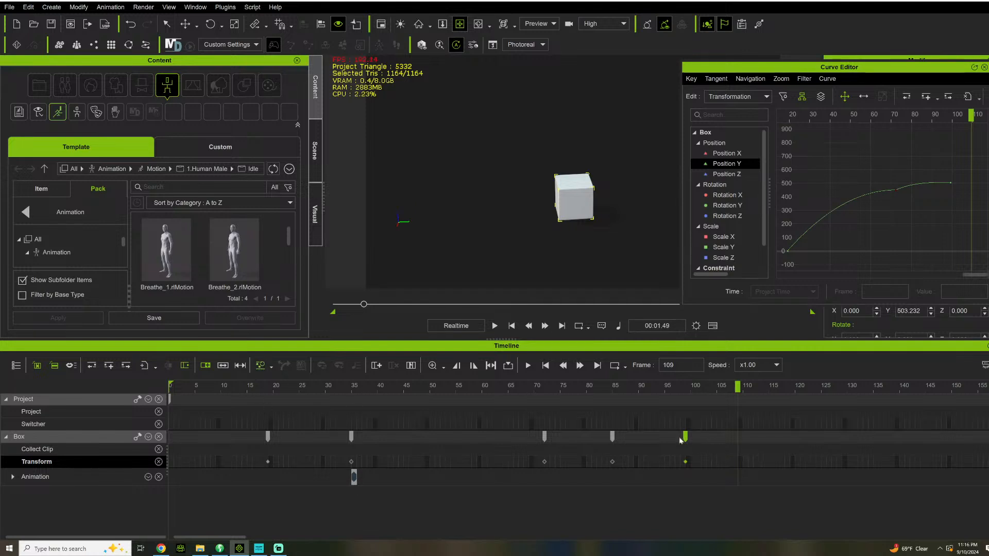
pyautogui.moveTo(691, 439); pyautogui.dragTo(629, 439)
pyautogui.moveTo(731, 431); pyautogui.dragTo(221, 446)
pyautogui.press('Delete')
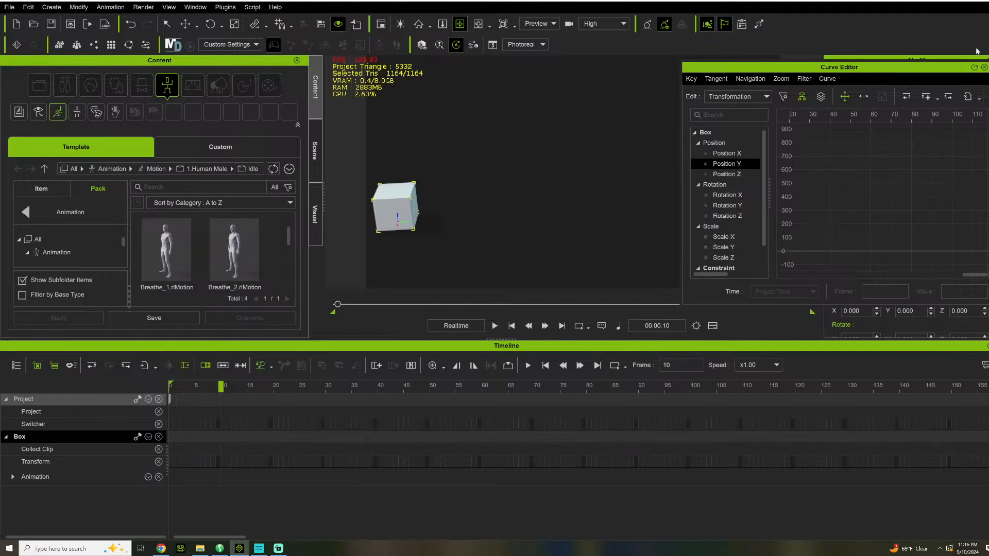
# - Close the Curve Editor and delete the box from the scene
pyautogui.click(984, 68)
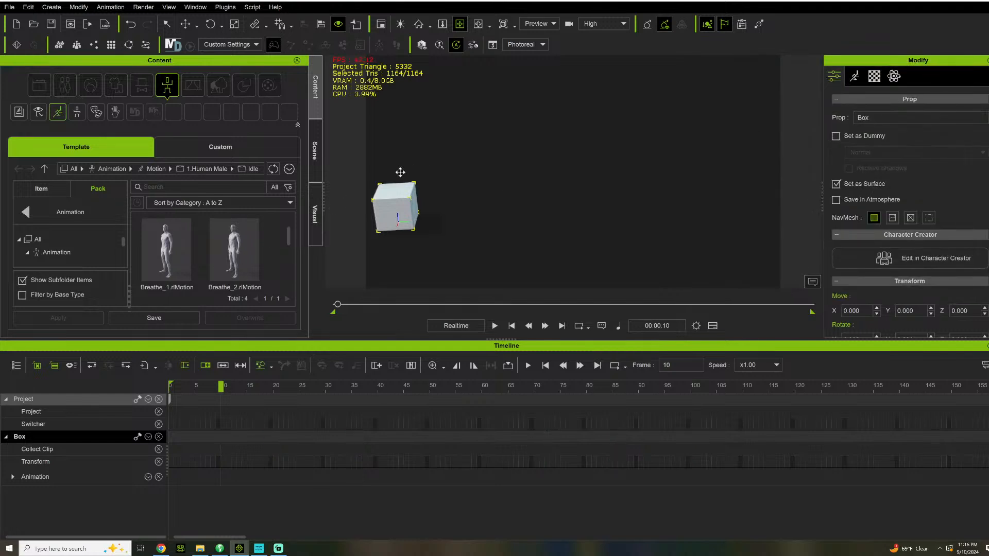
pyautogui.moveTo(400, 204); pyautogui.dragTo(552, 202)
pyautogui.press('Delete')
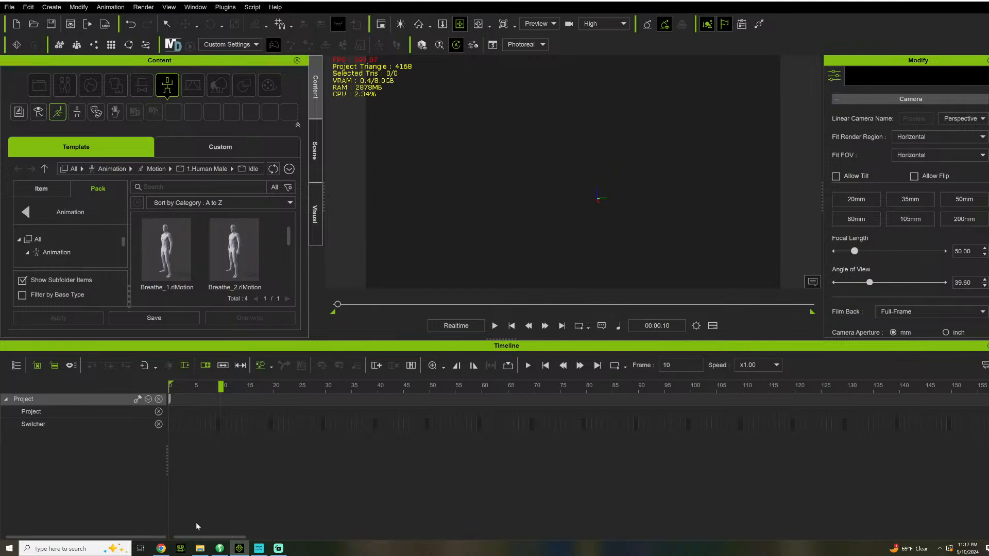
pyautogui.rightClick(199, 548)
pyautogui.click(195, 535)
pyautogui.click(201, 548)
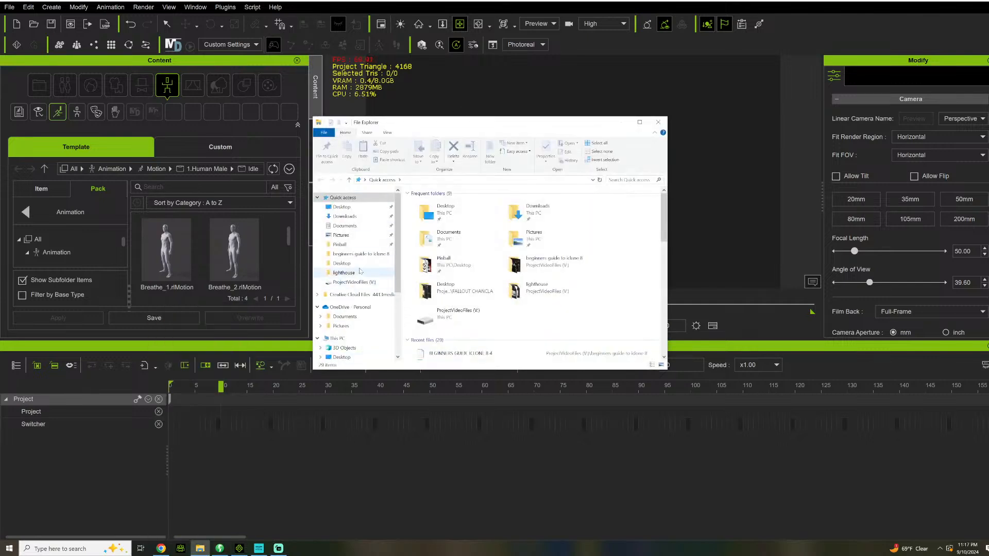
pyautogui.click(359, 262)
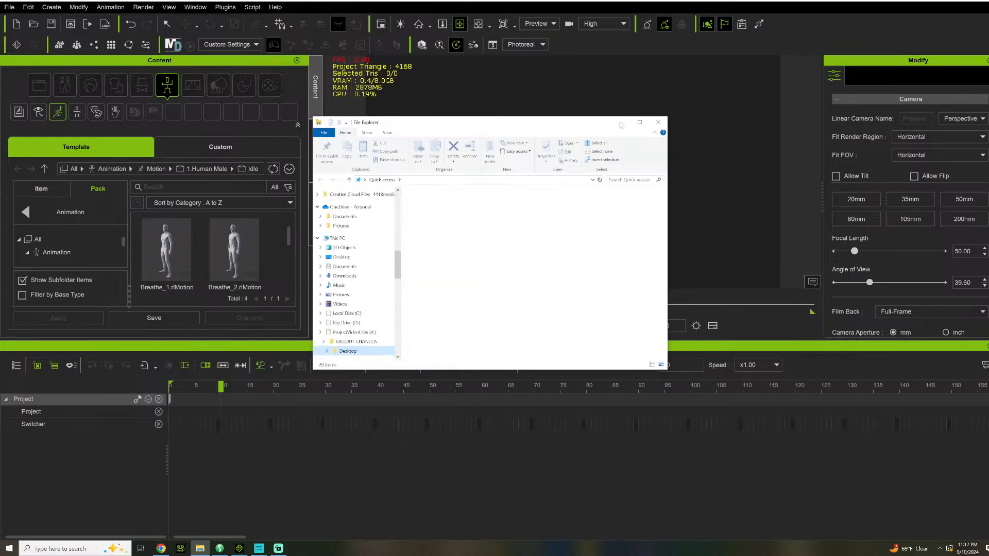
pyautogui.rightClick(200, 548)
pyautogui.click(190, 534)
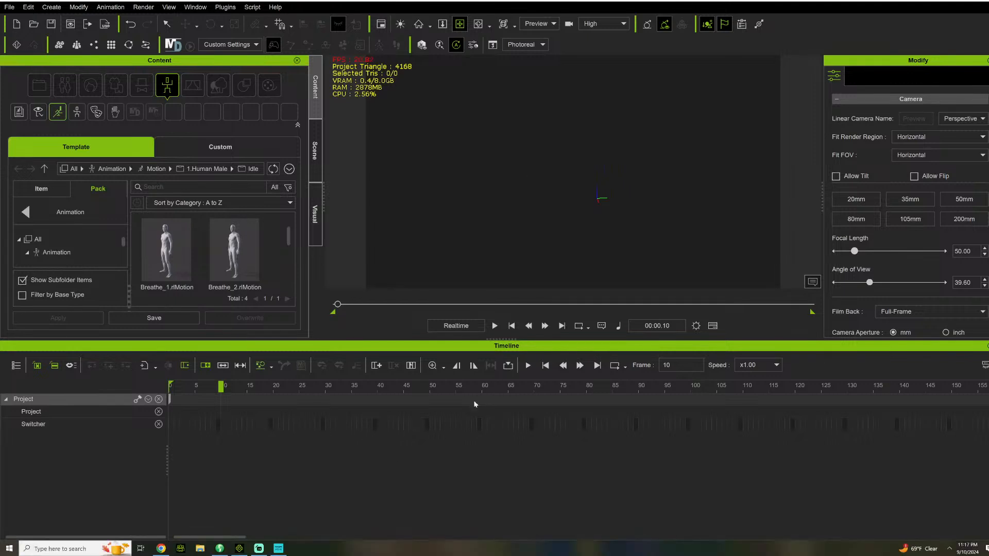
# - Switch to File Explorer and bring the kevin character from the "beginners guide to iclone 8" folder into the iClone scene
pyautogui.click(200, 548)
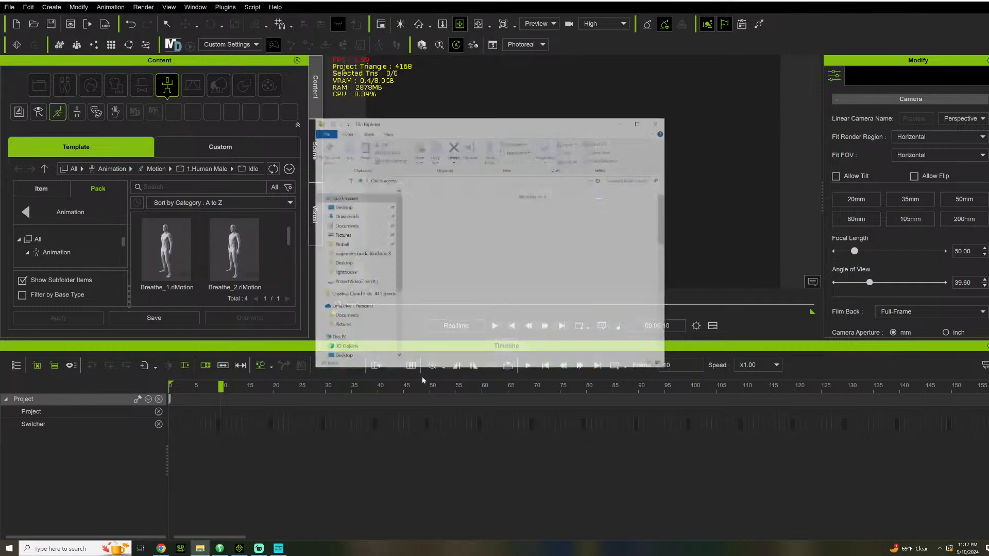
pyautogui.click(362, 255)
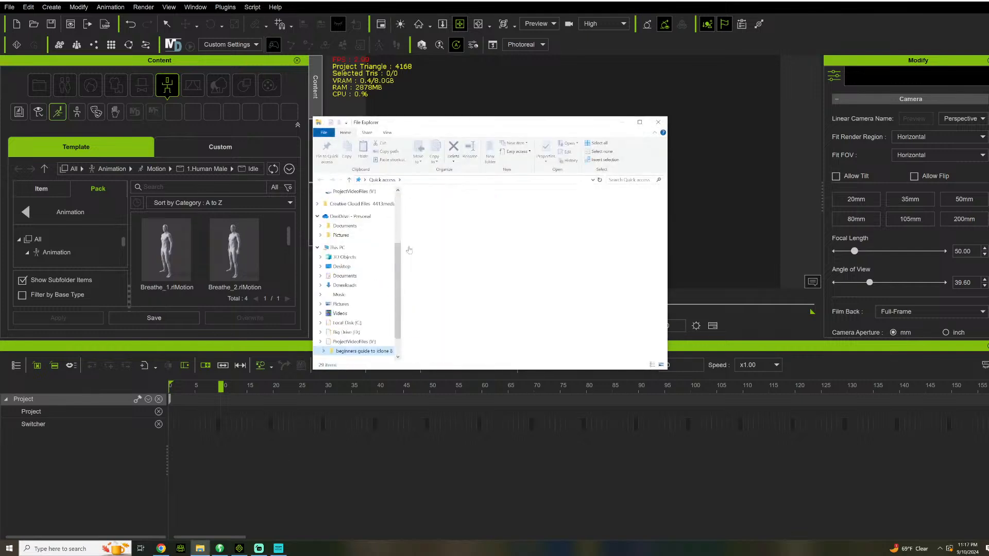
pyautogui.moveTo(472, 267); pyautogui.dragTo(688, 214)
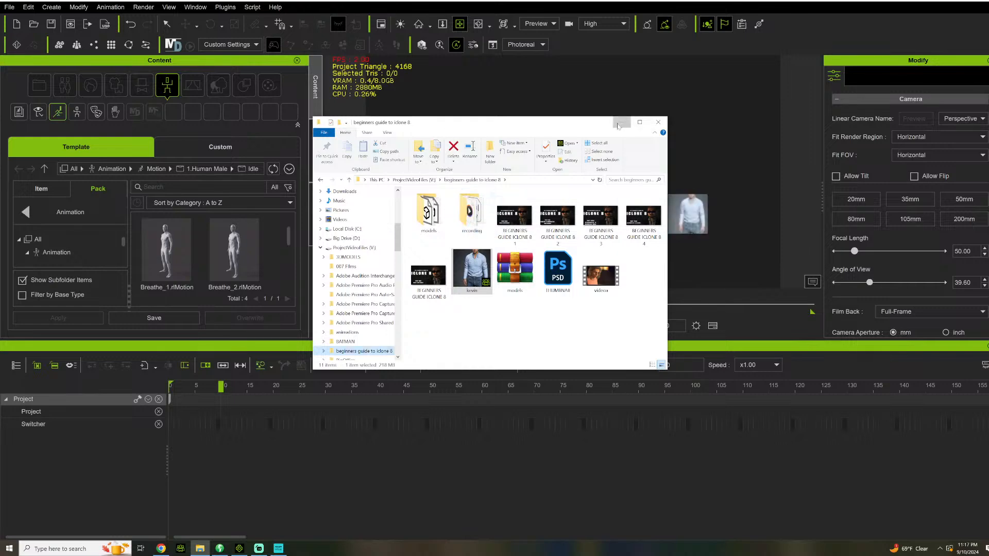
pyautogui.click(629, 121)
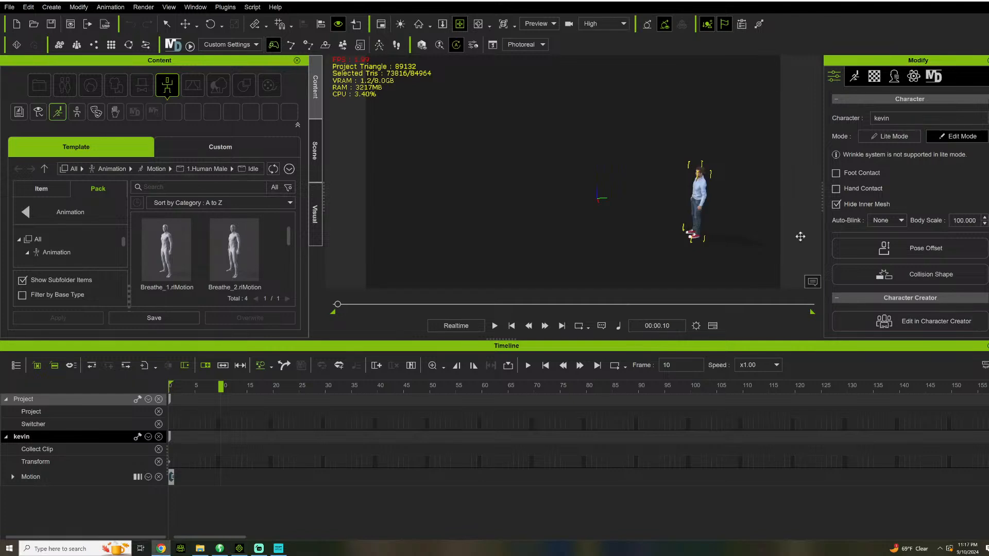
# - Place the kevin character at the scene origin by setting its Move X, Y and Z values to 0
pyautogui.moveTo(749, 190); pyautogui.dragTo(713, 174, button='middle')
pyautogui.scroll(-5, 882, 226)
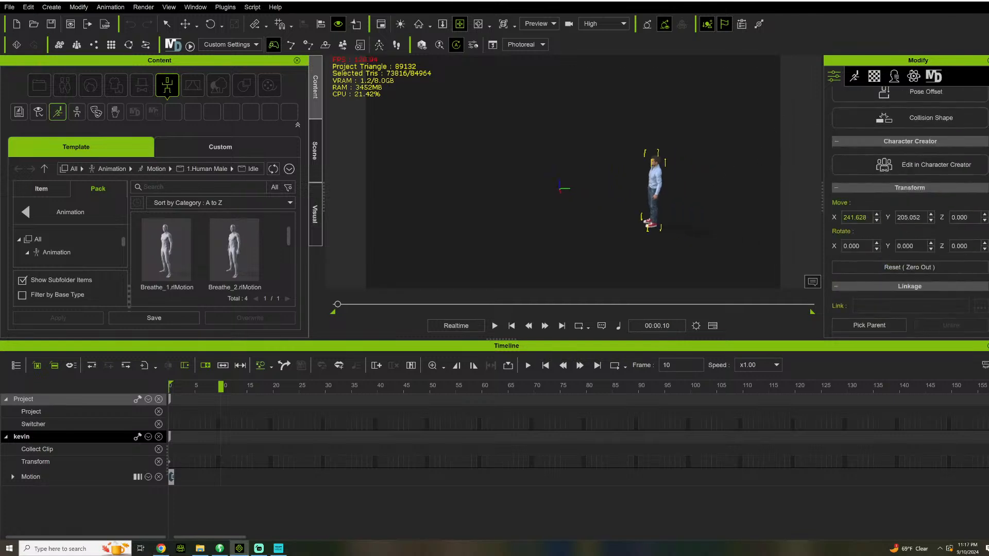
pyautogui.doubleClick(849, 217)
pyautogui.tripleClick(850, 218)
pyautogui.write('0')
pyautogui.press('Tab')
pyautogui.write('0')
pyautogui.press('Tab')
pyautogui.write('0')
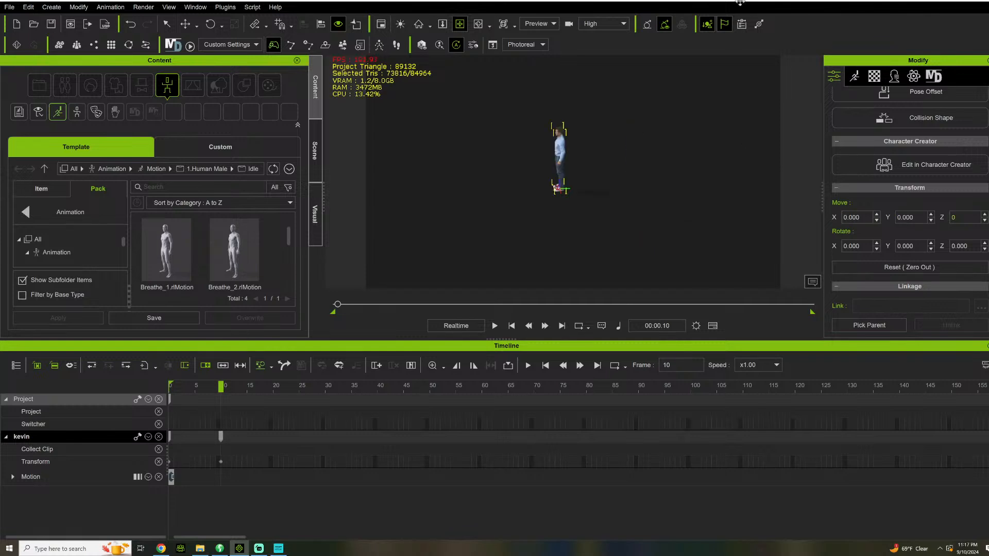
pyautogui.press('Tab')
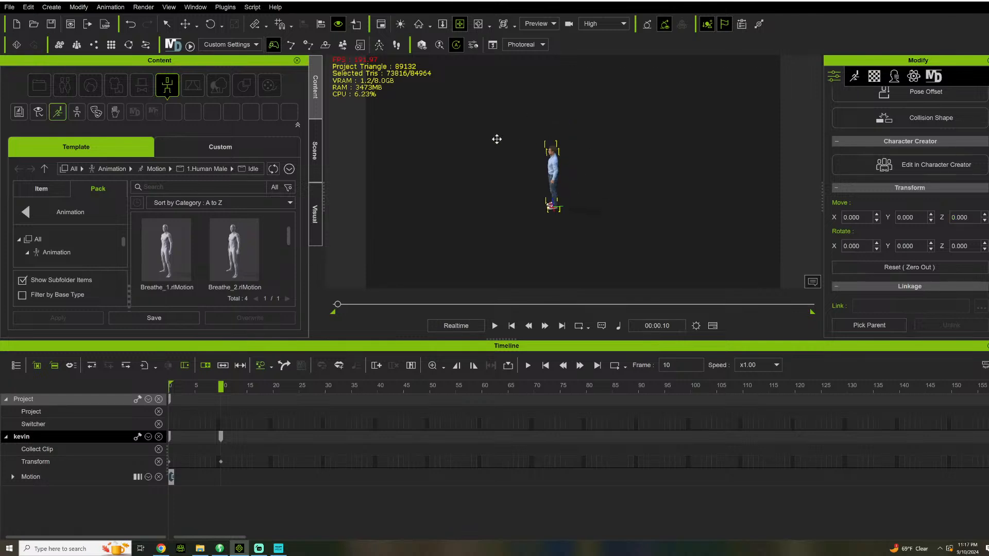
pyautogui.scroll(2, 495, 153)
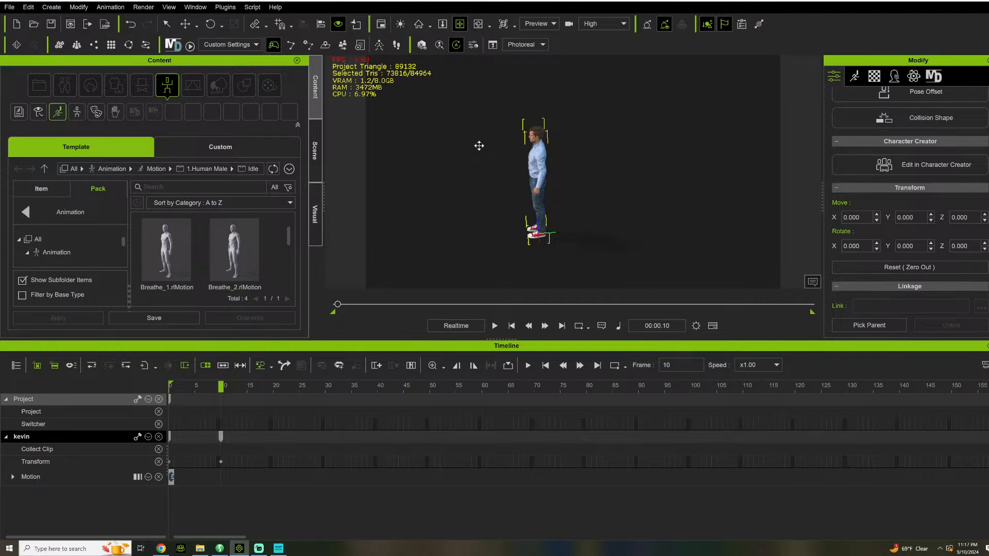
# - Show the scene object list at a wider width and remove the object animation from the kevin character
pyautogui.click(316, 152)
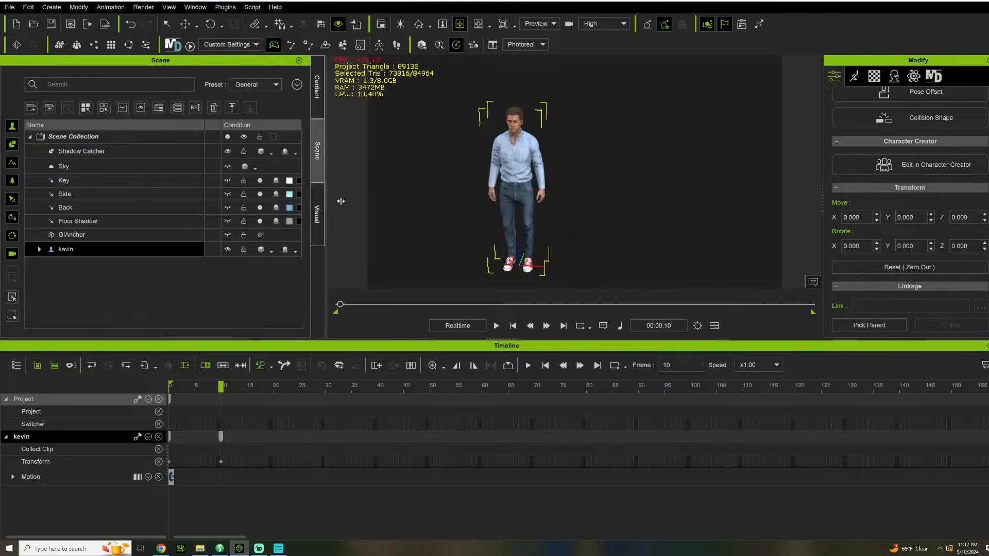
pyautogui.moveTo(323, 198); pyautogui.dragTo(414, 198)
pyautogui.moveTo(510, 153); pyautogui.dragTo(561, 181, button='middle')
pyautogui.moveTo(561, 181); pyautogui.dragTo(583, 185, button='right')
pyautogui.scroll(5, 628, 161)
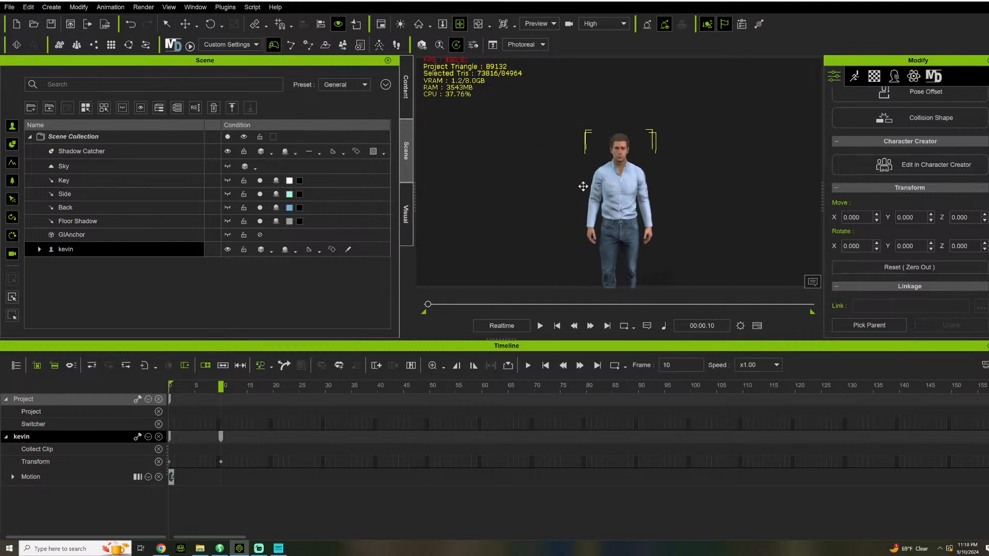
pyautogui.rightClick(626, 104)
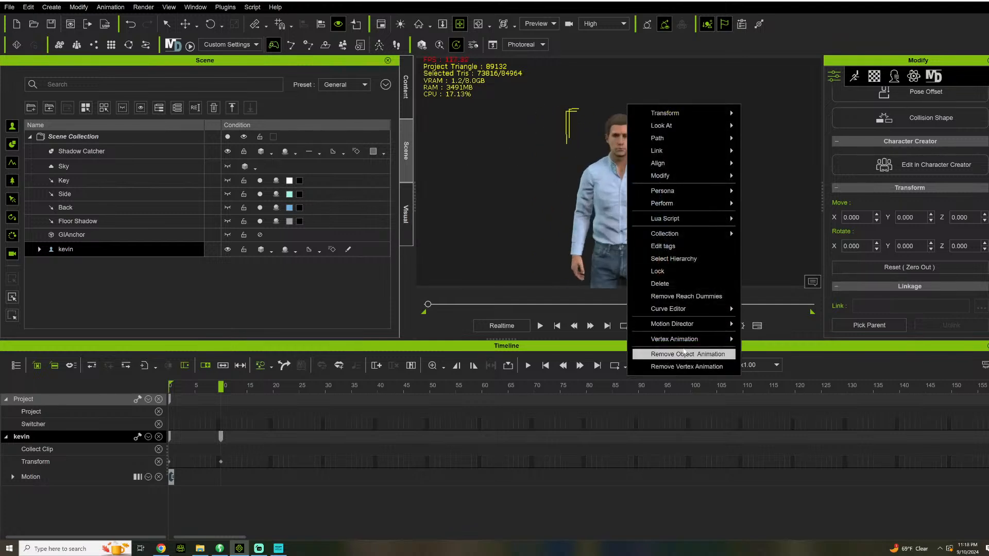
pyautogui.click(669, 354)
pyautogui.moveTo(605, 152); pyautogui.dragTo(567, 110, button='middle')
pyautogui.moveTo(615, 132); pyautogui.dragTo(678, 195, button='right')
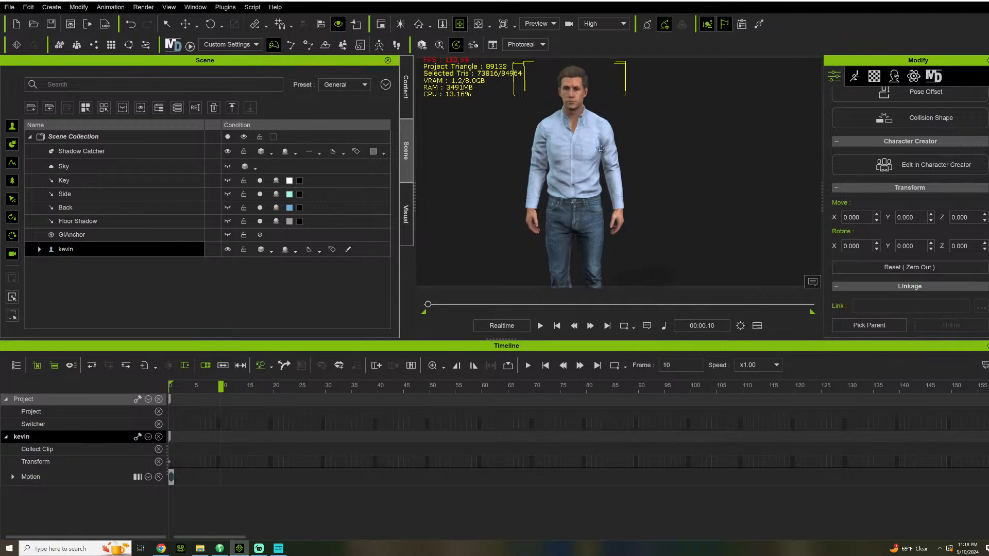
pyautogui.scroll(-5, 678, 196)
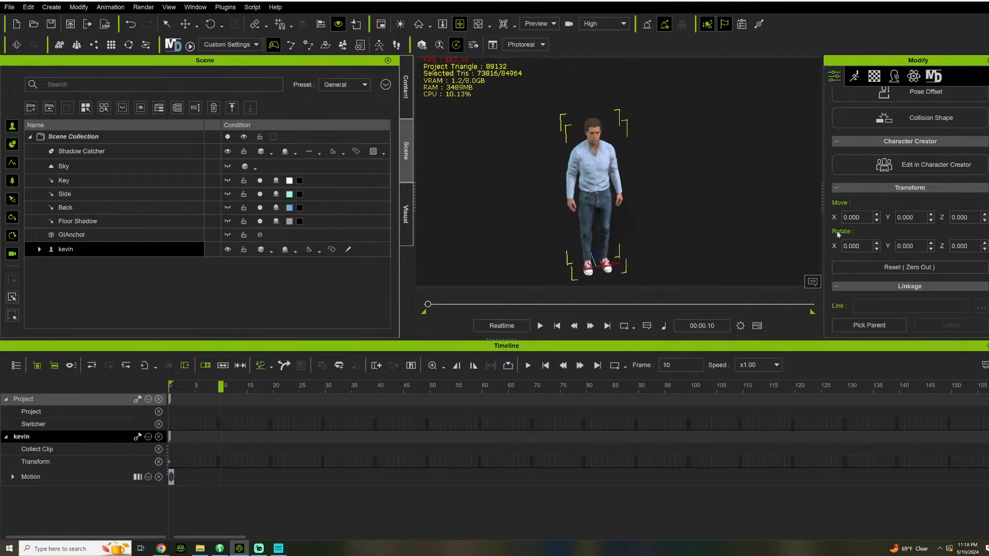
pyautogui.moveTo(758, 242); pyautogui.dragTo(794, 212, button='middle')
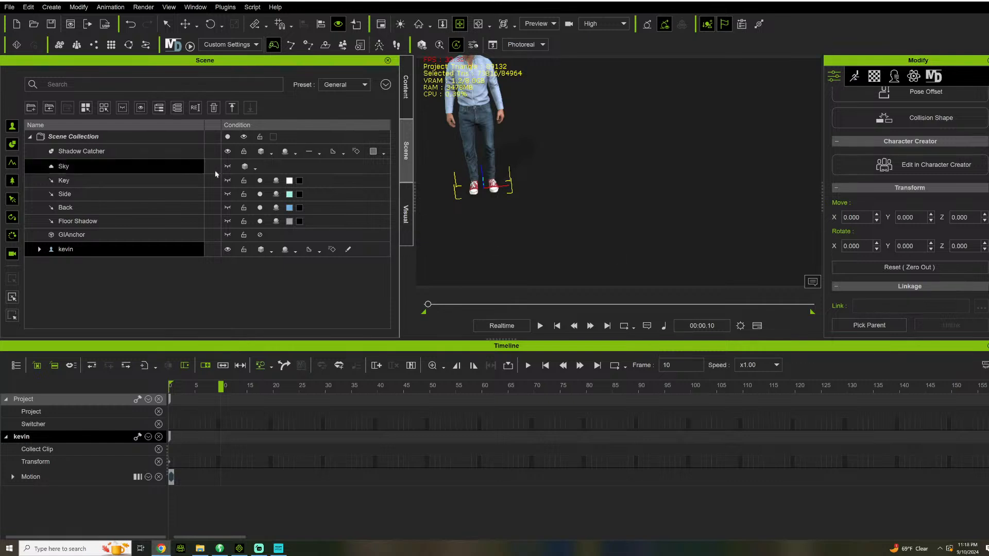
pyautogui.click(111, 7)
pyautogui.moveTo(190, 253)
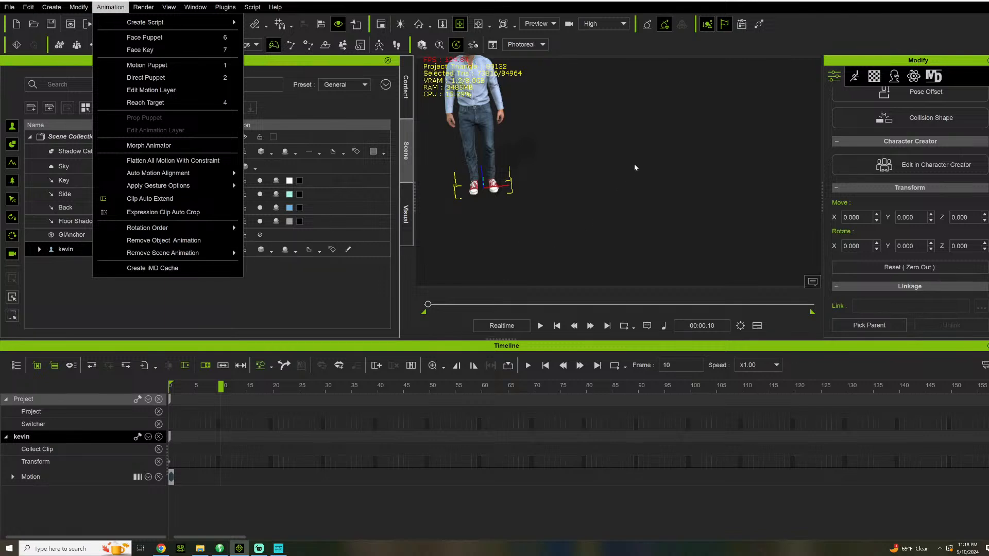
pyautogui.moveTo(608, 106); pyautogui.dragTo(649, 129)
pyautogui.moveTo(649, 128); pyautogui.dragTo(561, 155, button='right')
pyautogui.scroll(5, 556, 157)
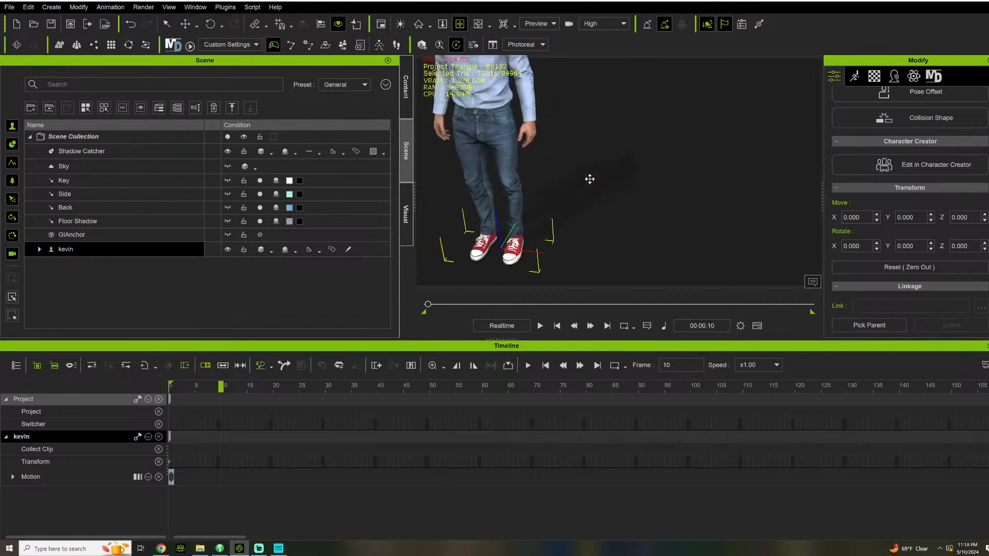
pyautogui.moveTo(590, 179); pyautogui.dragTo(675, 230)
pyautogui.moveTo(675, 230); pyautogui.dragTo(722, 192, button='right')
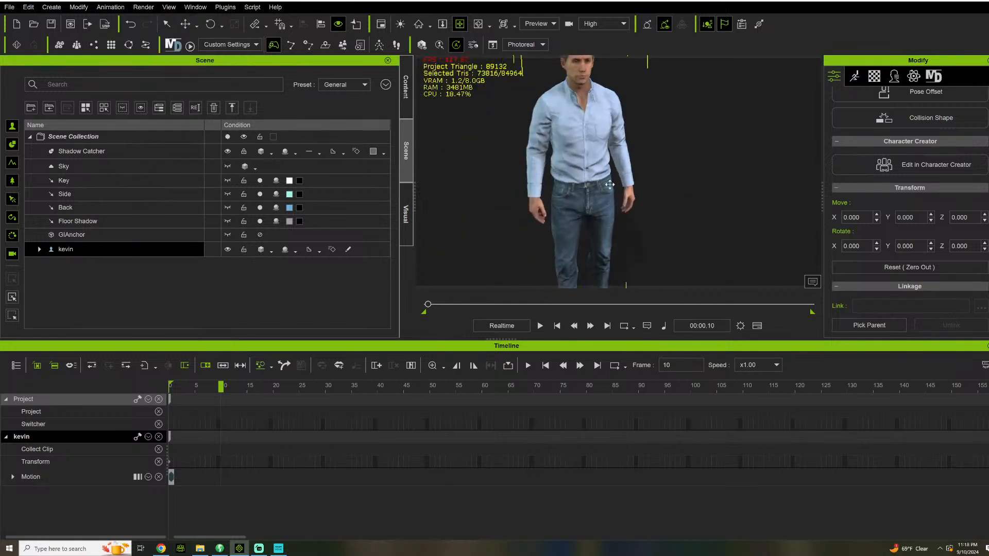
# - Return to frame 0 and apply the Breathe_1 idle motion from the content library to the kevin character
pyautogui.click(169, 388)
pyautogui.click(411, 101)
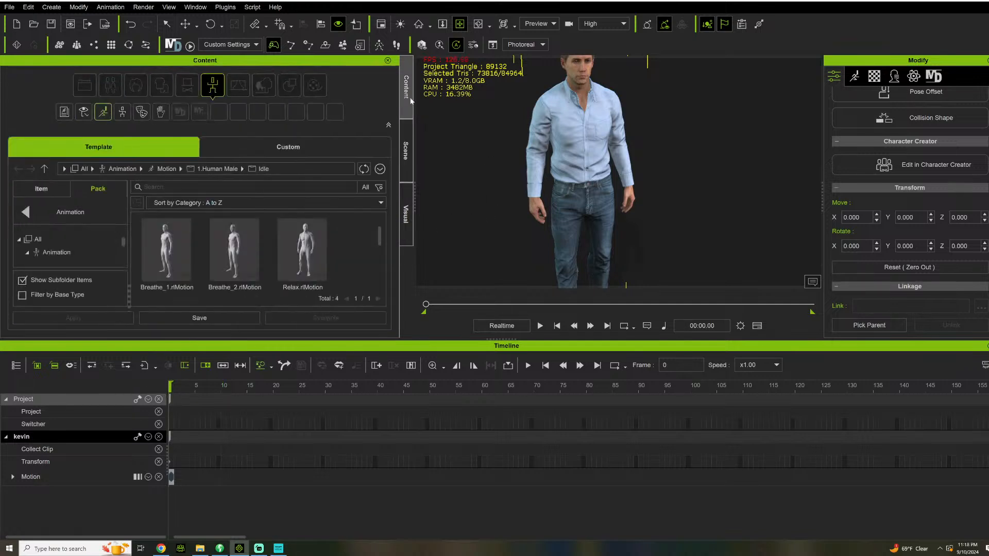
pyautogui.doubleClick(166, 263)
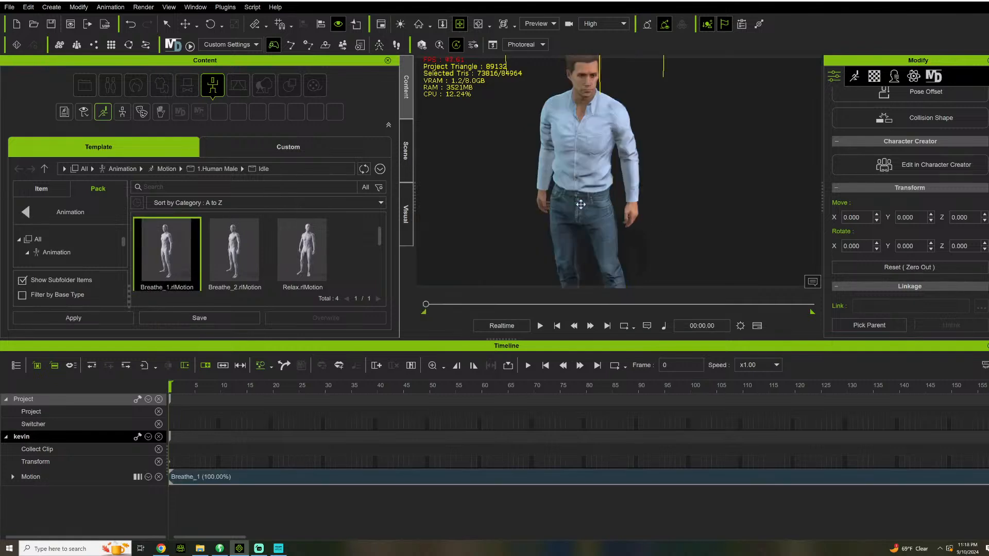
# - Play back the Breathe_1 motion to examine the breathing movement in the character's upper body
pyautogui.moveTo(679, 60); pyautogui.dragTo(675, 119, button='middle')
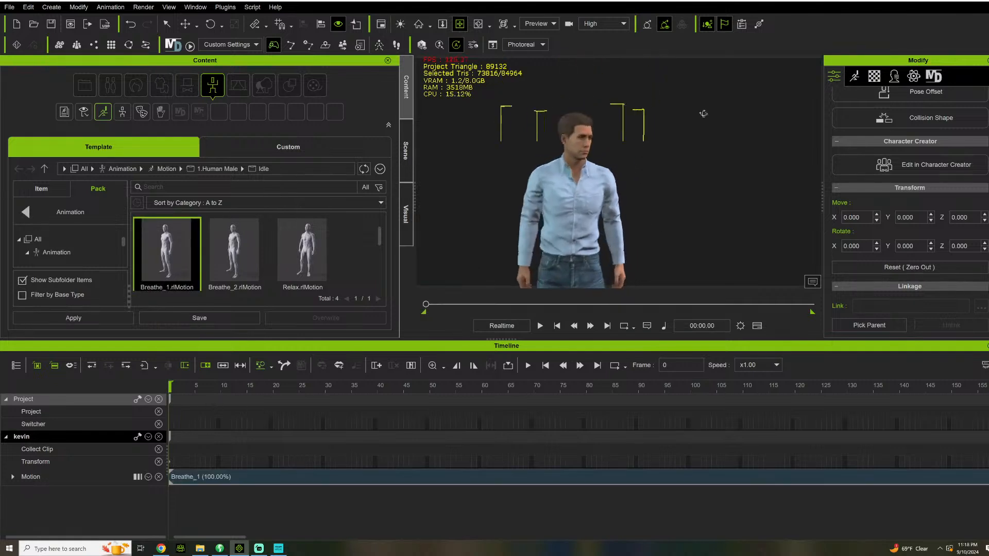
pyautogui.moveTo(675, 119); pyautogui.dragTo(637, 176, button='right')
pyautogui.scroll(2, 637, 176)
pyautogui.press('space')
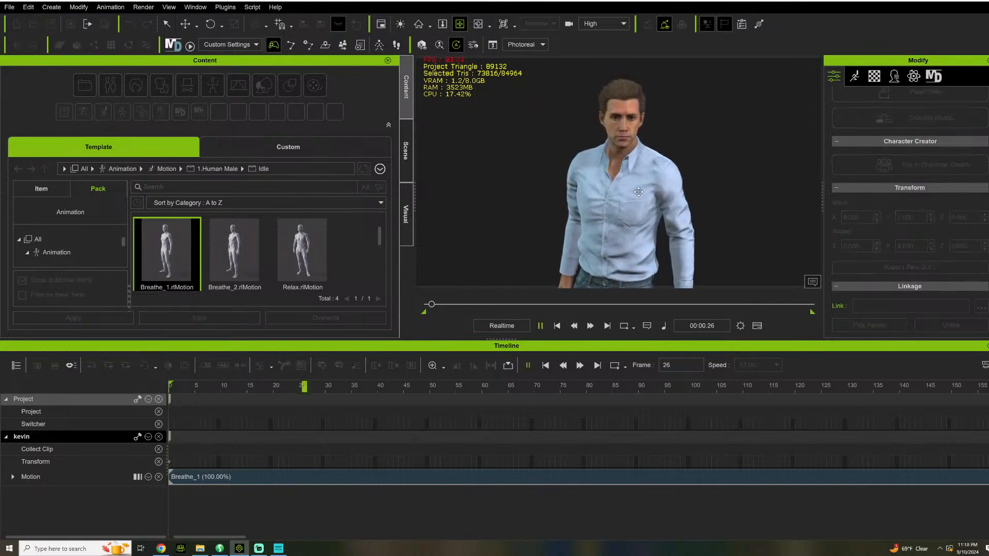
pyautogui.scroll(5, 632, 196)
pyautogui.scroll(-5, 632, 196)
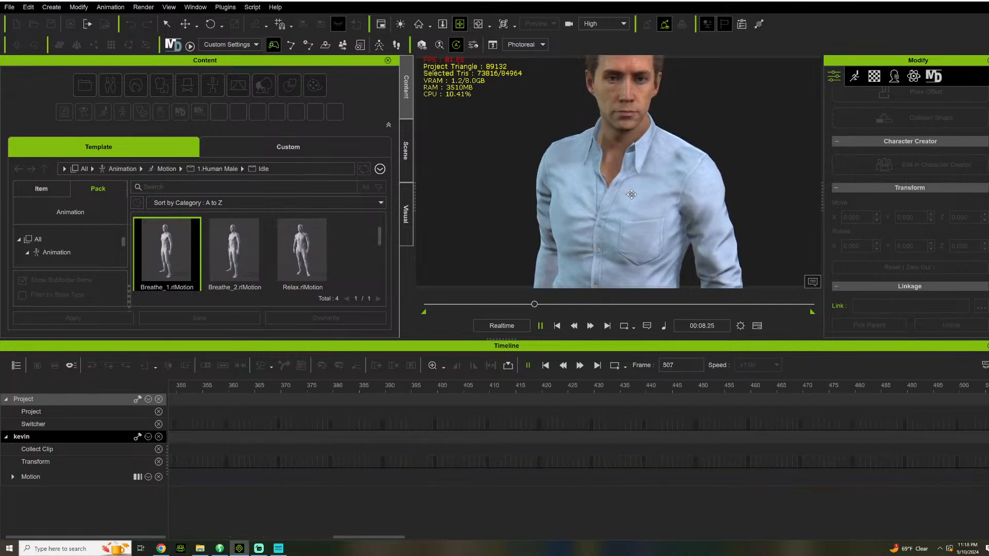
pyautogui.press('space')
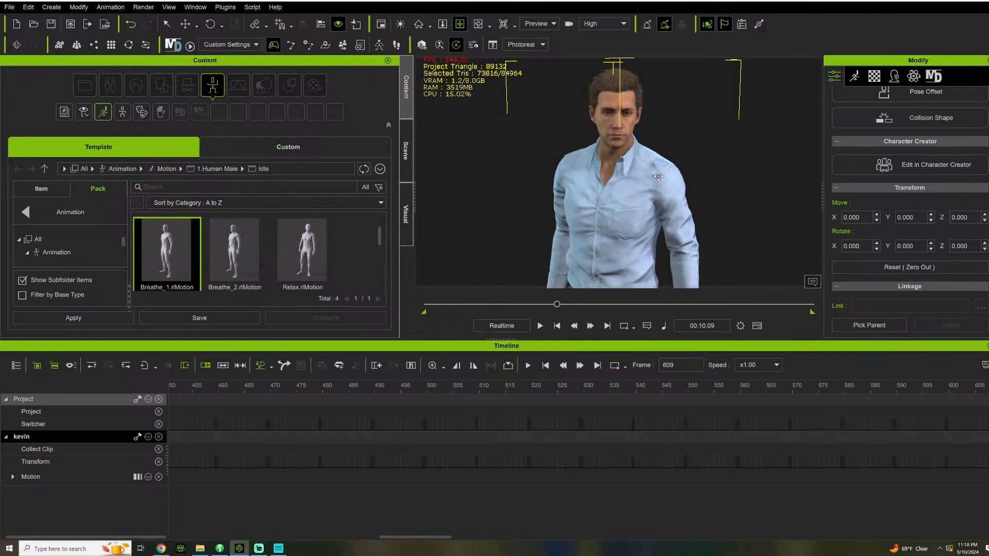
# - Replay the breathing motion from near the start of the timeline and stop it partway through
pyautogui.click(436, 304)
pyautogui.press('space')
pyautogui.moveTo(514, 181); pyautogui.dragTo(514, 157, button='right')
pyautogui.scroll(-5, 749, 183)
pyautogui.scroll(5, 688, 230)
pyautogui.press('space')
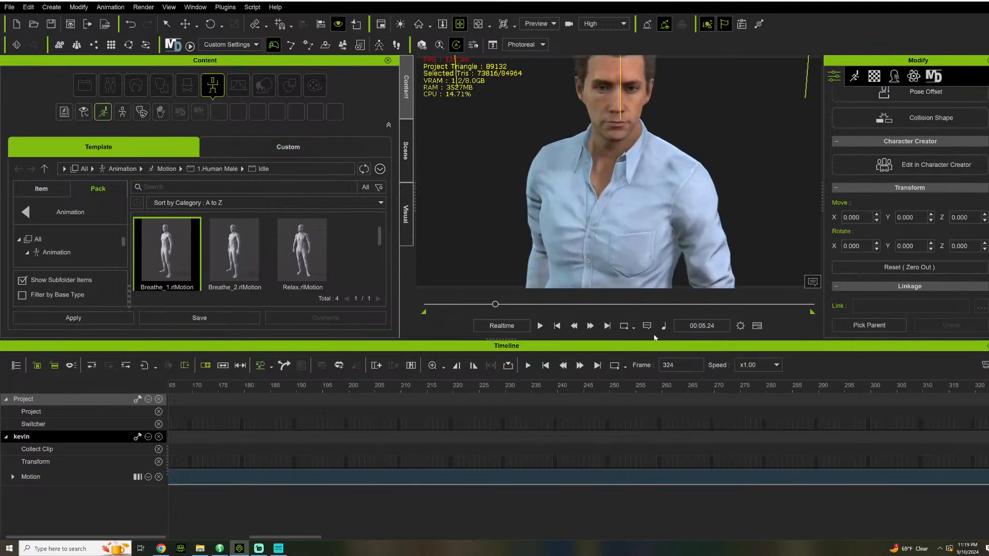
# - Expand kevin's Motion track and open Edit Motion Layer with a Motion Layer key at frame 189
pyautogui.click(13, 477)
pyautogui.click(258, 502)
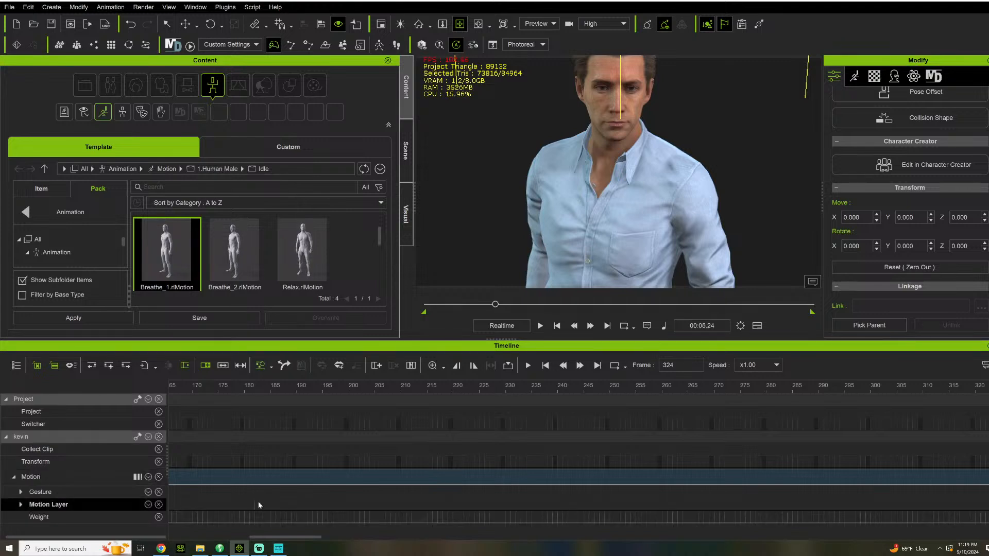
pyautogui.doubleClick(291, 506)
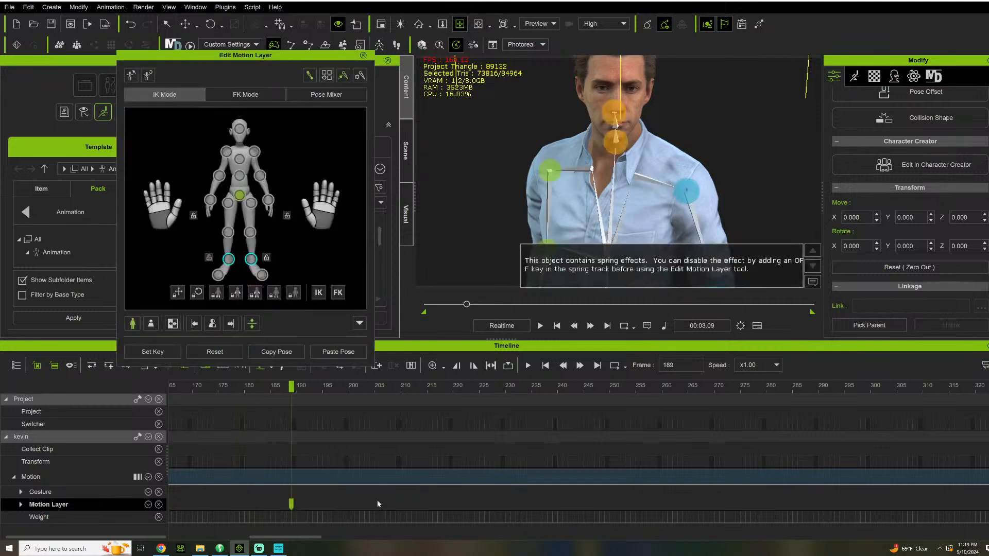
# - Select the head at frame 220 in Edit Motion Layer and hide the joint effectors and bones on the character
pyautogui.click(418, 507)
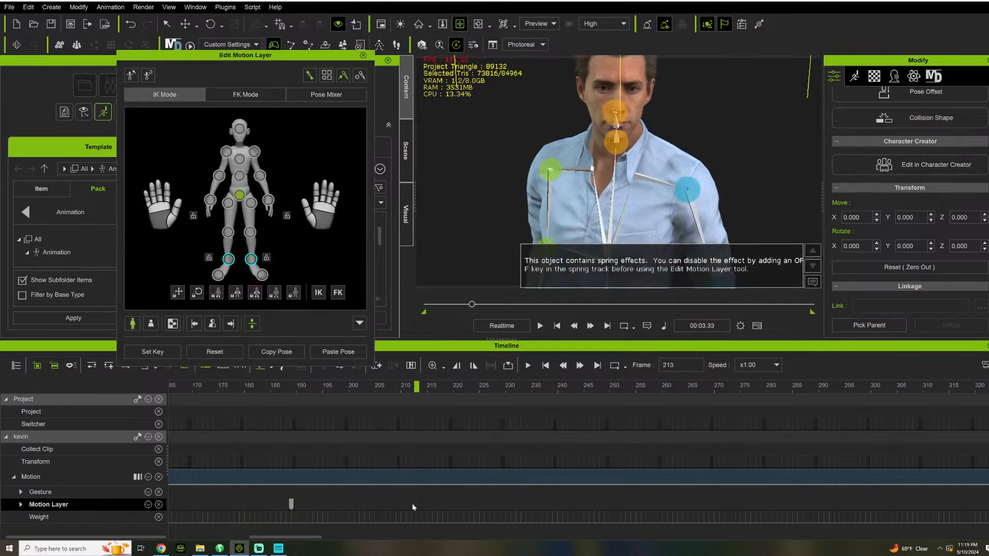
pyautogui.click(455, 388)
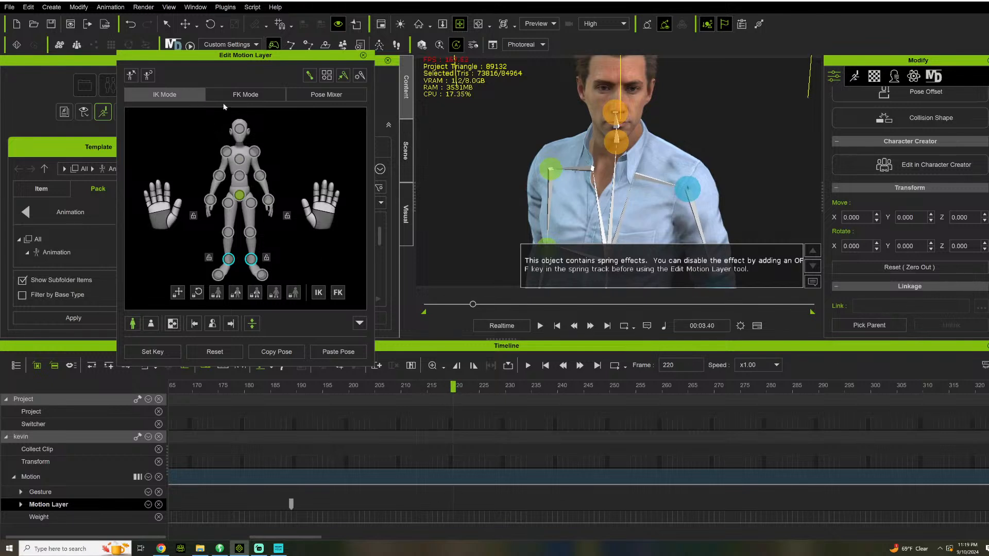
pyautogui.click(240, 128)
pyautogui.moveTo(535, 113); pyautogui.dragTo(499, 175, button='middle')
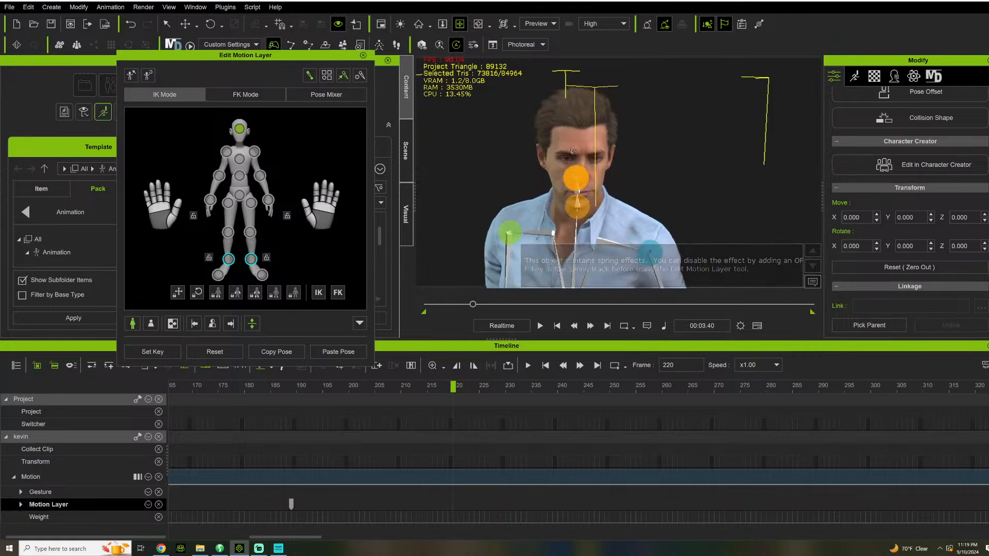
pyautogui.moveTo(572, 151); pyautogui.dragTo(475, 137, button='right')
pyautogui.click(324, 78)
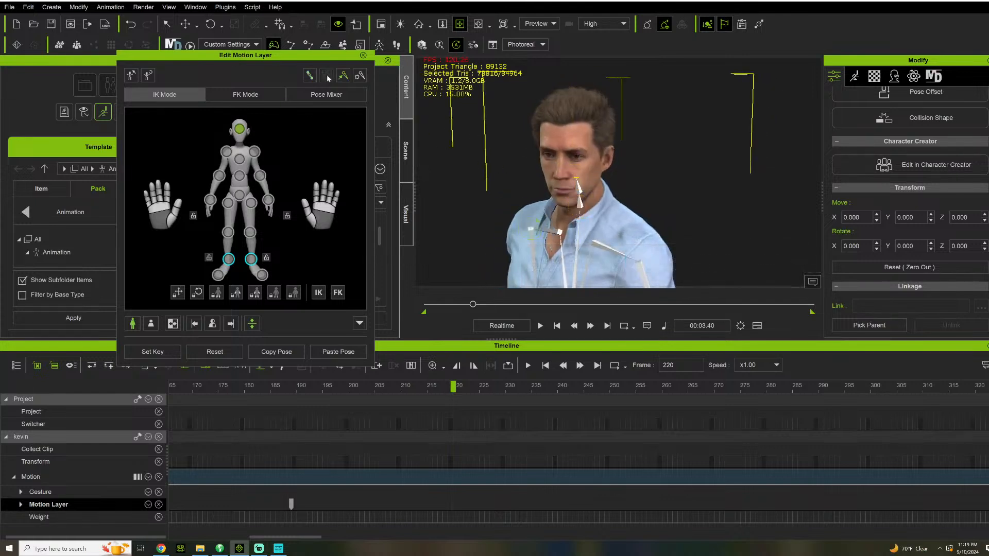
pyautogui.click(343, 76)
pyautogui.scroll(-3, 575, 154)
# - Rotate the head horizontally at frame 220 and play the head turn from before the first Motion Layer key
pyautogui.press('e')
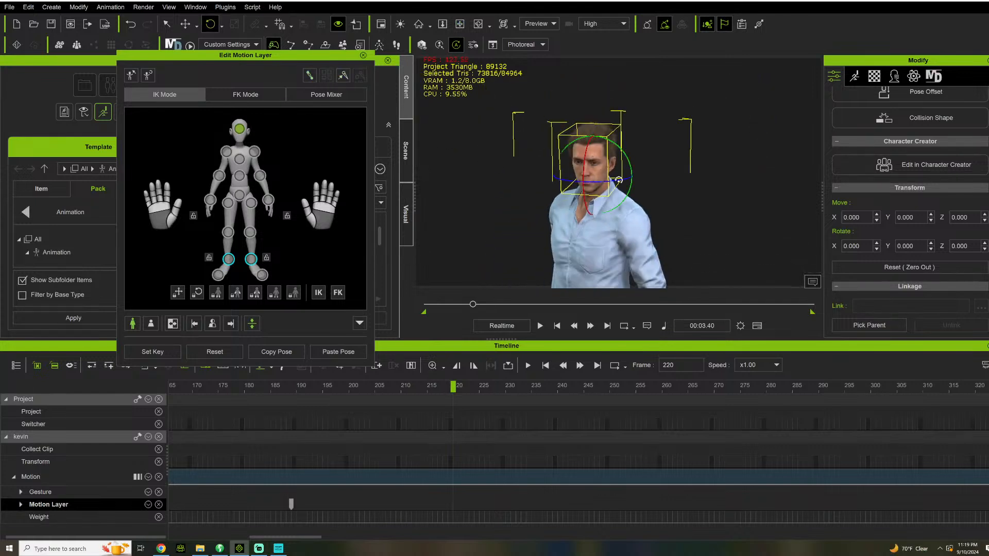
pyautogui.moveTo(619, 179); pyautogui.dragTo(644, 178)
pyautogui.click(283, 391)
pyautogui.press('space')
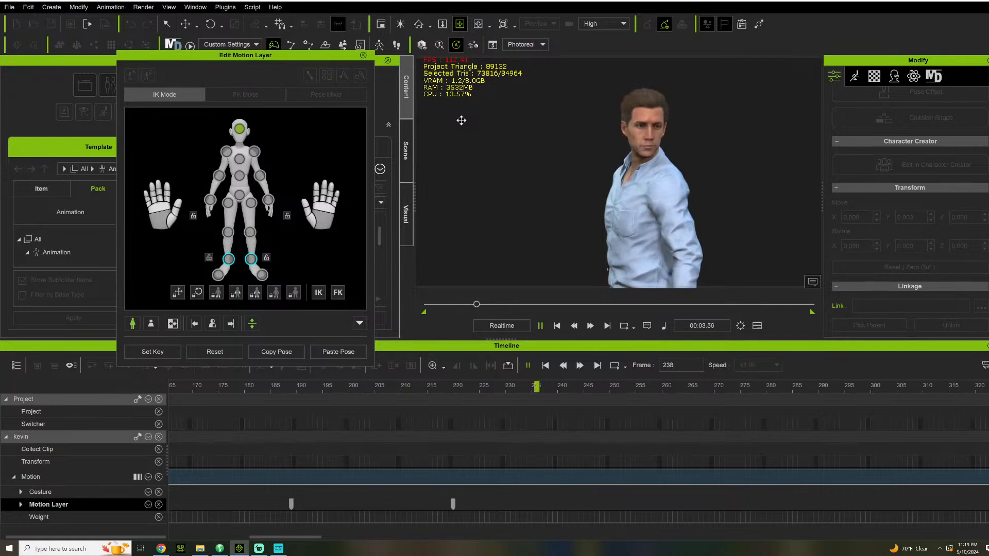
pyautogui.press('space')
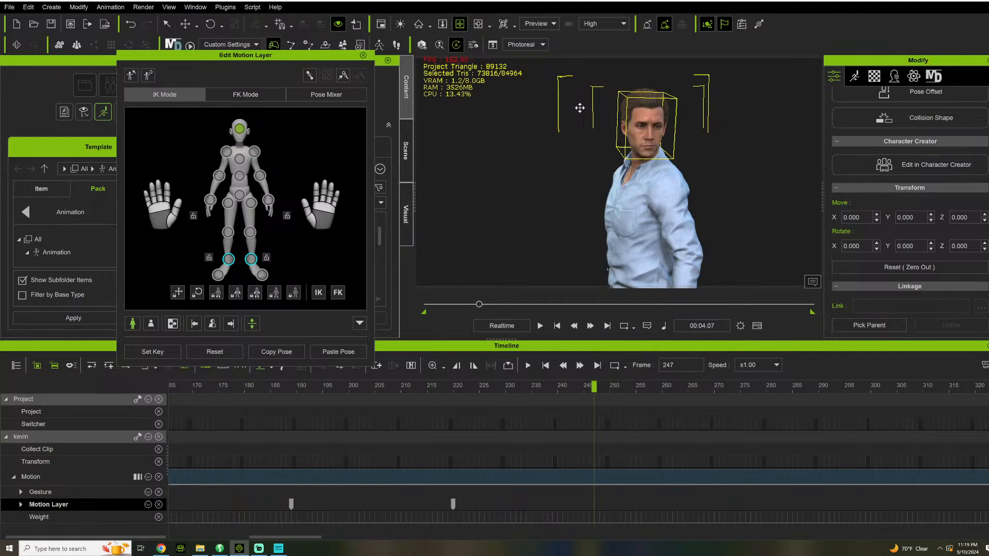
# - Delete both head-turn keys at frames 189 and 220 from the Motion Layer track
pyautogui.click(212, 389)
pyautogui.moveTo(605, 157); pyautogui.dragTo(744, 152, button='right')
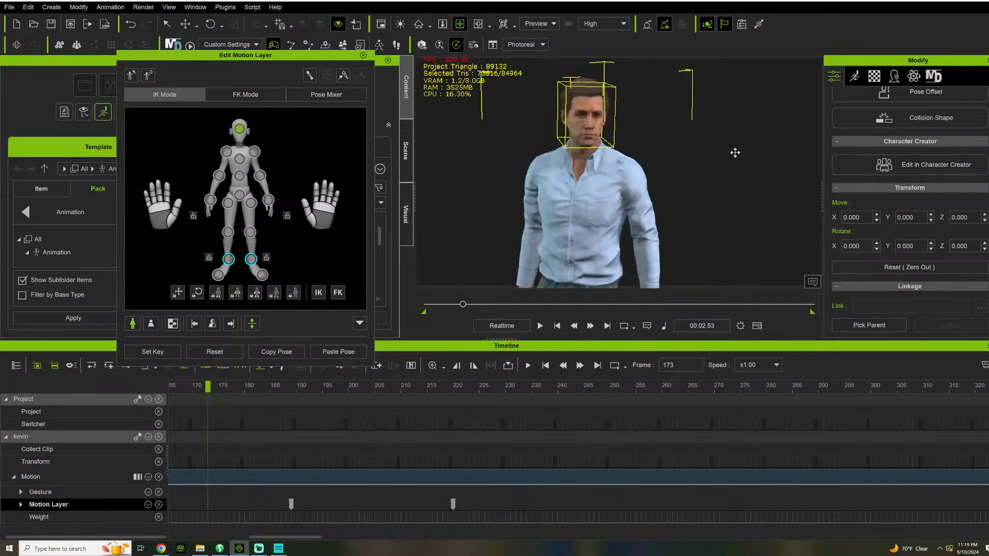
pyautogui.moveTo(472, 504); pyautogui.dragTo(281, 504)
pyautogui.press('Delete')
# - Add a starting key at frame 200 on the Motion Layer track
pyautogui.click(296, 388)
pyautogui.click(350, 389)
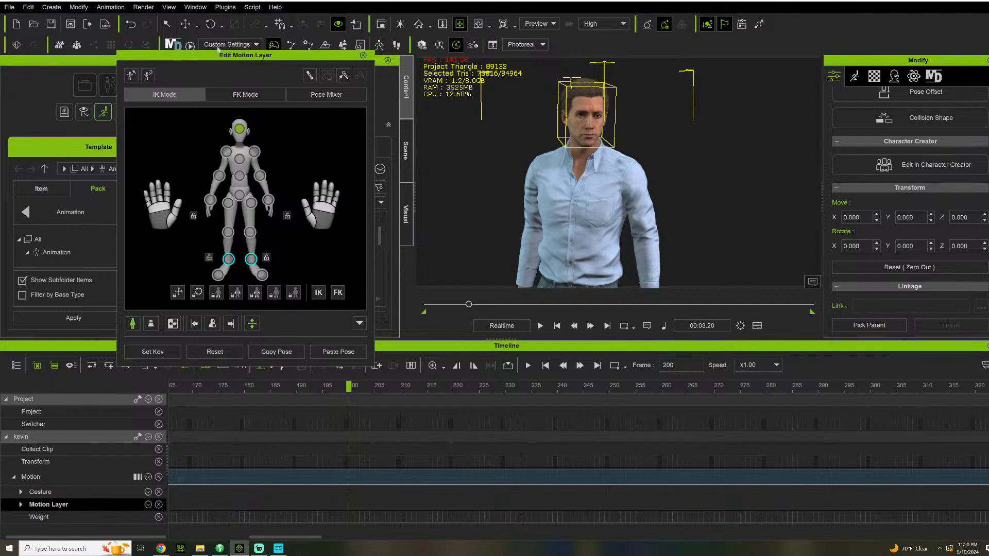
pyautogui.moveTo(627, 168); pyautogui.dragTo(523, 174, button='right')
pyautogui.scroll(3, 523, 175)
pyautogui.scroll(-3, 523, 174)
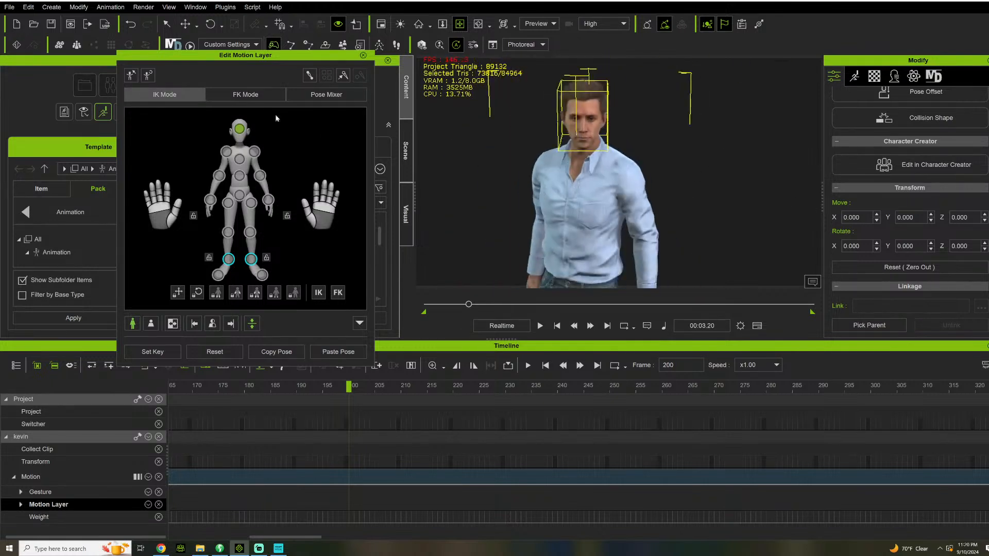
pyautogui.moveTo(552, 121); pyautogui.dragTo(592, 160, button='right')
pyautogui.scroll(5, 585, 183)
pyautogui.moveTo(585, 183); pyautogui.dragTo(626, 213, button='middle')
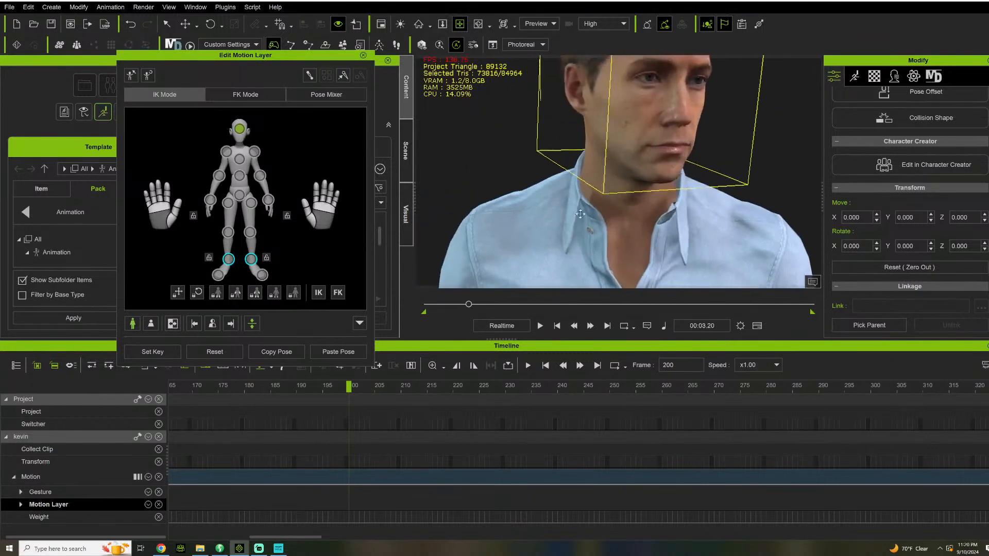
pyautogui.moveTo(520, 201); pyautogui.dragTo(446, 189, button='right')
pyautogui.scroll(-4, 446, 189)
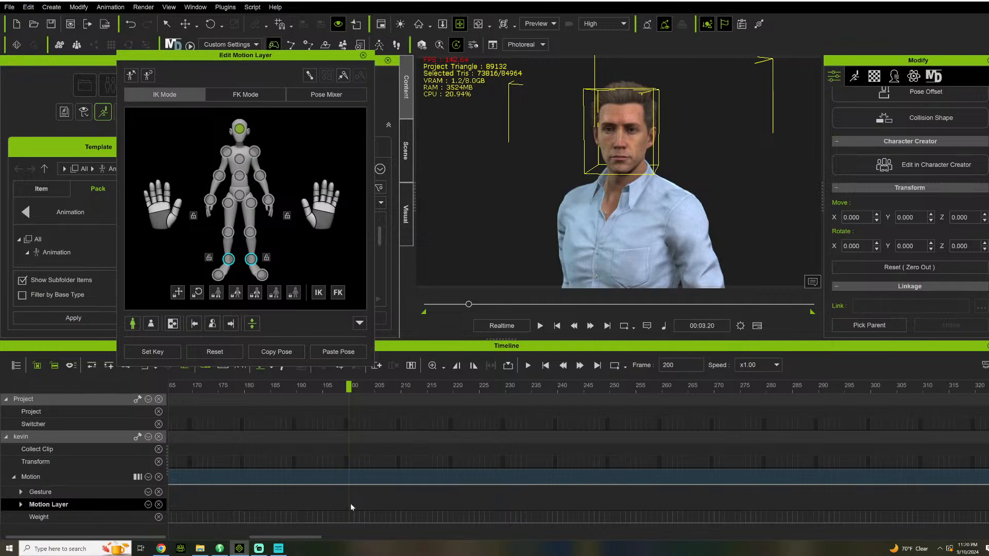
pyautogui.hotkey('ctrl', 'v')
pyautogui.moveTo(344, 505); pyautogui.dragTo(349, 505)
# - Add a second key at frame 250 on the Motion Layer track and select it
pyautogui.click(615, 505)
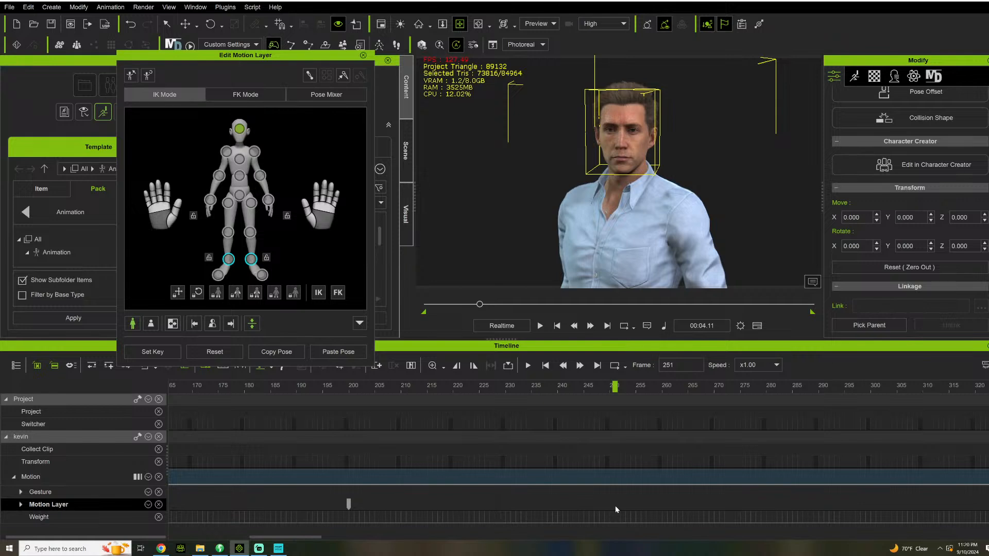
pyautogui.moveTo(616, 386); pyautogui.dragTo(611, 387)
pyautogui.click(609, 505)
pyautogui.moveTo(607, 505); pyautogui.dragTo(612, 505)
# - Rotate the head and upper torso horizontally toward the character's left at frame 250
pyautogui.moveTo(722, 141); pyautogui.dragTo(348, 150, button='right')
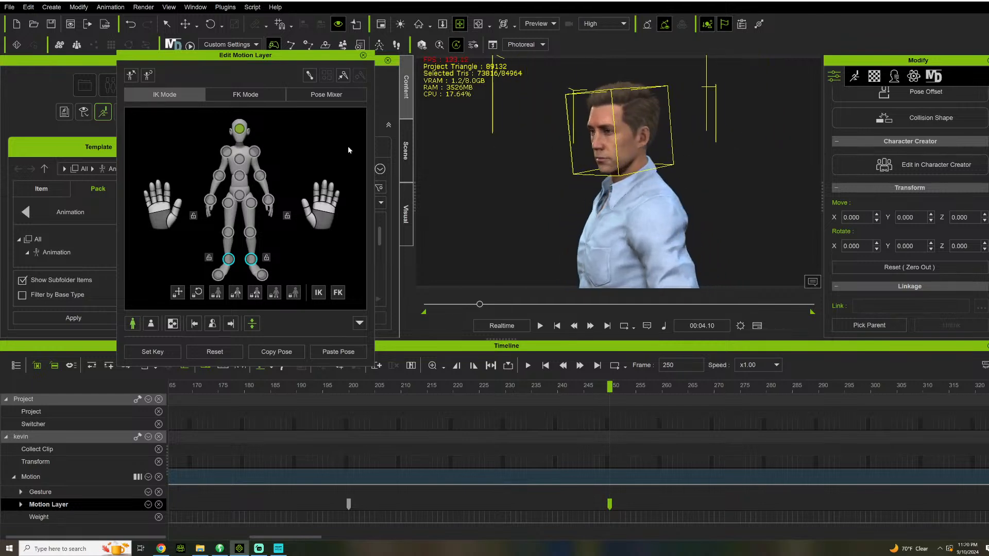
pyautogui.click(244, 134)
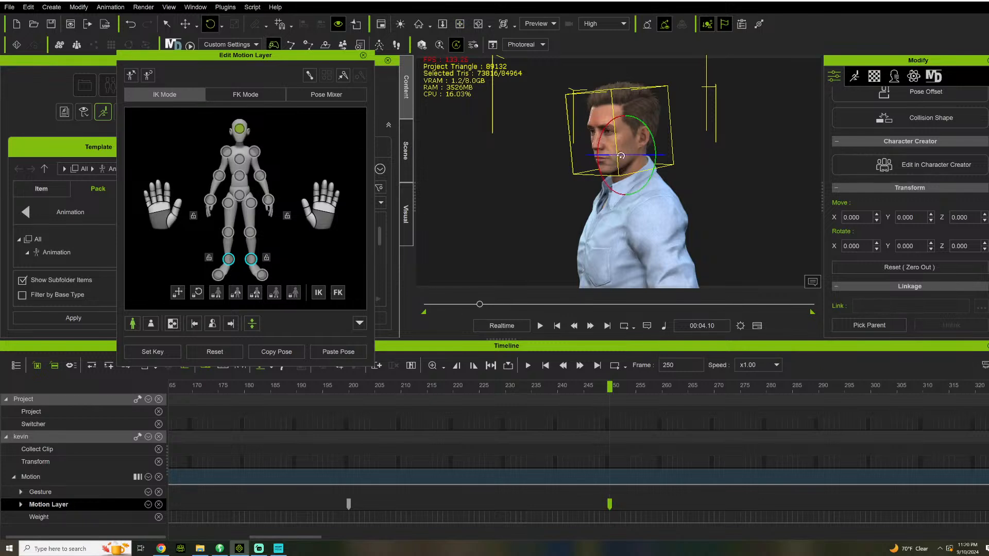
pyautogui.moveTo(621, 155)
pyautogui.mouseDown()
pyautogui.moveTo(641, 158)
pyautogui.moveTo(630, 158)
pyautogui.mouseUp()
pyautogui.click(236, 162)
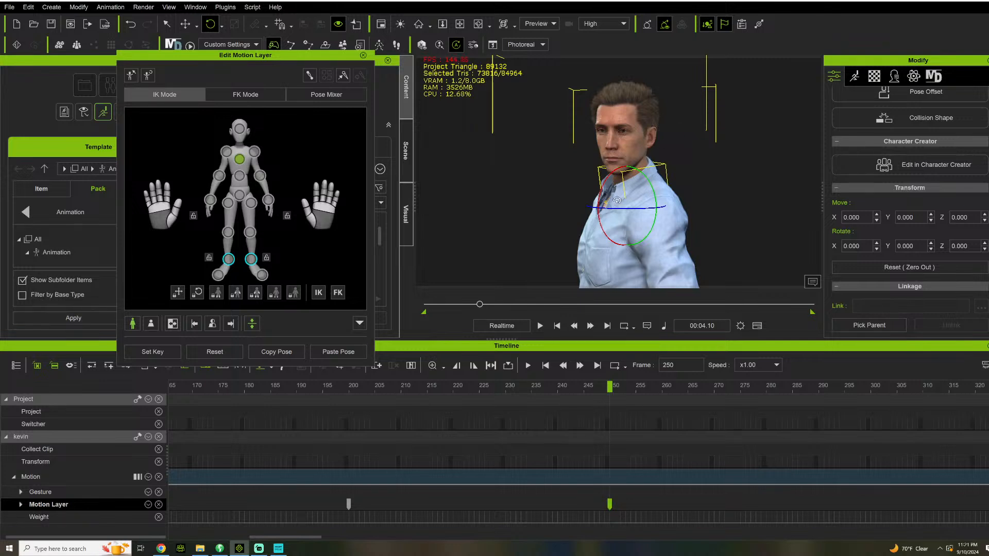
pyautogui.moveTo(621, 213); pyautogui.dragTo(629, 210)
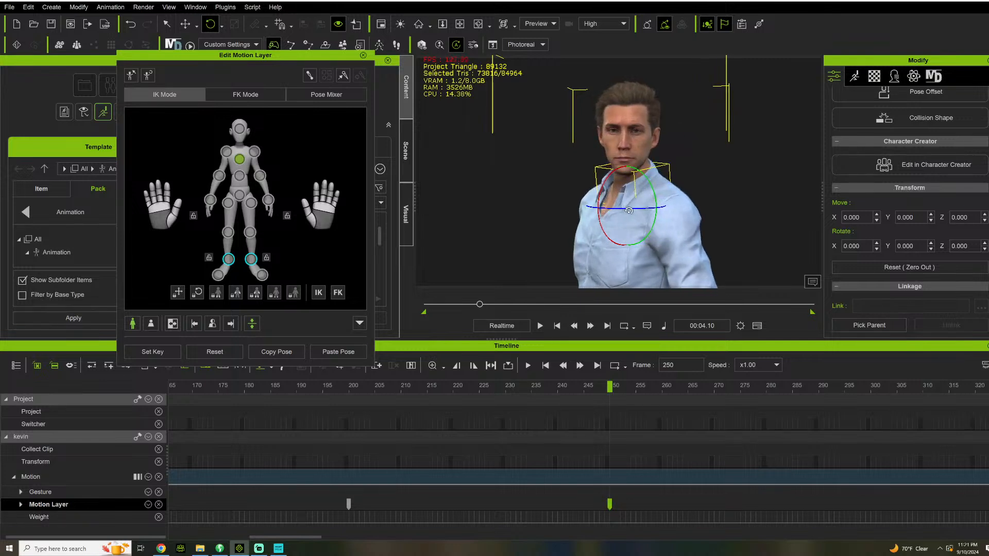
# - Select the head control and adjust the head's tilt on the Motion Layer key at frame 250
pyautogui.click(240, 130)
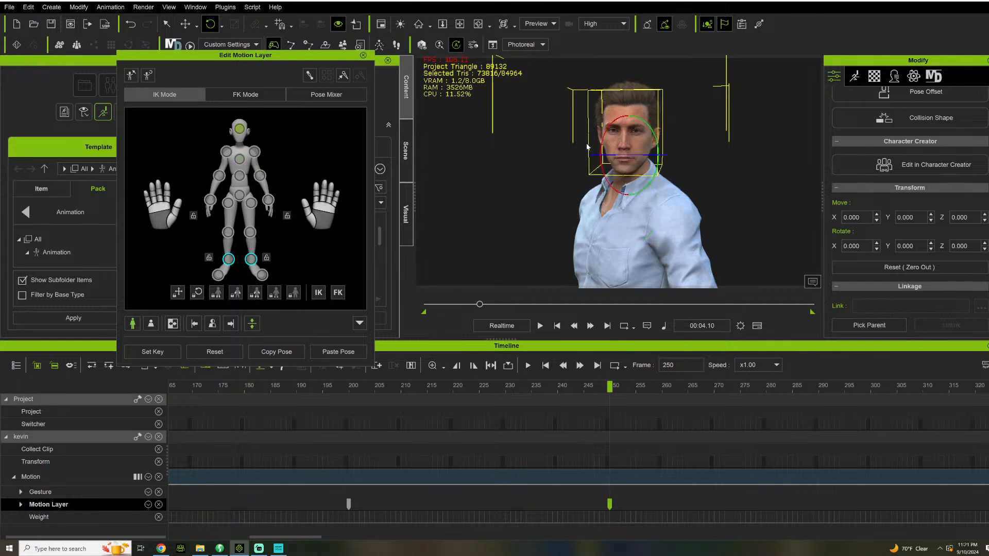
pyautogui.press('e')
pyautogui.moveTo(624, 139); pyautogui.dragTo(626, 185)
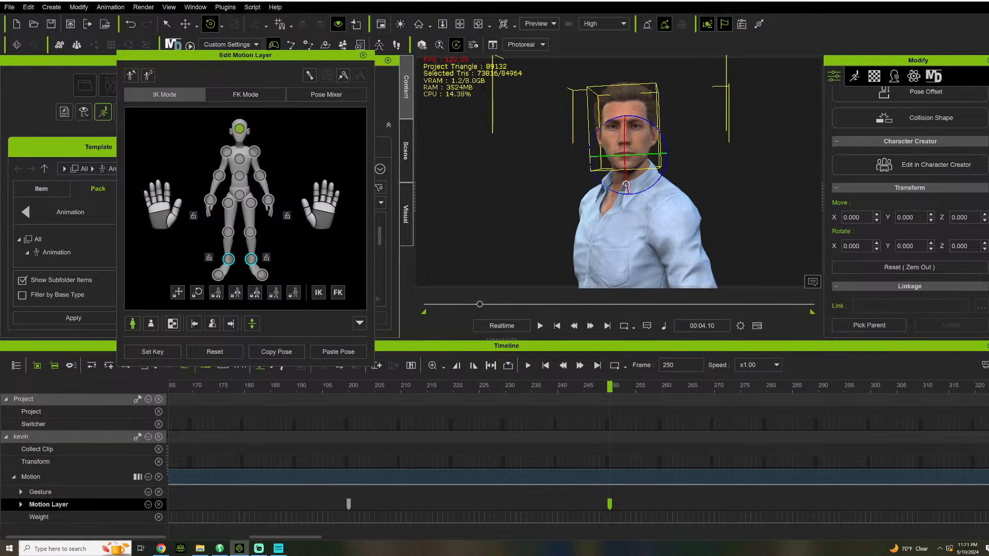
# - Play back the head and torso turn from frame 200 in a closer view of the character's upper body
pyautogui.click(350, 386)
pyautogui.click(460, 25)
pyautogui.moveTo(514, 145); pyautogui.dragTo(601, 191, button='right')
pyautogui.scroll(2, 602, 191)
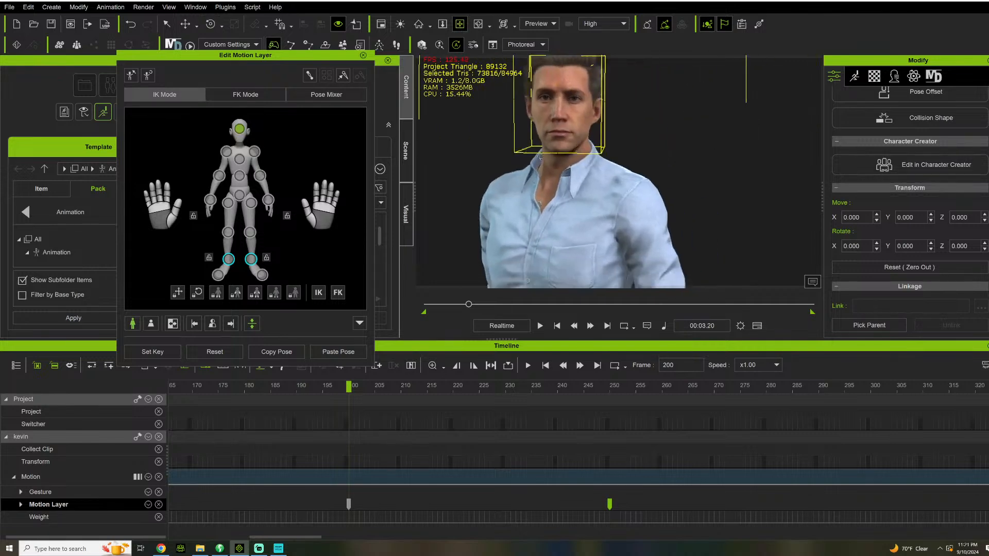
pyautogui.press('space')
pyautogui.press('space')
pyautogui.moveTo(638, 170); pyautogui.dragTo(666, 199, button='right')
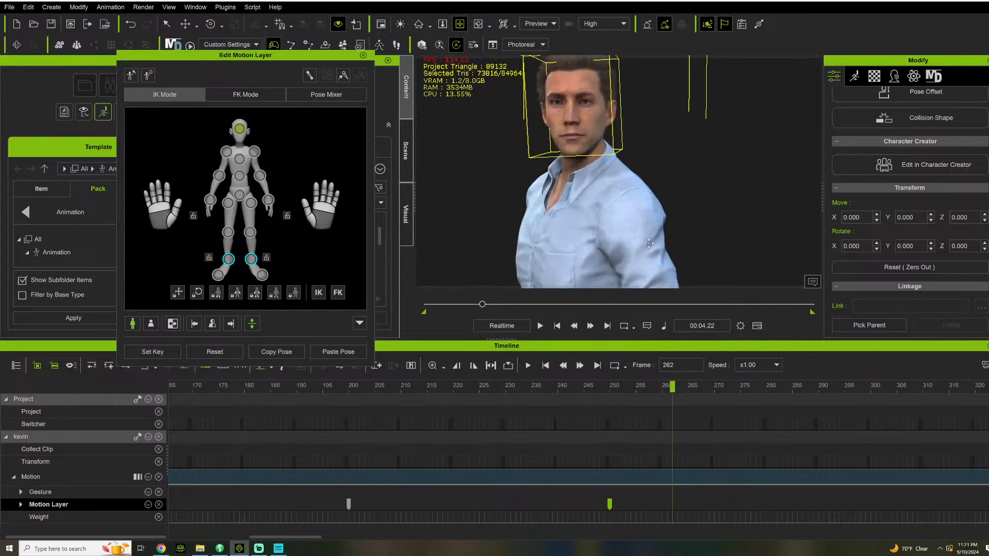
# - Move the second Motion Layer key to frame 237 and play back the shortened turn from about frame 200
pyautogui.moveTo(580, 510); pyautogui.dragTo(542, 503)
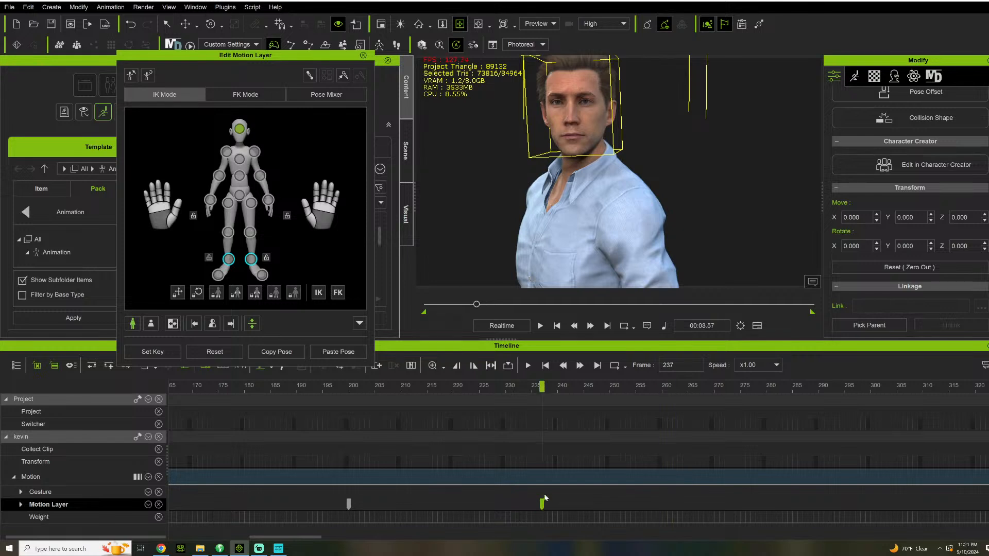
pyautogui.click(338, 391)
pyautogui.press('space')
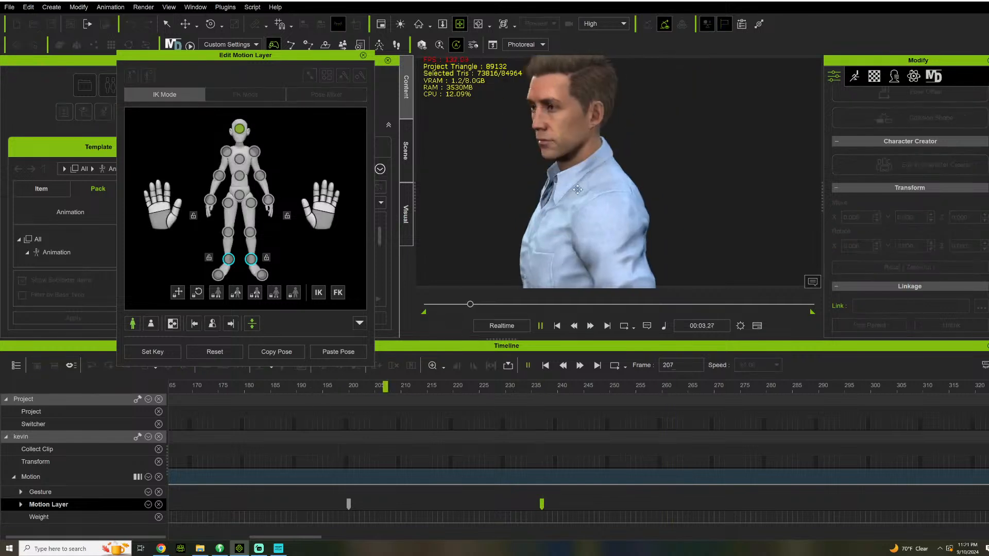
pyautogui.press('space')
# - Replay the turn several times from before the starting key to check its speed, viewing the character from both sides
pyautogui.click(309, 387)
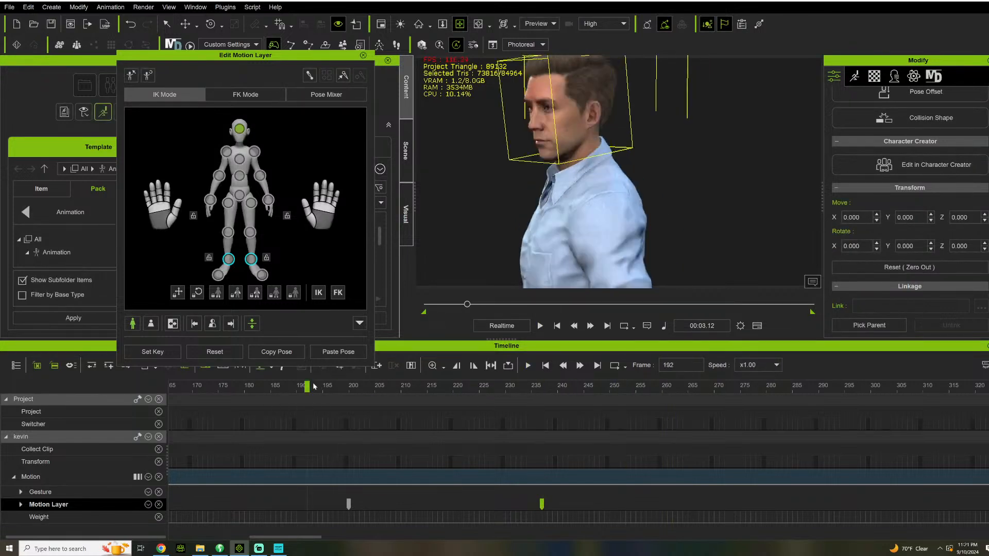
pyautogui.press('space')
pyautogui.press('space')
pyautogui.click(300, 388)
pyautogui.press('space')
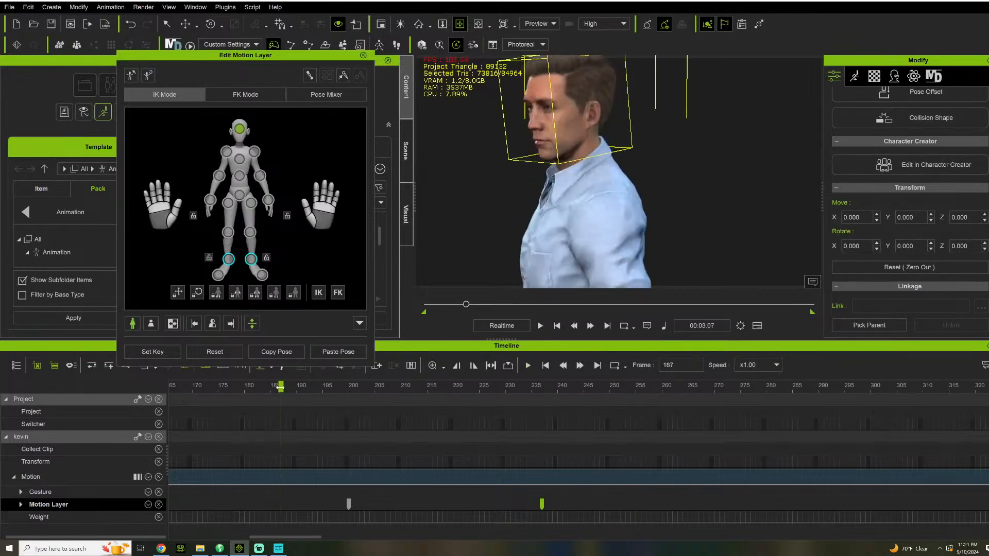
pyautogui.press('space')
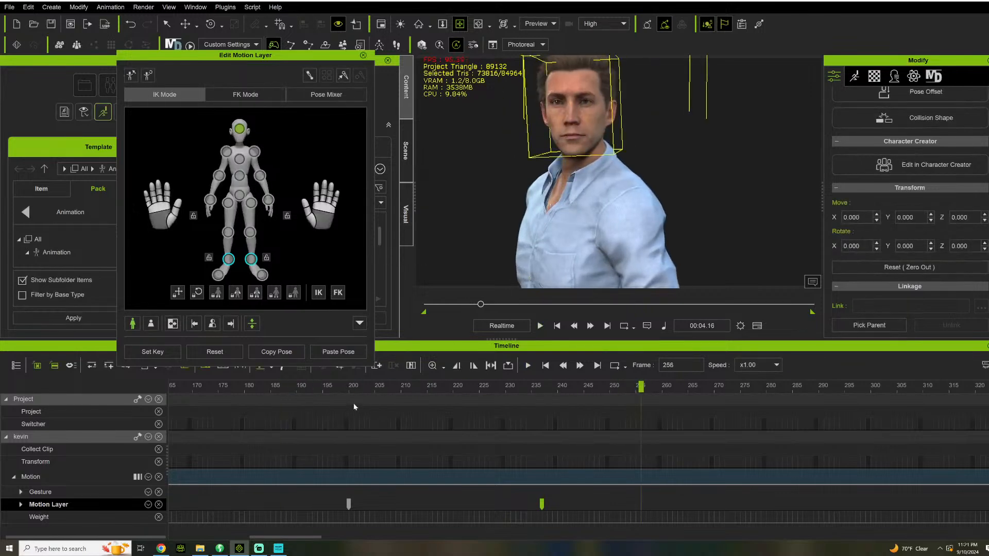
pyautogui.click(345, 388)
pyautogui.moveTo(570, 138); pyautogui.dragTo(796, 155, button='right')
pyautogui.press('space')
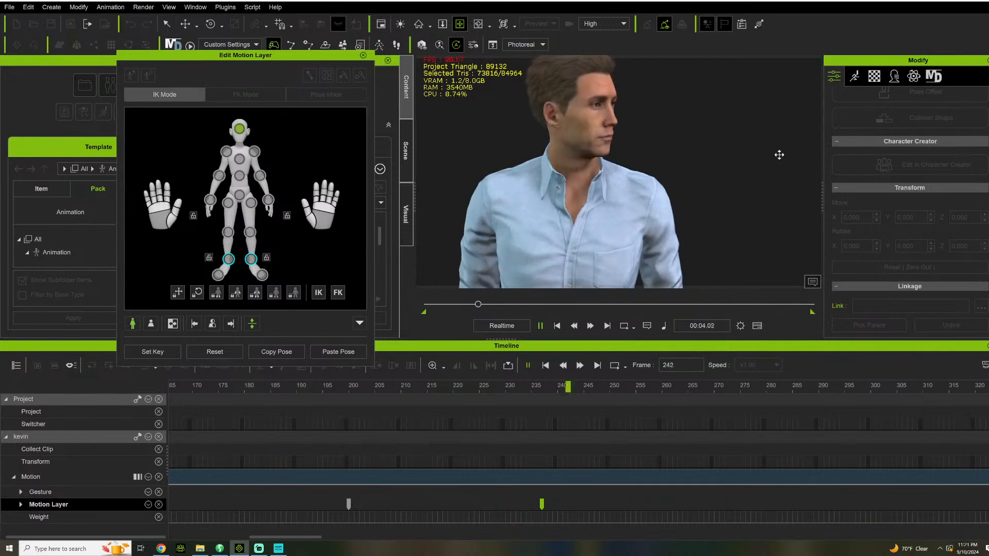
pyautogui.press('space')
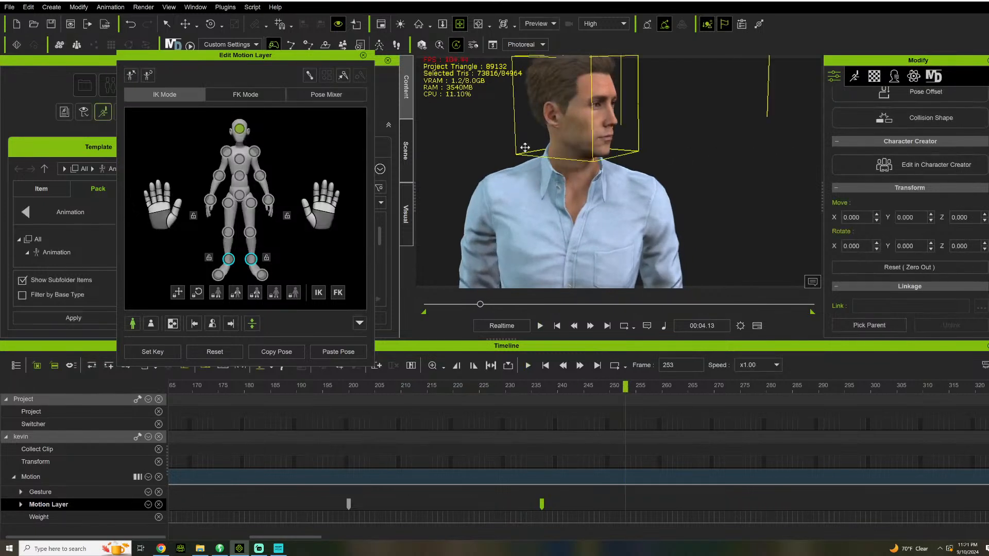
# - Expand the Motion Layer track and create an in-between pose at frame 217 by rotating the upper torso and lowering the head
pyautogui.click(22, 505)
pyautogui.click(438, 507)
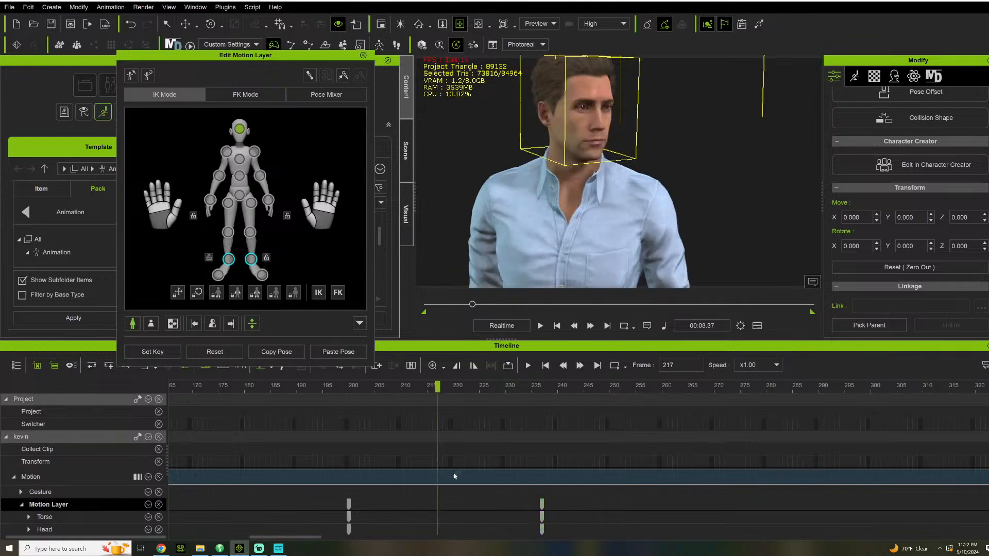
pyautogui.moveTo(556, 161); pyautogui.dragTo(407, 153, button='right')
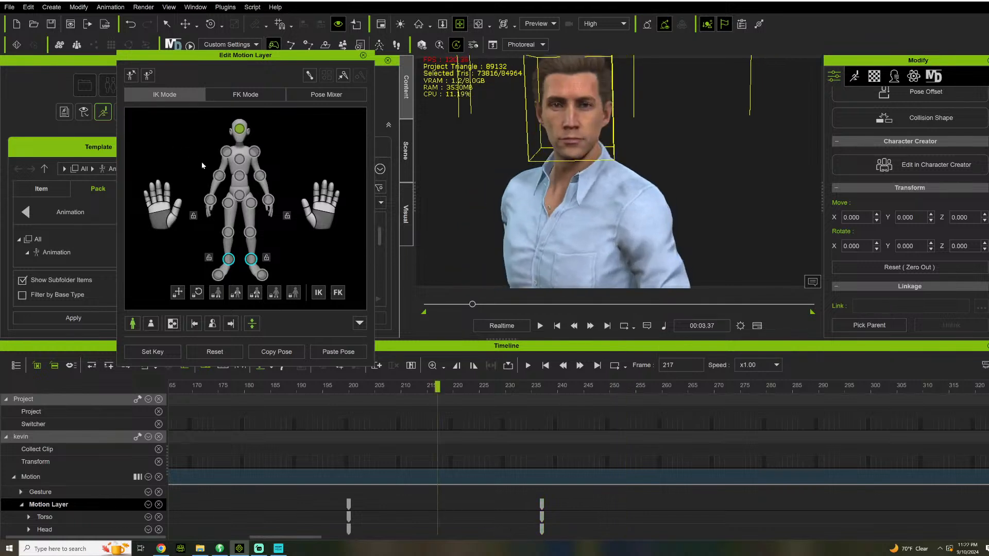
pyautogui.click(239, 159)
pyautogui.press('e')
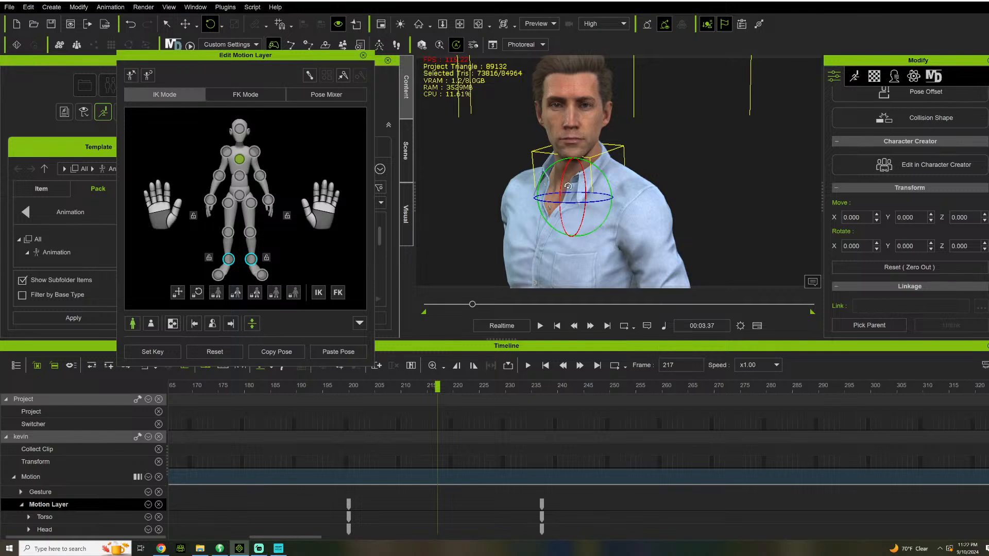
pyautogui.click(239, 128)
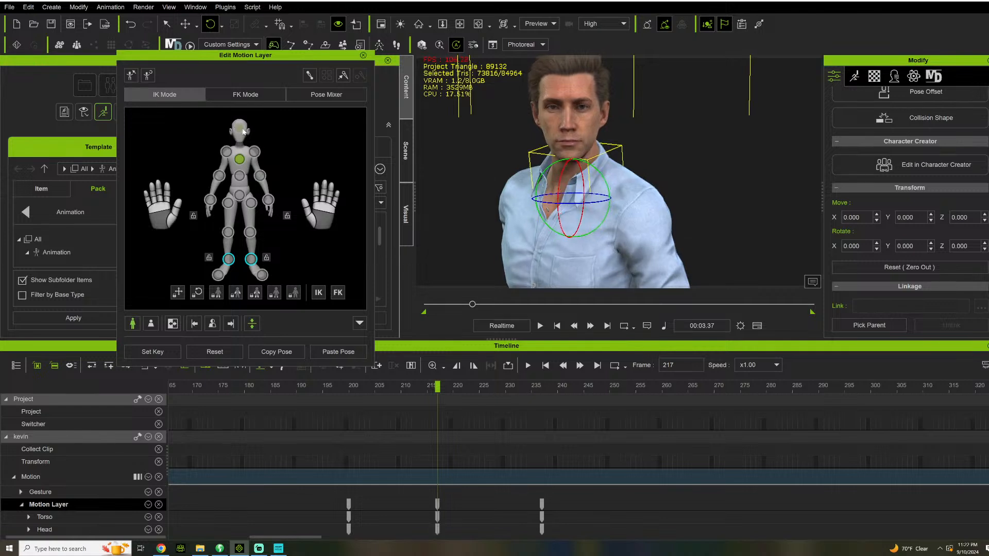
pyautogui.moveTo(564, 140); pyautogui.dragTo(563, 125)
# - Play back the dip, move the in-between keys to frame 218, and refine the head and upper torso rotations there
pyautogui.click(346, 388)
pyautogui.press('space')
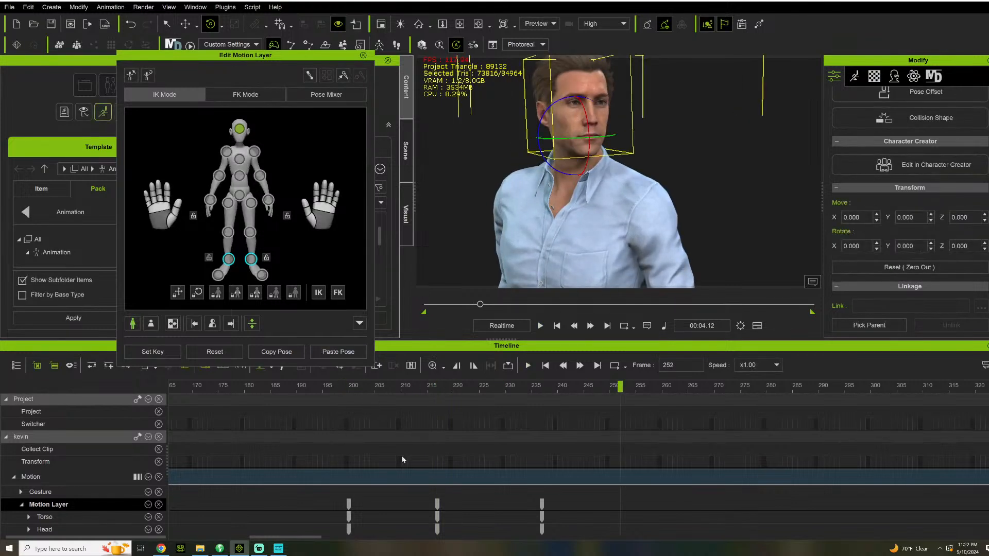
pyautogui.moveTo(438, 509); pyautogui.dragTo(443, 507)
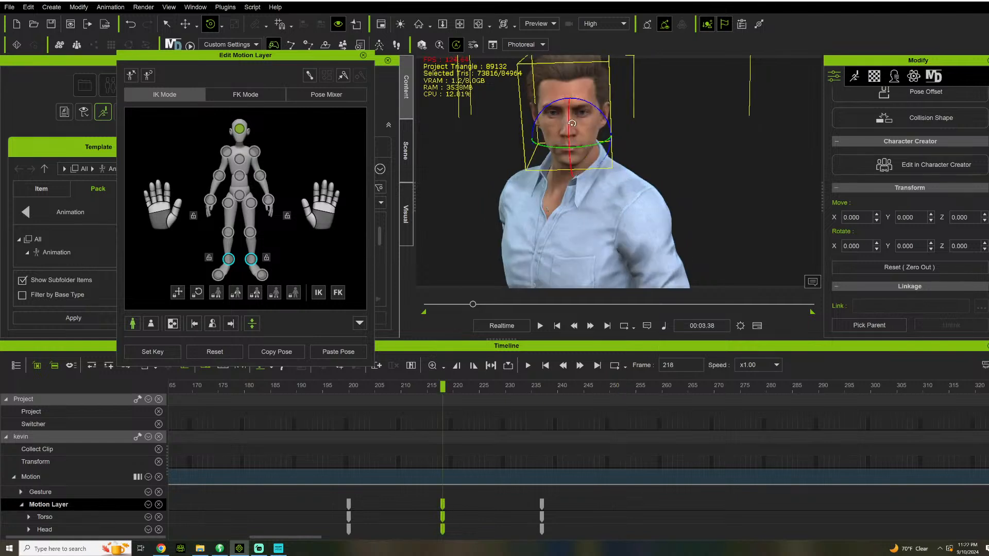
pyautogui.moveTo(571, 123); pyautogui.dragTo(574, 120)
pyautogui.click(241, 158)
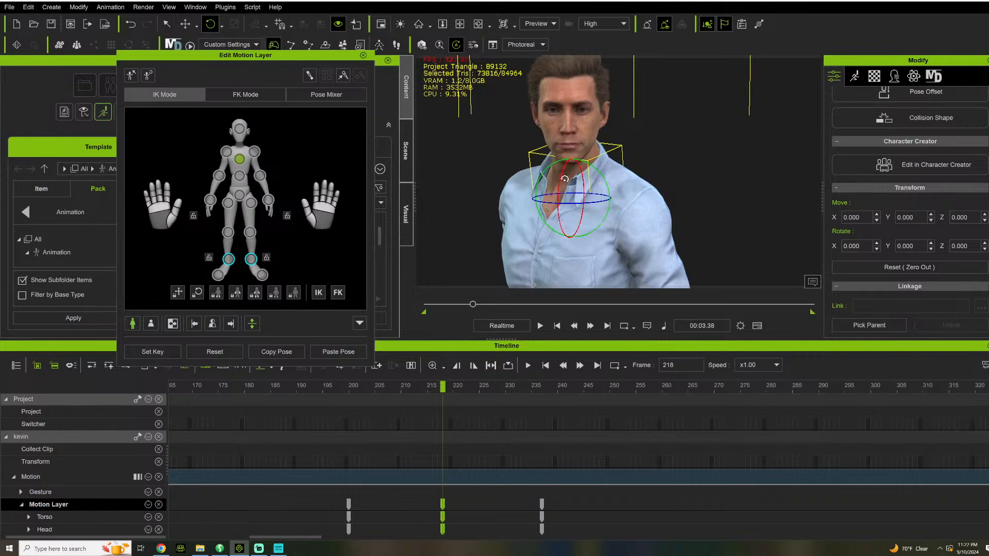
pyautogui.moveTo(565, 179); pyautogui.dragTo(566, 179)
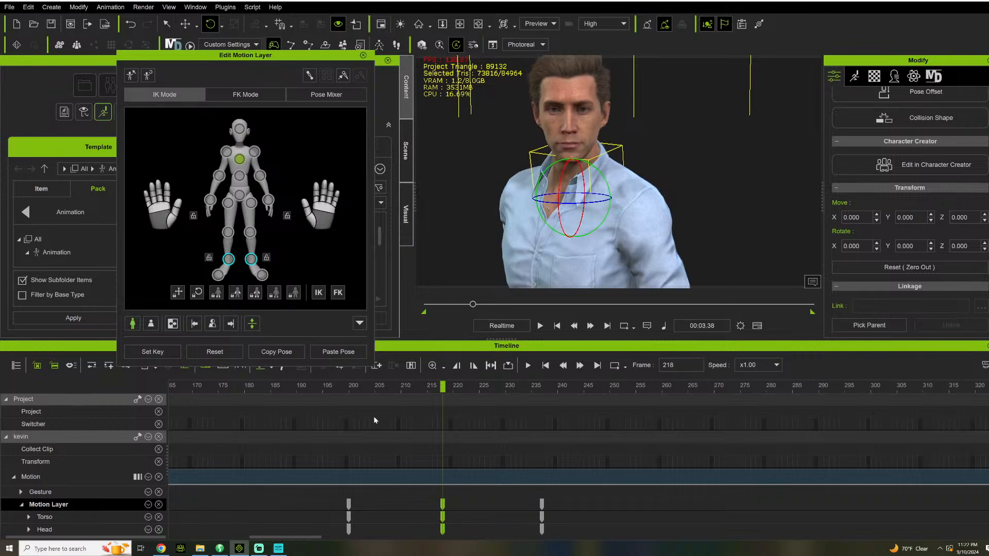
# - Replay the turn from just before the starting key to check the arc through the in-between pose
pyautogui.click(344, 387)
pyautogui.press('space')
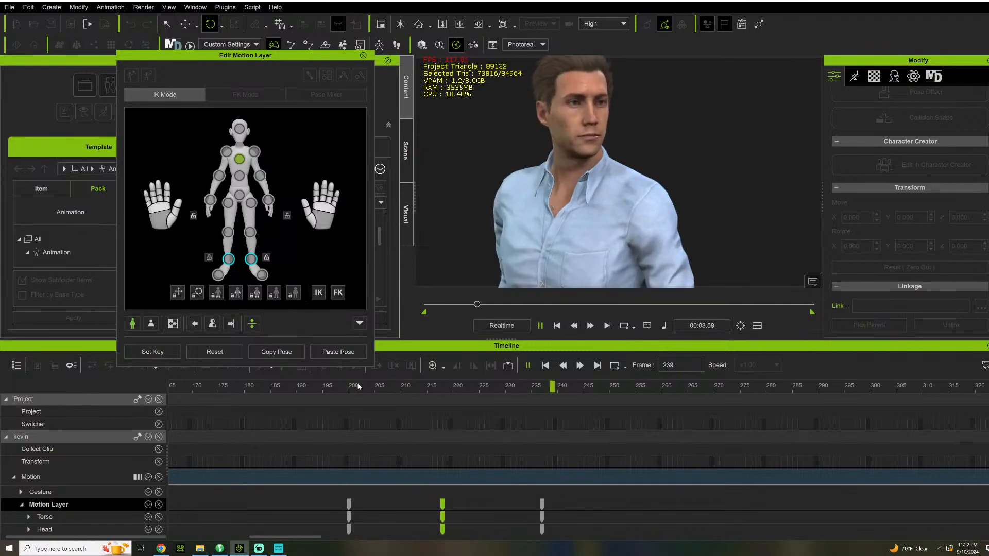
pyautogui.press('space')
pyautogui.click(322, 388)
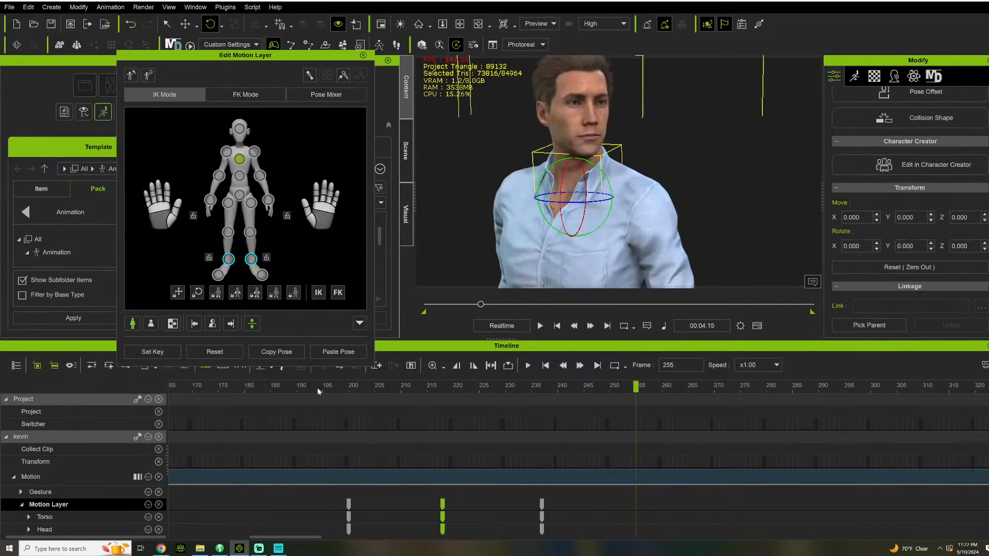
pyautogui.press('space')
pyautogui.press('space')
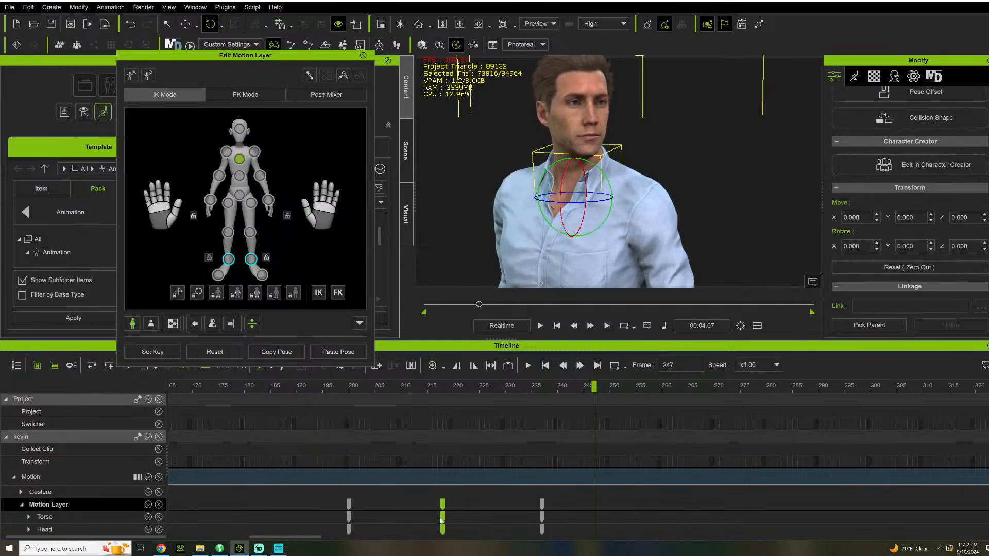
# - Shift all three Torso keys three frames earlier to 197, 215 and 234, and play back the offset motion
pyautogui.click(567, 518)
pyautogui.moveTo(564, 518); pyautogui.dragTo(336, 518)
pyautogui.press('space')
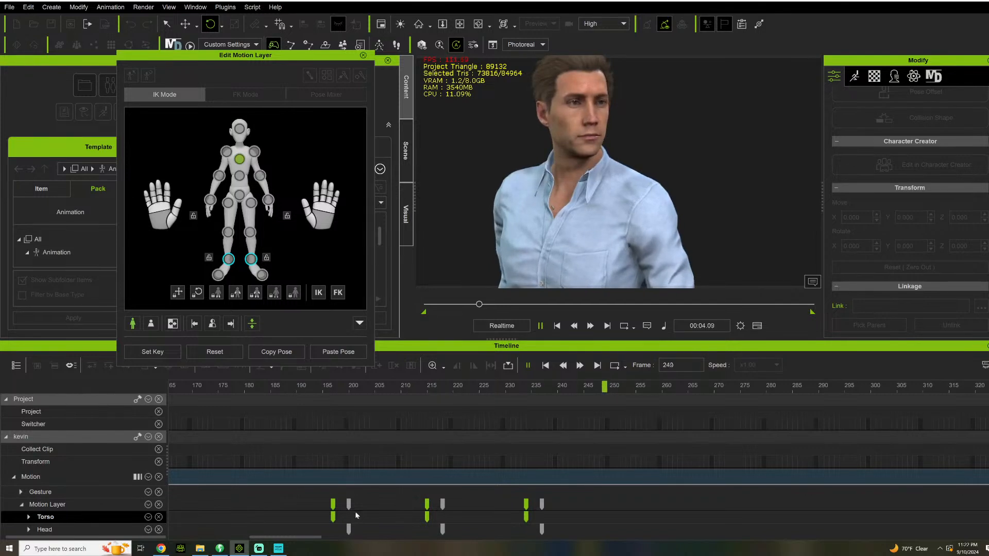
pyautogui.press('space')
# - Review the turn with the torso leading the head, playing it from before frame 197 in a wider view and from different angles
pyautogui.click(314, 391)
pyautogui.click(460, 25)
pyautogui.moveTo(683, 177); pyautogui.dragTo(598, 171, button='right')
pyautogui.scroll(-4, 645, 182)
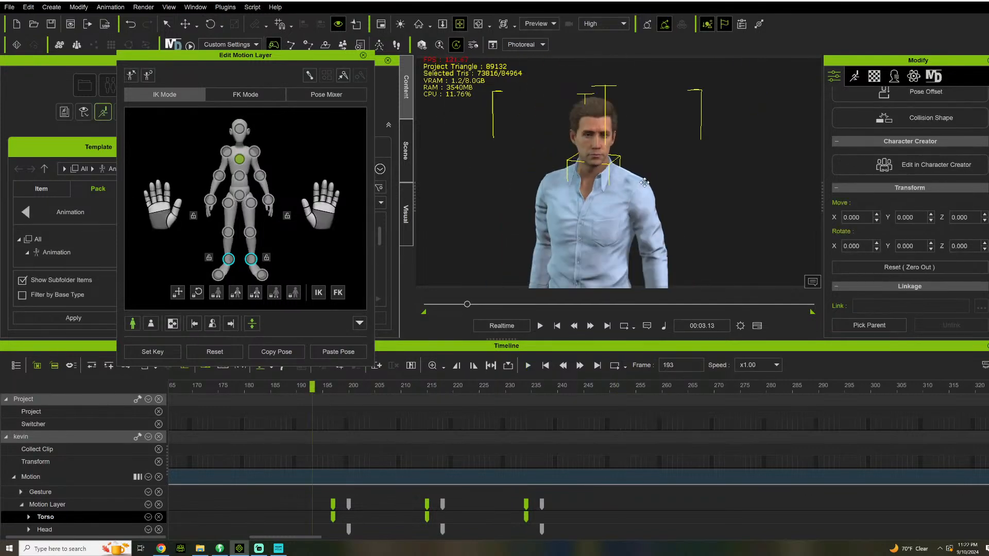
pyautogui.moveTo(597, 170); pyautogui.dragTo(662, 163)
pyautogui.moveTo(661, 164); pyautogui.dragTo(605, 175, button='right')
pyautogui.press('space')
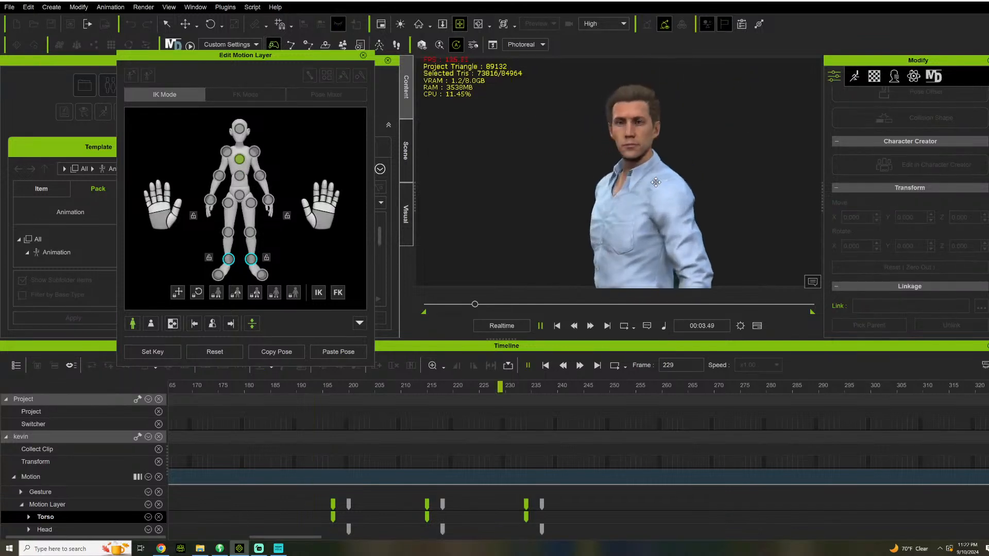
pyautogui.press('space')
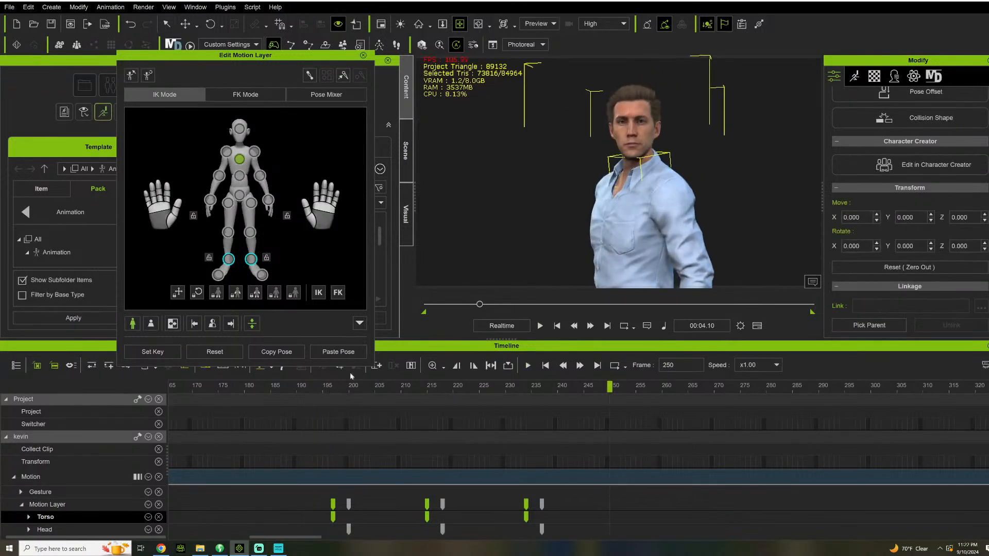
pyautogui.click(324, 386)
pyautogui.press('space')
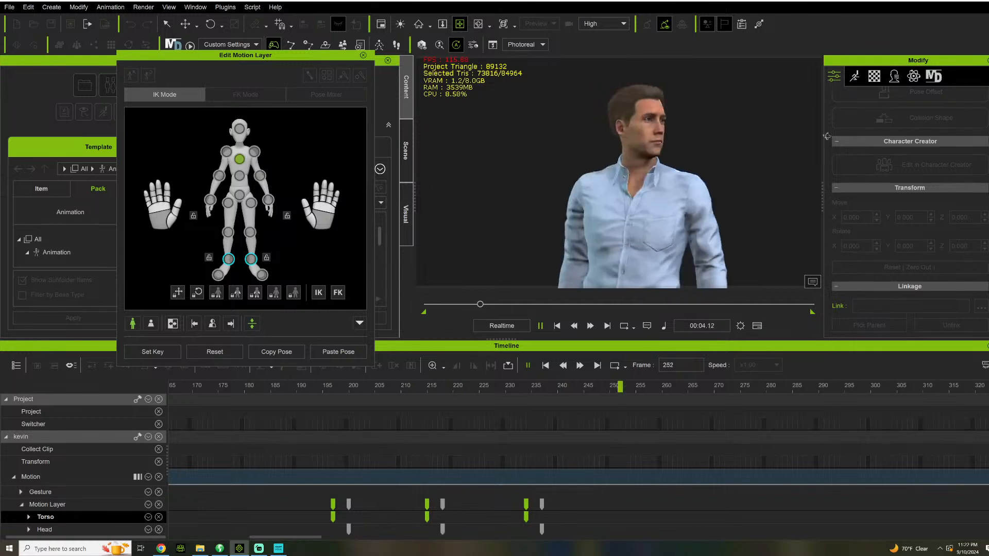
pyautogui.press('space')
# - Select the final key at frame 237 and adjust the head's rotation in a close side view
pyautogui.scroll(5, 742, 139)
pyautogui.moveTo(747, 121); pyautogui.dragTo(745, 167)
pyautogui.moveTo(745, 167); pyautogui.dragTo(710, 173, button='right')
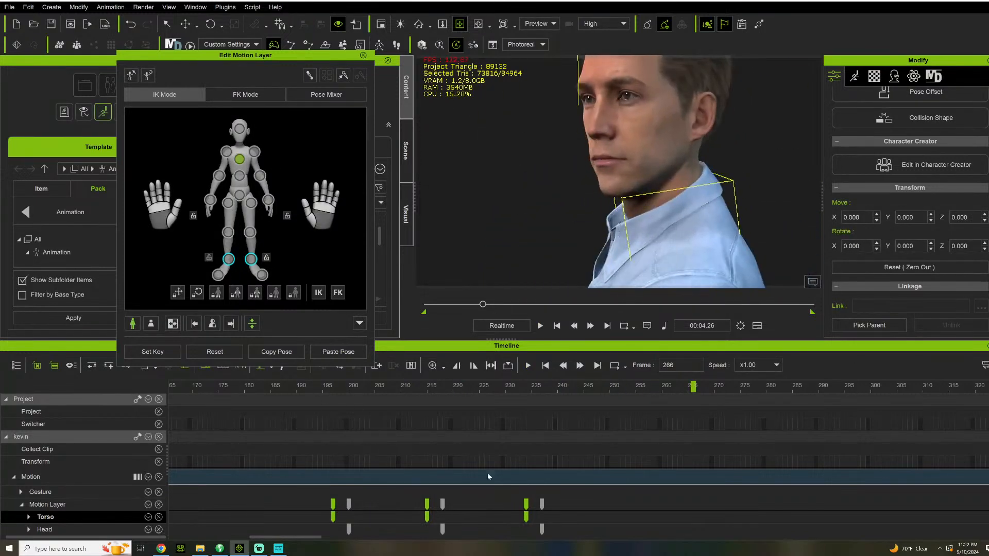
pyautogui.click(312, 496)
pyautogui.click(542, 504)
pyautogui.click(239, 128)
pyautogui.click(210, 24)
pyautogui.moveTo(646, 127); pyautogui.dragTo(677, 129)
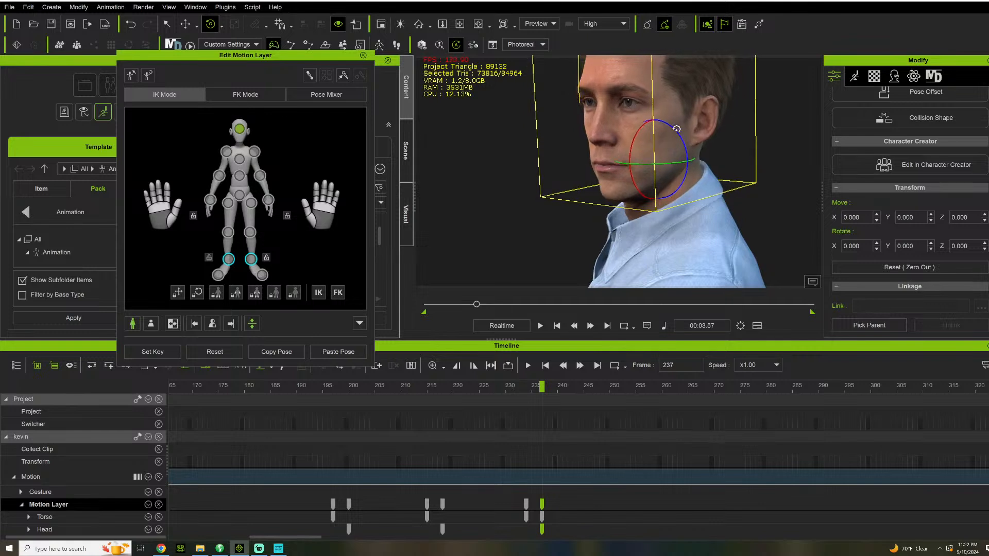
# - Play back the adjusted head turn from about frame 194, first in the close side view and again from the front
pyautogui.click(323, 389)
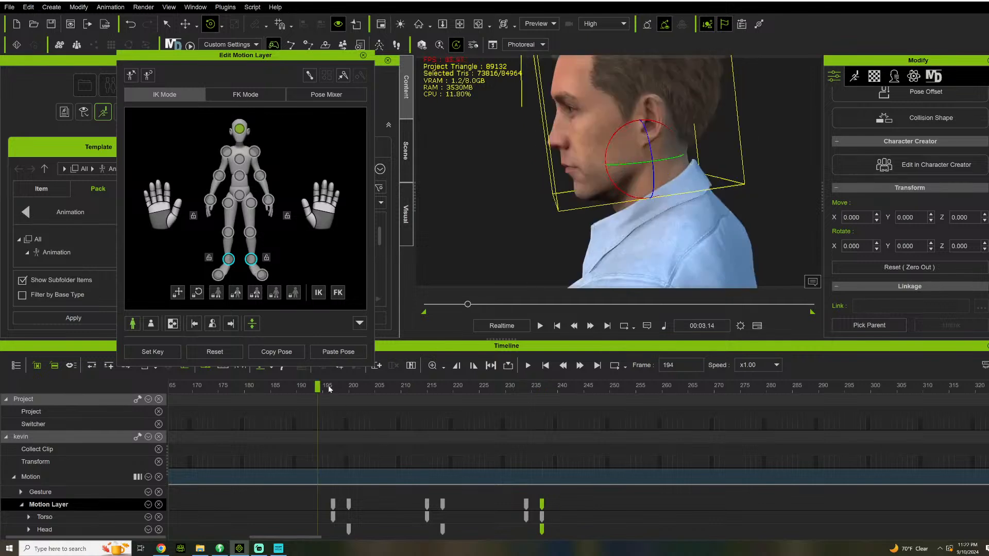
pyautogui.press('space')
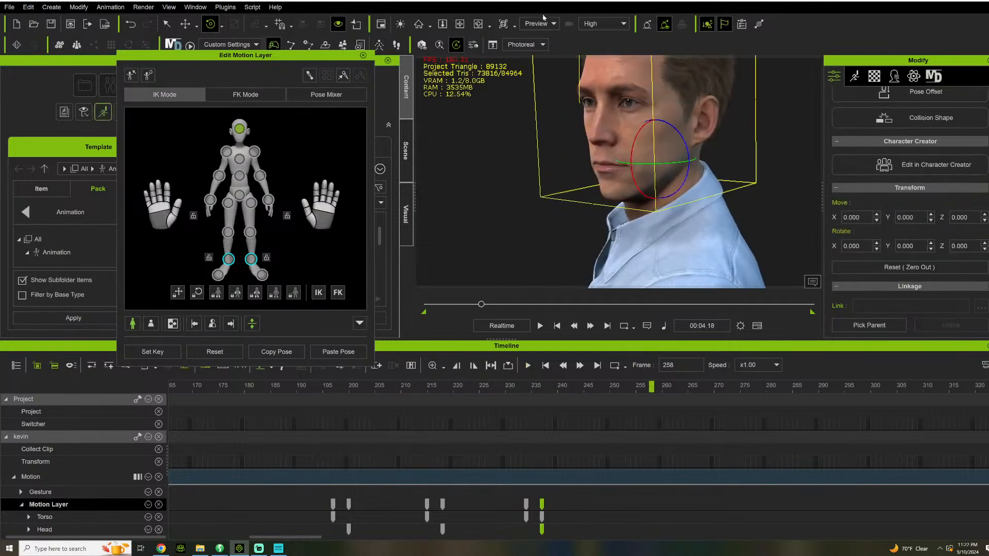
pyautogui.click(460, 25)
pyautogui.moveTo(521, 163); pyautogui.dragTo(770, 172, button='right')
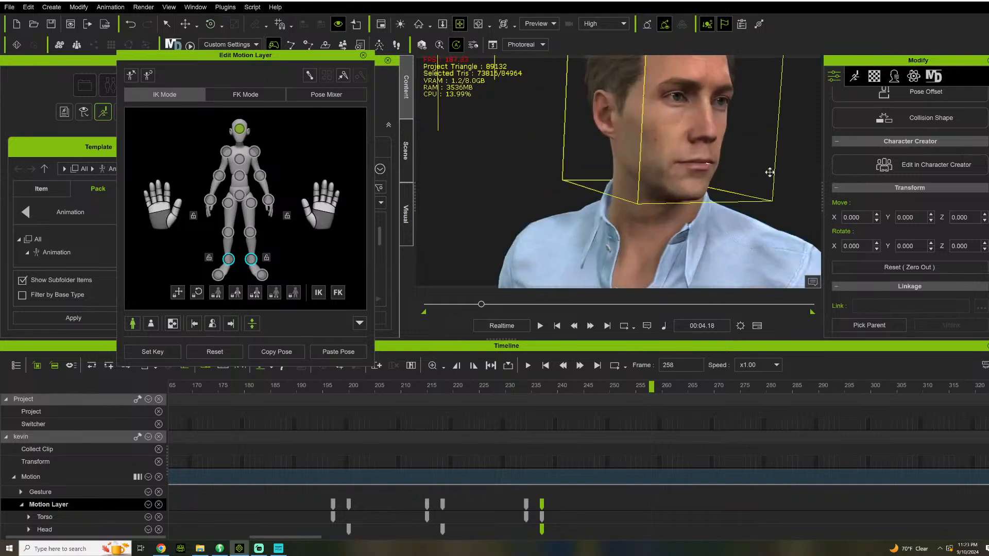
pyautogui.scroll(-3, 770, 173)
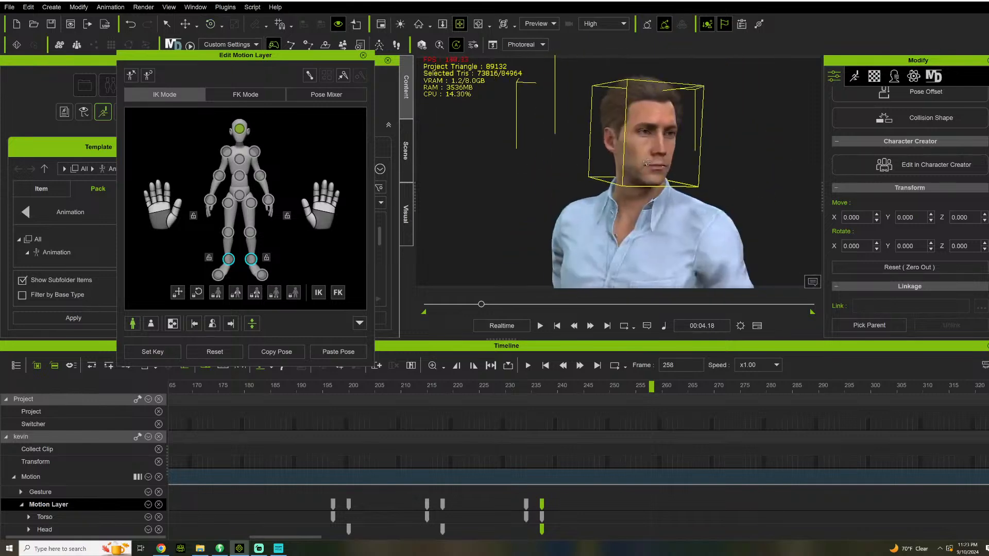
pyautogui.moveTo(769, 173); pyautogui.dragTo(733, 176)
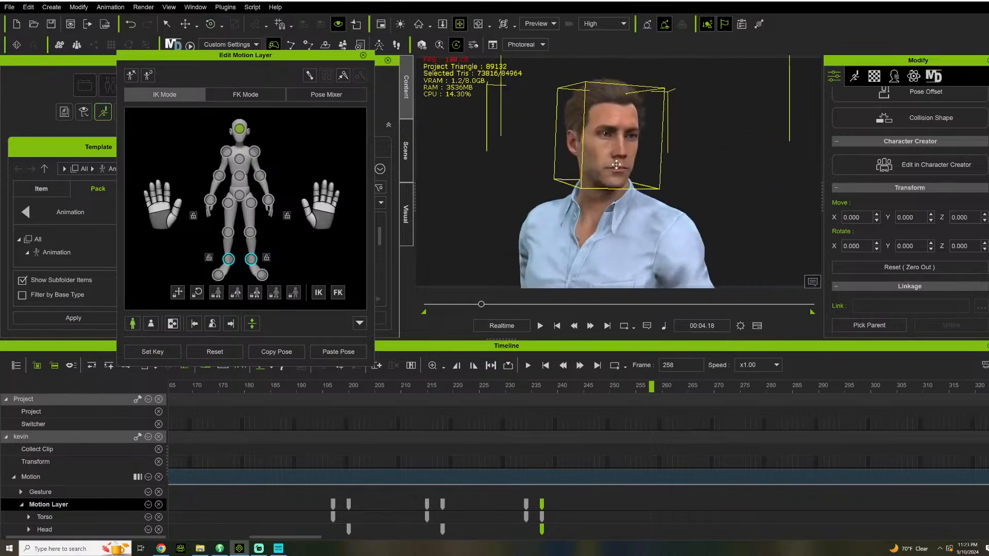
pyautogui.click(324, 386)
pyautogui.press('space')
pyautogui.scroll(-1, 464, 509)
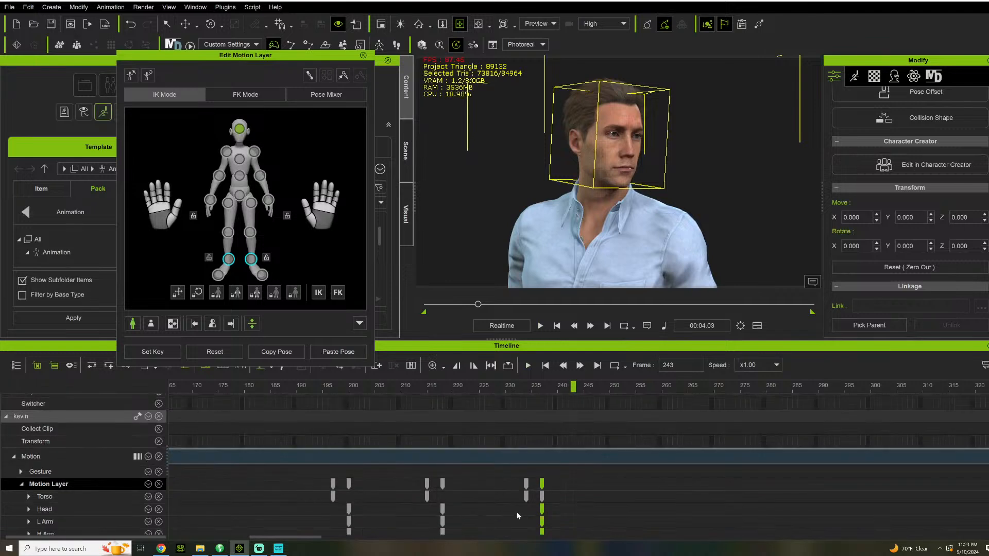
# - Remove the extra Torso key at frame 237 and play back the head turn from about frame 194
pyautogui.click(543, 512)
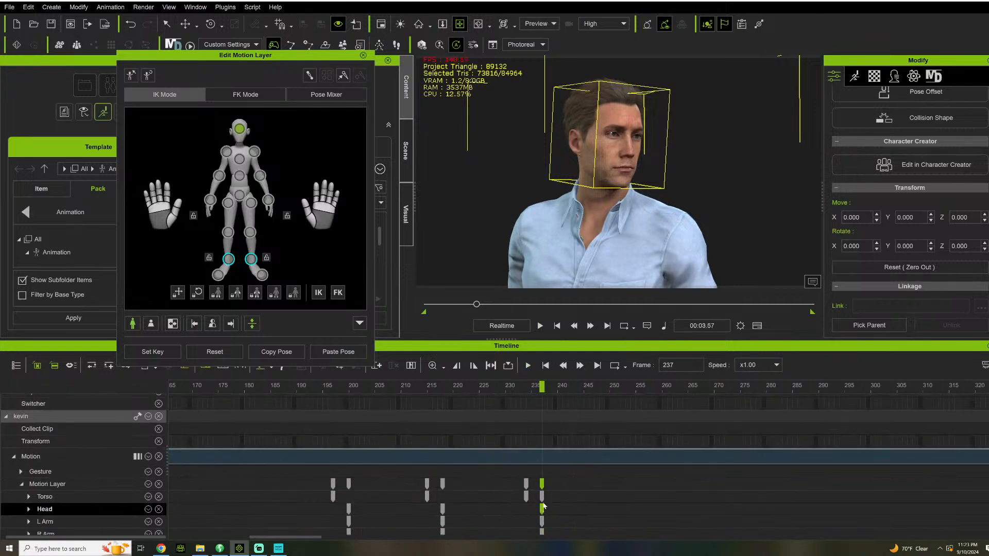
pyautogui.click(543, 497)
pyautogui.click(322, 386)
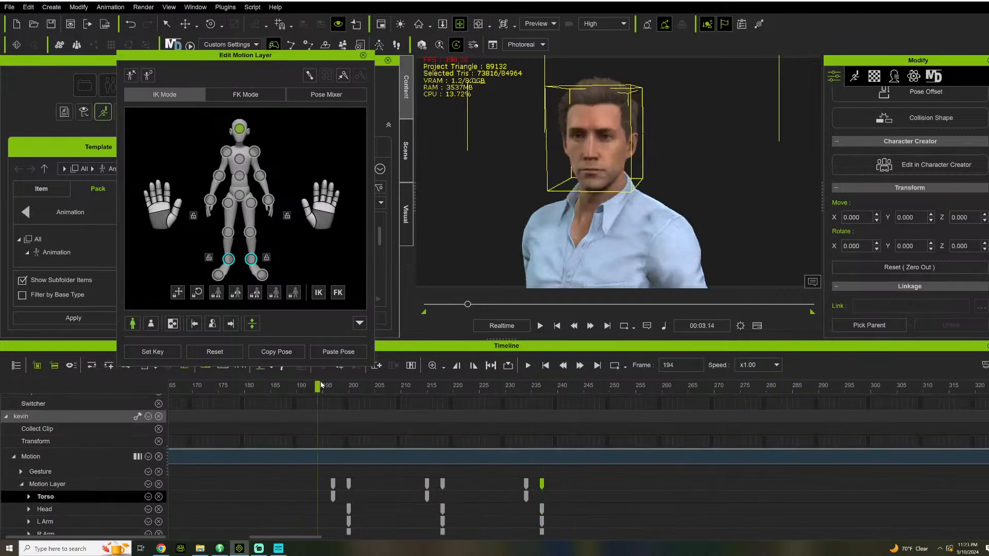
pyautogui.press('space')
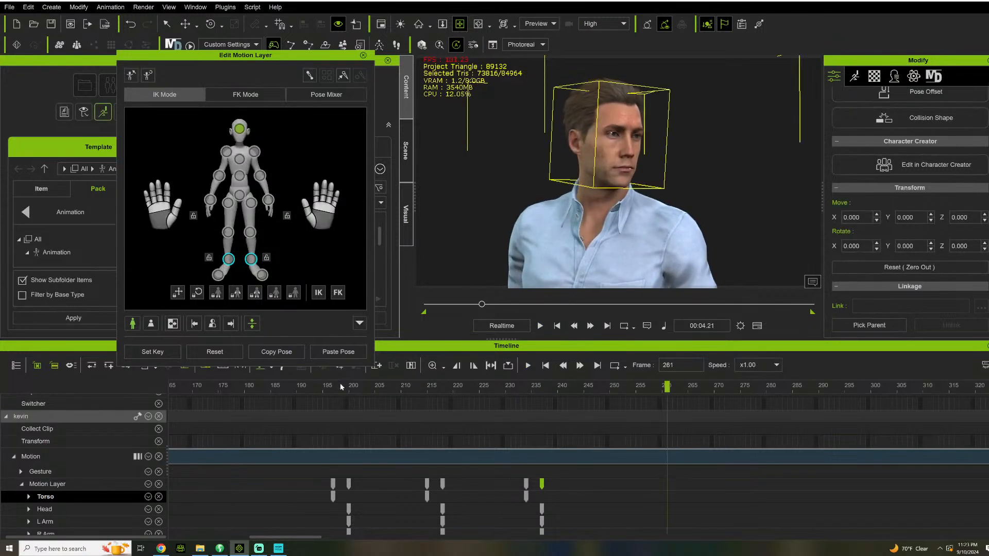
pyautogui.press('space')
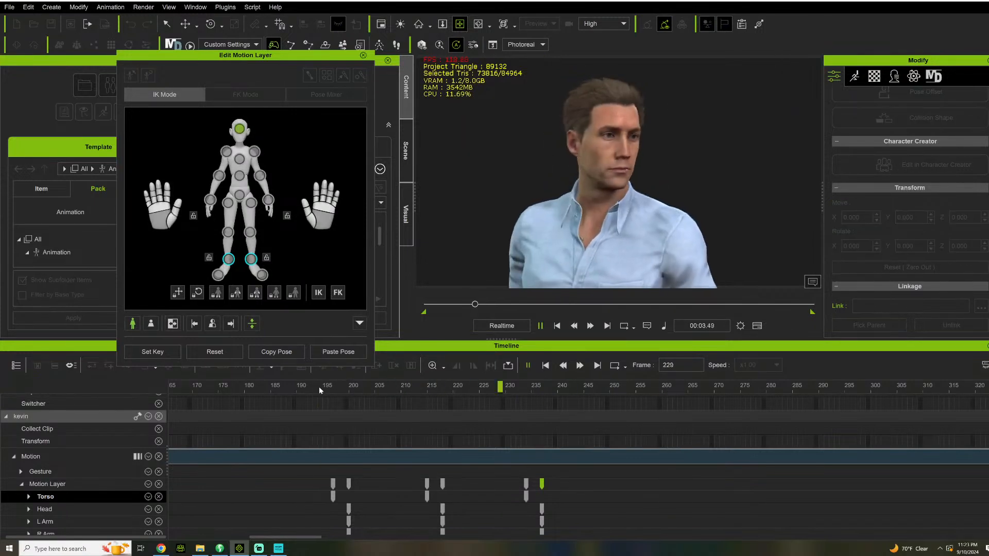
pyautogui.click(313, 391)
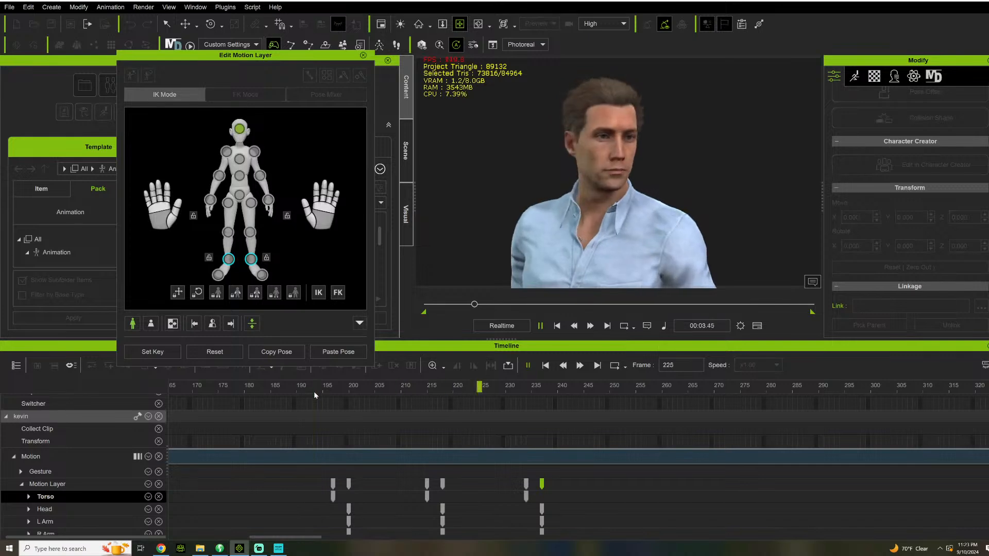
pyautogui.press('space')
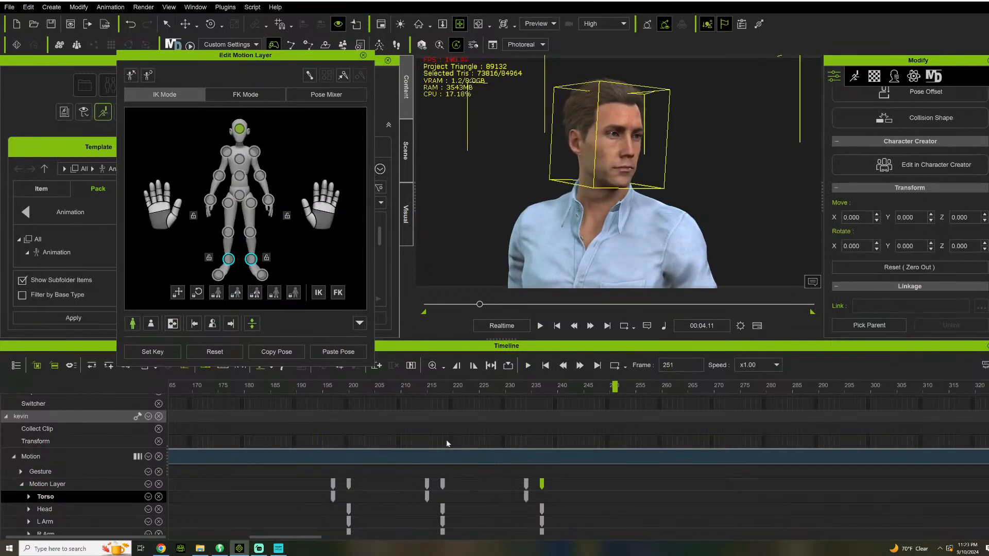
# - Open the Curve Editor for kevin's Motion track and fit the selected CC_Base_Waist through CC_Base_Head curves in its graph
pyautogui.click(442, 457)
pyautogui.rightClick(443, 456)
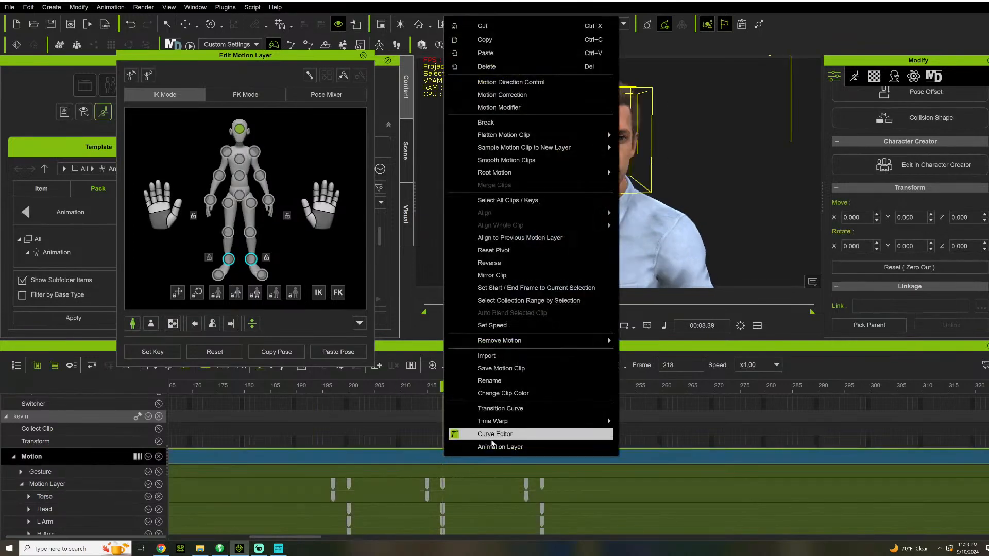
pyautogui.click(608, 435)
pyautogui.scroll(-15, 734, 237)
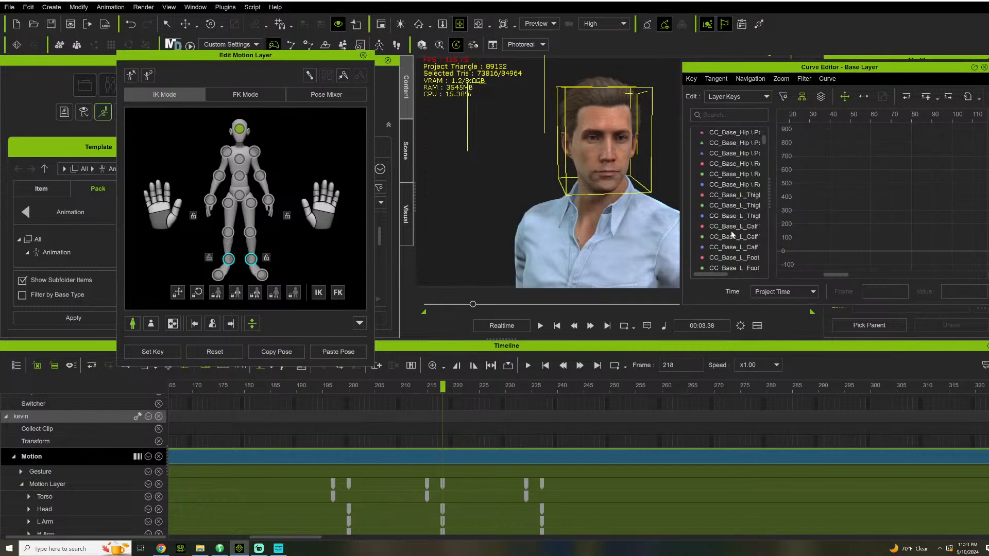
pyautogui.scroll(-2, 734, 240)
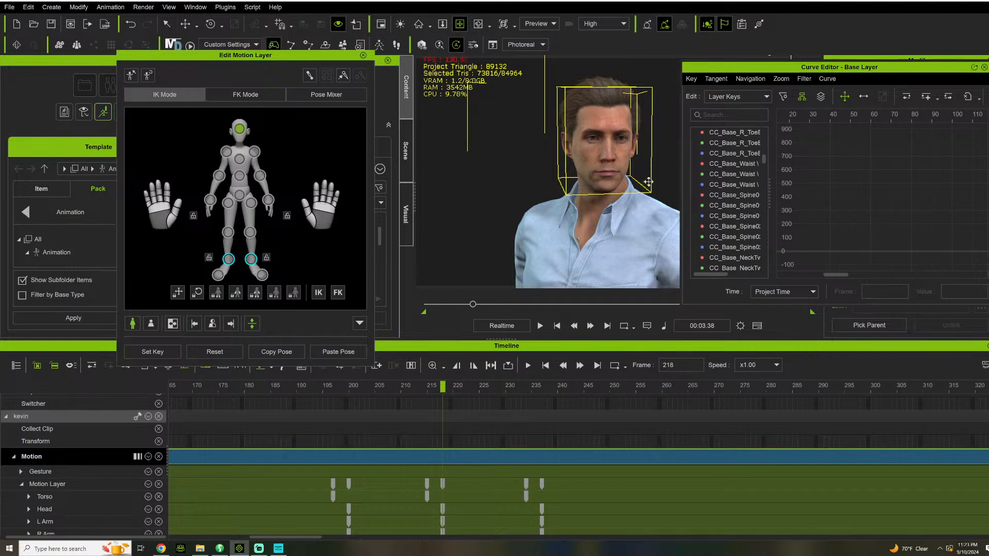
pyautogui.scroll(-2, 728, 166)
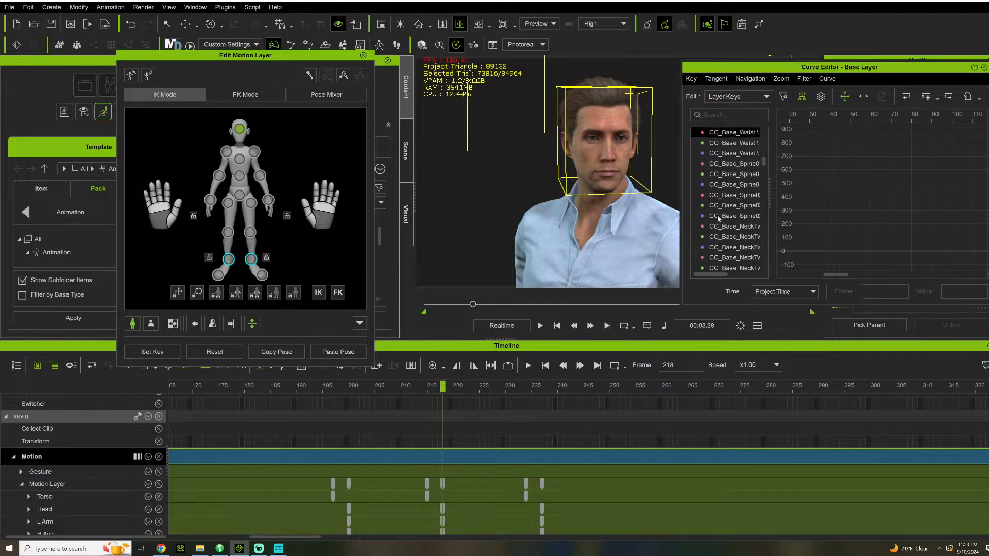
pyautogui.scroll(-1, 732, 238)
pyautogui.scroll(-1, 733, 247)
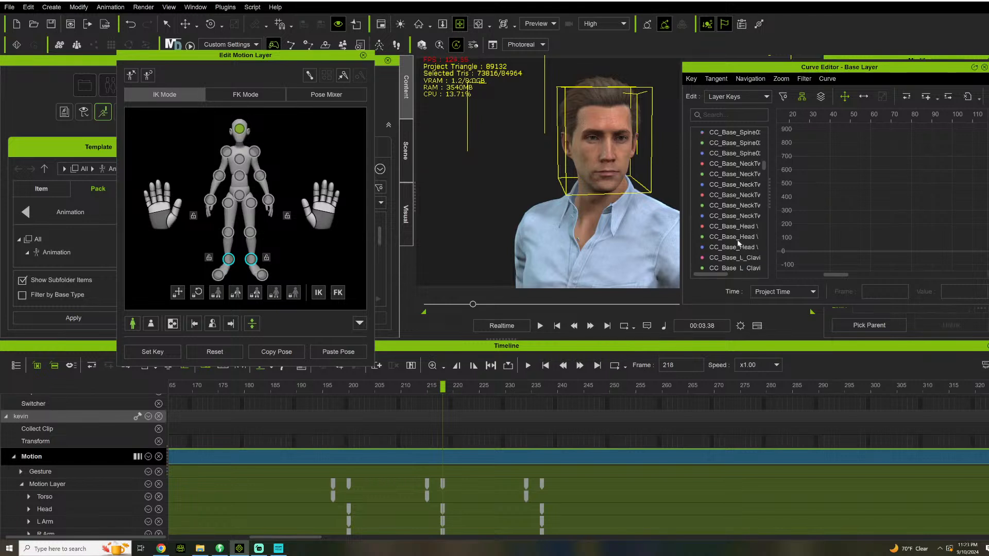
pyautogui.keyDown('shift'); pyautogui.click(744, 249); pyautogui.keyUp('shift')
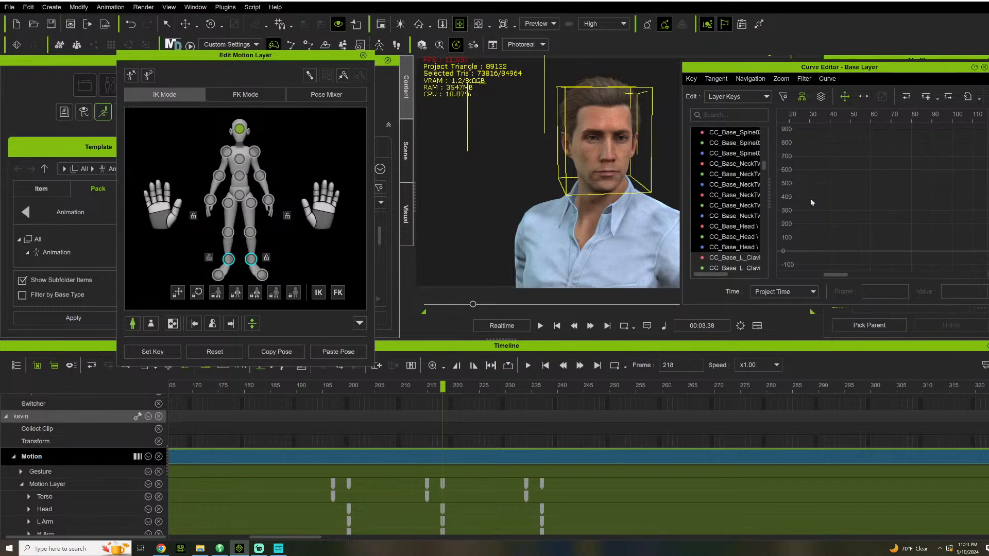
pyautogui.press('f')
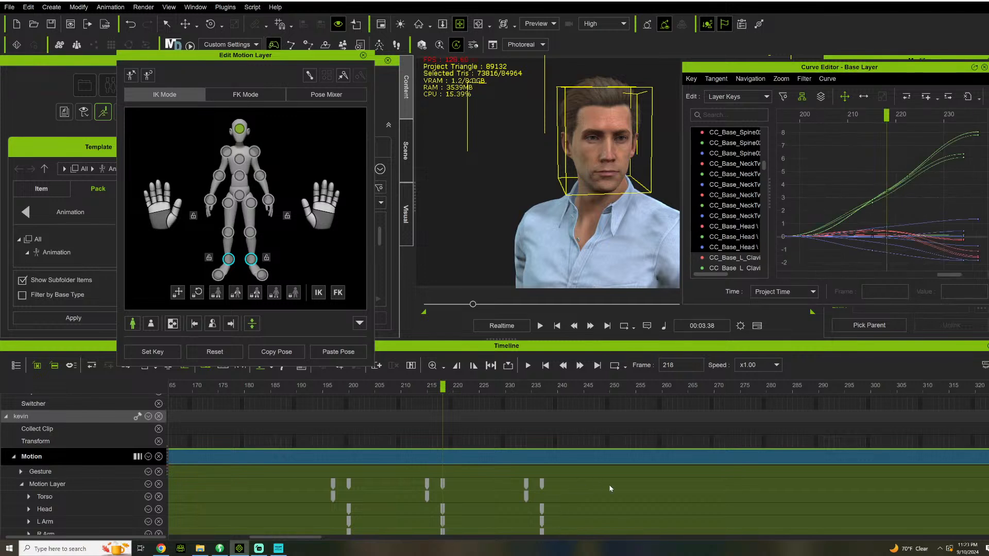
# - Add Motion Layer keys at frames 182 and 254, and play the turn from frame 194 against its curves
pyautogui.click(257, 489)
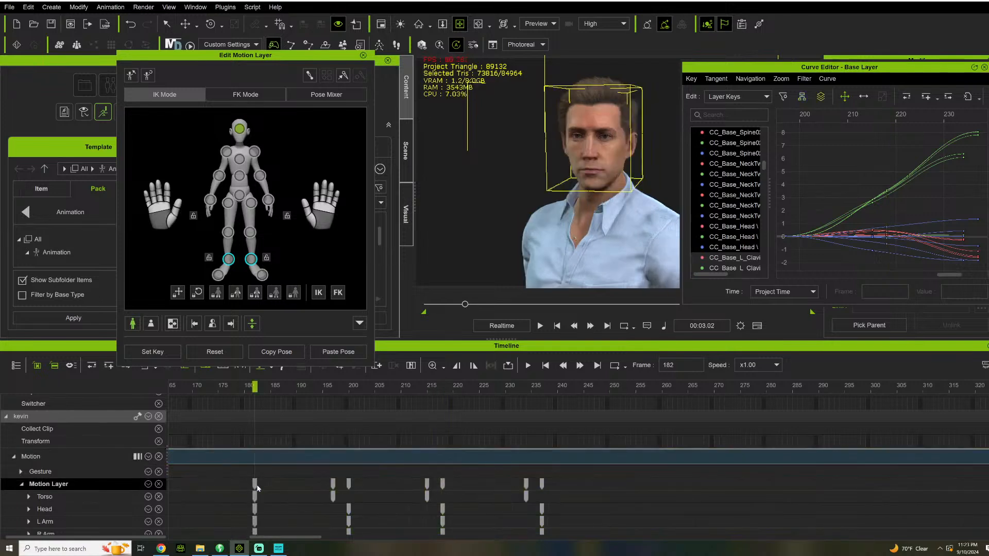
pyautogui.click(630, 488)
pyautogui.scroll(-3, 917, 198)
pyautogui.press('space')
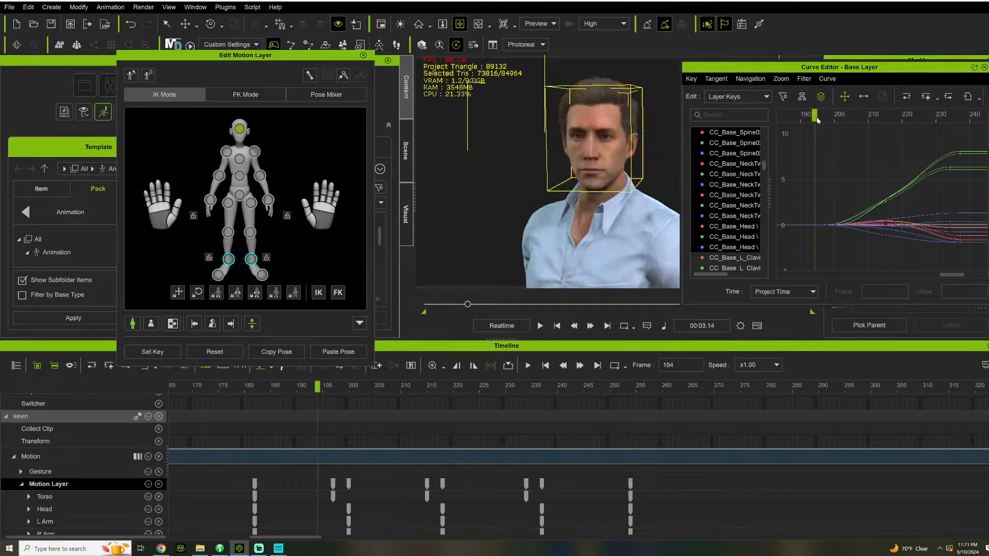
pyautogui.press('space')
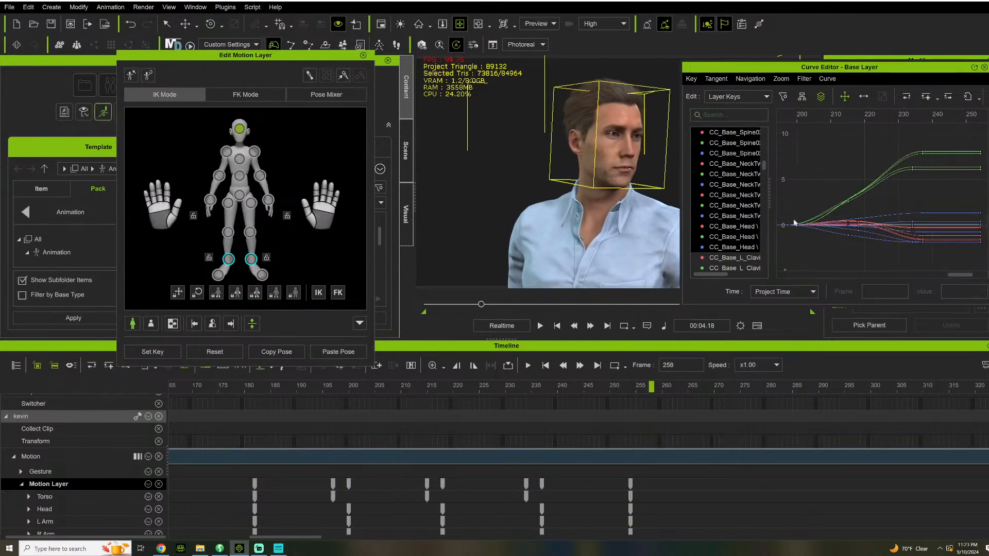
pyautogui.moveTo(839, 120); pyautogui.dragTo(926, 155)
pyautogui.moveTo(851, 156); pyautogui.dragTo(762, 163)
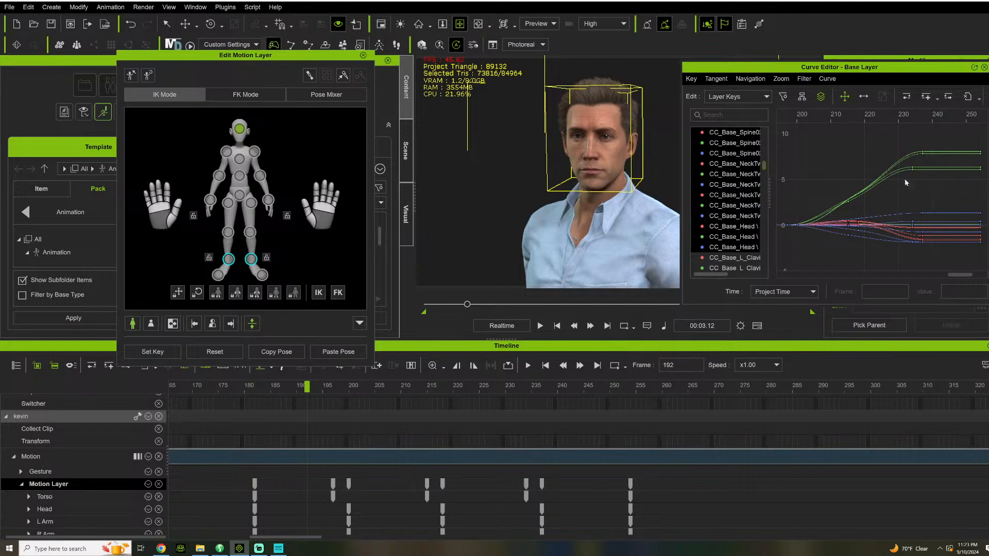
# - Shift the turn's ending curve keys four frames later to 238 and 241, and lengthen the starting keys' tangent handles to ease in
pyautogui.moveTo(932, 253); pyautogui.dragTo(938, 155)
pyautogui.moveTo(815, 257); pyautogui.dragTo(777, 176)
pyautogui.moveTo(810, 225); pyautogui.dragTo(824, 225)
pyautogui.moveTo(871, 255); pyautogui.dragTo(820, 147)
pyautogui.rightClick(841, 153)
pyautogui.press('Escape')
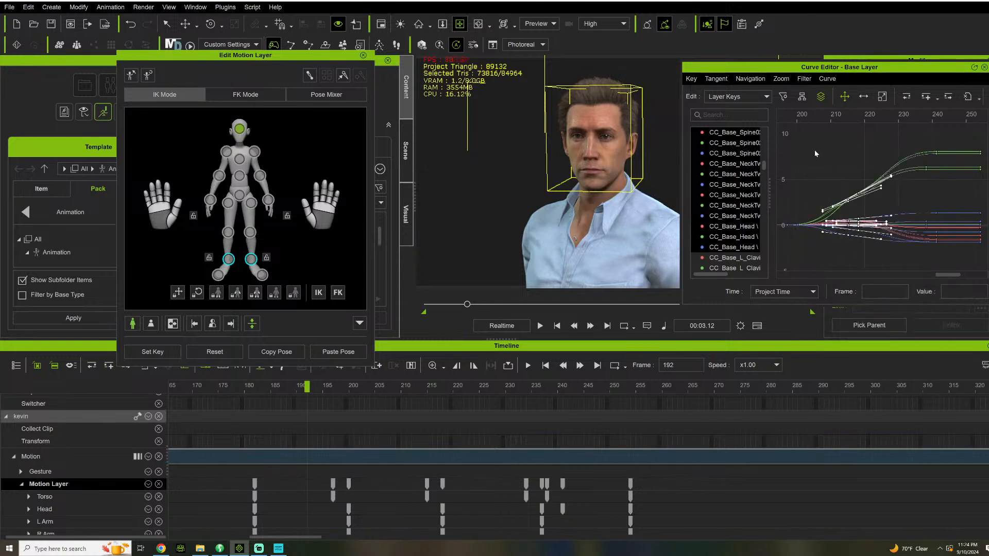
# - Play back the retimed turn several times from about frame 200 to examine its easing and how it settles
pyautogui.press('space')
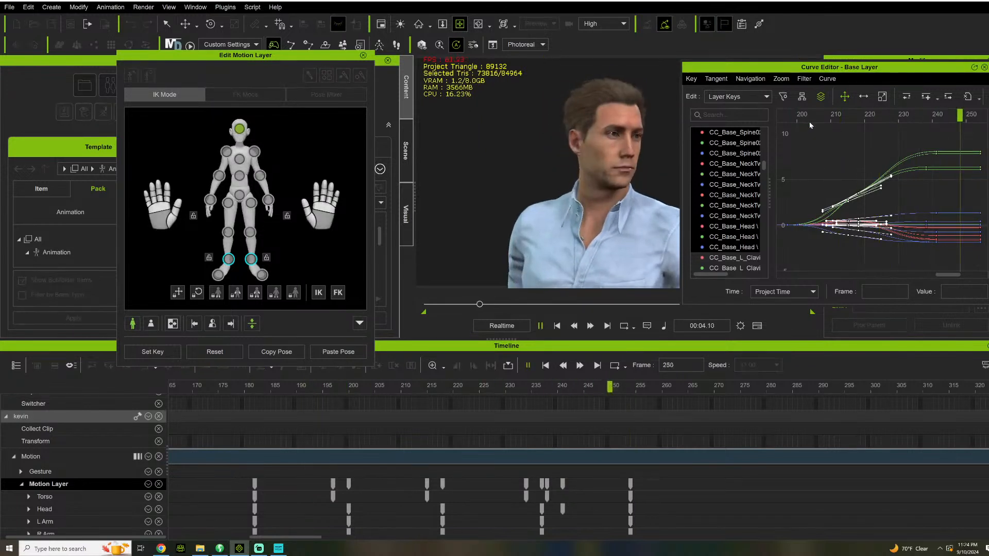
pyautogui.press('space')
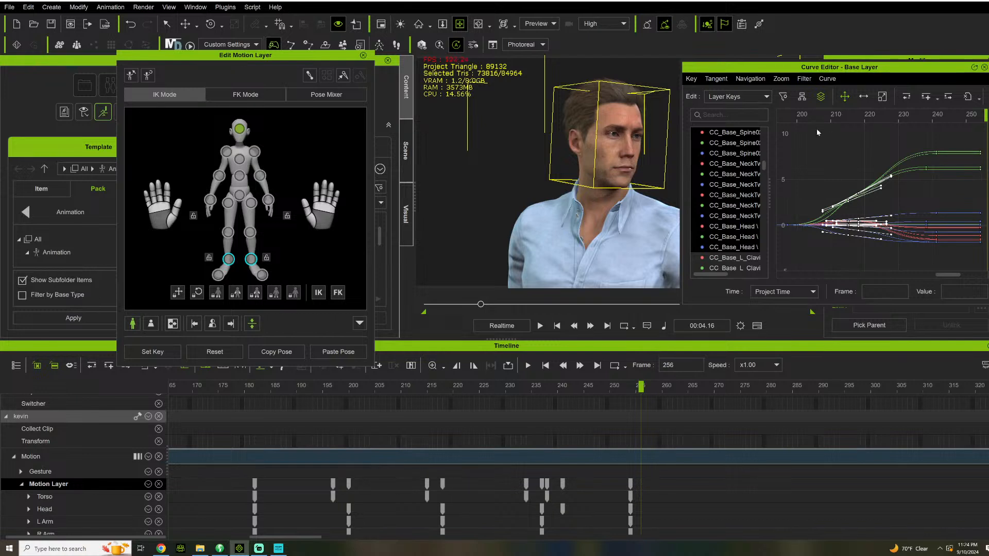
pyautogui.moveTo(837, 119); pyautogui.dragTo(787, 116)
pyautogui.press('space')
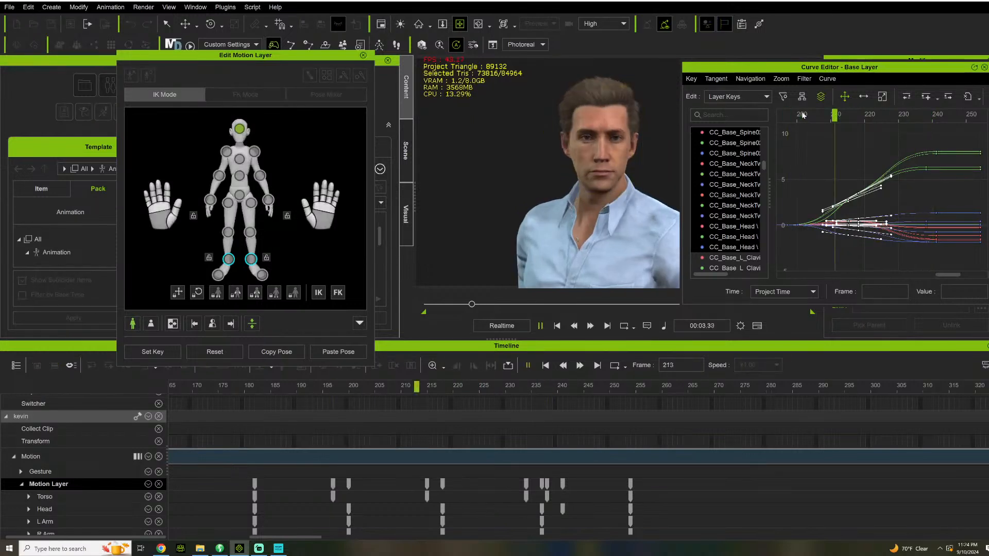
pyautogui.press('space')
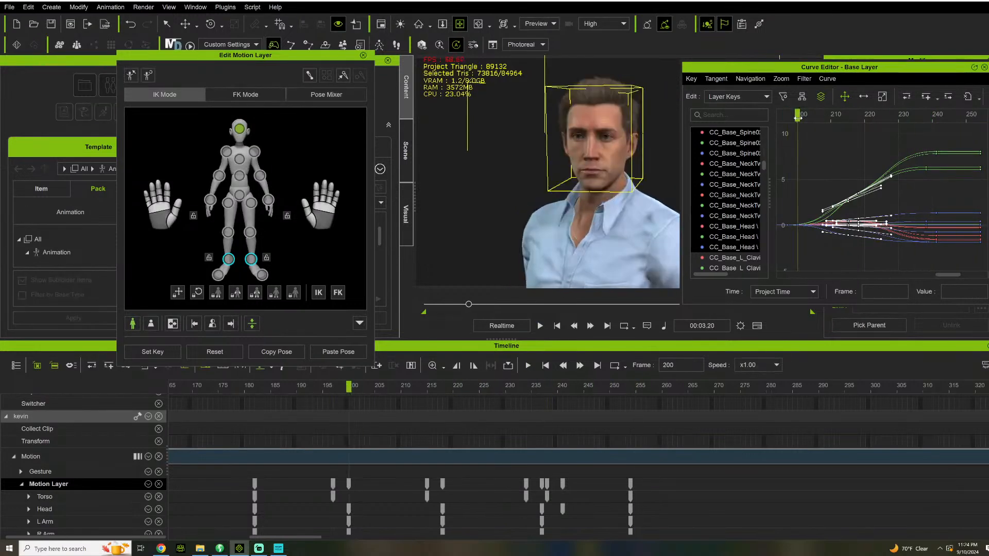
pyautogui.press('space')
pyautogui.press('space')
pyautogui.press('space')
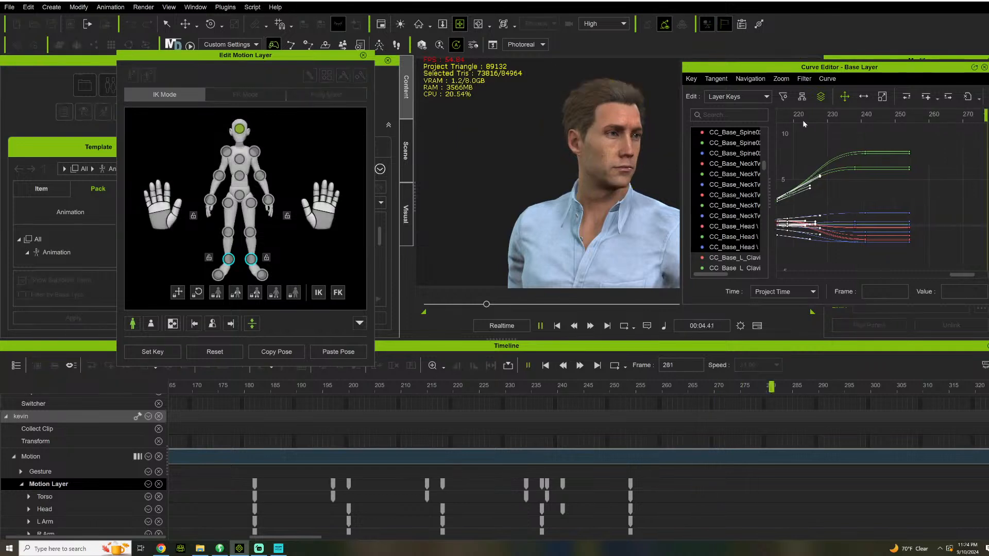
pyautogui.press('space')
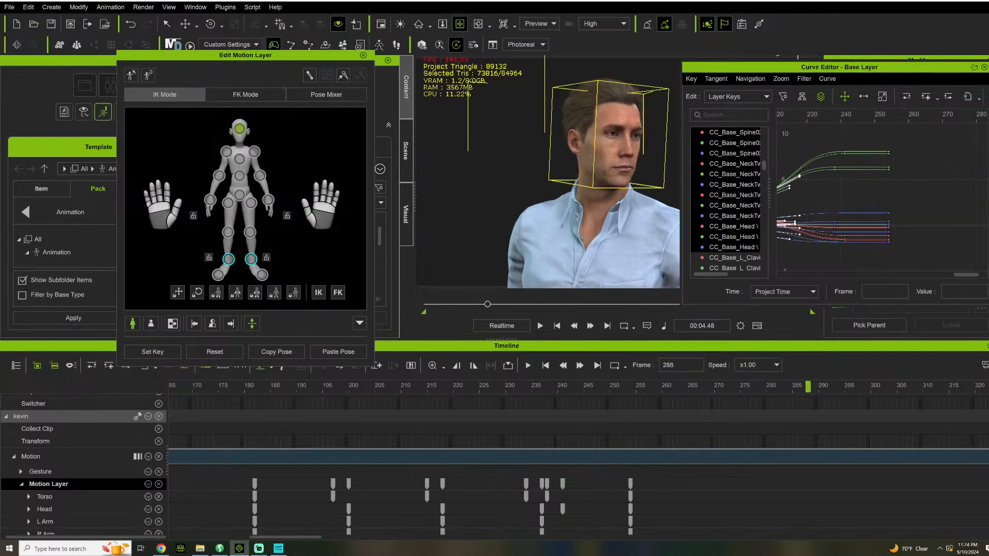
# - Move the Motion Layer key at frame 254 to frame 277 and add a new layer key at frame 257
pyautogui.moveTo(630, 484); pyautogui.dragTo(750, 484)
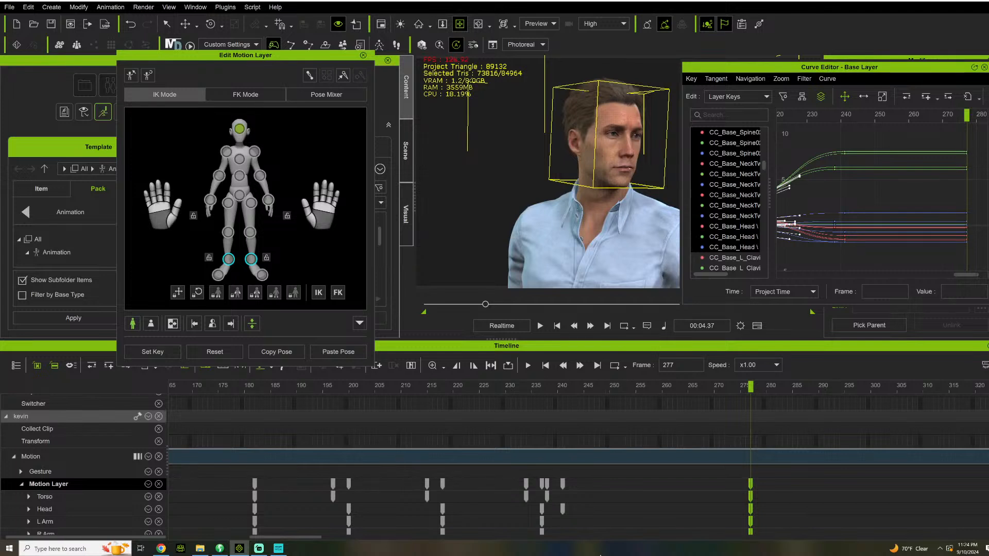
pyautogui.click(962, 163)
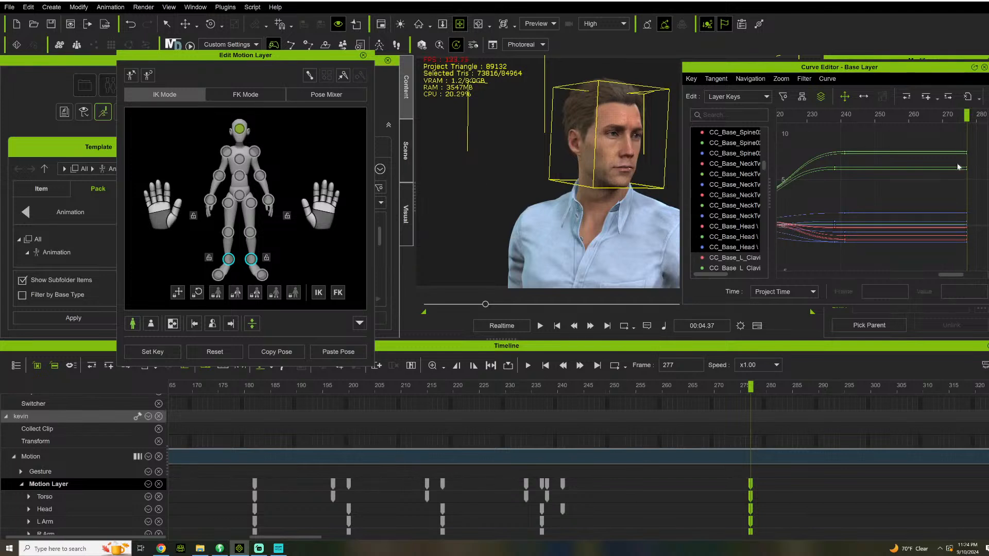
pyautogui.rightClick(897, 151)
pyautogui.click(889, 152)
pyautogui.click(648, 479)
pyautogui.doubleClick(648, 480)
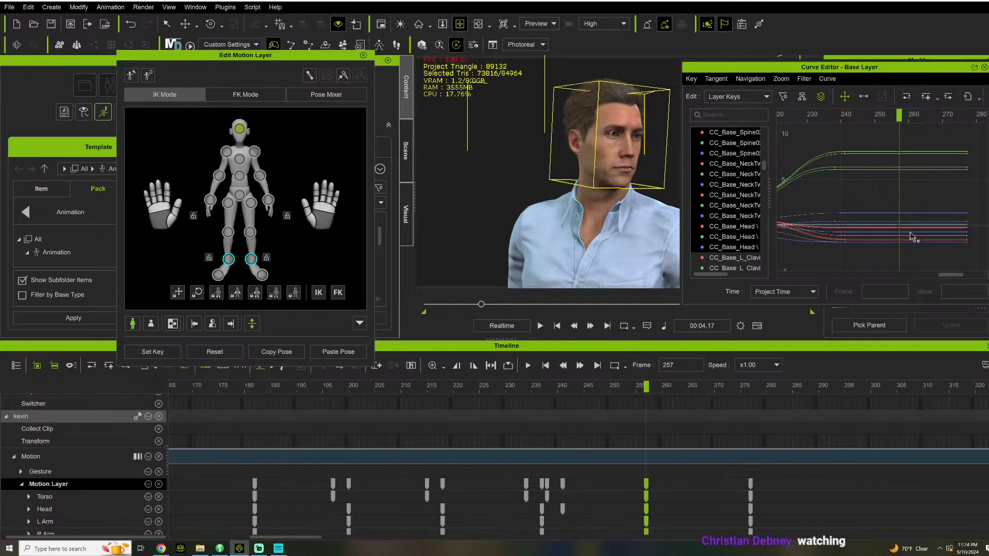
# - Try to move the frame 257 curve keys of all selected bones, and undo the change
pyautogui.moveTo(906, 258); pyautogui.dragTo(886, 146)
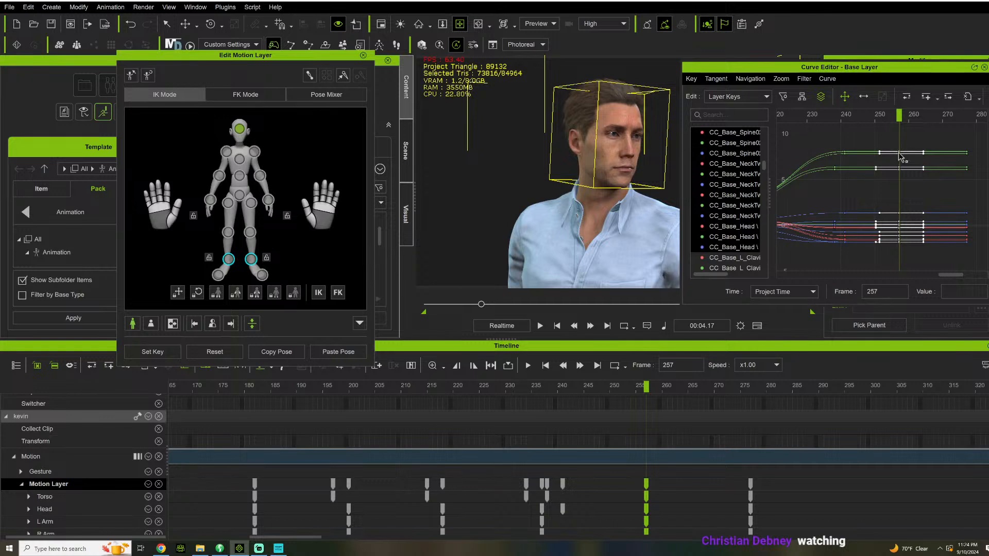
pyautogui.moveTo(901, 158); pyautogui.dragTo(904, 211)
pyautogui.hotkey('ctrl', 'z')
# - Isolate the three CC_Base_Head curves, raise their keys at frame 257 slightly, and play back the result
pyautogui.moveTo(740, 251); pyautogui.dragTo(737, 229)
pyautogui.moveTo(904, 255); pyautogui.dragTo(900, 151)
pyautogui.press('space')
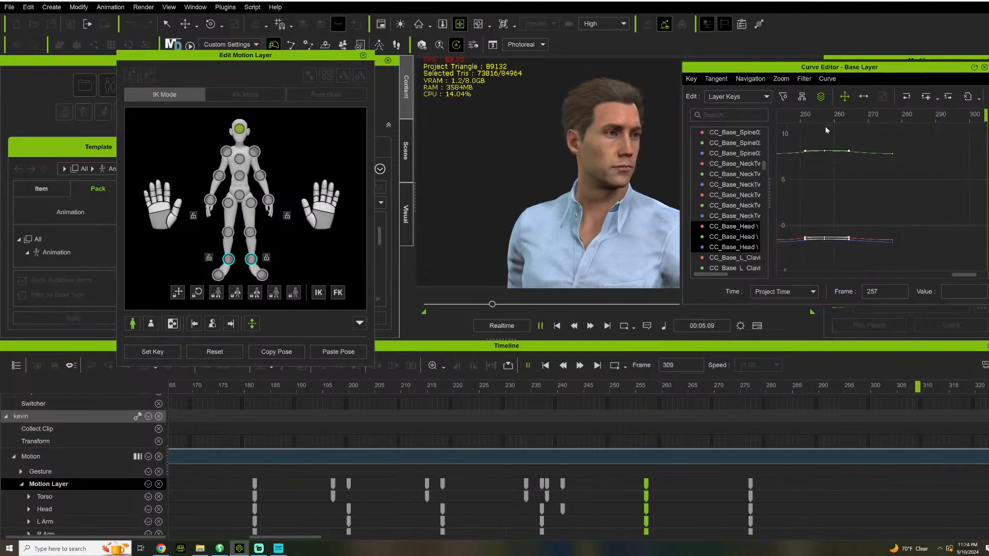
pyautogui.press('space')
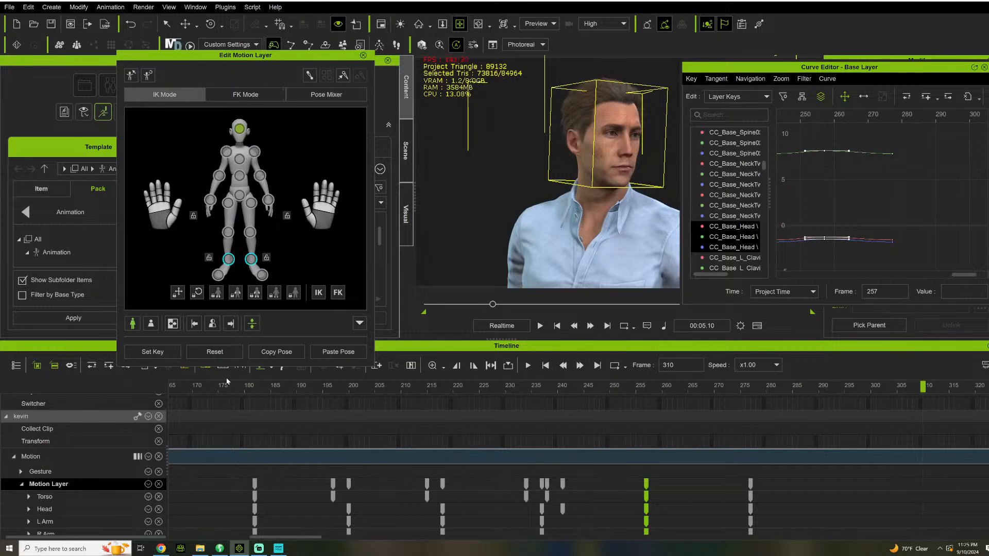
# - Replay the turn repeatedly from about frame 175 to examine the head's drift after it settles
pyautogui.click(232, 390)
pyautogui.press('space')
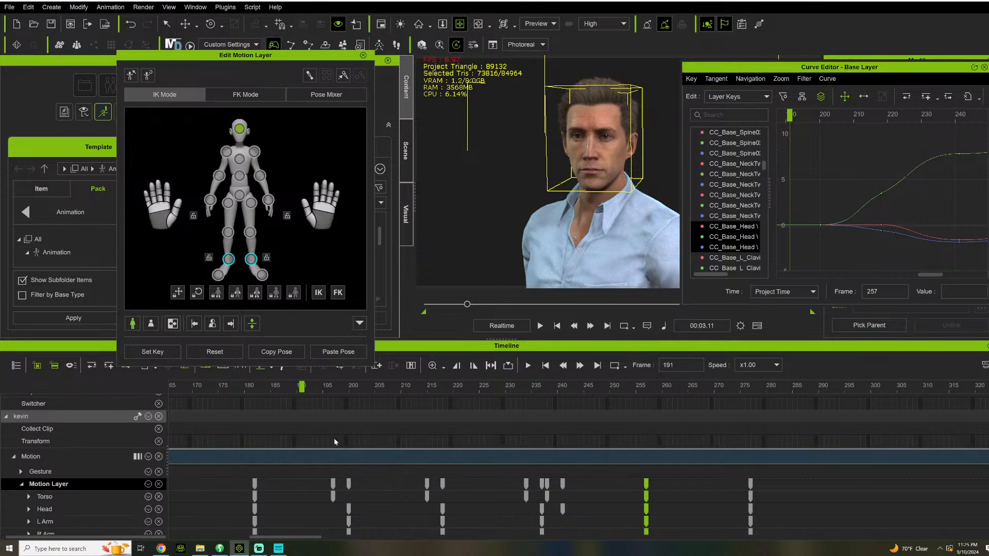
pyautogui.click(211, 390)
pyautogui.press('space')
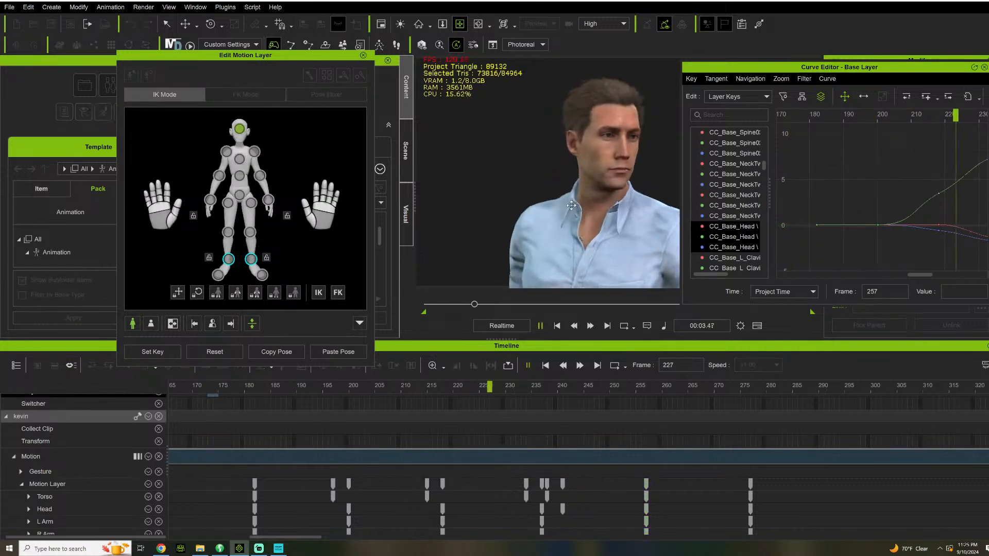
pyautogui.press('space')
pyautogui.click(207, 390)
pyautogui.press('space')
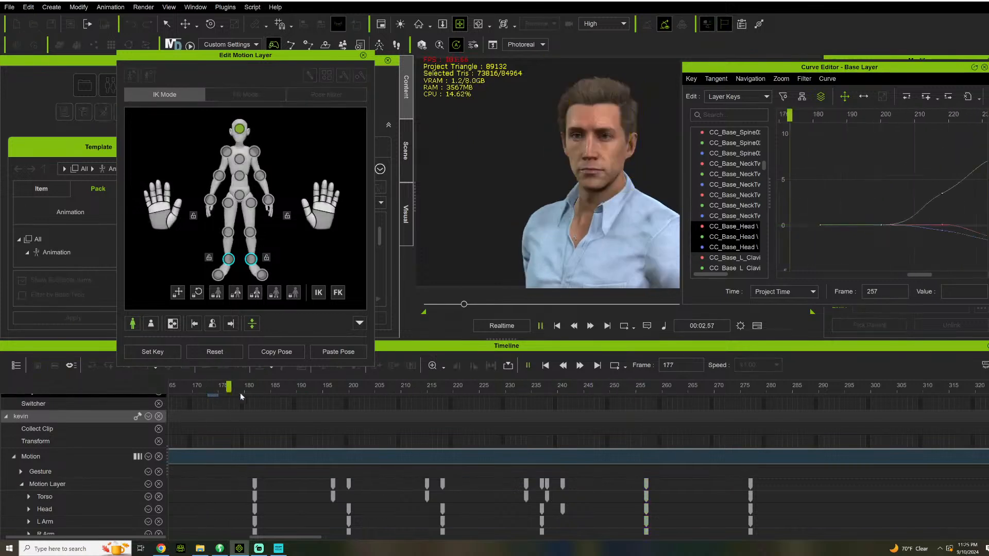
pyautogui.press('space')
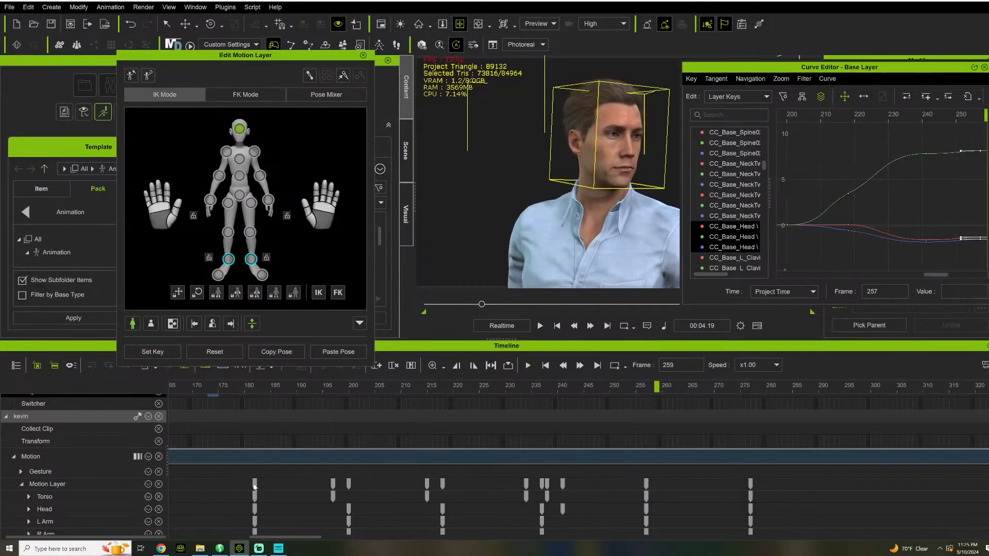
# - Move the first Motion Layer key to about frame 176, and play back the motion with all layer keys selected
pyautogui.moveTo(254, 486); pyautogui.dragTo(224, 486)
pyautogui.moveTo(799, 485); pyautogui.dragTo(201, 494)
pyautogui.press('space')
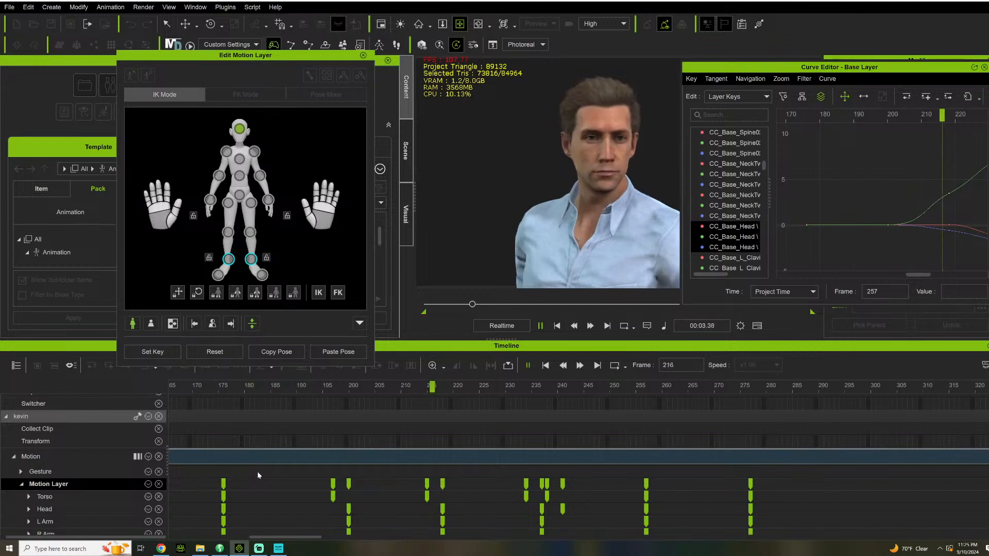
# - Add the CC_Base_NeckTwist curves to the head curve selection and smooth their frame 241 keys with a smooth factor of 3
pyautogui.scroll(-2, 913, 207)
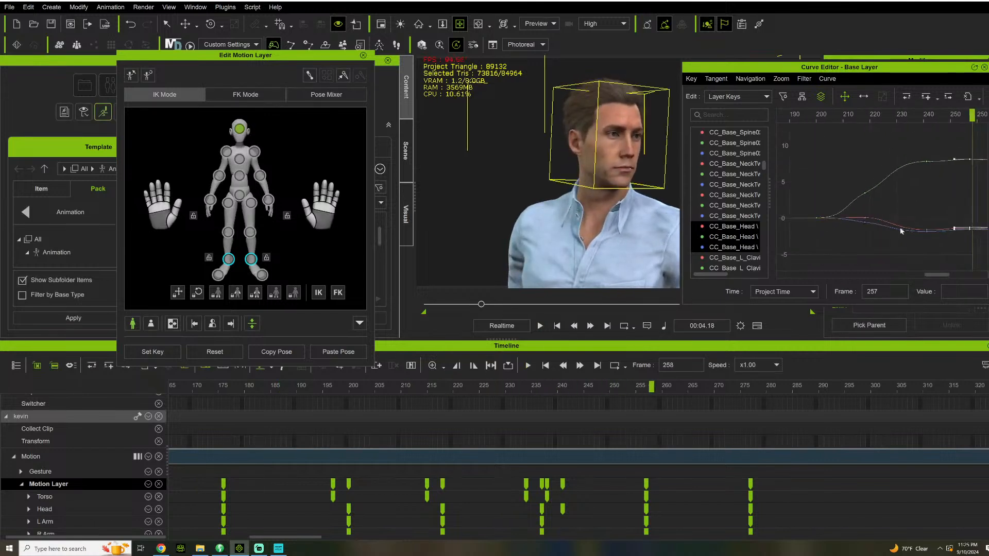
pyautogui.keyDown('shift'); pyautogui.click(740, 167); pyautogui.keyUp('shift')
pyautogui.scroll(-2, 959, 233)
pyautogui.moveTo(933, 251); pyautogui.dragTo(904, 147)
pyautogui.rightClick(904, 148)
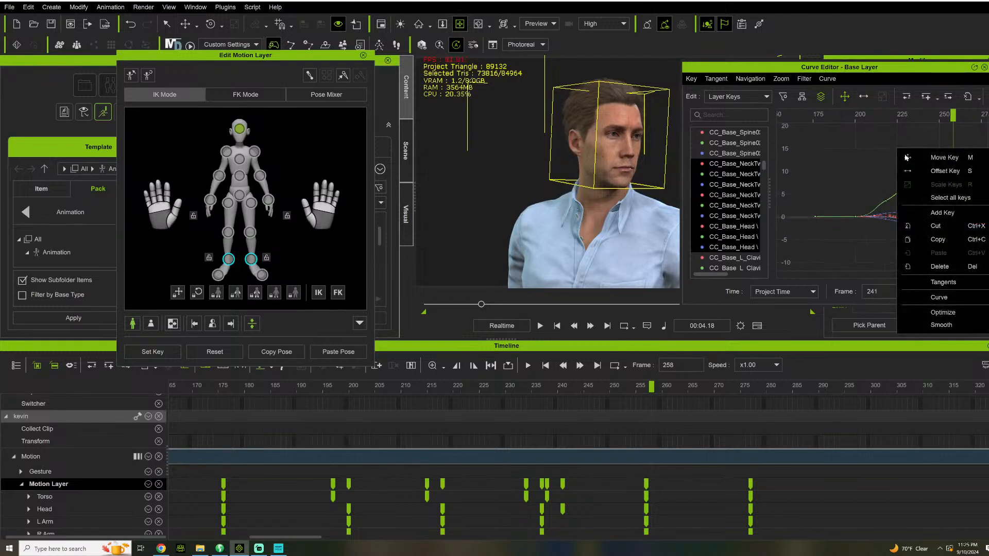
pyautogui.moveTo(940, 329)
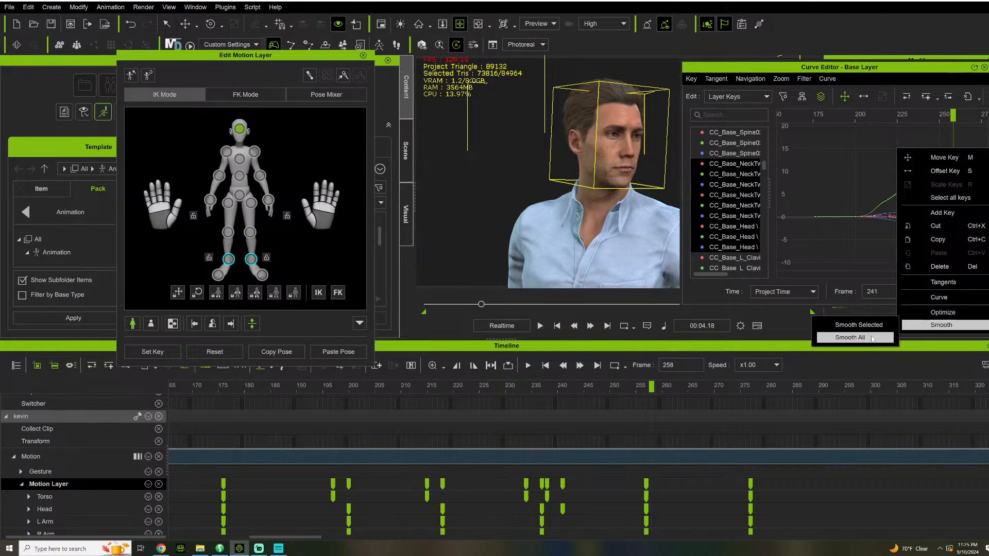
pyautogui.click(858, 325)
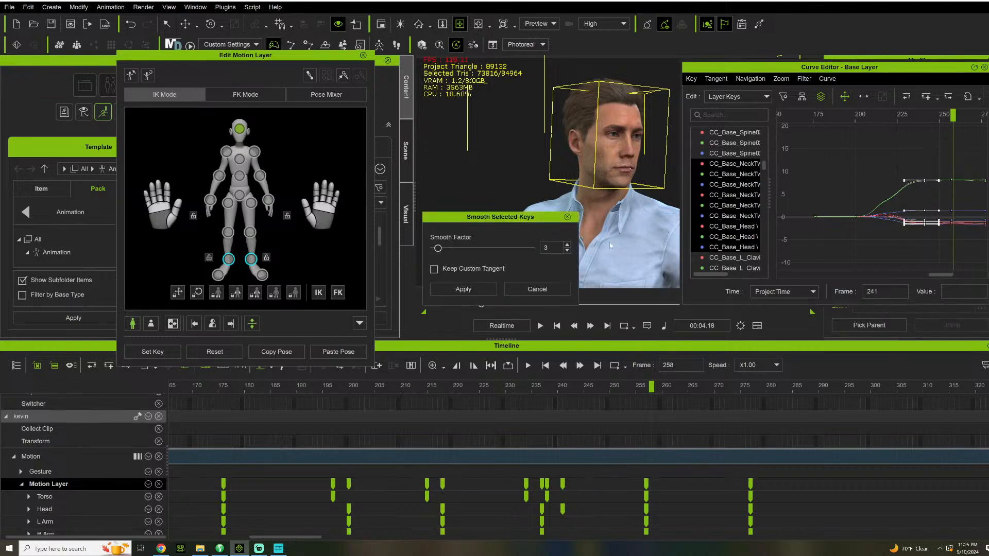
pyautogui.click(463, 290)
# - Smooth the neck and head curve keys at frame 218 with a smooth factor of 3
pyautogui.scroll(2, 885, 236)
pyautogui.rightClick(878, 145)
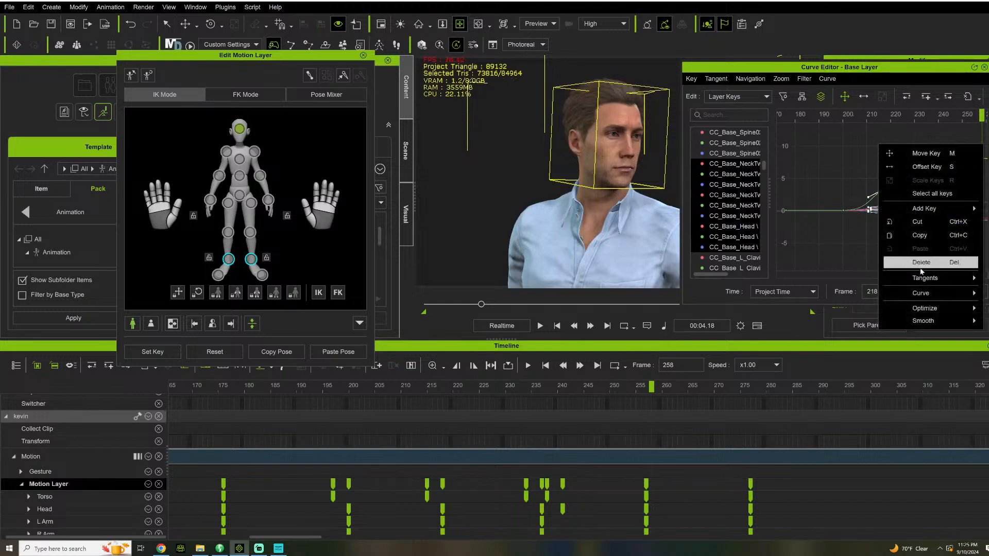
pyautogui.moveTo(922, 320)
pyautogui.click(840, 322)
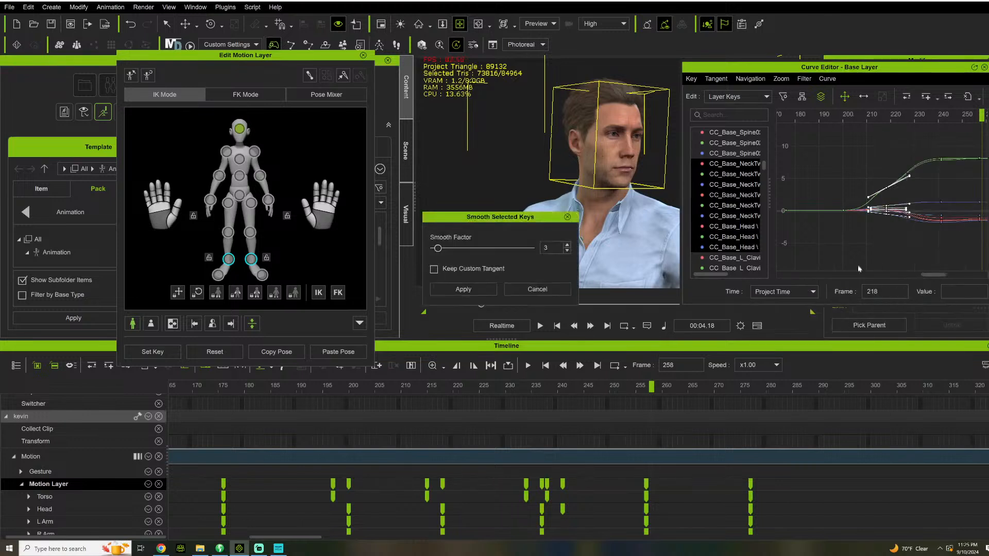
pyautogui.click(470, 289)
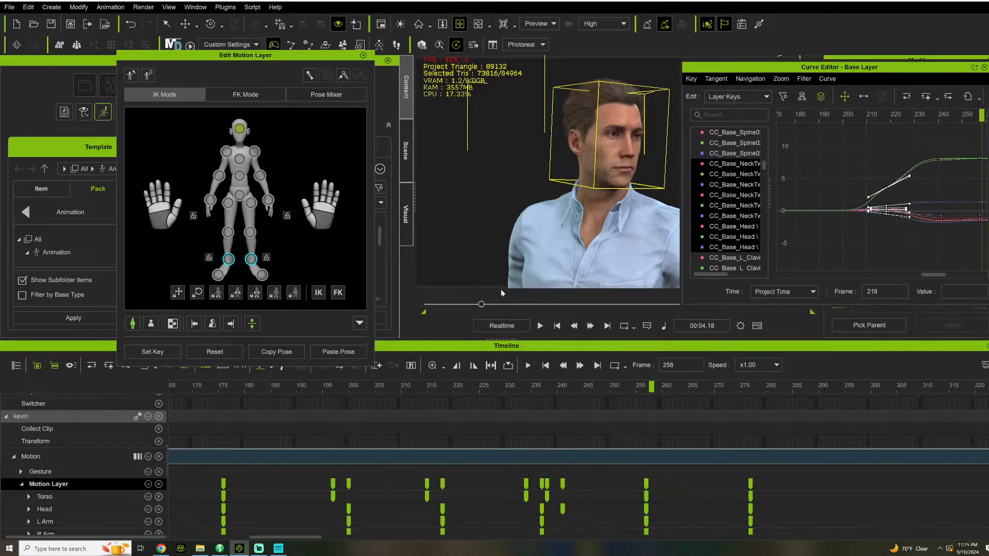
# - Smooth the neck and head curve keys from the first key through frame 218 with a smooth factor of 3
pyautogui.click(866, 229)
pyautogui.moveTo(890, 239); pyautogui.dragTo(807, 150)
pyautogui.rightClick(809, 152)
pyautogui.moveTo(854, 331)
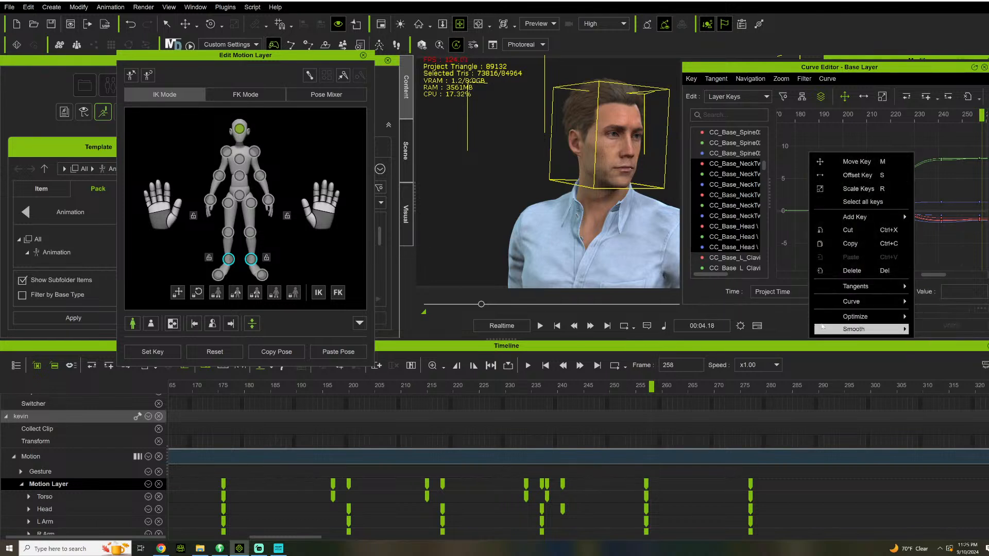
pyautogui.click(947, 330)
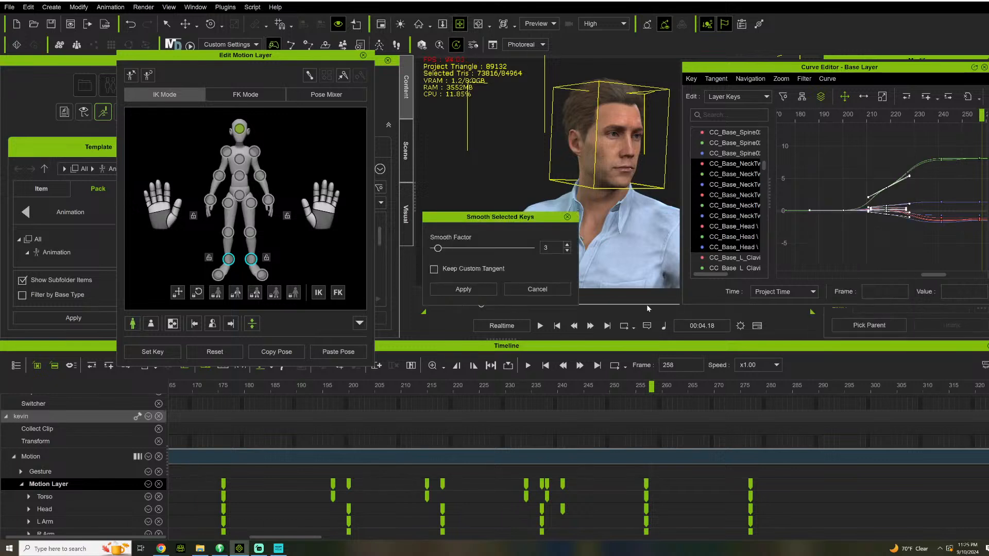
pyautogui.click(484, 291)
# - Replay the head turn from several frames to examine the smoothed neck and head curves
pyautogui.click(816, 120)
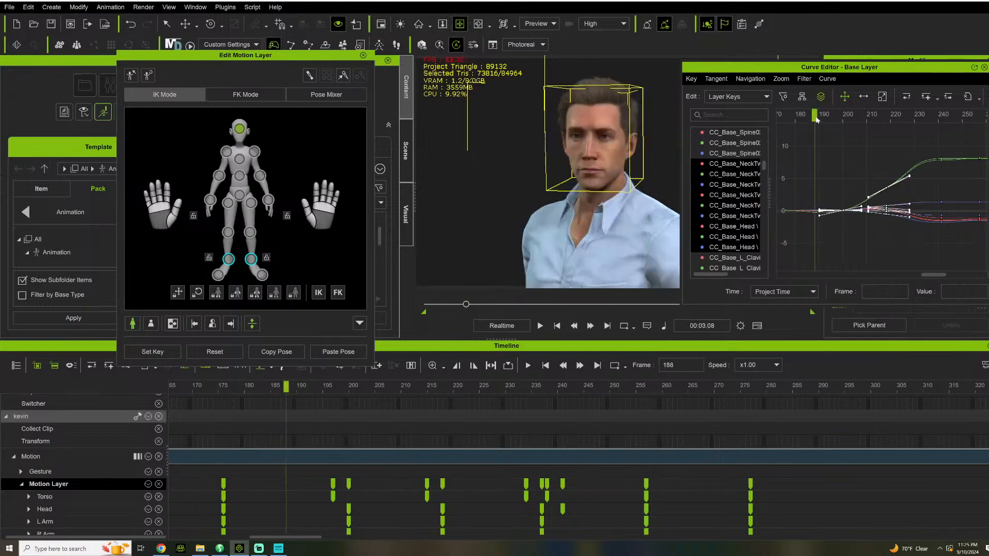
pyautogui.press('space')
pyautogui.press('space')
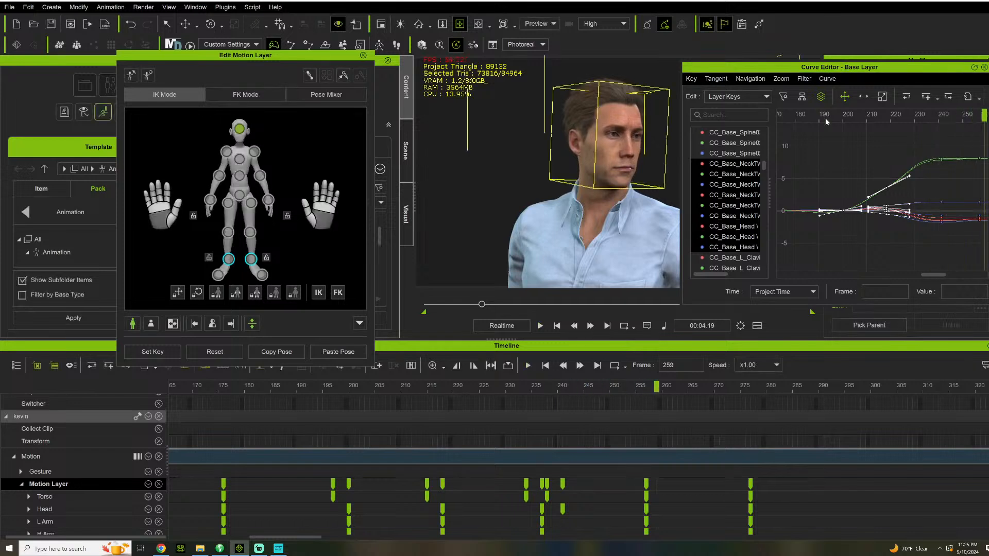
pyautogui.click(852, 115)
pyautogui.press('space')
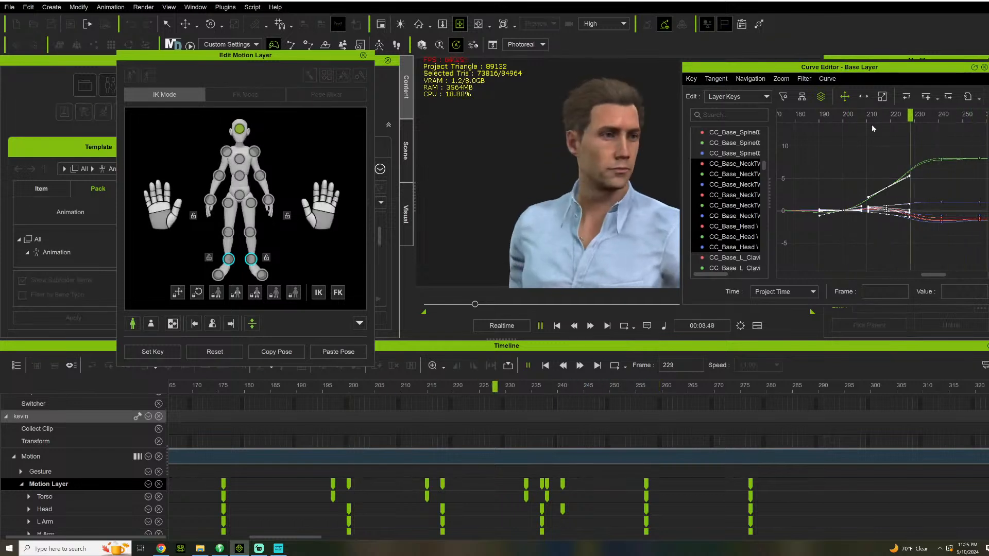
pyautogui.click(866, 120)
pyautogui.press('space')
pyautogui.press('space')
# - Move the neck and head curve keys at frame 241 to frame 248, and play back the turn
pyautogui.moveTo(959, 251); pyautogui.dragTo(930, 208)
pyautogui.moveTo(919, 171); pyautogui.dragTo(960, 161)
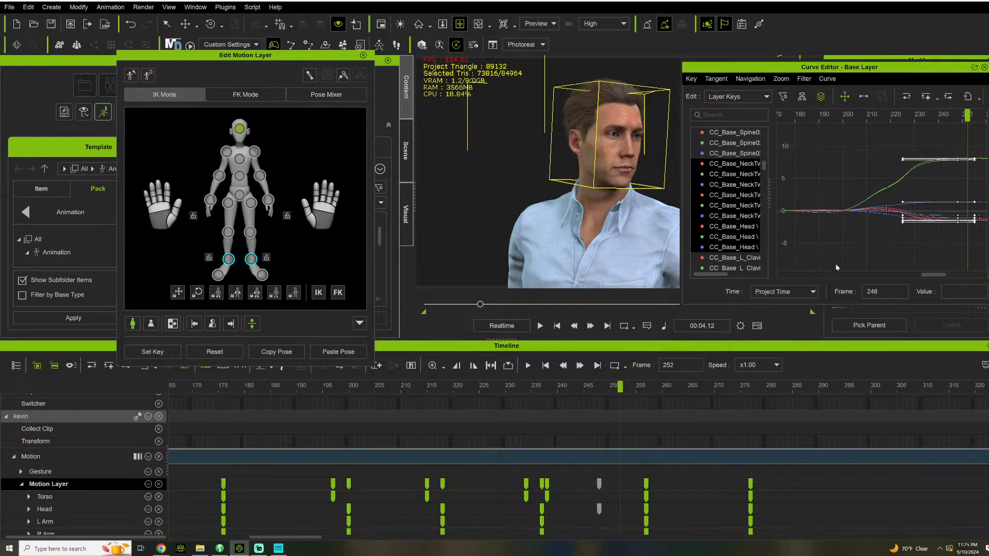
pyautogui.press('space')
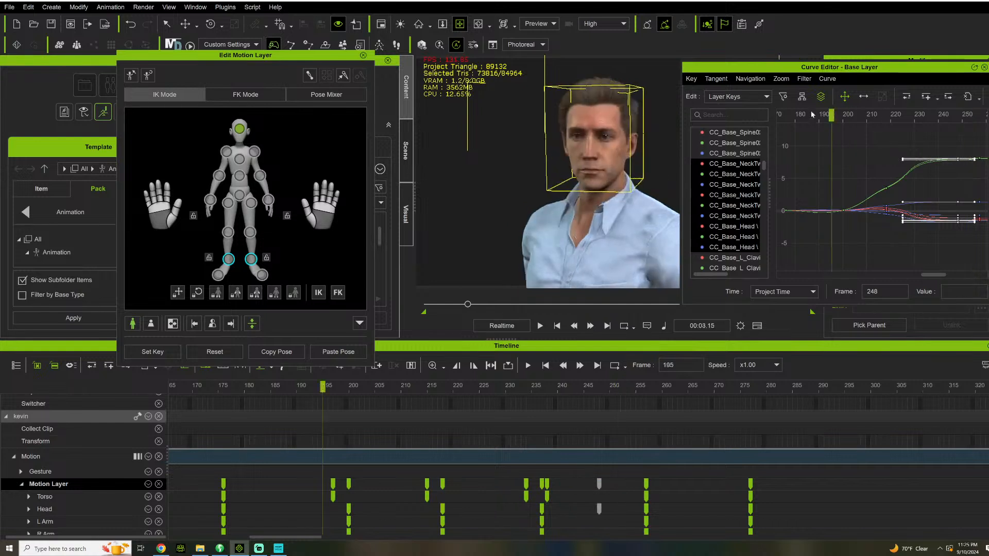
pyautogui.press('space')
pyautogui.press('space')
pyautogui.press('space')
pyautogui.press('space')
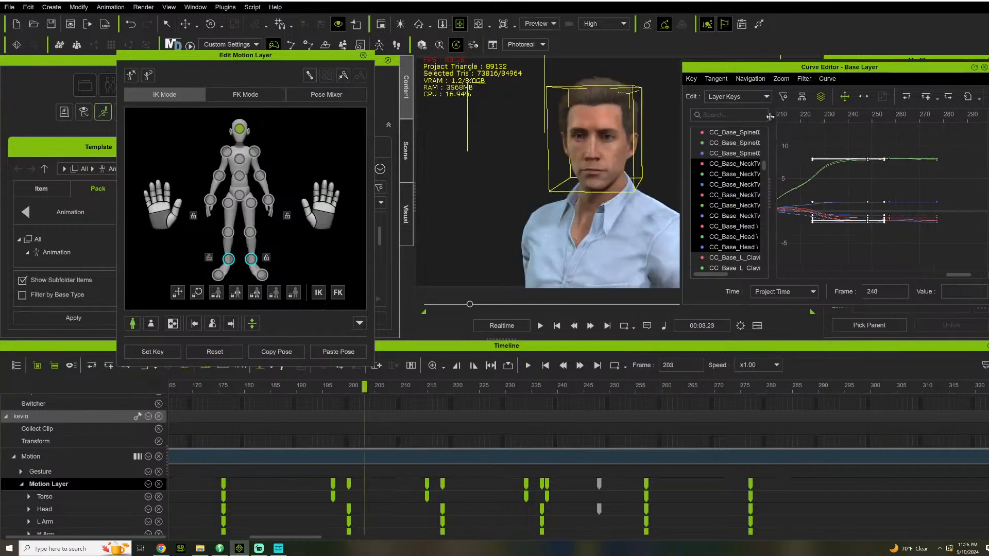
pyautogui.press('space')
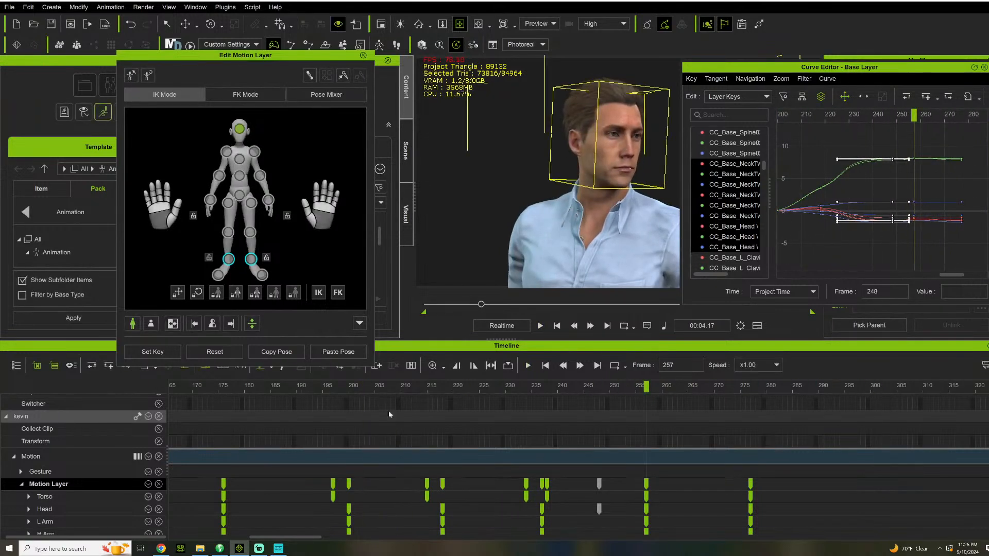
# - Reframe the view closer on kevin's head and replay the turn to examine how the motion eases and settles
pyautogui.moveTo(568, 138); pyautogui.dragTo(650, 159, button='right')
pyautogui.scroll(3, 548, 155)
pyautogui.scroll(-3, 546, 158)
pyautogui.moveTo(552, 170); pyautogui.dragTo(669, 170, button='right')
pyautogui.moveTo(947, 276); pyautogui.dragTo(909, 276)
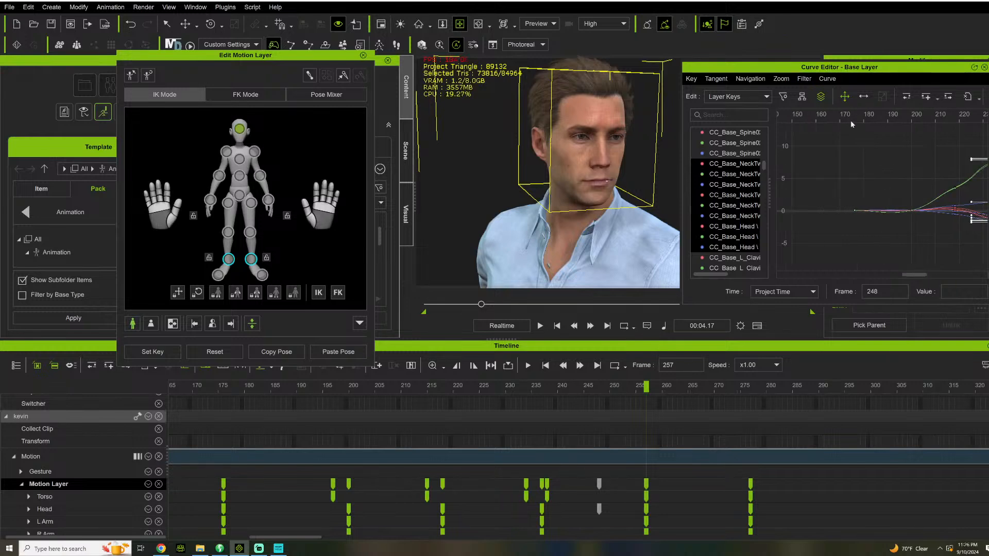
pyautogui.press('space')
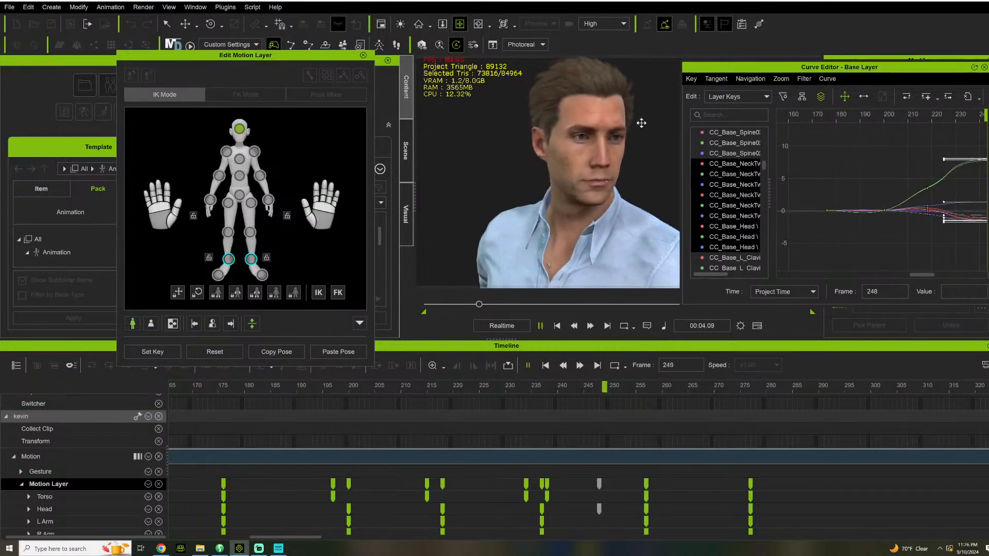
pyautogui.press('space')
pyautogui.press('space')
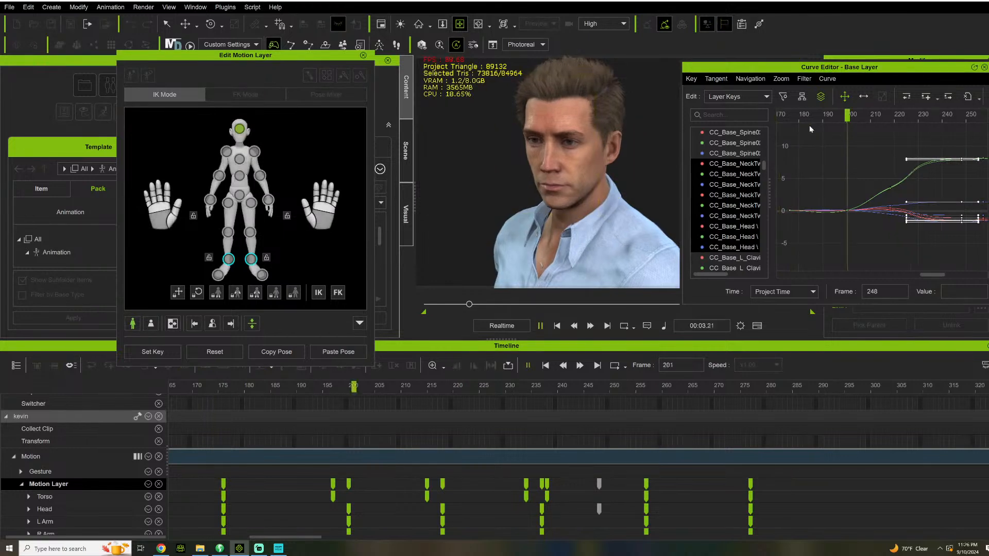
pyautogui.press('space')
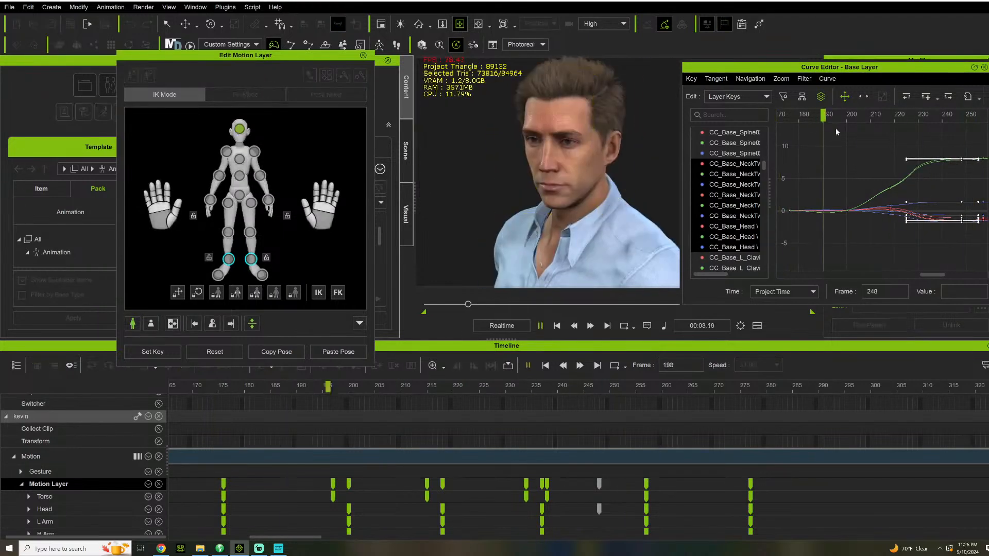
pyautogui.press('space')
# - Steepen the green head curve's tangent at frame 218, then isolate the three CC_Base_Head curves and select their lower keys at that frame
pyautogui.click(890, 188)
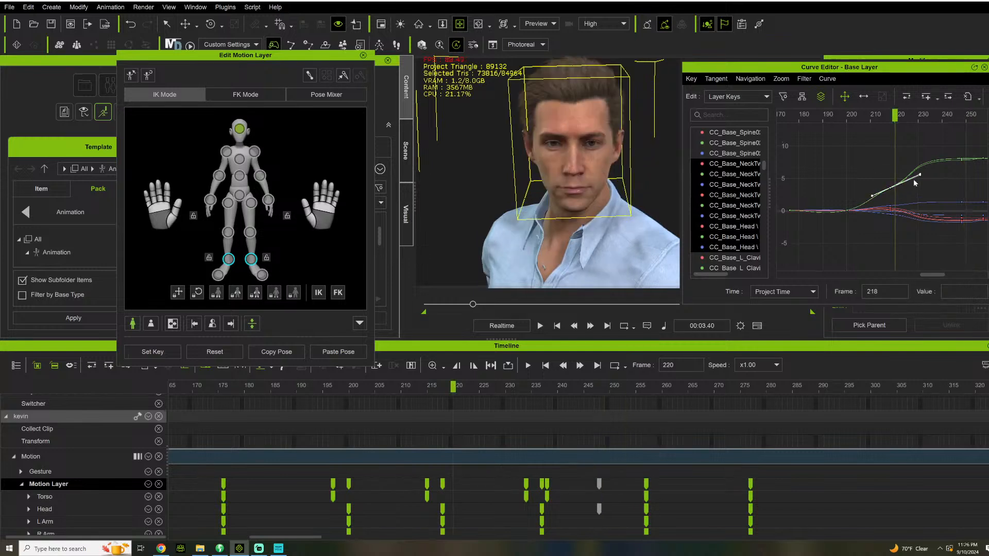
pyautogui.moveTo(921, 178); pyautogui.dragTo(915, 171)
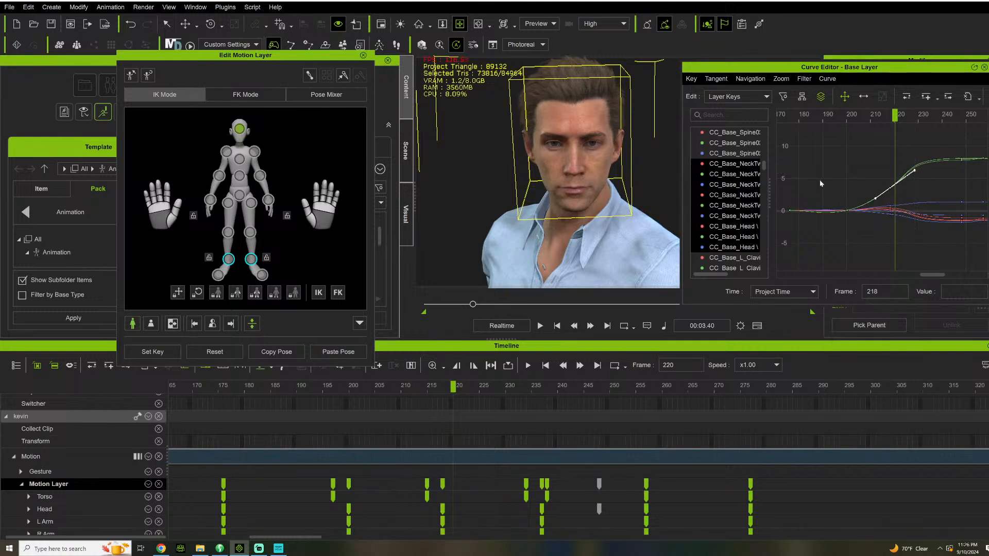
pyautogui.click(729, 229)
pyautogui.click(733, 238)
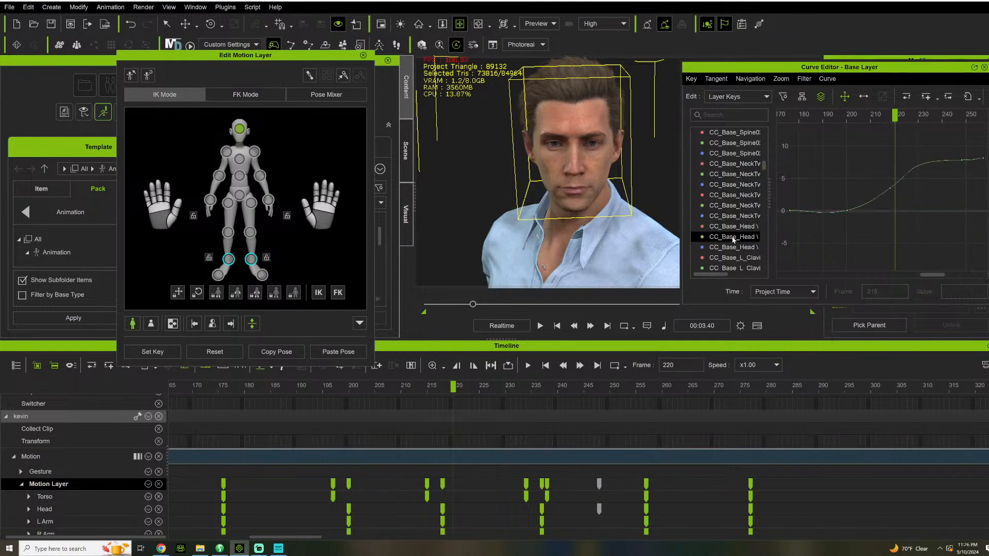
pyautogui.click(742, 248)
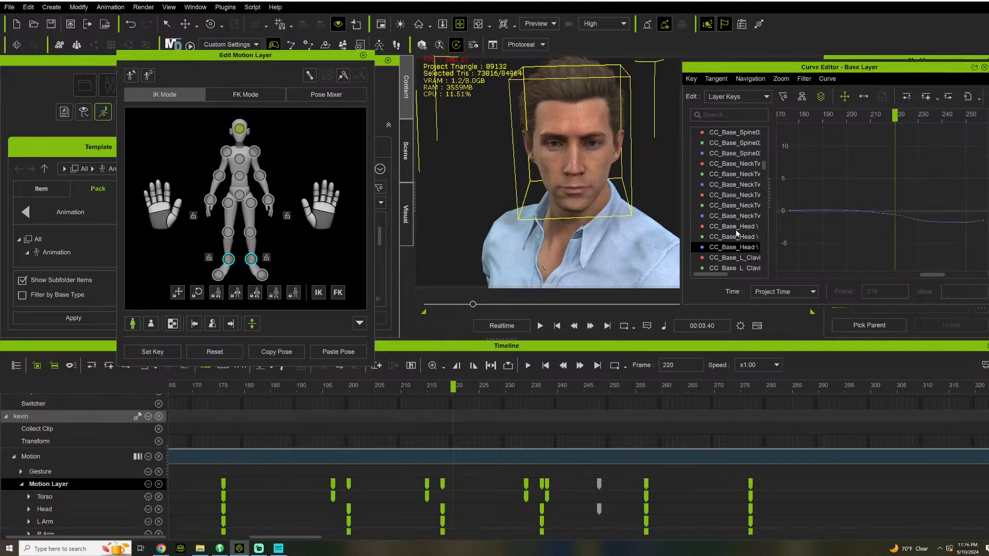
pyautogui.keyDown('shift'); pyautogui.click(743, 227); pyautogui.keyUp('shift')
pyautogui.moveTo(902, 241); pyautogui.dragTo(877, 185)
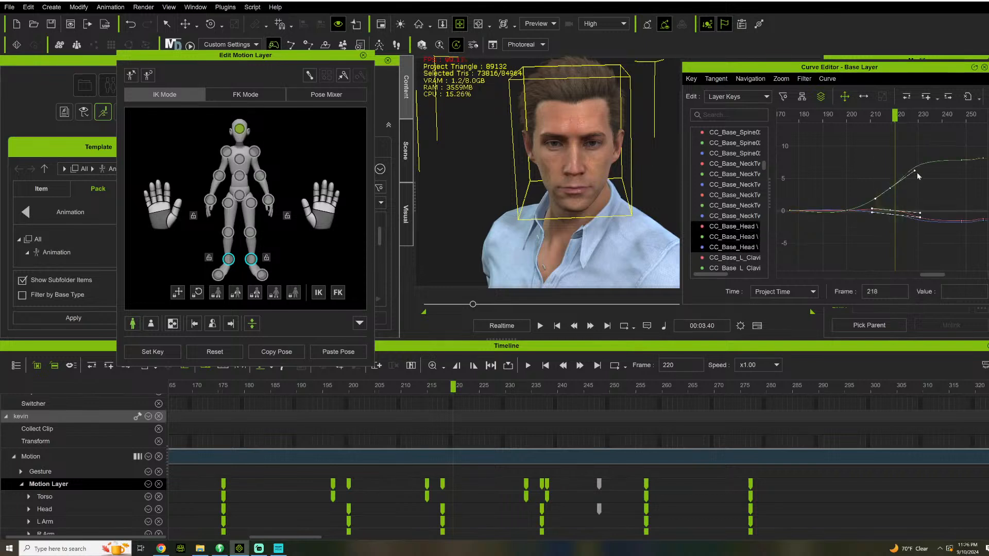
pyautogui.moveTo(918, 237); pyautogui.dragTo(922, 218)
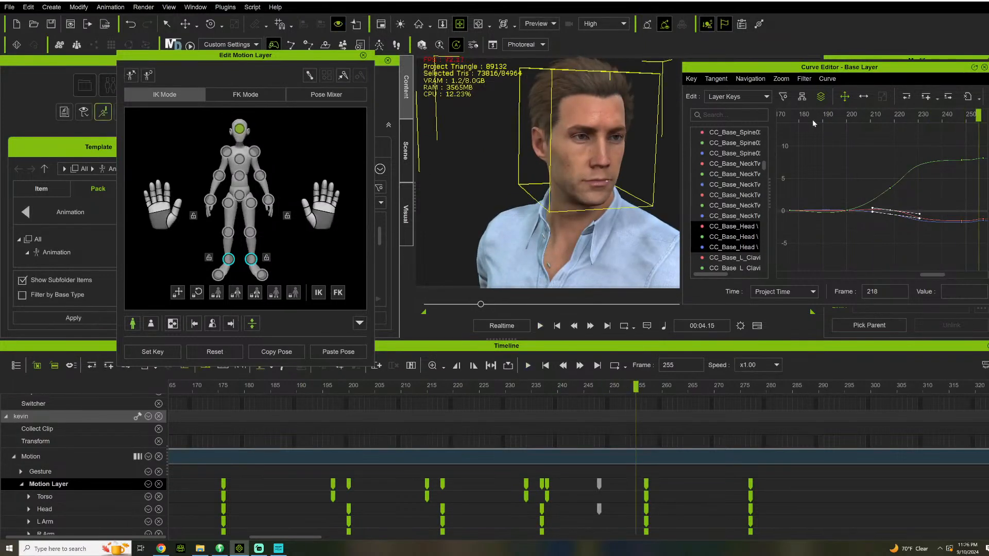
# - Set the green CC_Base_Head curve's settling key to frame 247, value 8.053, with an upward-sloping tangent, and play back the result
pyautogui.click(961, 160)
pyautogui.moveTo(909, 162); pyautogui.dragTo(957, 159)
pyautogui.click(849, 114)
pyautogui.press('space')
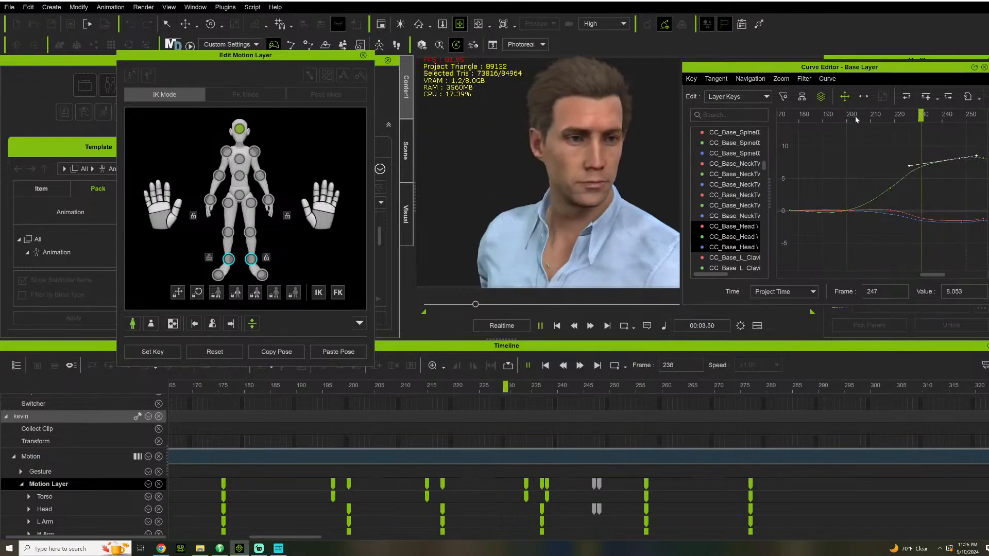
# - Select the lower CC_Base_Head keys at frame 248 and replay the turn repeatedly to examine the head's settling drift
pyautogui.moveTo(972, 238); pyautogui.dragTo(963, 220)
pyautogui.click(874, 119)
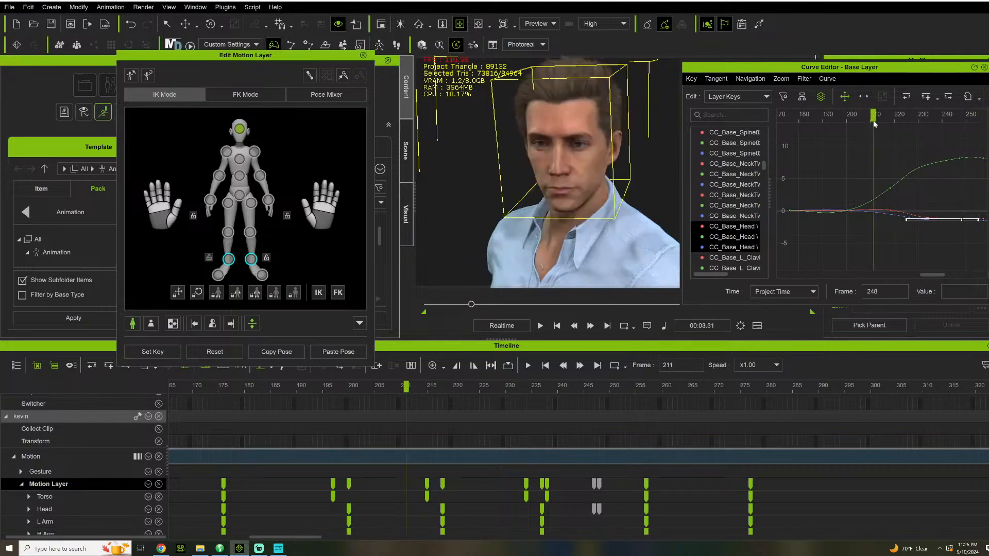
pyautogui.press('space')
pyautogui.press('space')
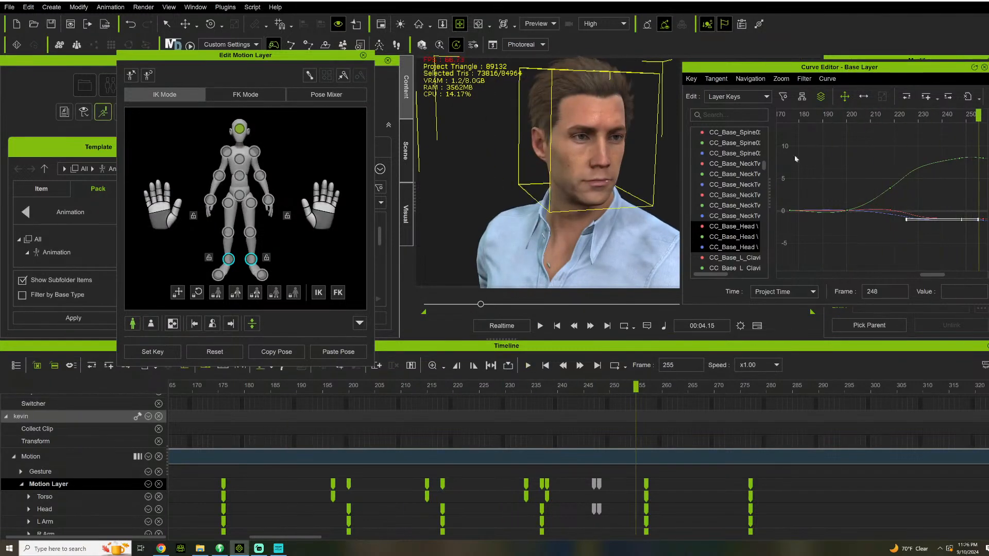
pyautogui.press('space')
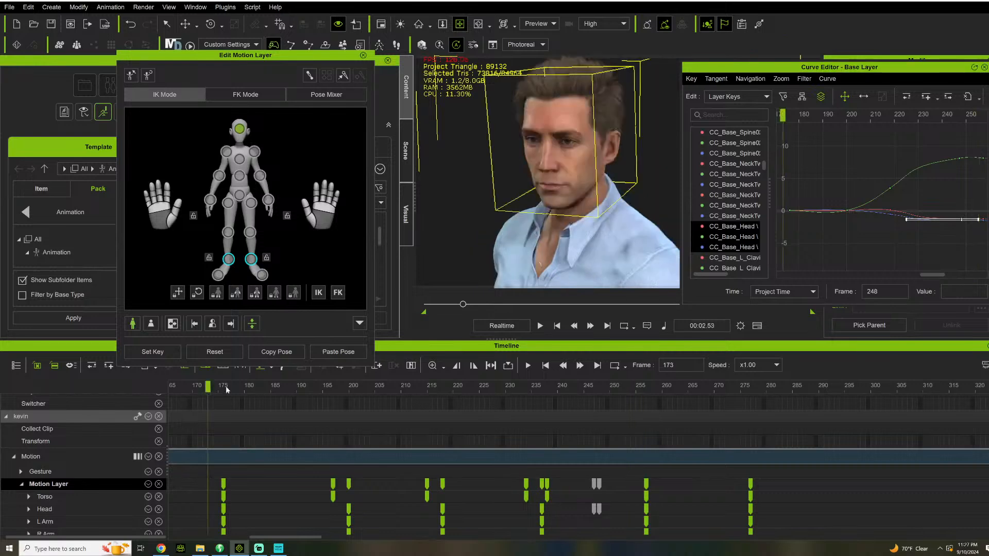
pyautogui.press('space')
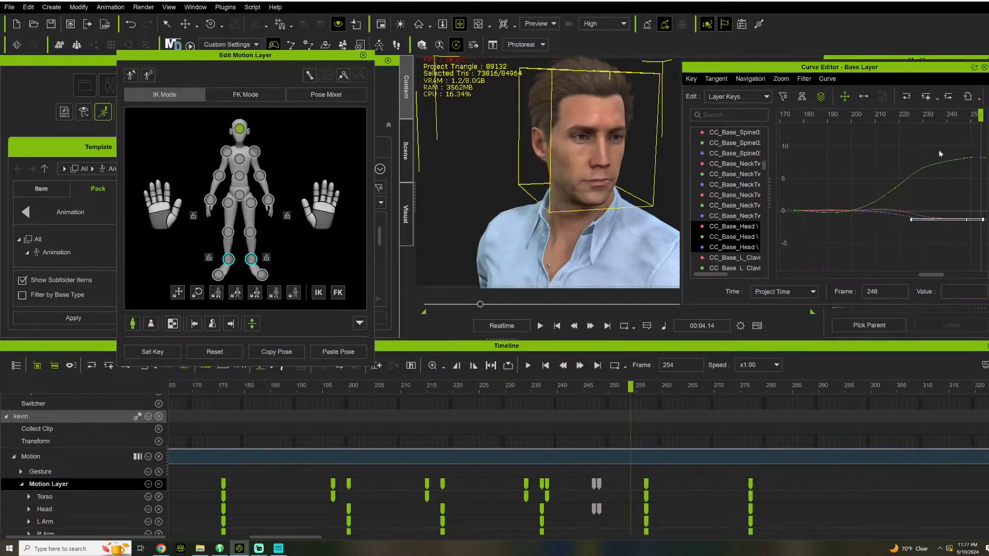
pyautogui.press('space')
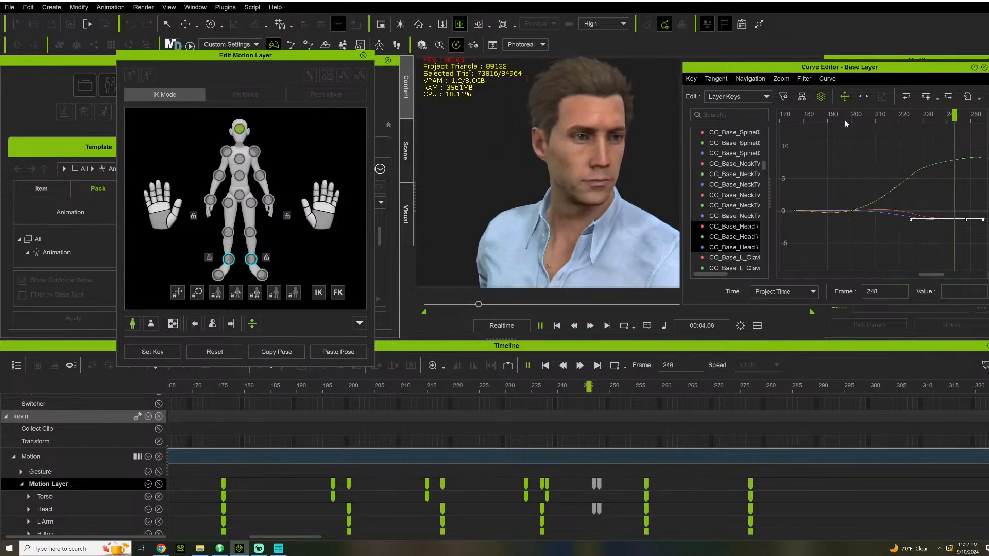
pyautogui.press('space')
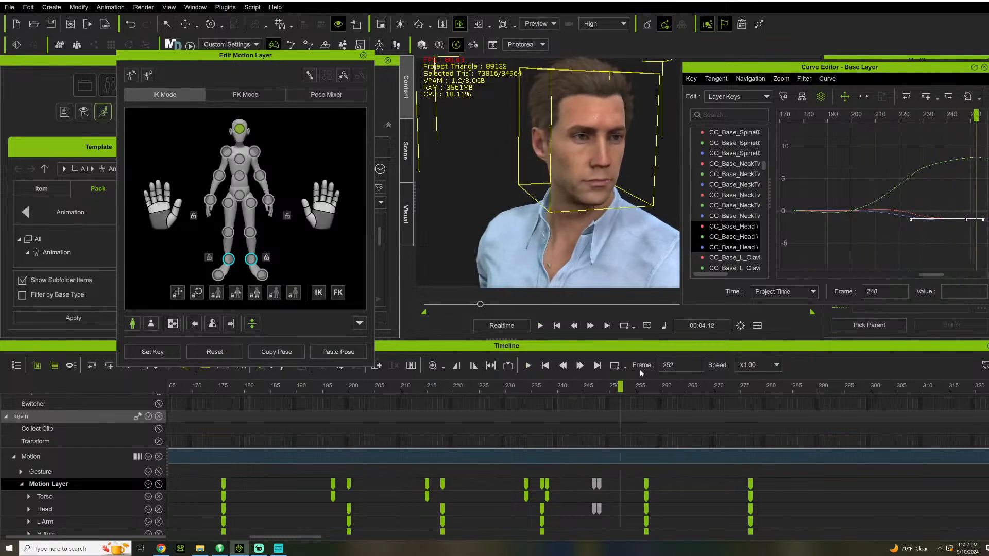
# - Close the Edit Motion Layer dialog and inspect the options available for the Motion Layer keys without applying any
pyautogui.click(363, 55)
pyautogui.moveTo(774, 483); pyautogui.dragTo(239, 487)
pyautogui.rightClick(223, 486)
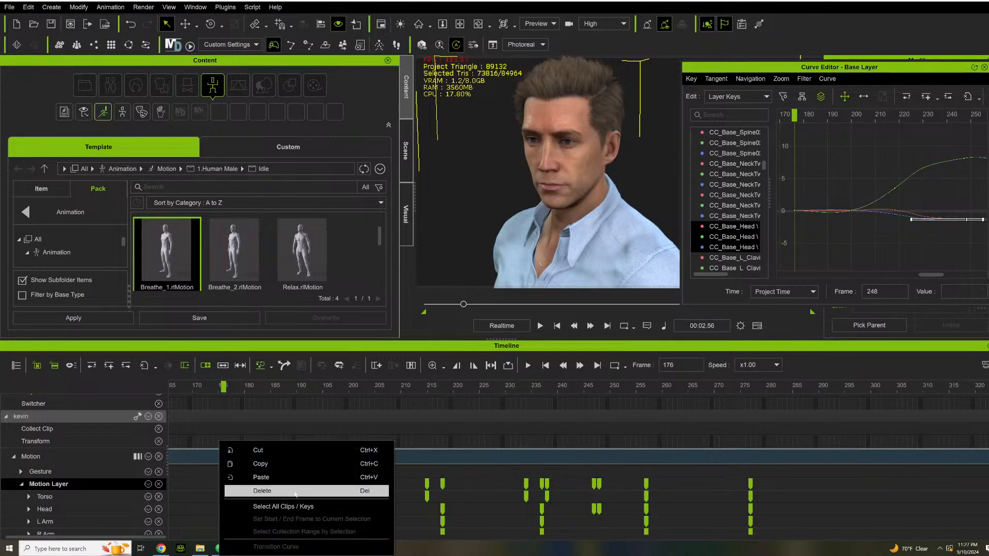
pyautogui.rightClick(526, 486)
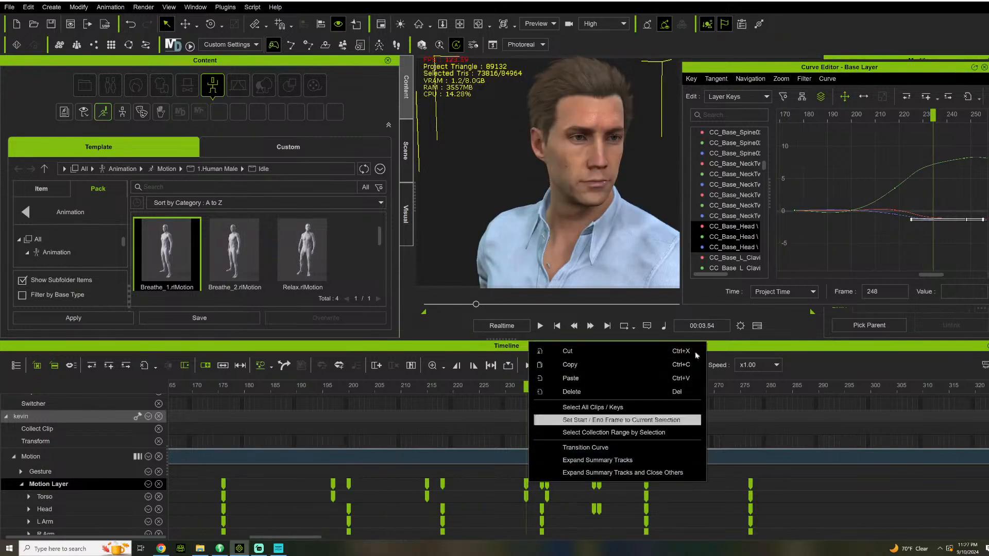
pyautogui.click(923, 231)
pyautogui.scroll(-2, 869, 252)
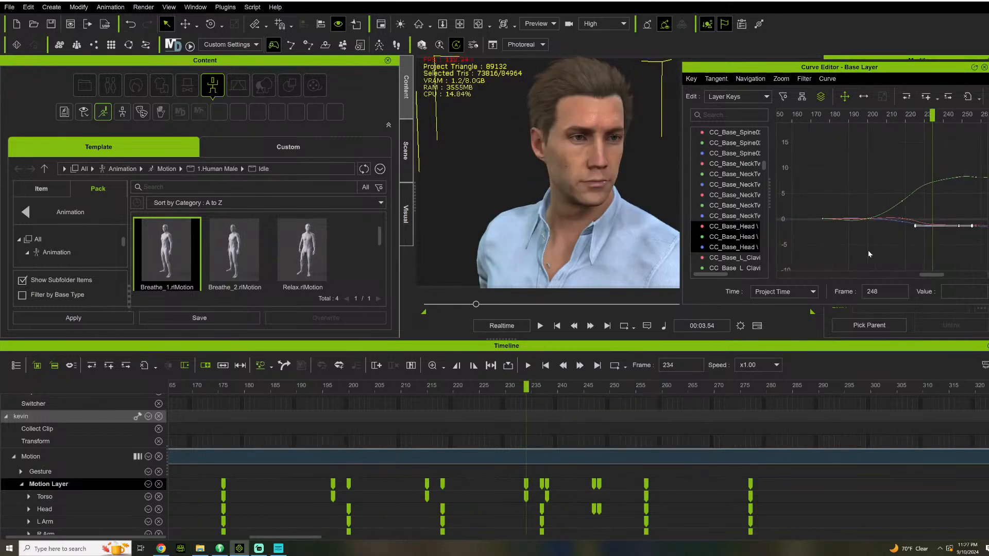
# - Select the keys on the waist-through-head rotation curves and apply a curve adjustment to them
pyautogui.click(741, 250)
pyautogui.scroll(5, 738, 178)
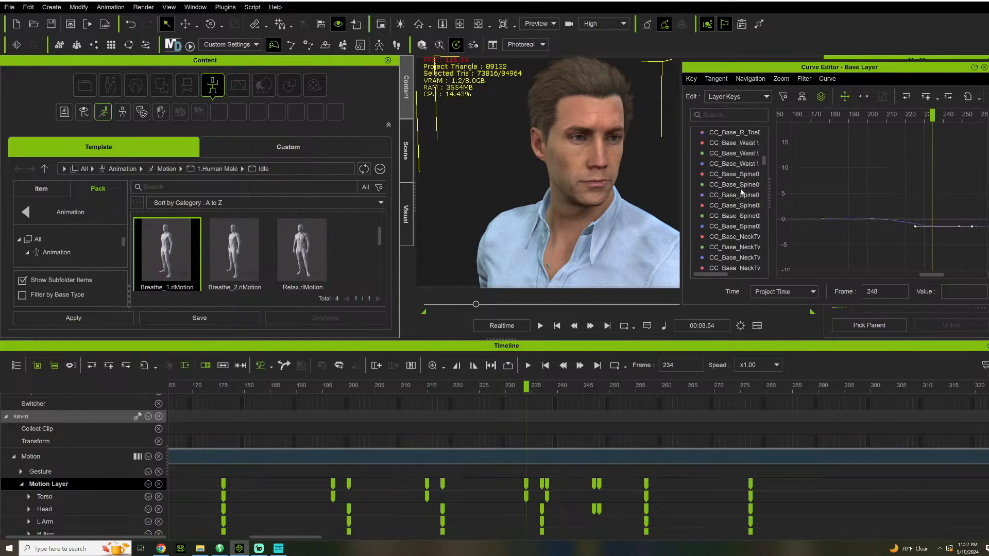
pyautogui.keyDown('shift'); pyautogui.click(731, 174); pyautogui.keyUp('shift')
pyautogui.scroll(-2, 953, 242)
pyautogui.moveTo(974, 251); pyautogui.dragTo(833, 149)
pyautogui.rightClick(866, 143)
pyautogui.moveTo(914, 309)
pyautogui.click(824, 310)
pyautogui.moveTo(482, 237); pyautogui.dragTo(451, 238)
pyautogui.click(479, 302)
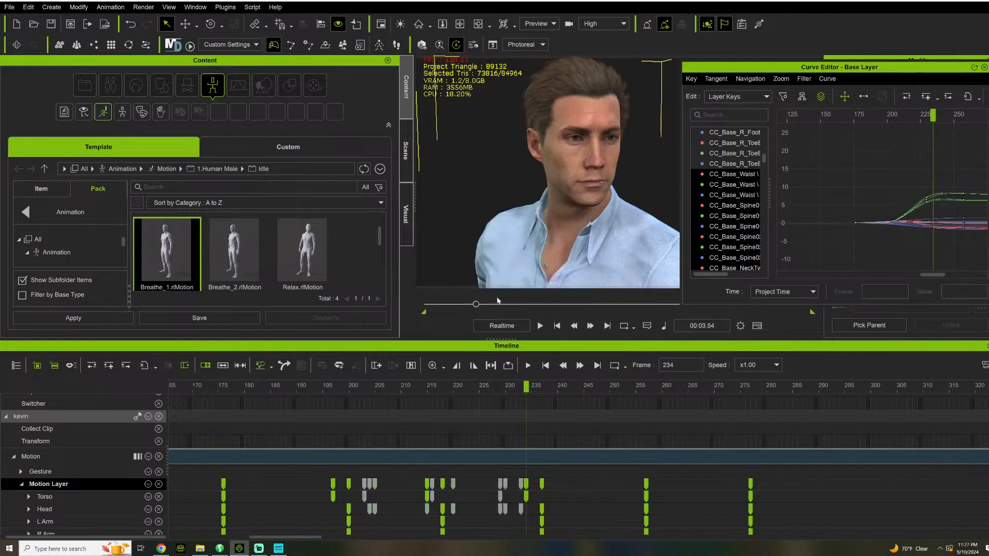
# - Replay the character's turn from about frame 175 to check the adjusted head and torso motion
pyautogui.press('space')
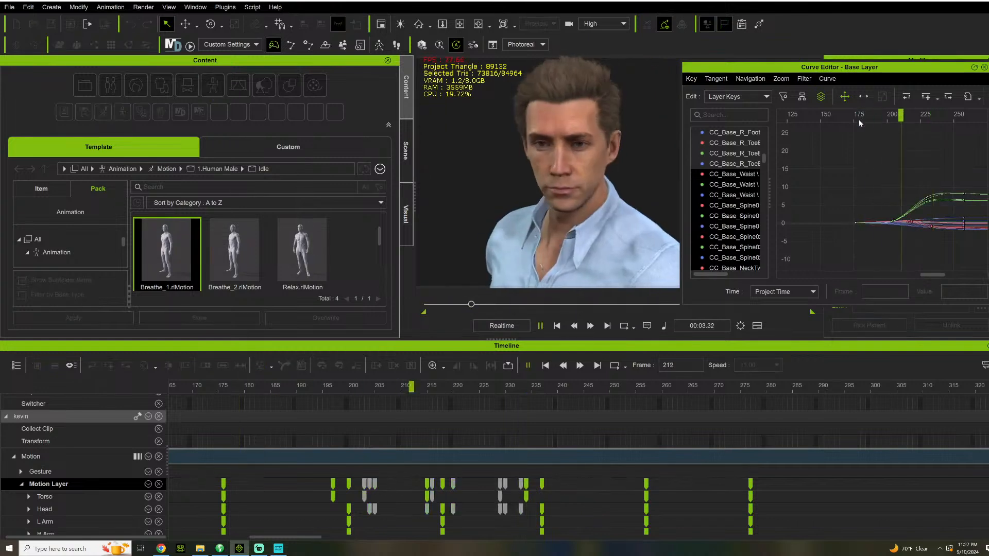
pyautogui.press('space')
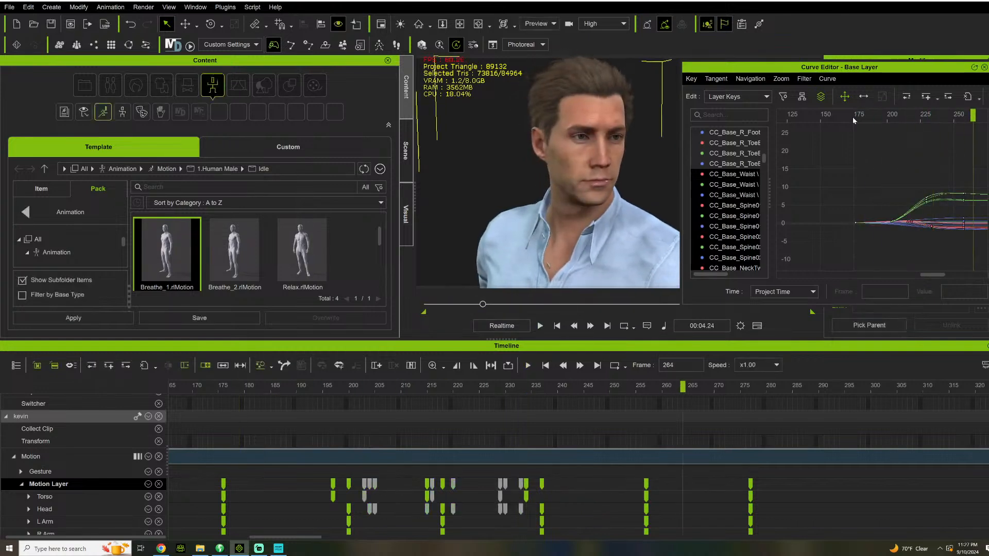
pyautogui.click(211, 394)
pyautogui.press('space')
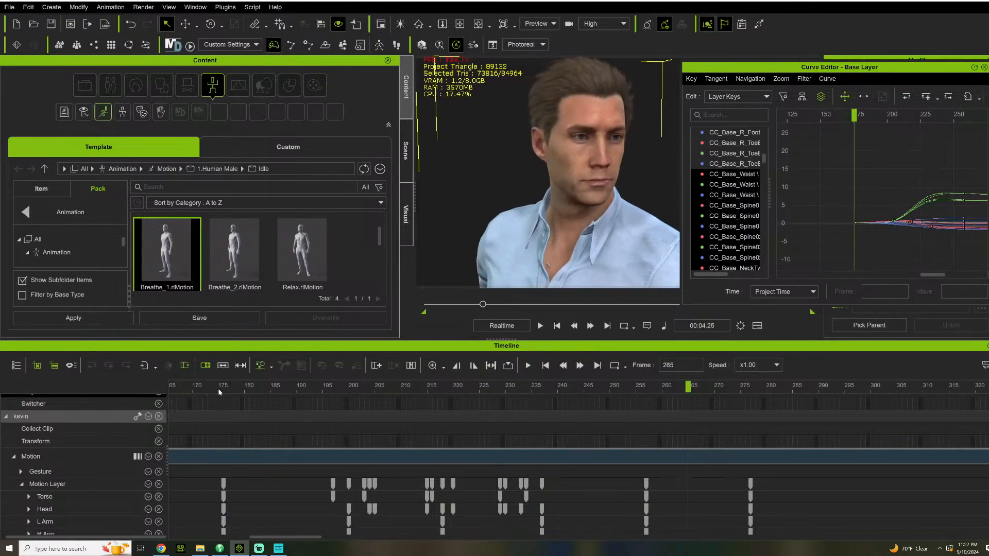
pyautogui.click(219, 392)
pyautogui.press('space')
pyautogui.press('space')
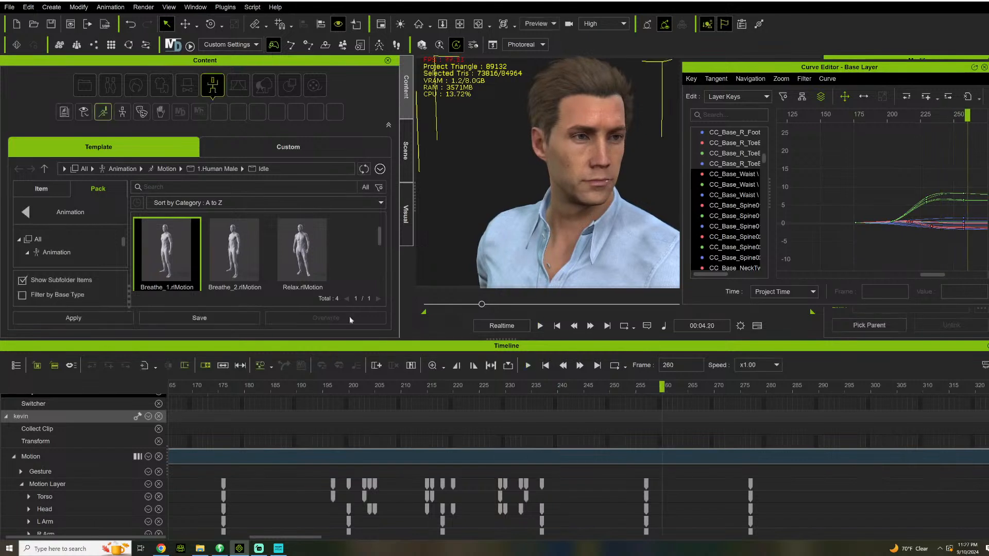
pyautogui.press('space')
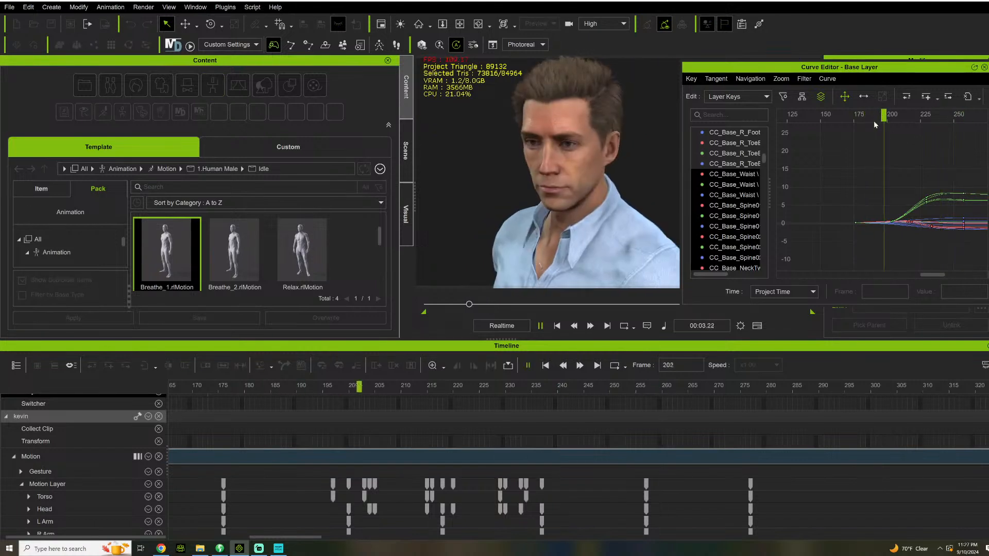
pyautogui.press('space')
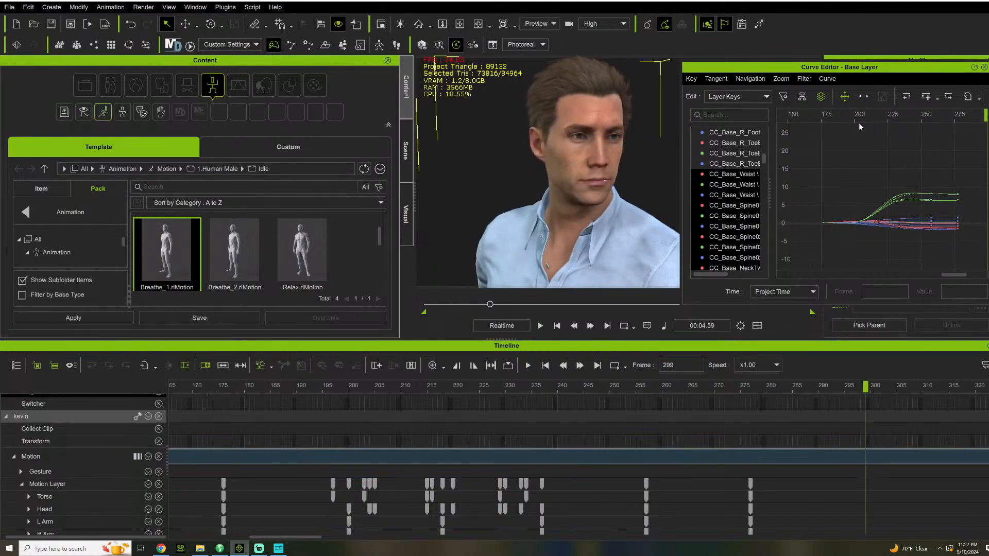
# - Review the turn from frame 174 facing the character's chest, comparing it with the rotation curves between frames 200 and 240
pyautogui.click(821, 122)
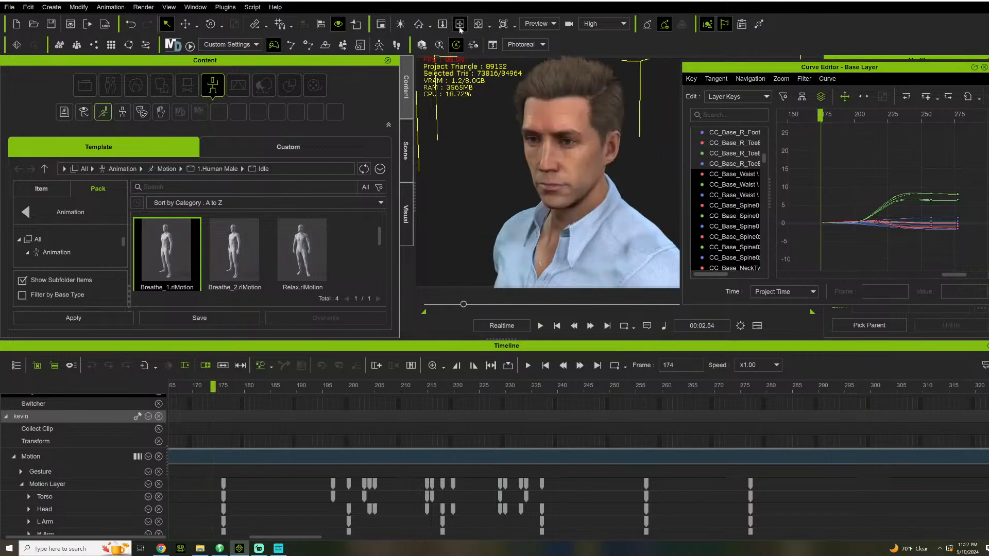
pyautogui.press('space')
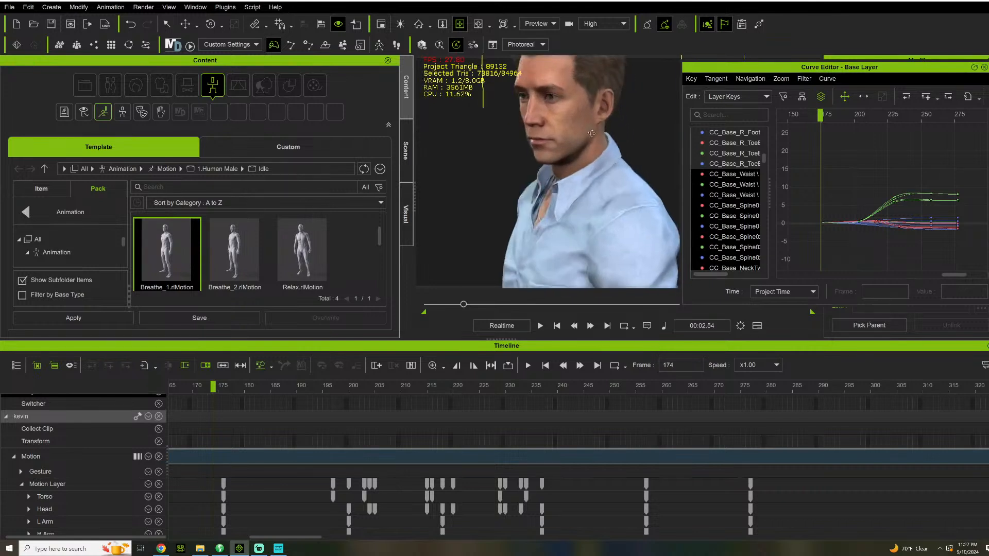
pyautogui.press('space')
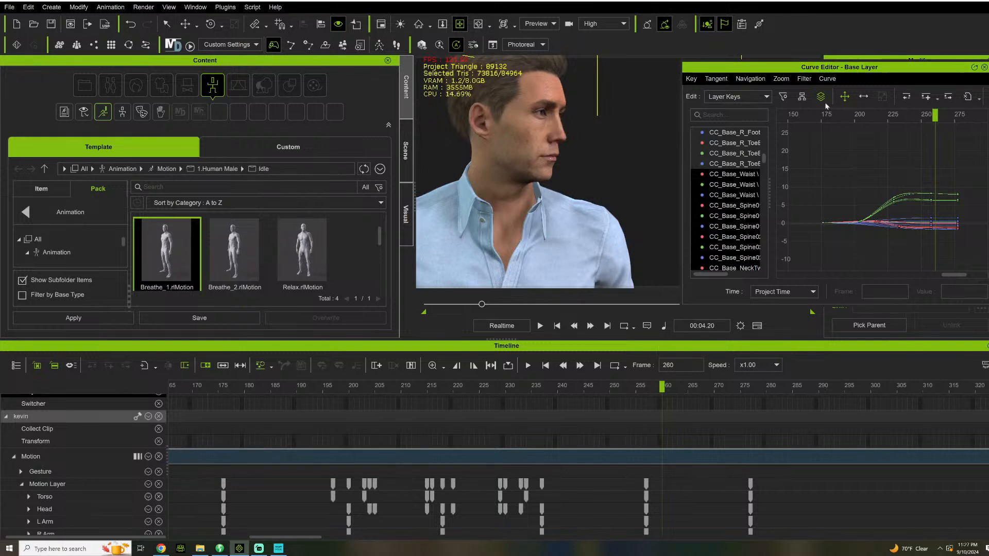
pyautogui.click(828, 119)
pyautogui.press('space')
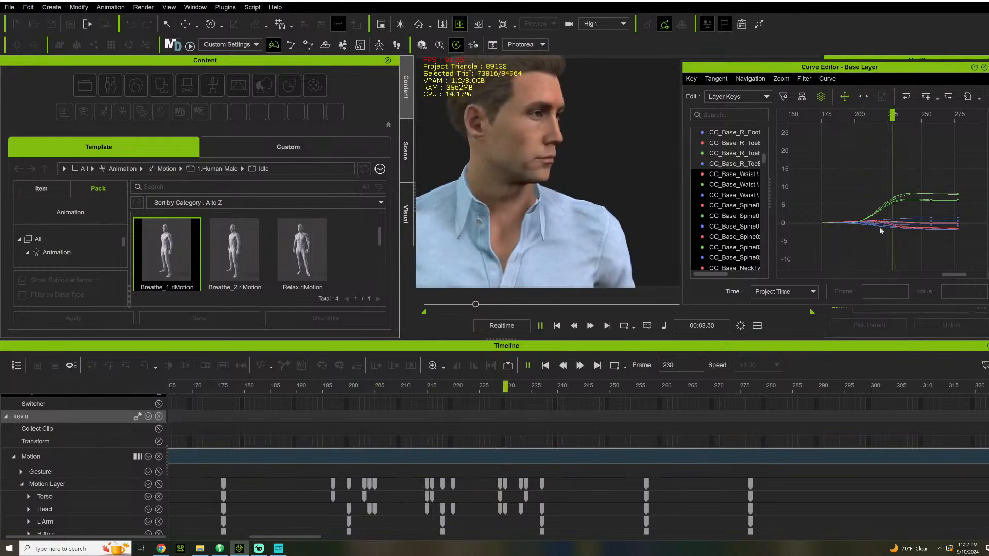
pyautogui.press('space')
pyautogui.scroll(1, 880, 242)
pyautogui.scroll(3, 879, 239)
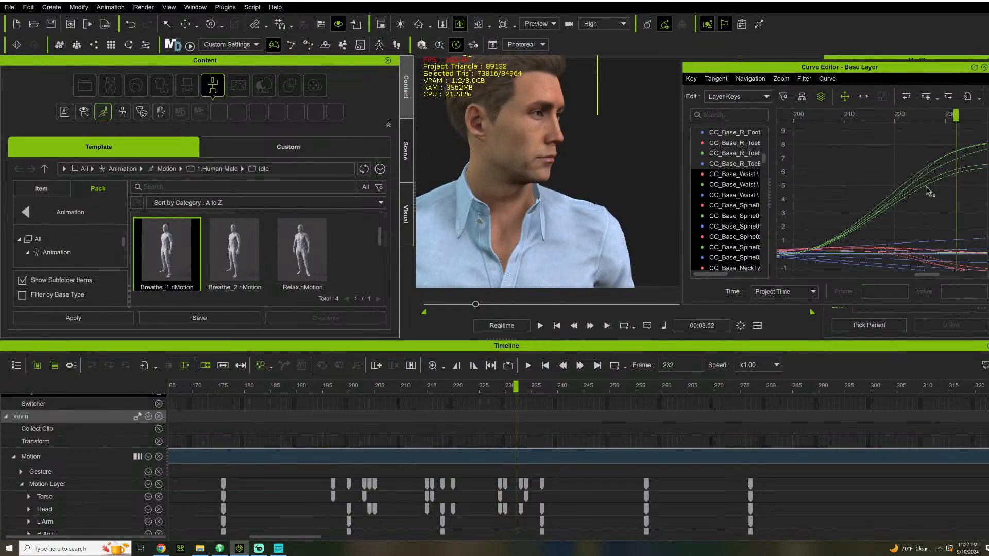
pyautogui.scroll(-2, 971, 154)
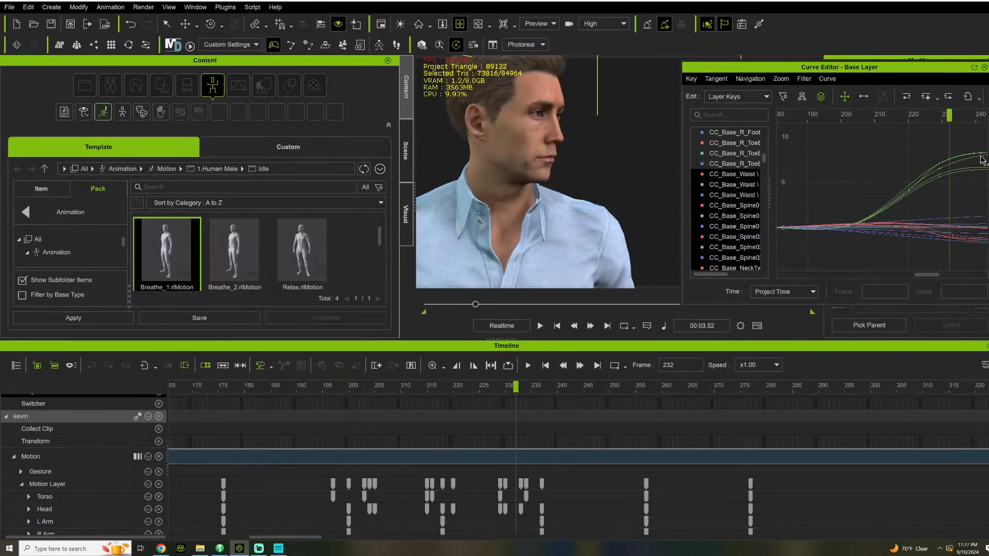
pyautogui.click(786, 117)
pyautogui.press('space')
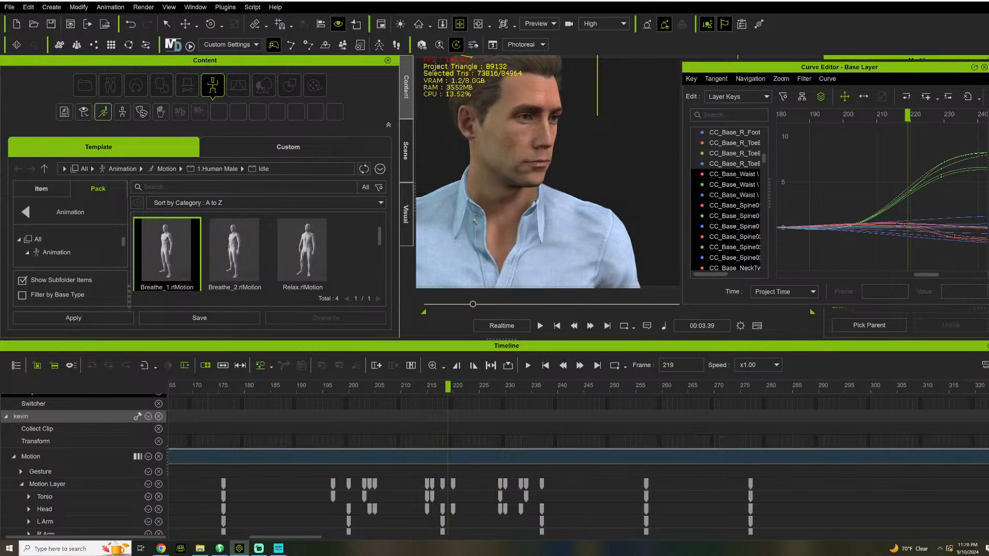
# - Replay the turn repeatedly from between frames 180 and 200 to examine how the head leads the neck and spine
pyautogui.rightClick(523, 464)
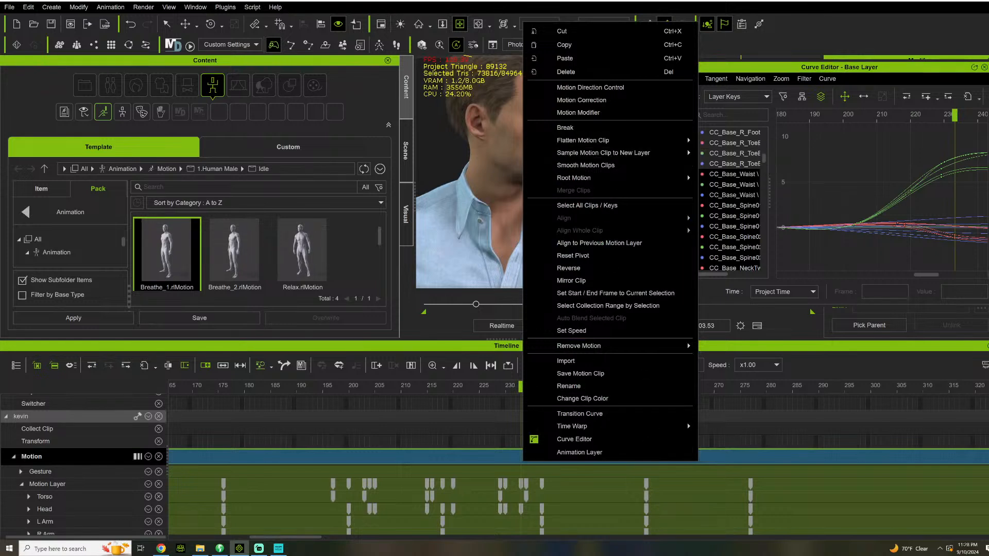
pyautogui.click(847, 118)
pyautogui.moveTo(805, 118); pyautogui.dragTo(810, 137)
pyautogui.press('space')
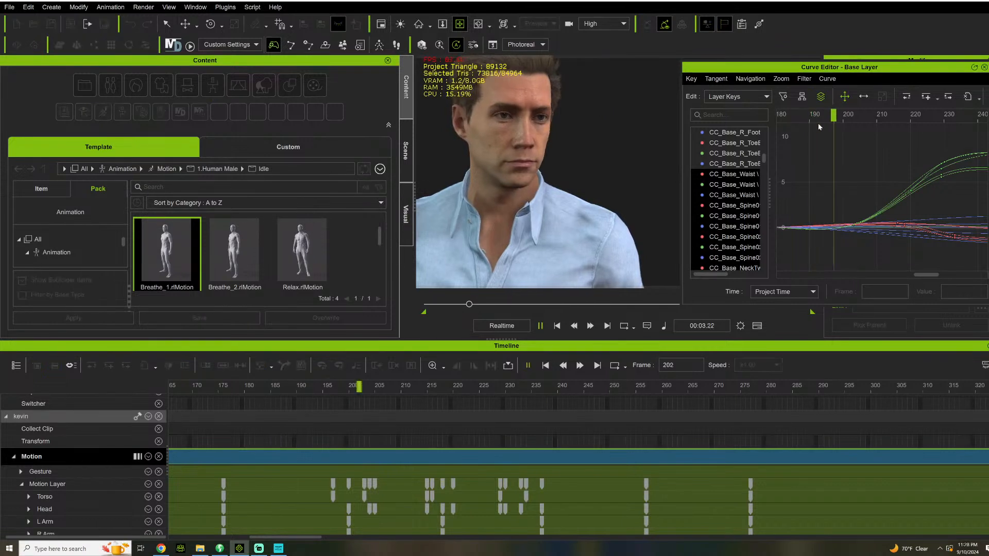
pyautogui.press('space')
pyautogui.click(788, 117)
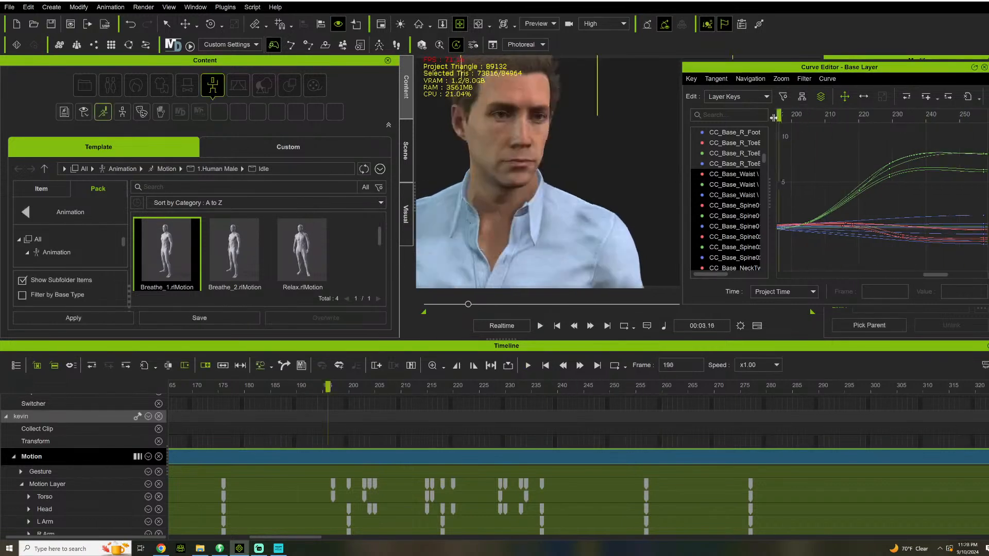
pyautogui.press('space')
pyautogui.press('space')
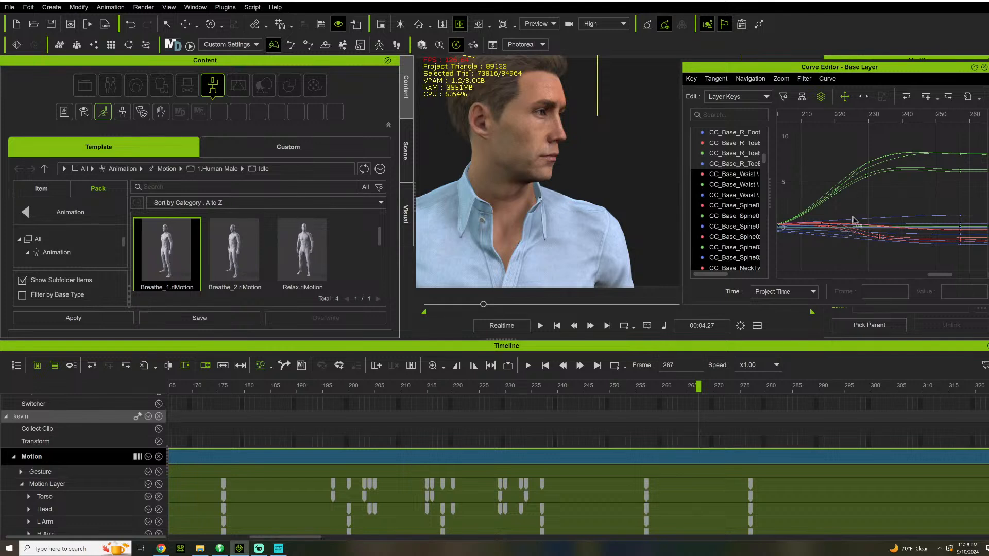
pyautogui.scroll(-2, 886, 187)
pyautogui.scroll(-2, 882, 184)
pyautogui.click(790, 116)
pyautogui.press('space')
pyautogui.press('space')
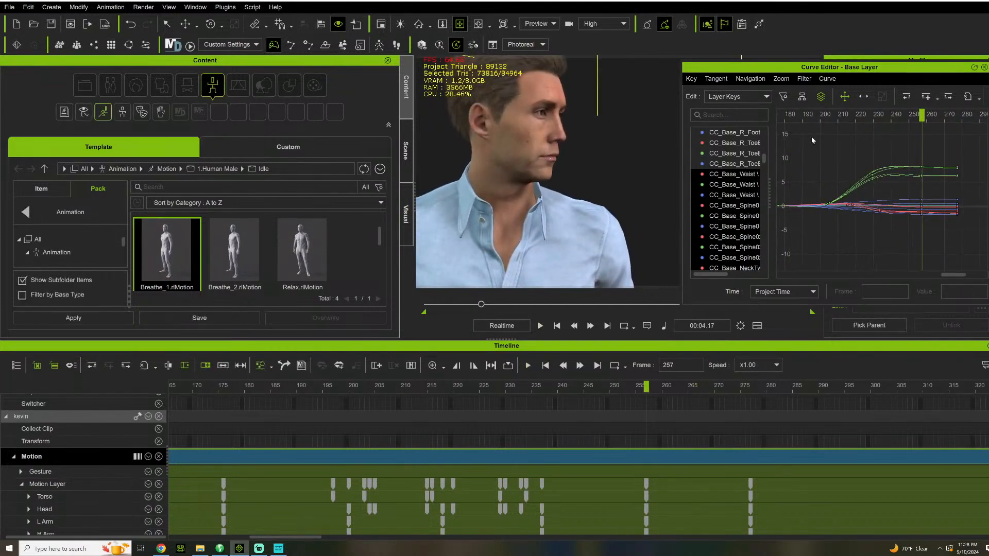
pyautogui.click(791, 117)
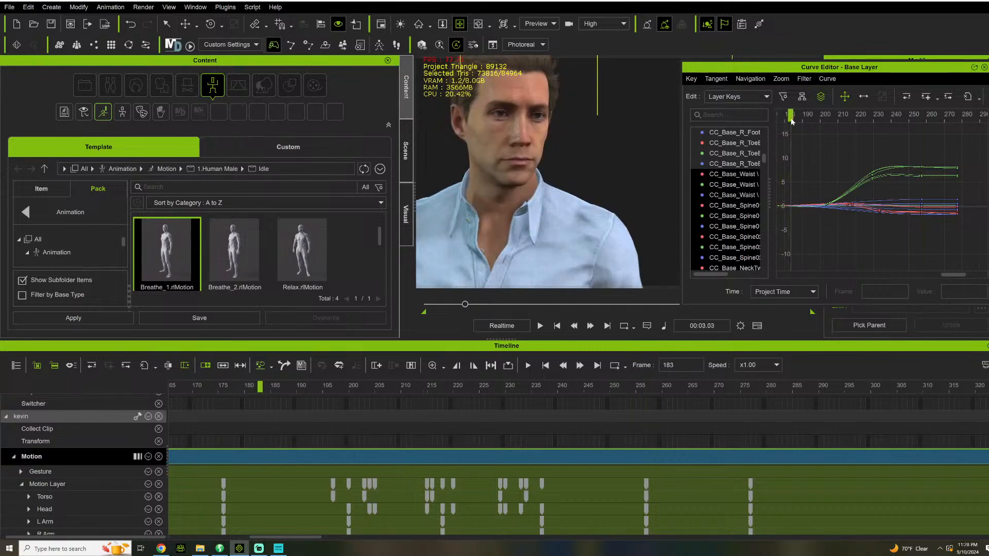
pyautogui.press('space')
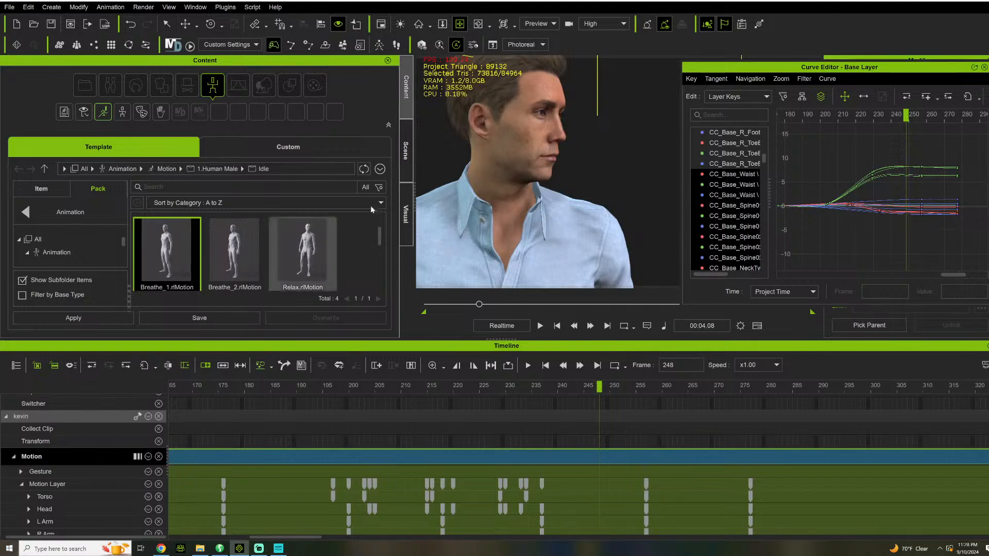
# - Play the turn from about frame 170 and examine it from the character's side against the full curves
pyautogui.moveTo(796, 115); pyautogui.dragTo(766, 117)
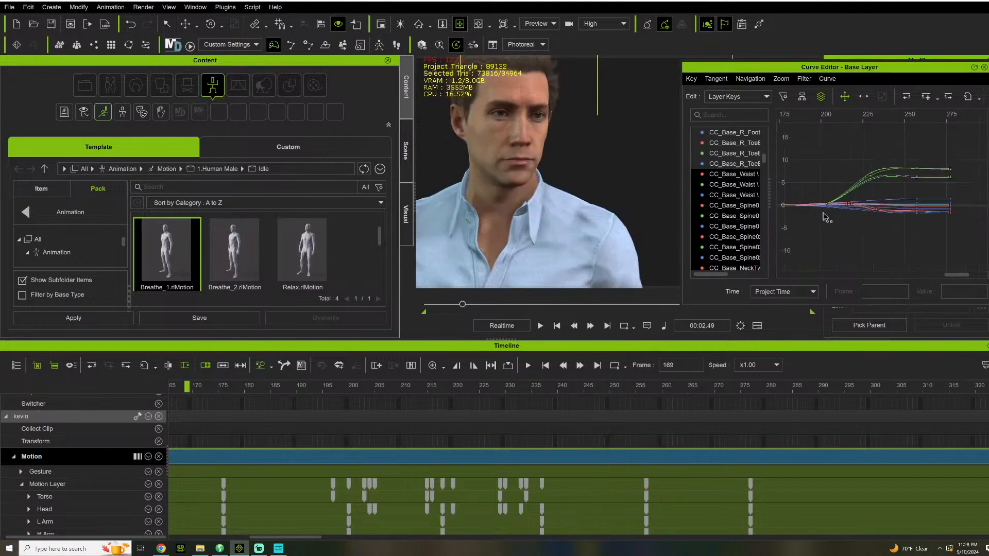
pyautogui.scroll(-2, 816, 229)
pyautogui.moveTo(977, 276); pyautogui.dragTo(943, 276)
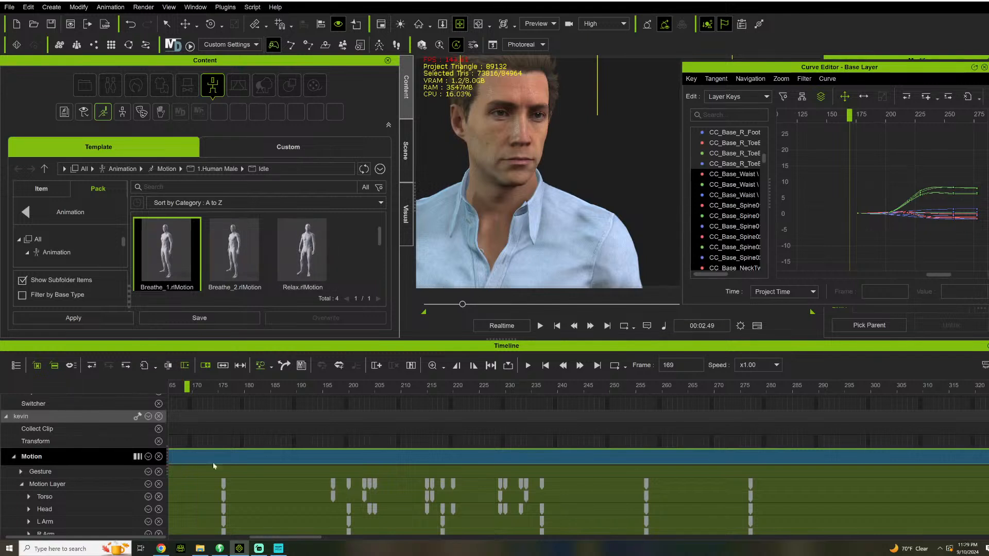
pyautogui.press('space')
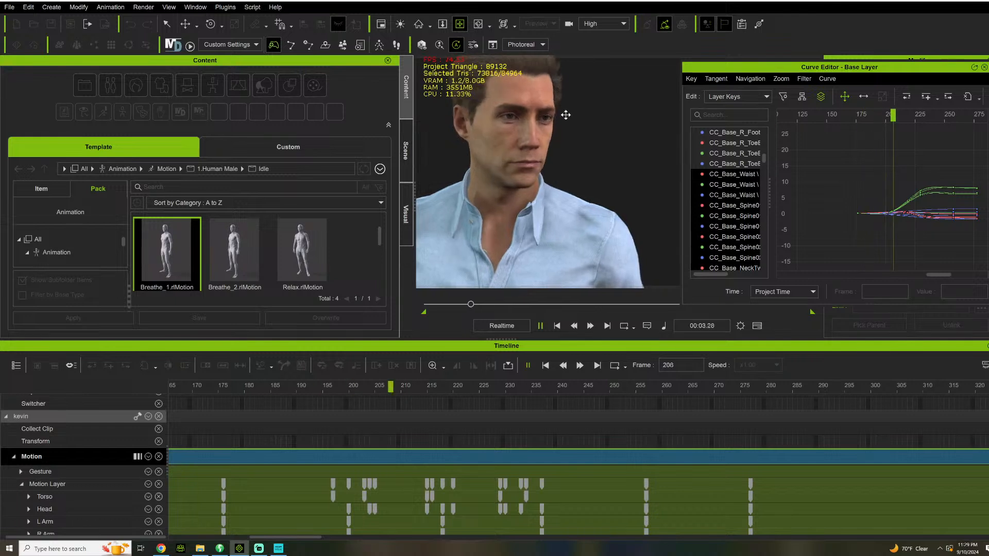
pyautogui.press('space')
pyautogui.moveTo(591, 114); pyautogui.dragTo(444, 117, button='right')
pyautogui.moveTo(620, 124); pyautogui.dragTo(471, 140, button='right')
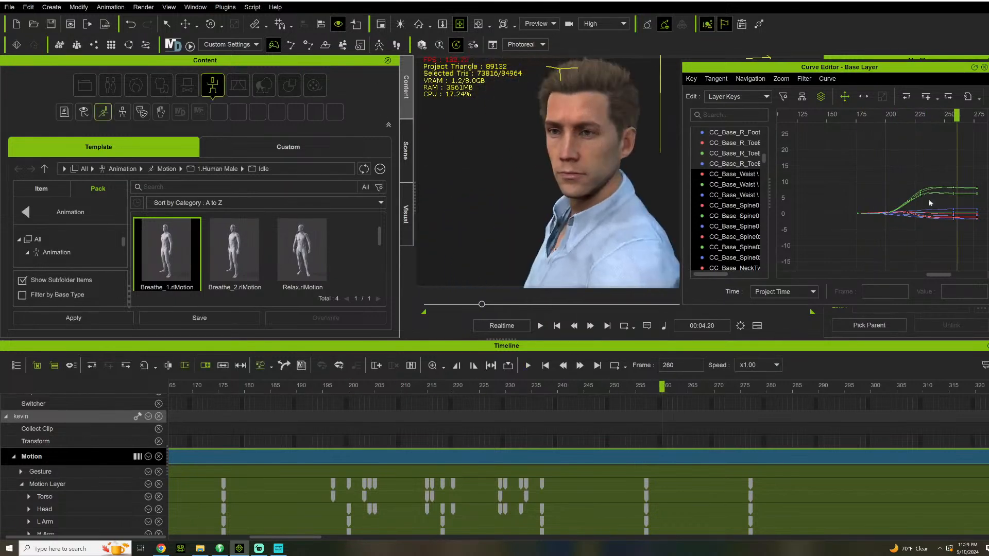
pyautogui.press('space')
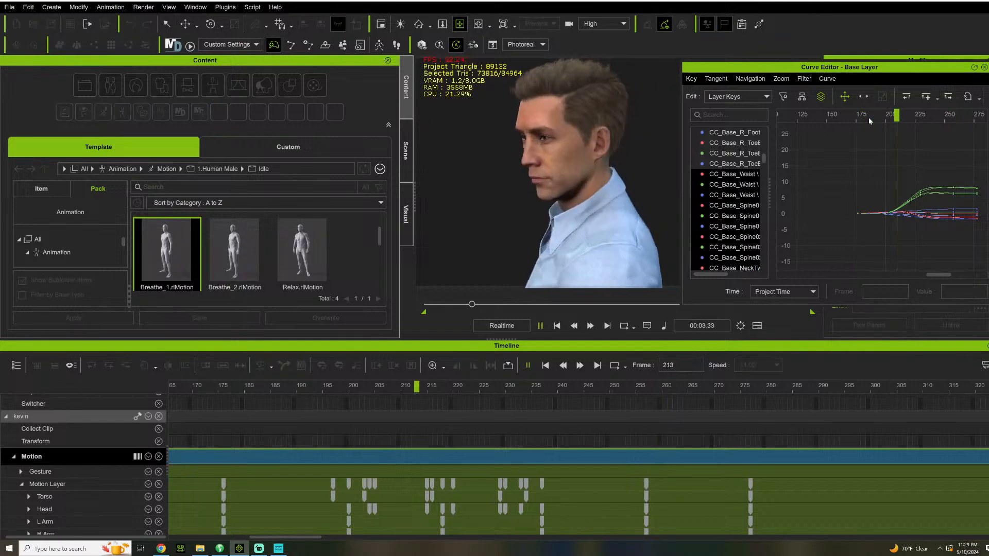
pyautogui.press('space')
pyautogui.press('space')
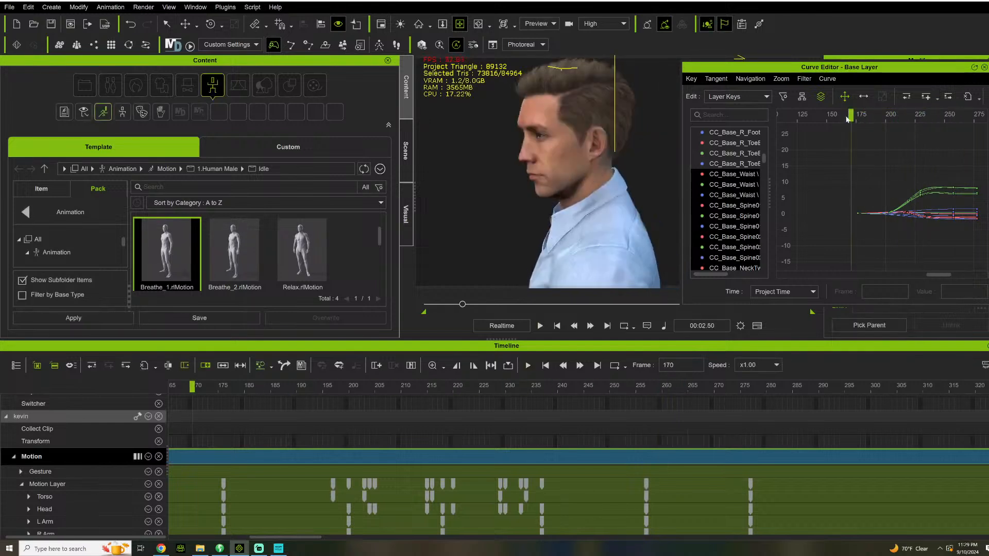
pyautogui.press('space')
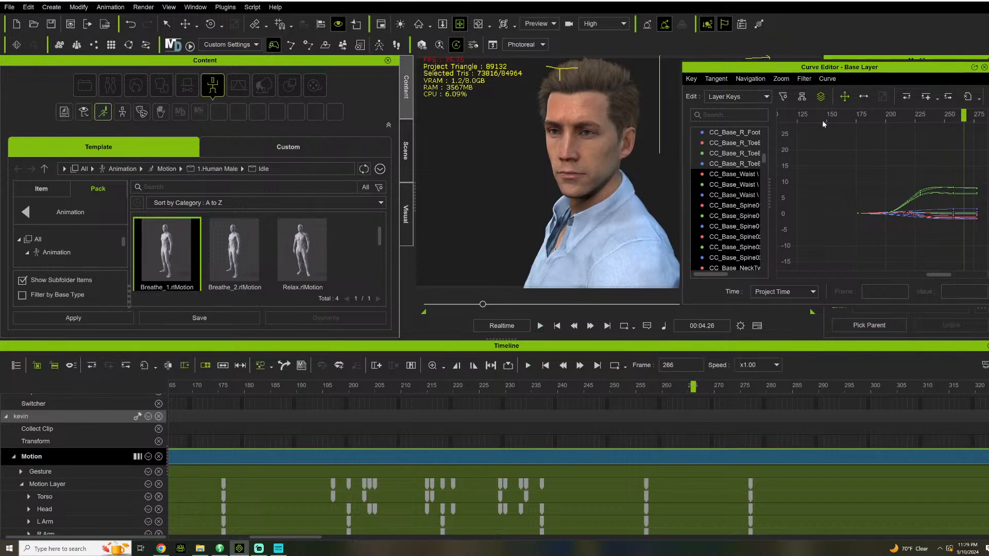
pyautogui.click(859, 116)
pyautogui.press('space')
pyautogui.press('space')
pyautogui.scroll(3, 928, 206)
pyautogui.scroll(2, 918, 201)
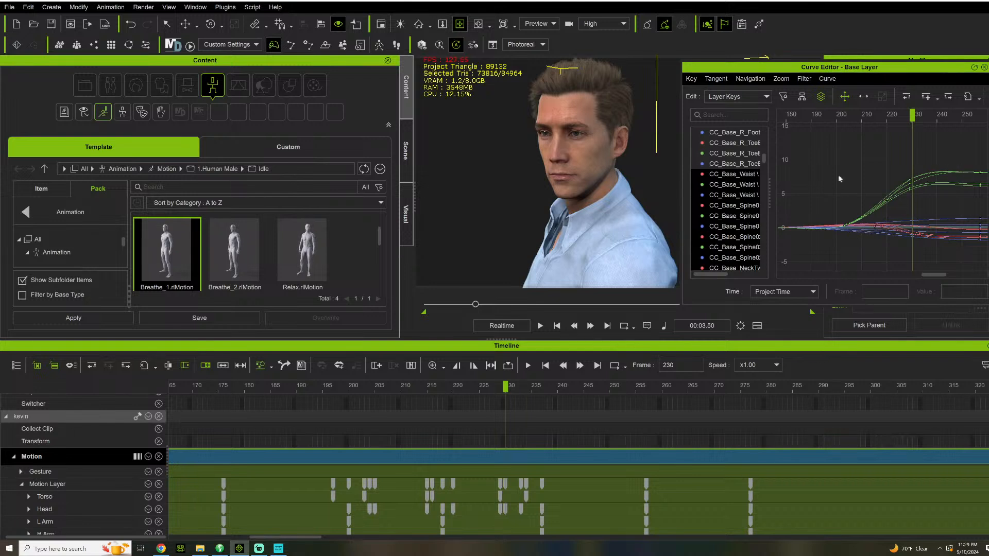
# - Replay the turn in profile from about frame 182 and compare the motion with the waist, spine and head curves
pyautogui.press('space')
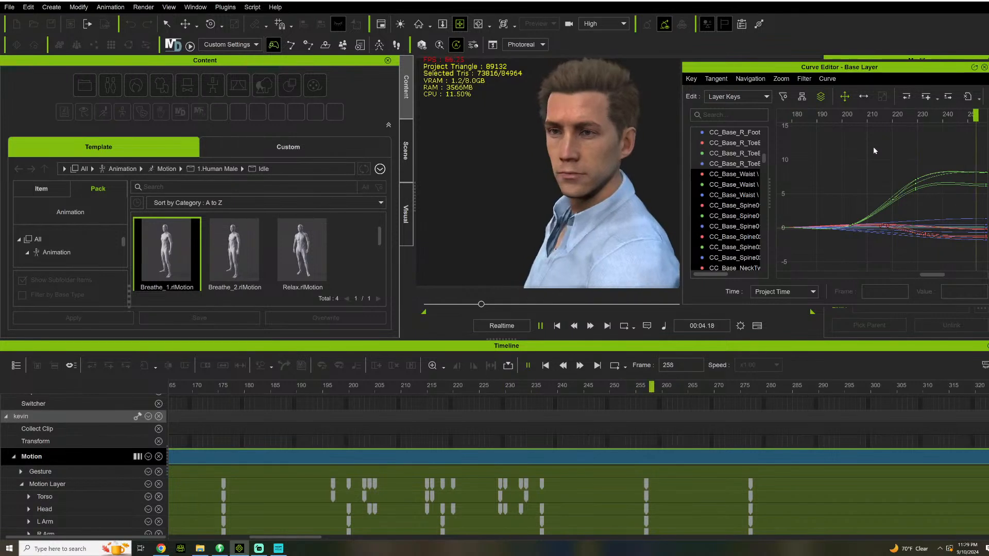
pyautogui.press('space')
pyautogui.click(784, 120)
pyautogui.press('space')
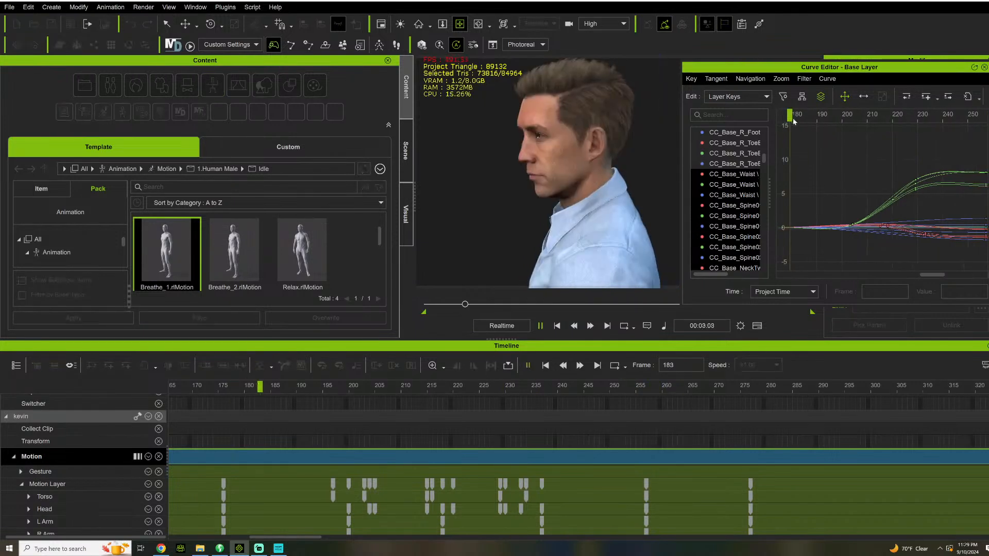
pyautogui.press('space')
pyautogui.click(797, 122)
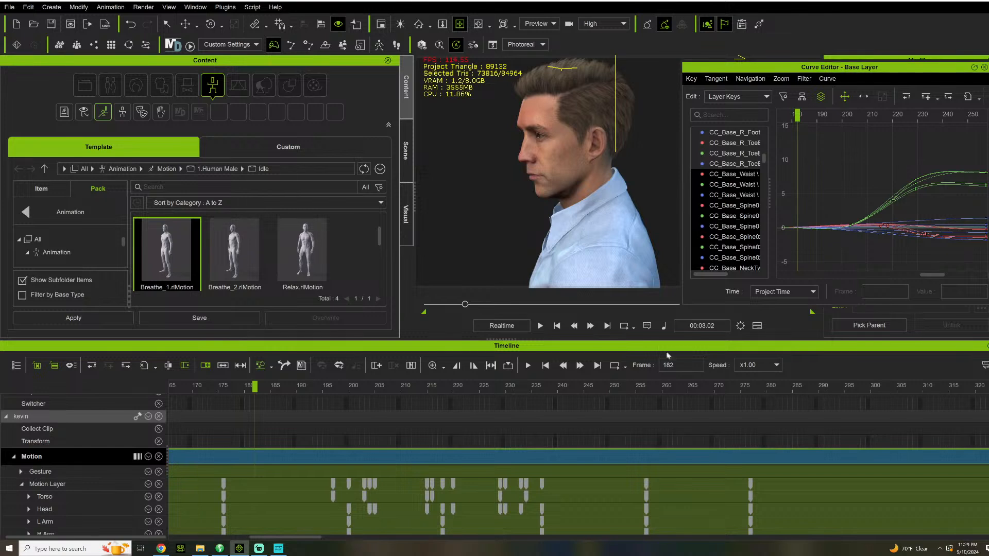
pyautogui.press('space')
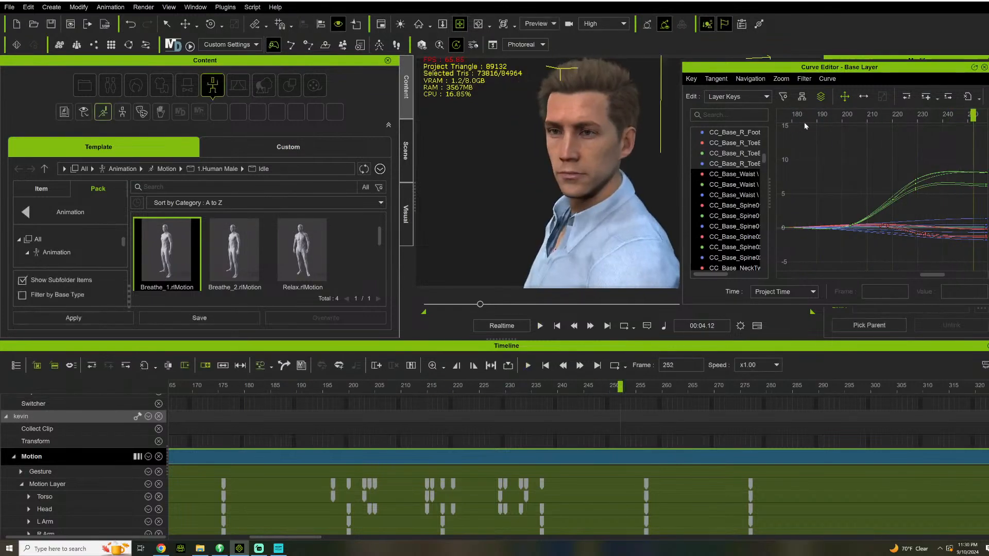
pyautogui.scroll(-4, 852, 139)
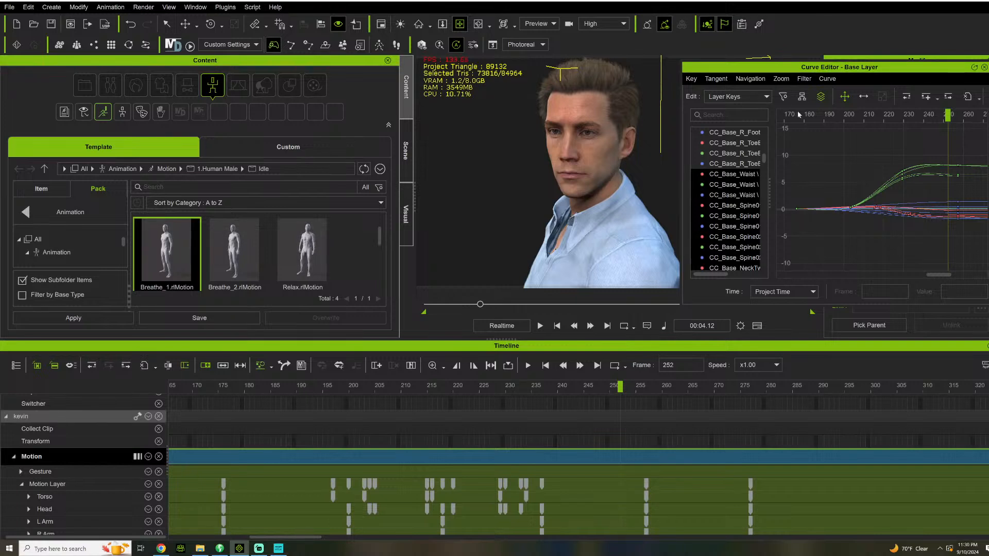
# - Replay the turn once more and close the Curve Editor
pyautogui.press('space')
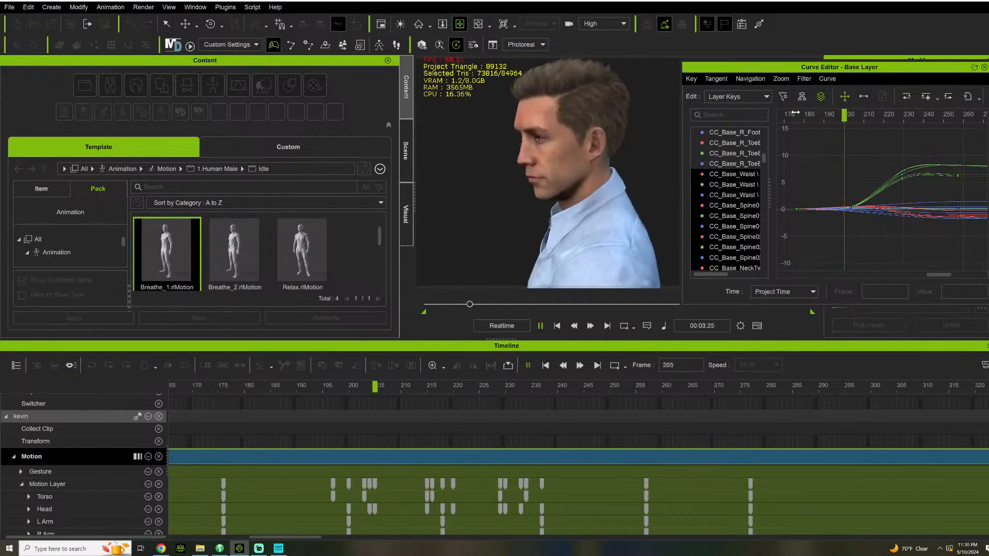
pyautogui.press('space')
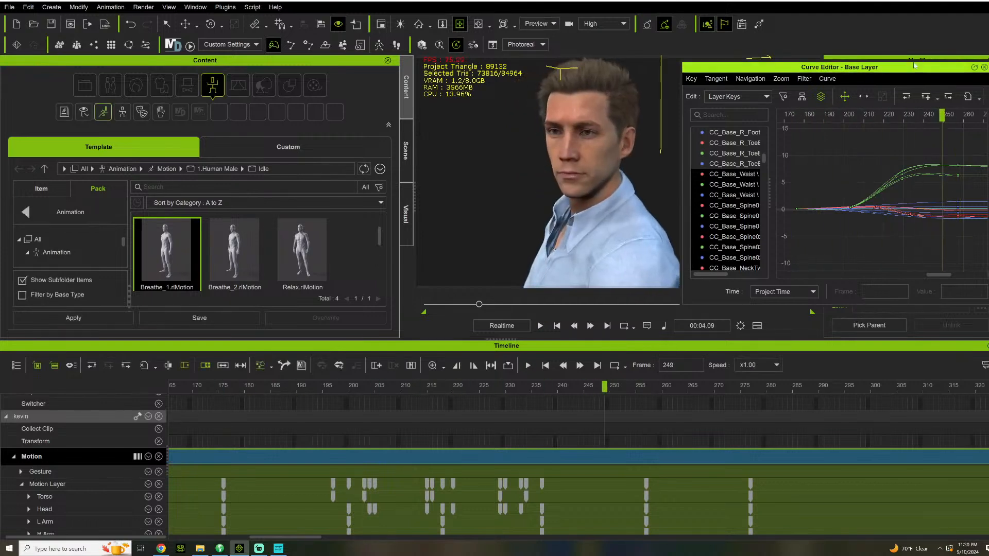
pyautogui.click(984, 68)
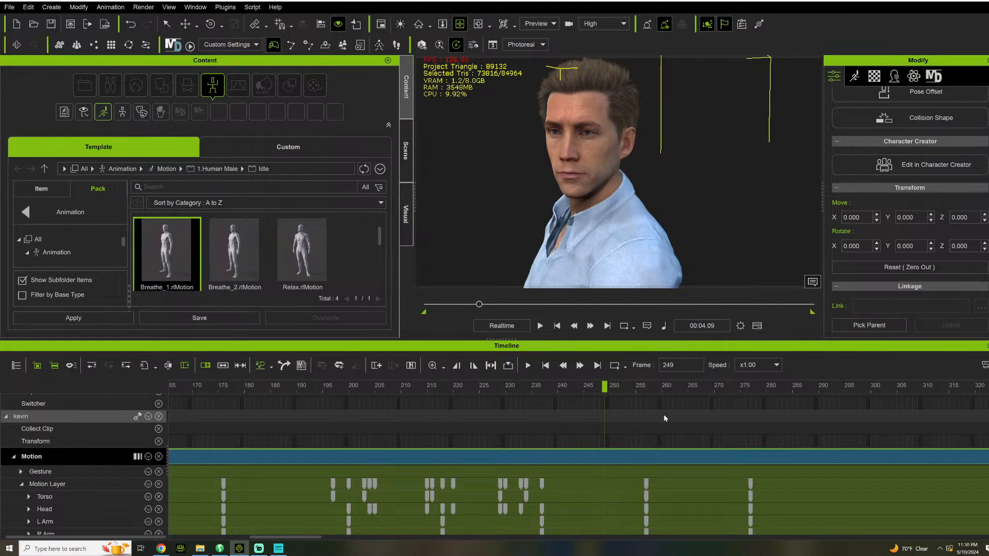
# - Try flattening the character's motion clip so its layer keys are baked in, and undo the flattening
pyautogui.click(442, 450)
pyautogui.rightClick(442, 450)
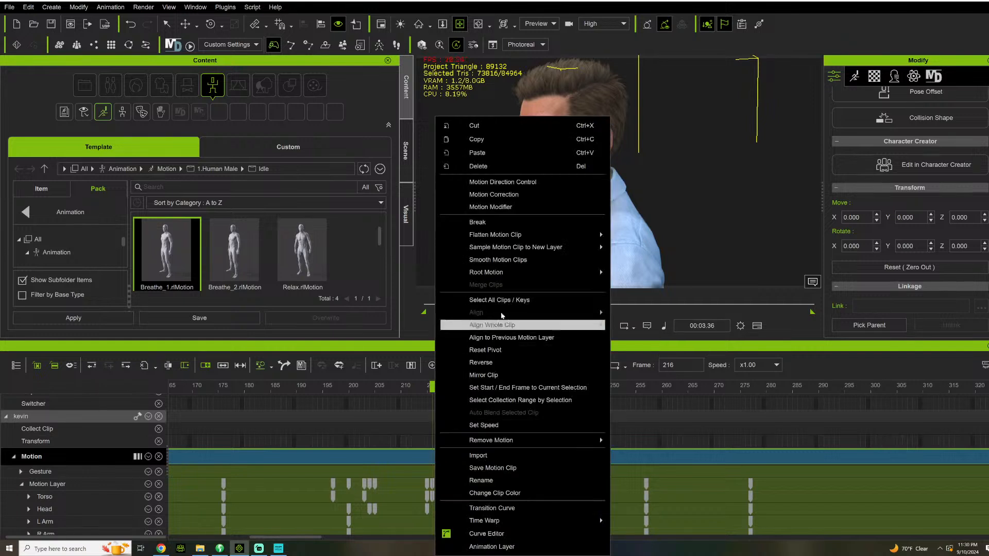
pyautogui.moveTo(511, 235)
pyautogui.click(653, 235)
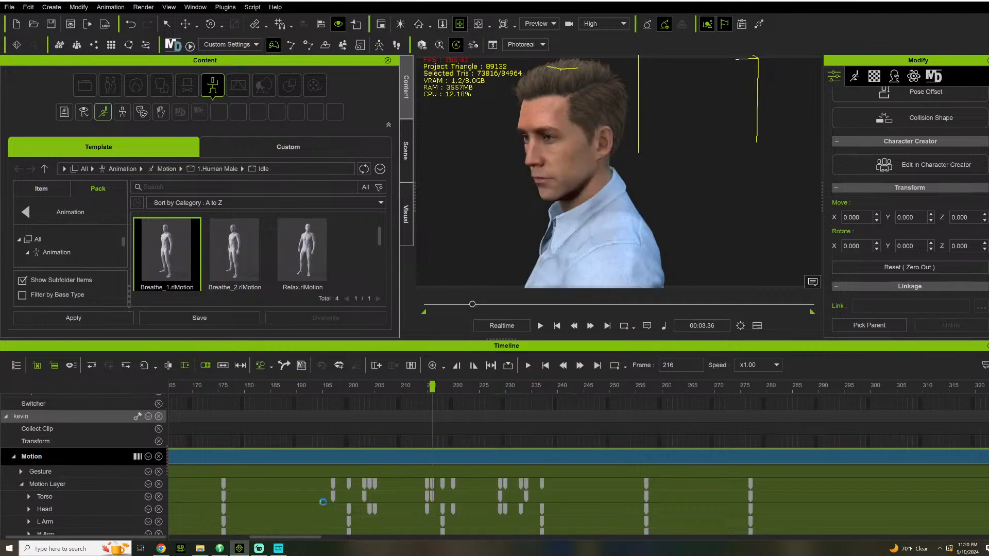
pyautogui.moveTo(306, 537); pyautogui.dragTo(211, 537)
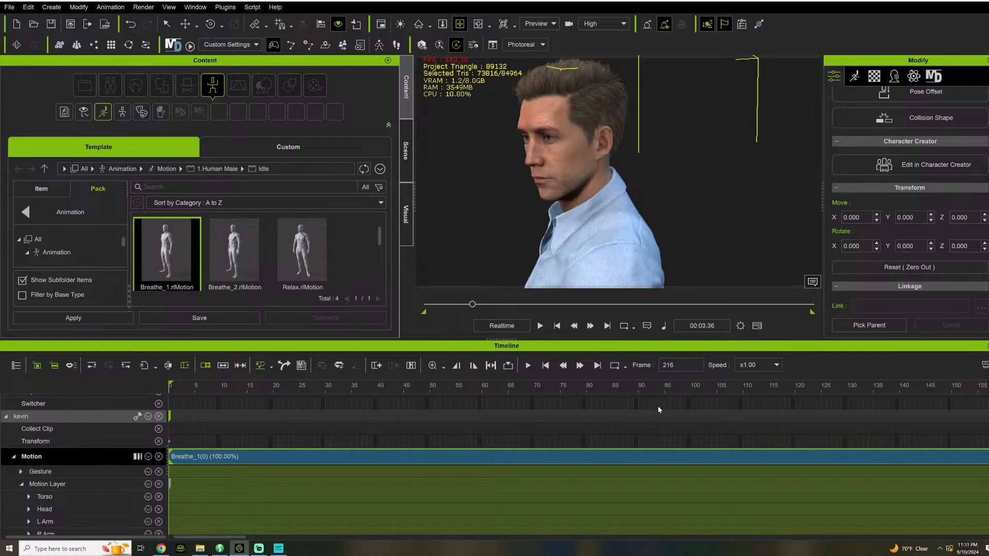
pyautogui.hotkey('ctrl', 'z')
# - Return to the turn's keys between frames 175 and 280 and collapse the Motion Layer tracks
pyautogui.moveTo(226, 538); pyautogui.dragTo(288, 537)
pyautogui.scroll(-1, 386, 452)
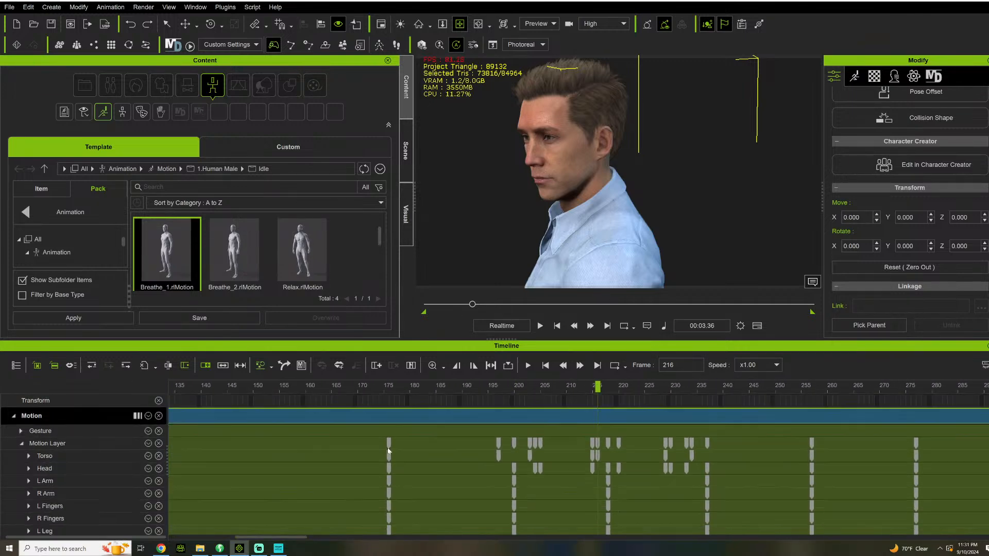
pyautogui.scroll(1, 51, 464)
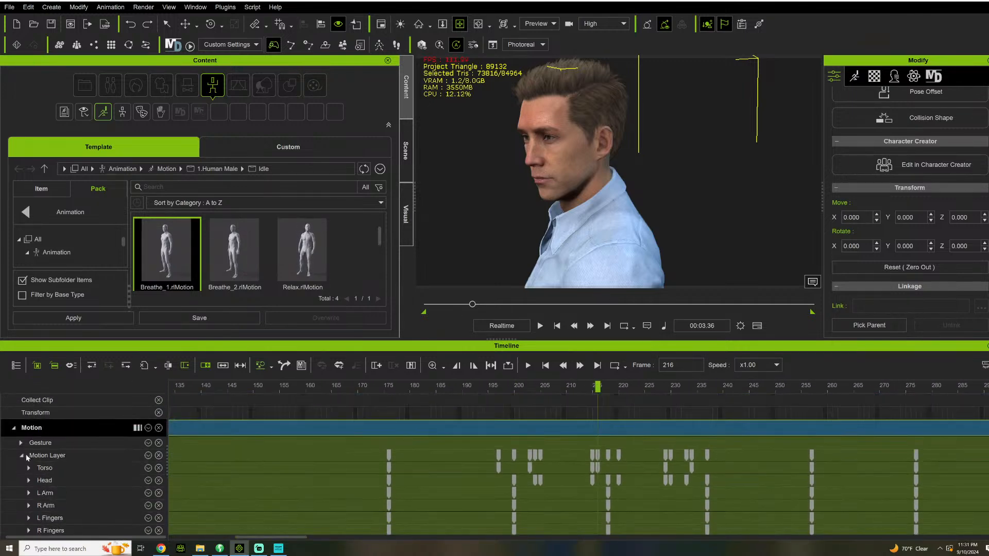
pyautogui.click(25, 454)
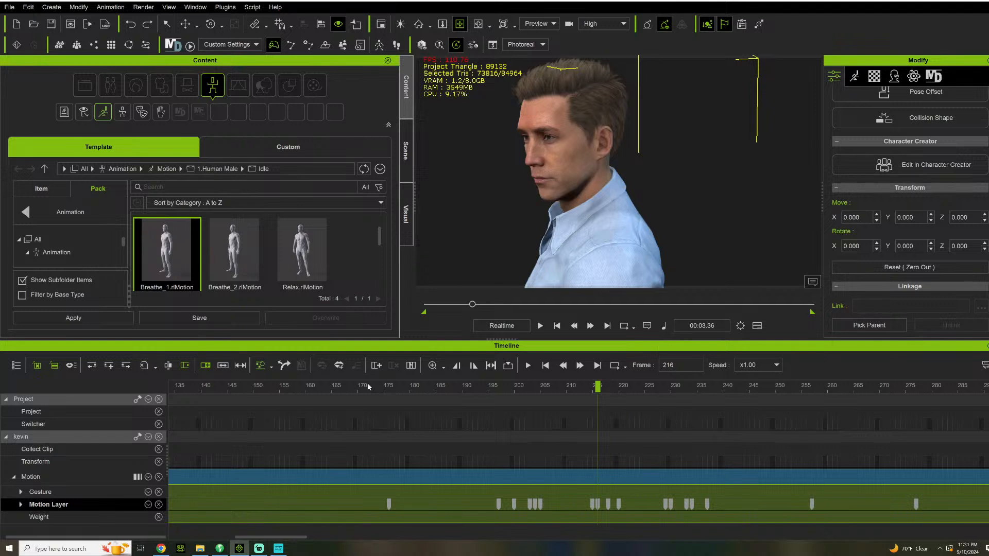
# - Set the current frame to 164 and open the Face Key editor beside a front view of the character's face
pyautogui.moveTo(318, 390)
pyautogui.mouseDown()
pyautogui.moveTo(268, 387)
pyautogui.moveTo(326, 390)
pyautogui.mouseUp()
pyautogui.click(854, 76)
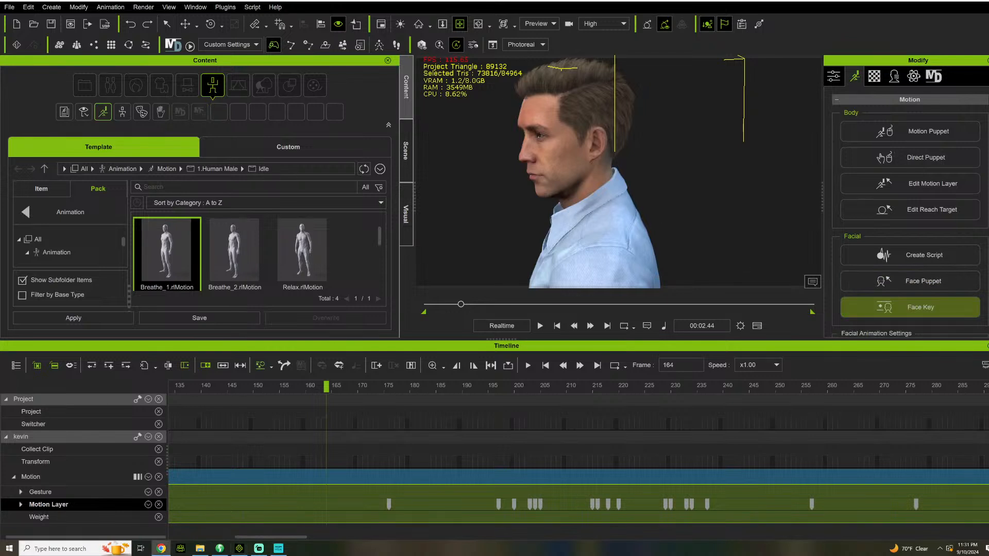
pyautogui.click(911, 307)
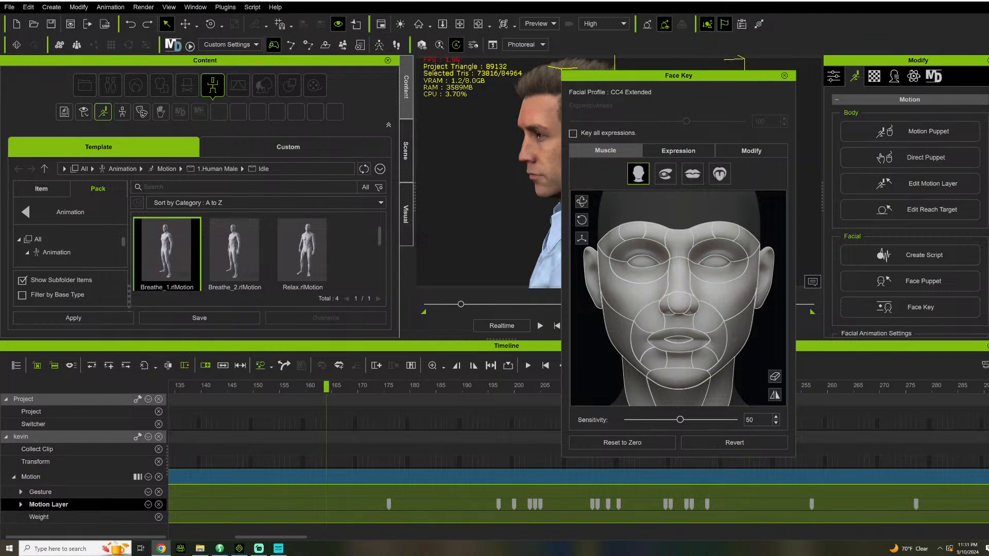
pyautogui.moveTo(716, 76); pyautogui.dragTo(237, 53)
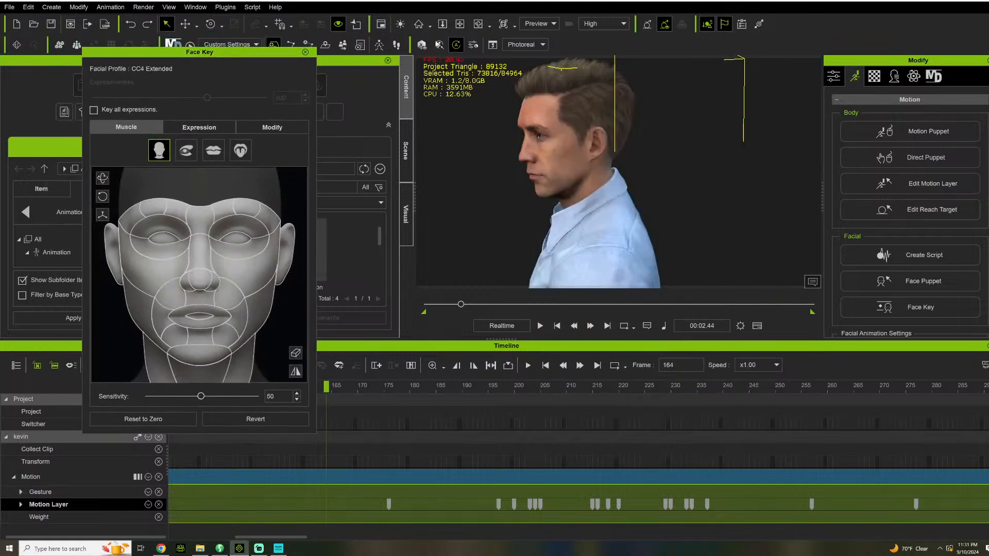
pyautogui.click(459, 24)
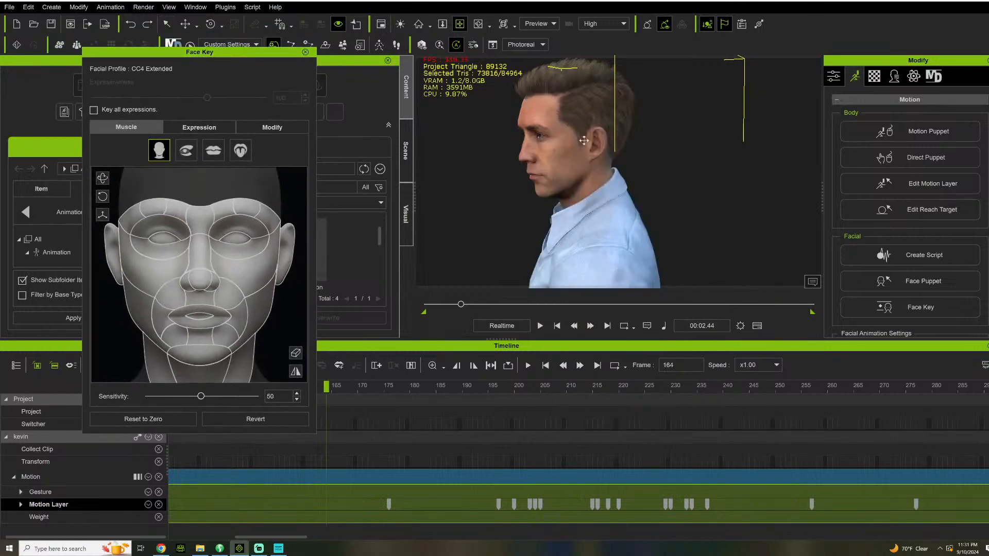
pyautogui.moveTo(616, 138); pyautogui.dragTo(678, 124)
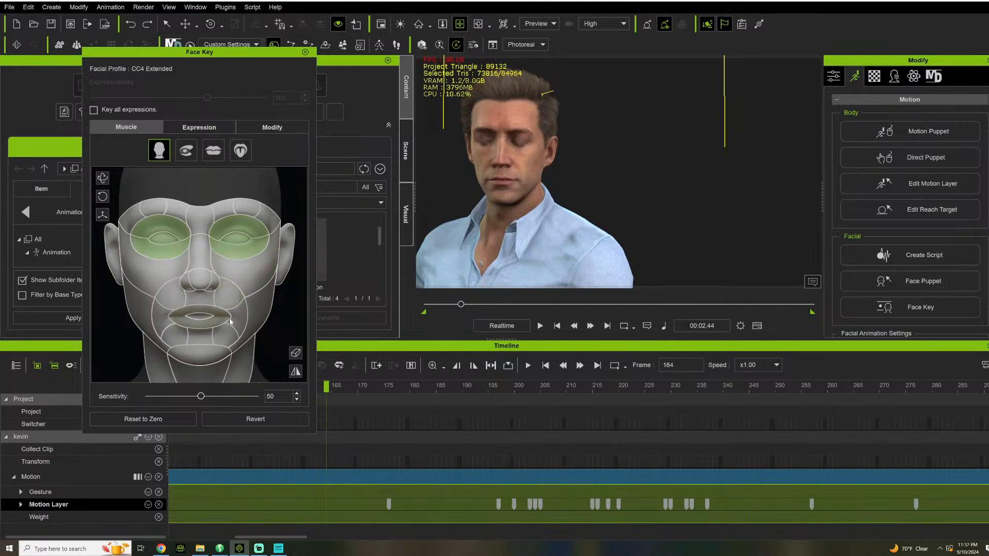
# - Try out mouth and eyebrow poses with the Face Key muscle regions at frame 164
pyautogui.moveTo(243, 306); pyautogui.dragTo(325, 302)
pyautogui.moveTo(313, 317); pyautogui.dragTo(314, 289)
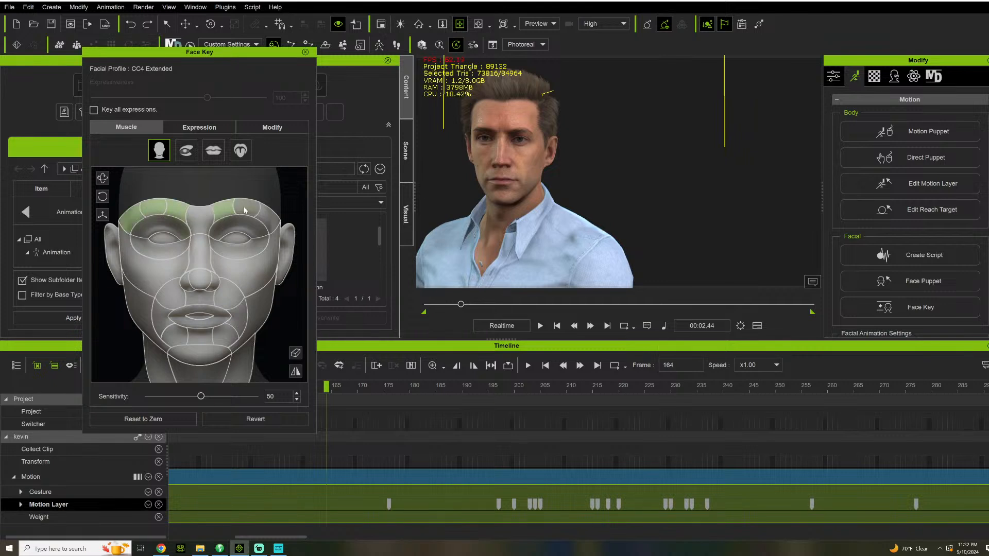
pyautogui.moveTo(266, 217); pyautogui.dragTo(299, 221)
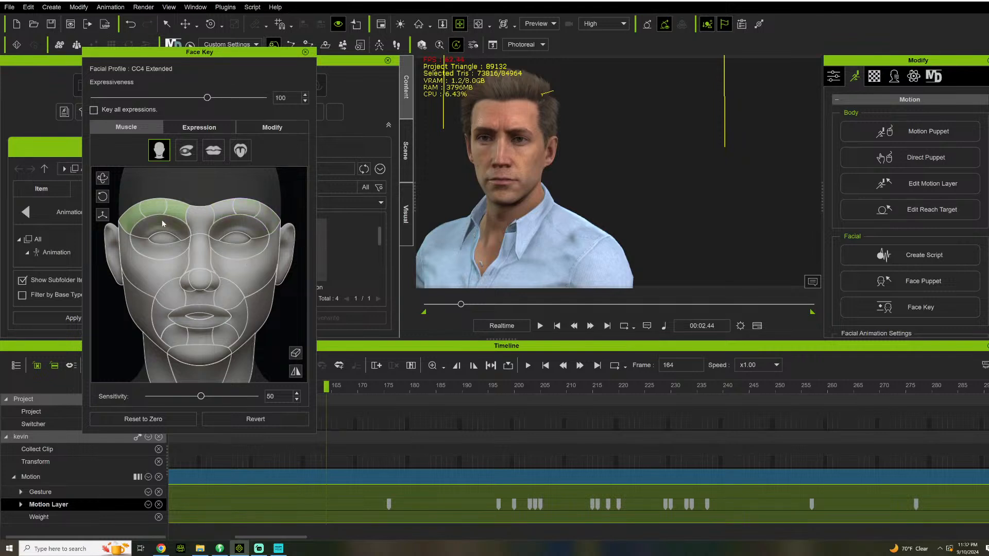
# - Browse the 01-Happy expression presets, return to the muscle regions and close the Face Key editor
pyautogui.click(210, 133)
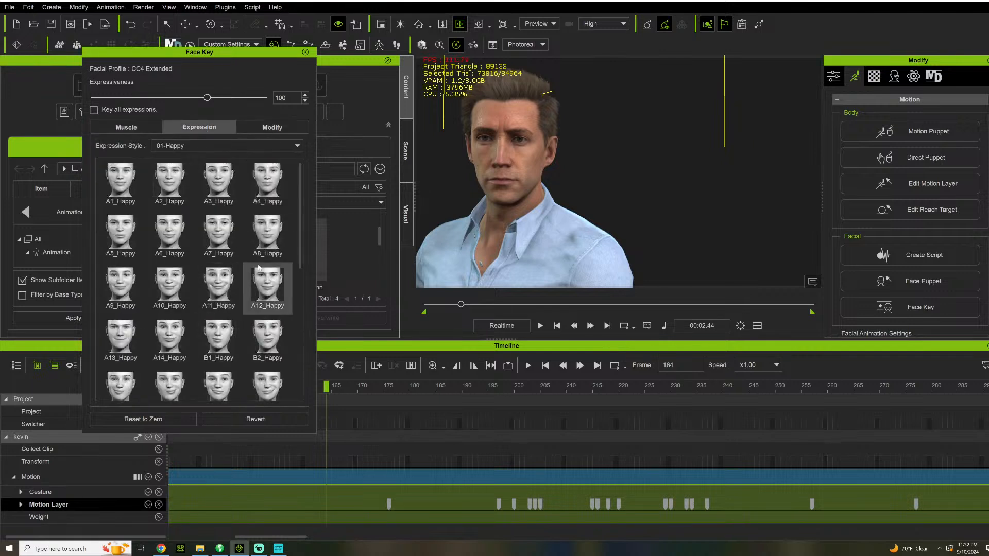
pyautogui.scroll(-4, 246, 313)
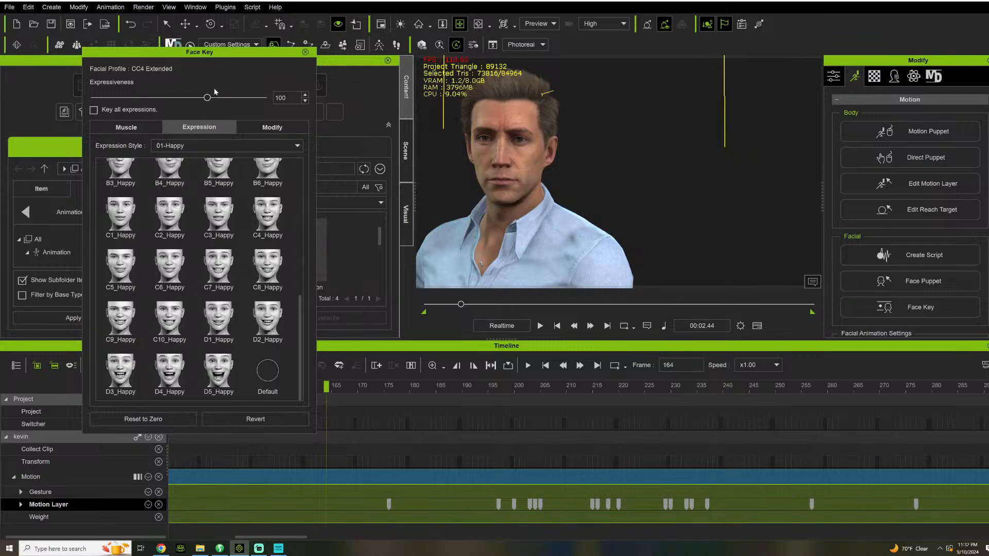
pyautogui.click(135, 130)
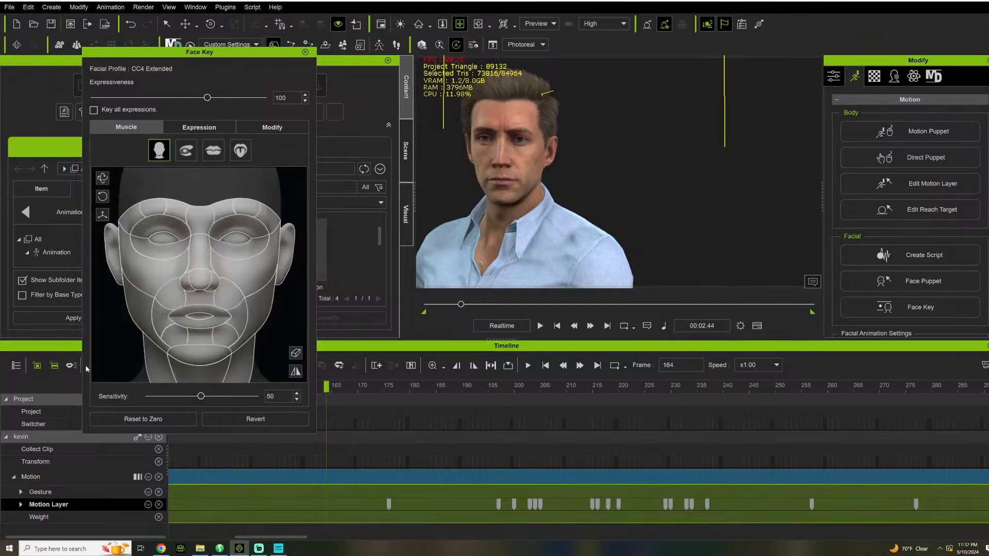
pyautogui.click(305, 52)
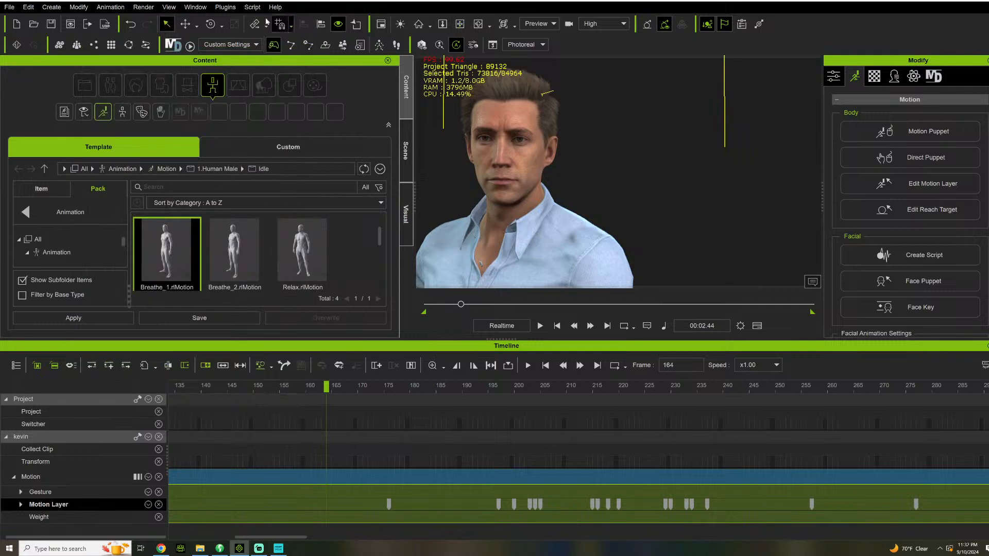
# - Open the Motion LIVE capture plugin
pyautogui.click(215, 8)
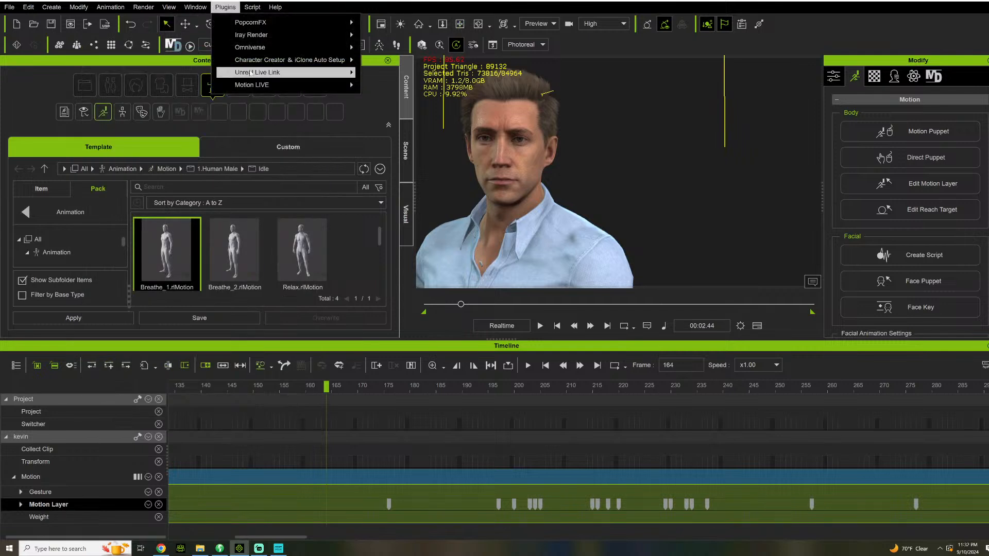
pyautogui.moveTo(266, 87)
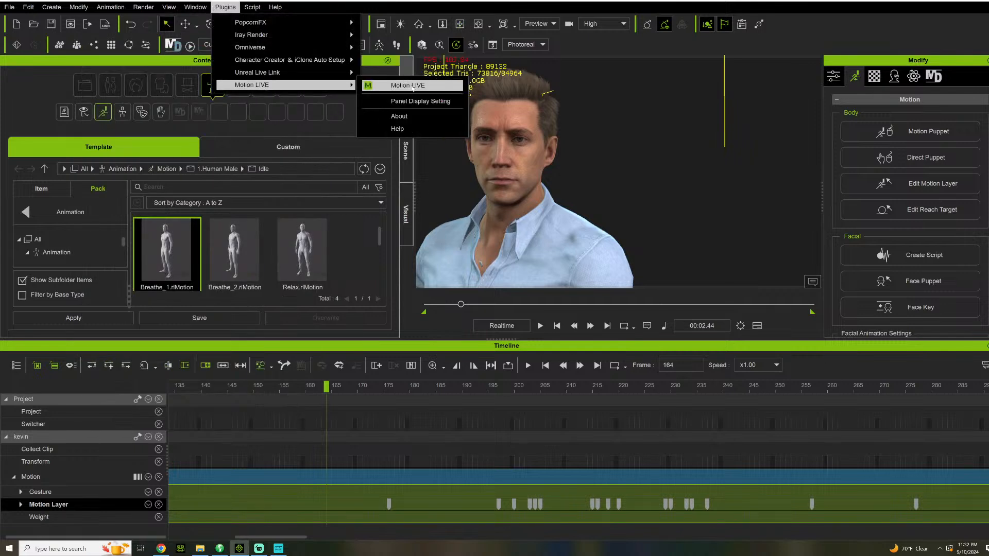
pyautogui.click(385, 86)
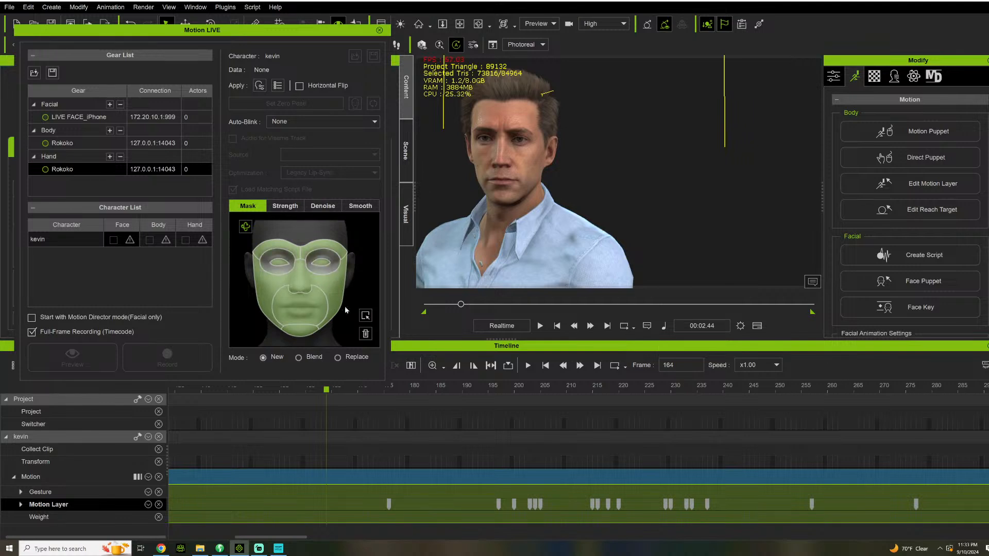
# - Limit the facial capture mask to both eyes and eyebrows, and close Motion LIVE without recording
pyautogui.click(365, 334)
pyautogui.click(322, 261)
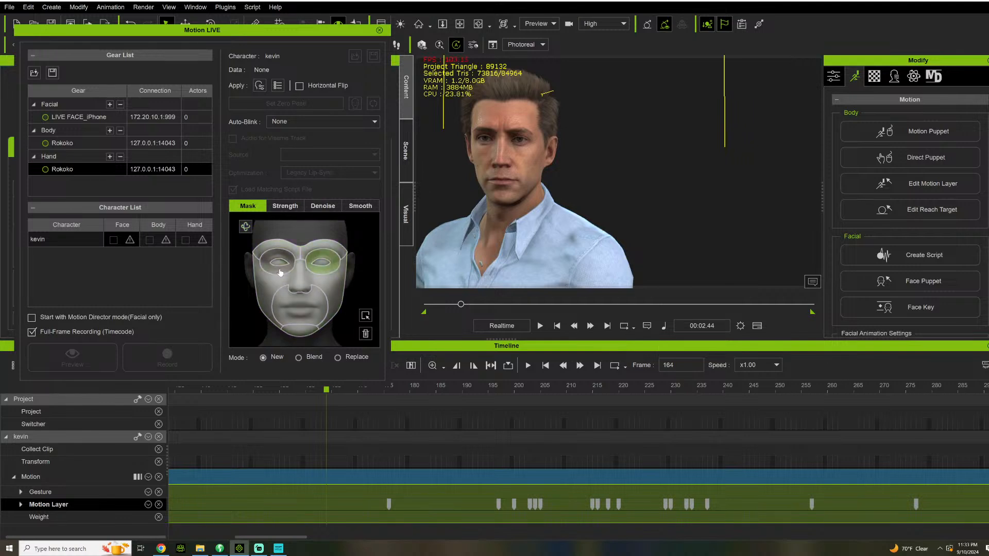
pyautogui.click(271, 250)
pyautogui.click(271, 249)
pyautogui.click(327, 249)
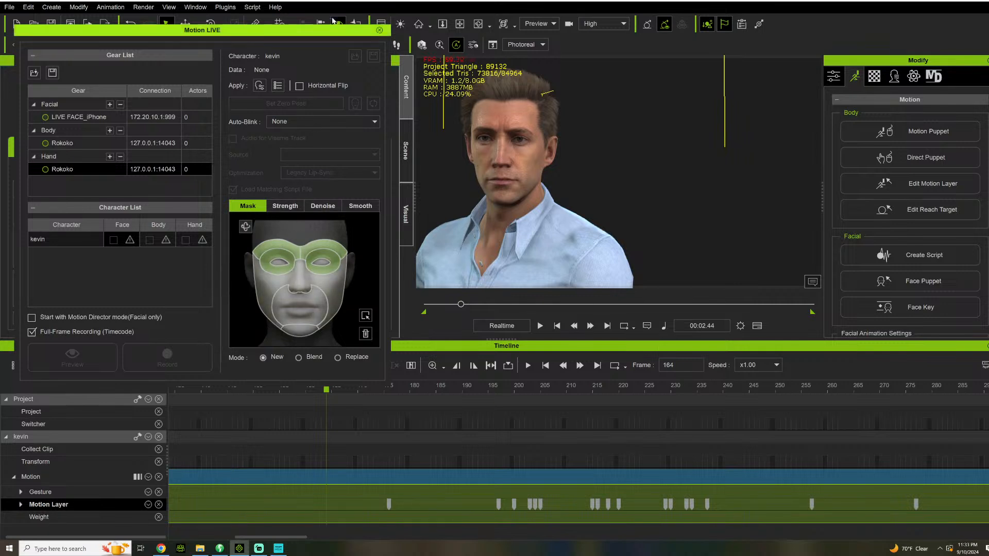
pyautogui.moveTo(383, 28); pyautogui.dragTo(382, 30)
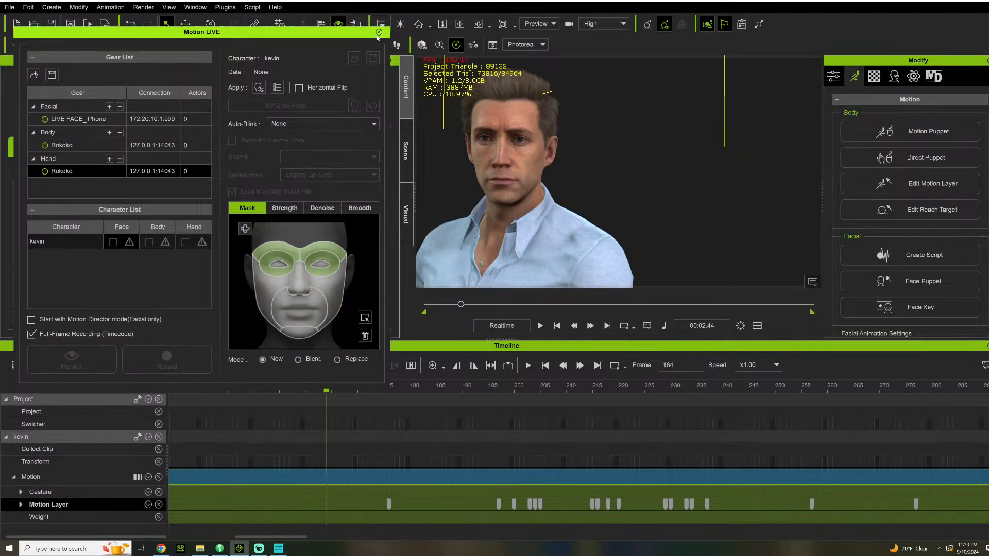
pyautogui.click(379, 32)
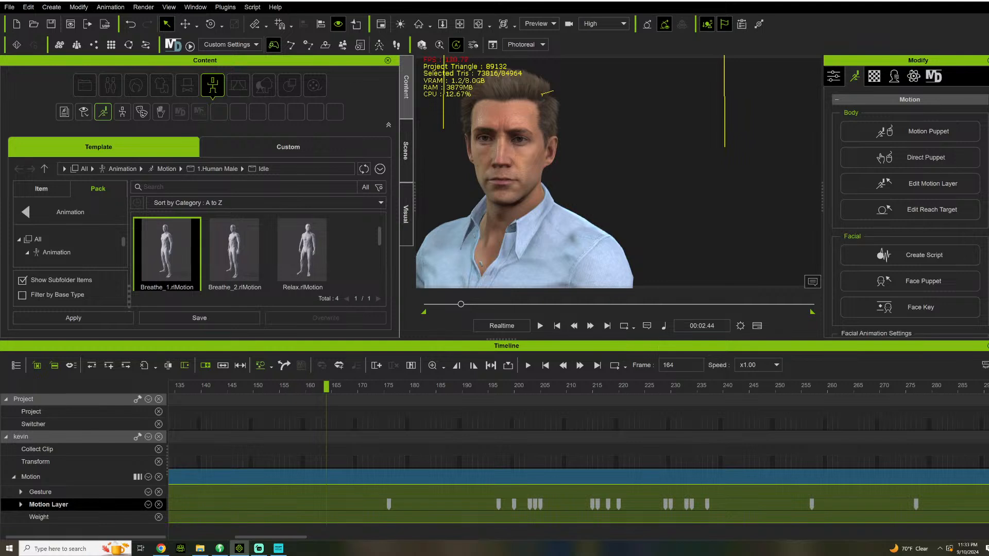
# - Reopen the Face Key editor, set the current frame to about 158 and select both eye regions
pyautogui.click(905, 309)
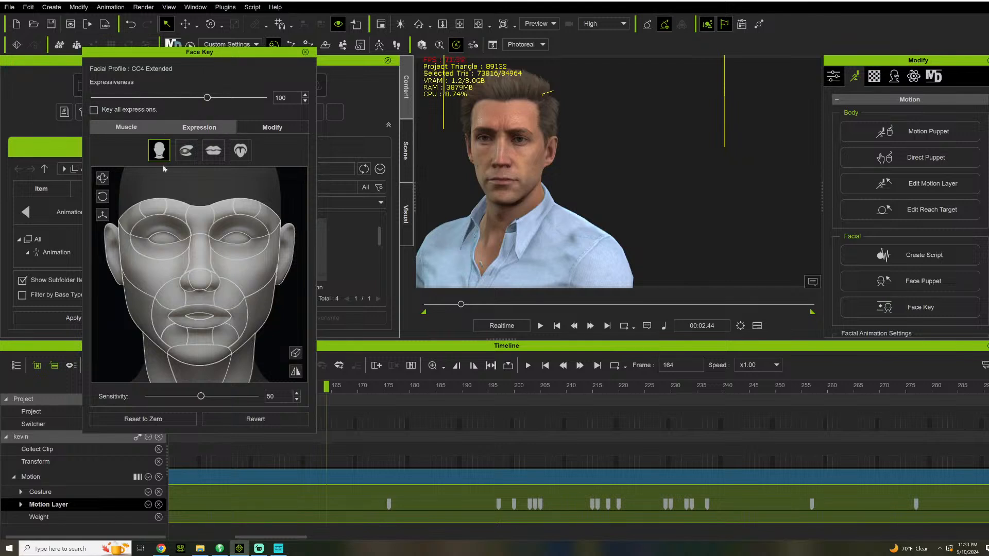
pyautogui.click(157, 225)
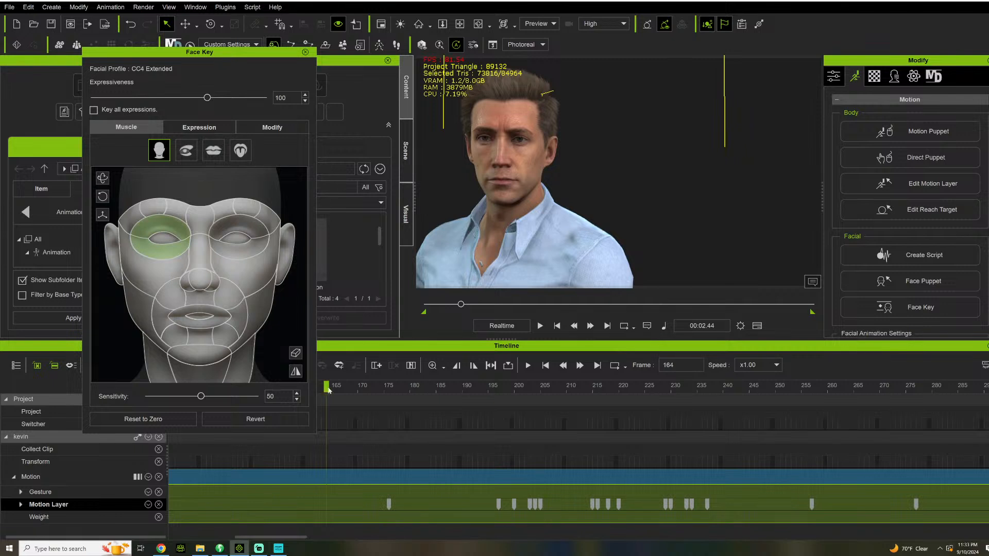
pyautogui.moveTo(293, 398); pyautogui.dragTo(316, 395)
pyautogui.keyDown('ctrl'); pyautogui.click(223, 238); pyautogui.keyUp('ctrl')
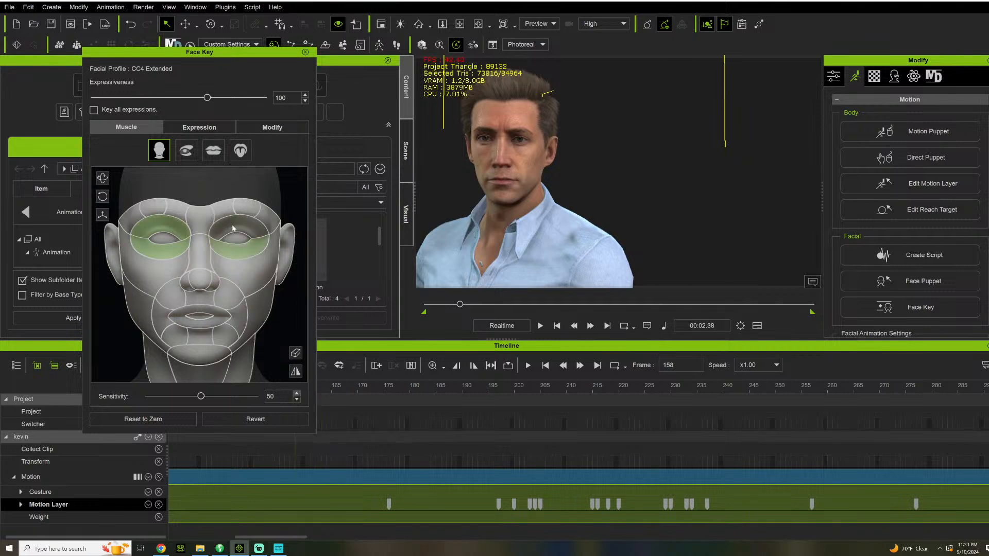
# - Show the character's Expression track in the timeline and delete its existing facial expression clip
pyautogui.click(148, 437)
pyautogui.moveTo(207, 53); pyautogui.dragTo(577, 46)
pyautogui.click(148, 437)
pyautogui.click(157, 363)
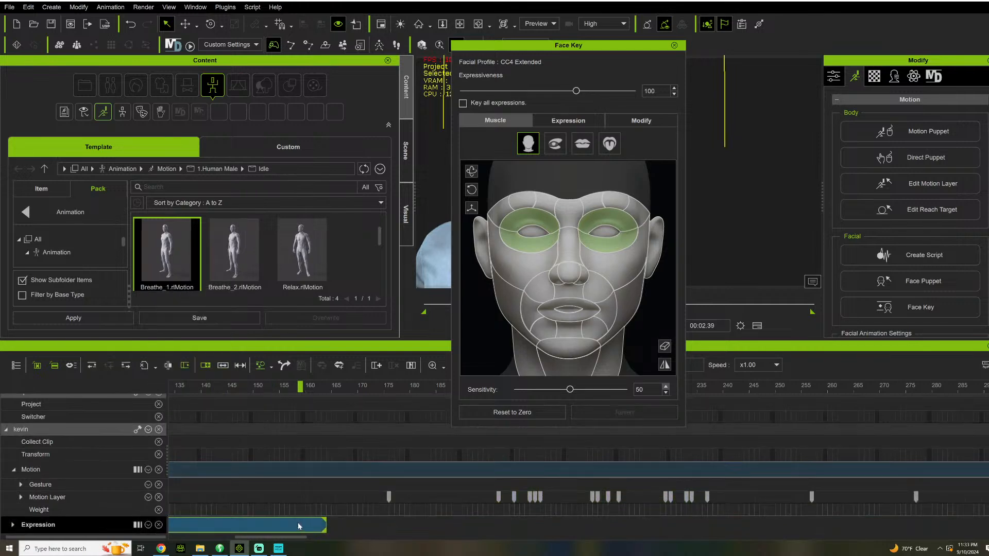
pyautogui.press('Delete')
# - Key both eyes with lowered eyelids at frame 169
pyautogui.moveTo(595, 45); pyautogui.dragTo(197, 52)
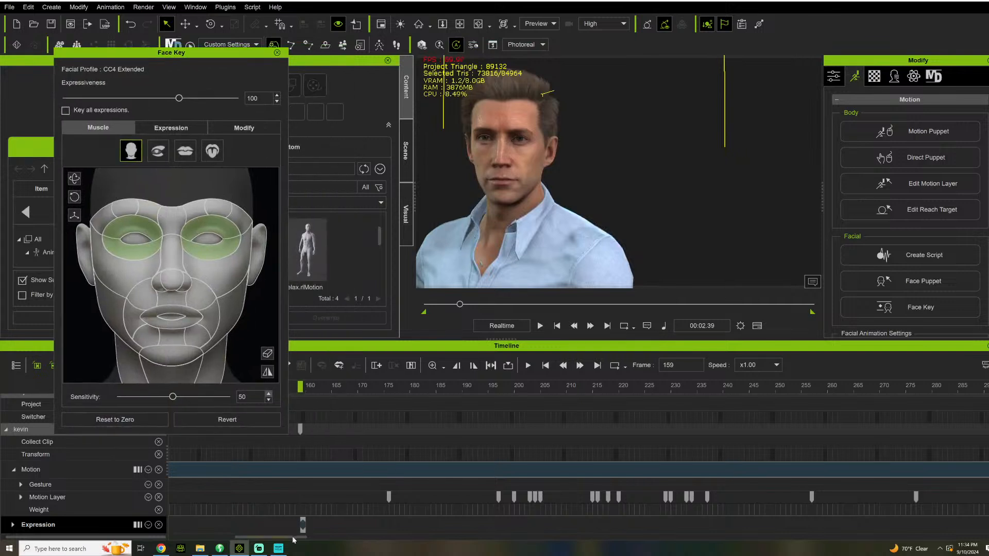
pyautogui.click(352, 387)
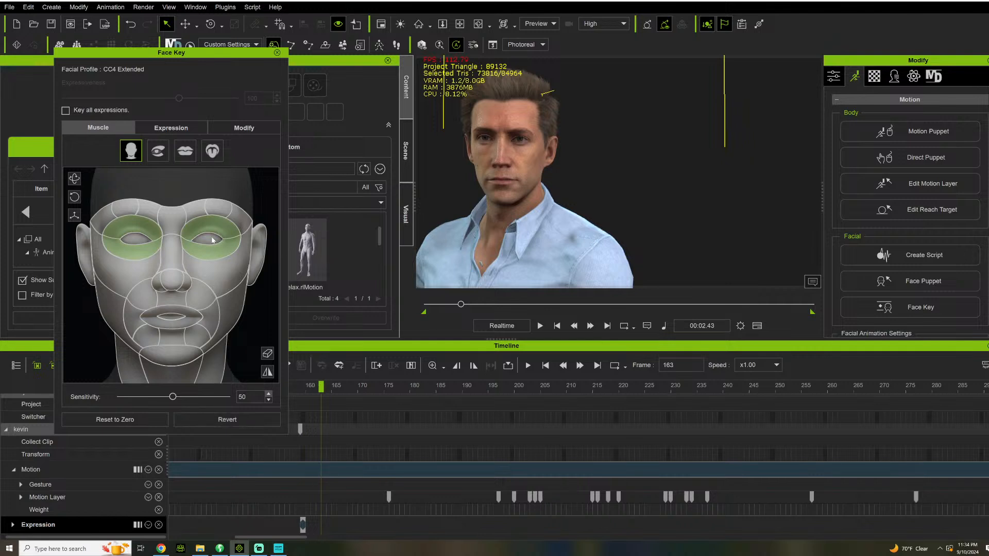
pyautogui.moveTo(137, 244); pyautogui.dragTo(116, 262)
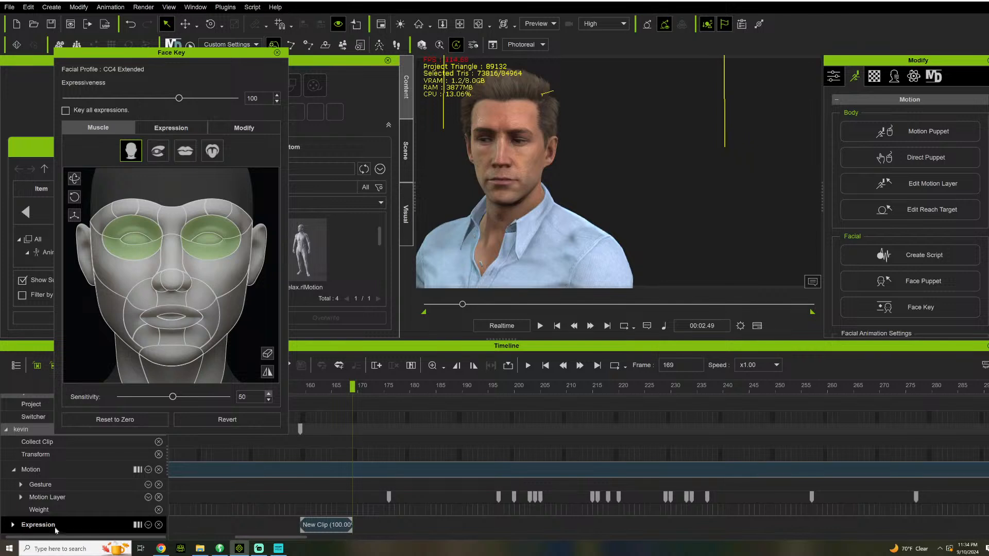
# - Expand the Expression track, move the new clip to start at about frame 142 and play the animation
pyautogui.doubleClick(32, 527)
pyautogui.moveTo(324, 499); pyautogui.dragTo(238, 500)
pyautogui.press('space')
pyautogui.press('space')
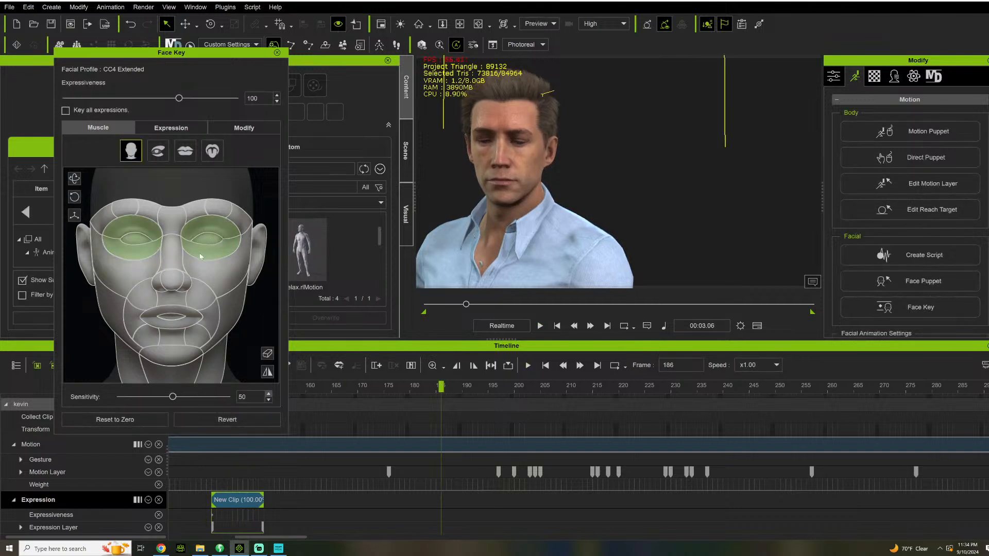
# - Key both eye regions and the lower cheeks beside the mouth at frame 186, and play the animation
pyautogui.click(185, 256)
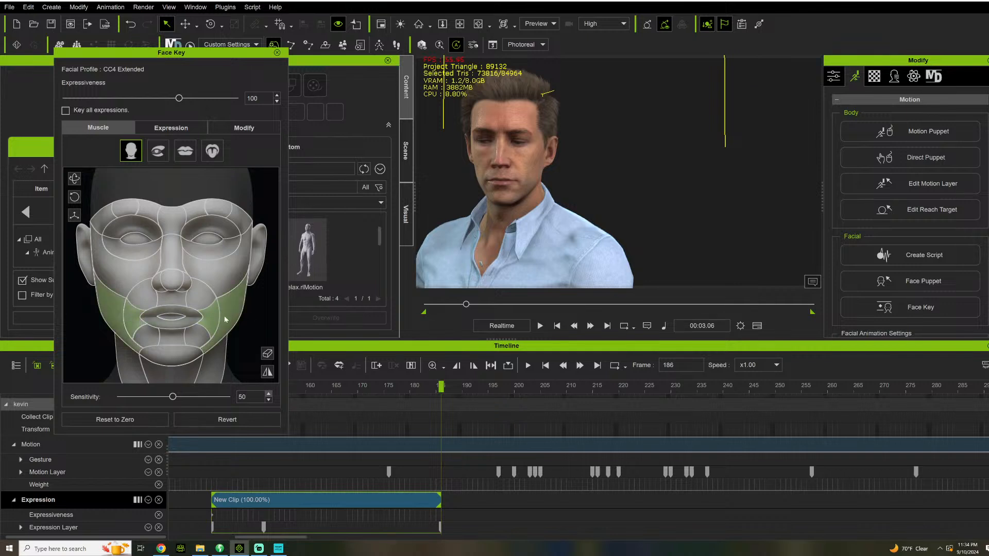
pyautogui.moveTo(225, 320); pyautogui.dragTo(233, 339)
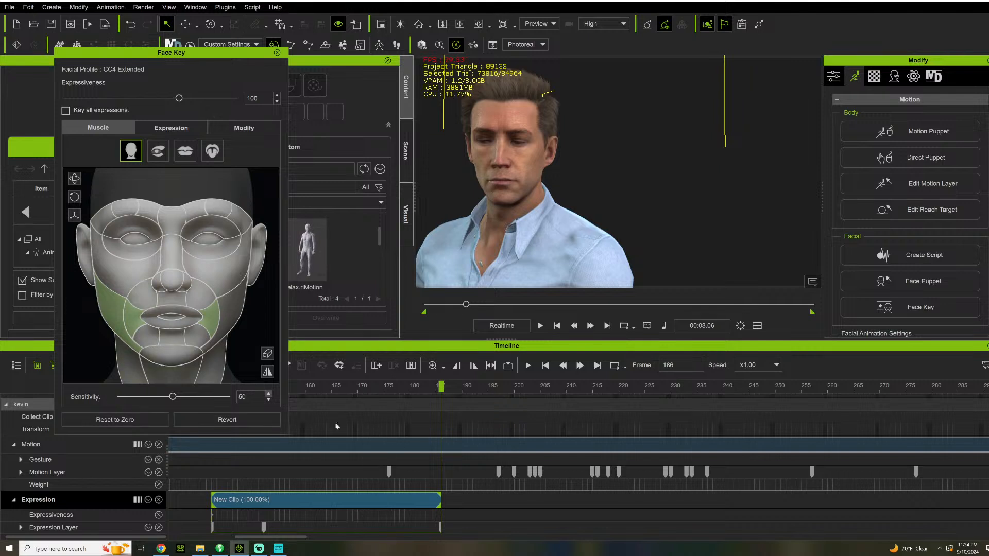
pyautogui.click(291, 384)
pyautogui.press('space')
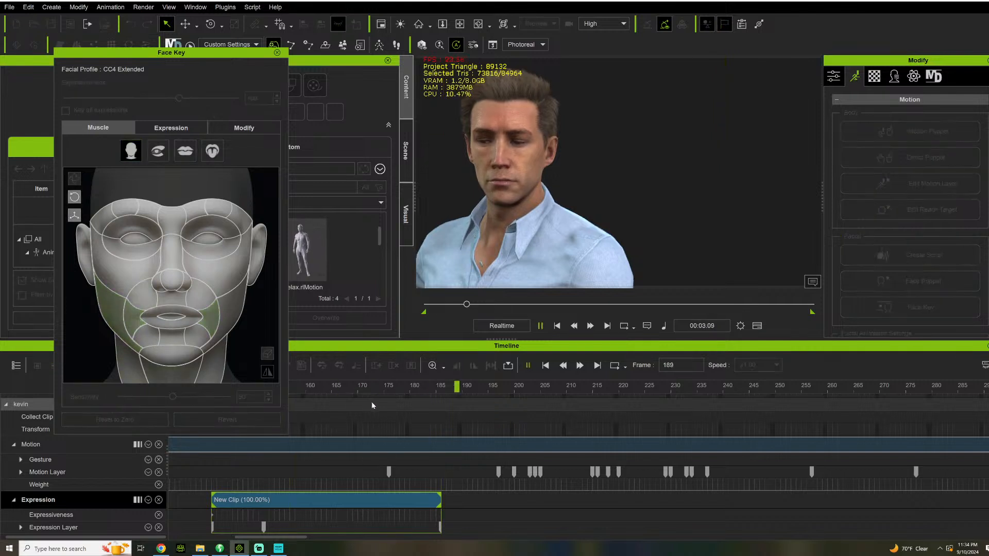
pyautogui.press('space')
# - Key the upper cheeks and nose bridge at frame 200, and move the last two expression keys to about frames 173 and 187
pyautogui.moveTo(488, 390); pyautogui.dragTo(514, 387)
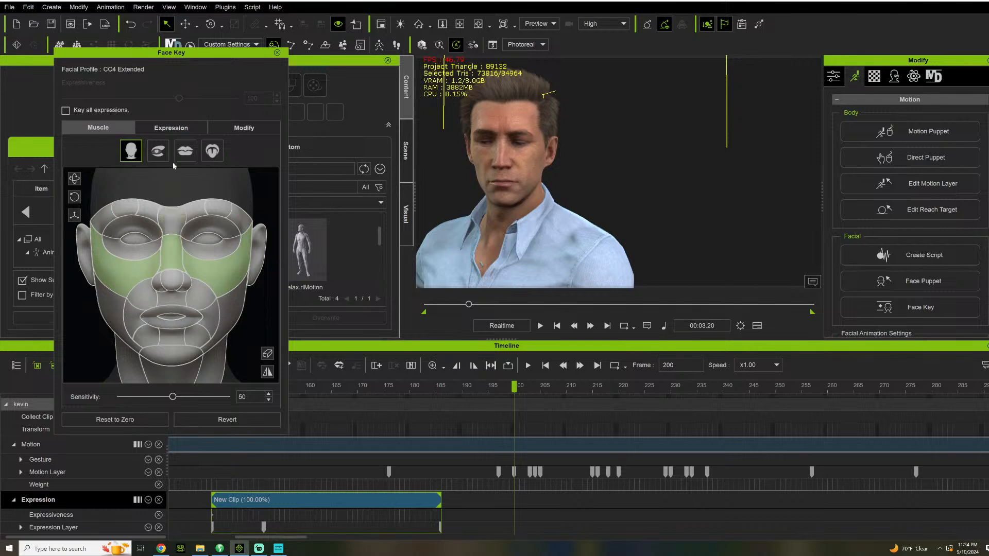
pyautogui.click(172, 232)
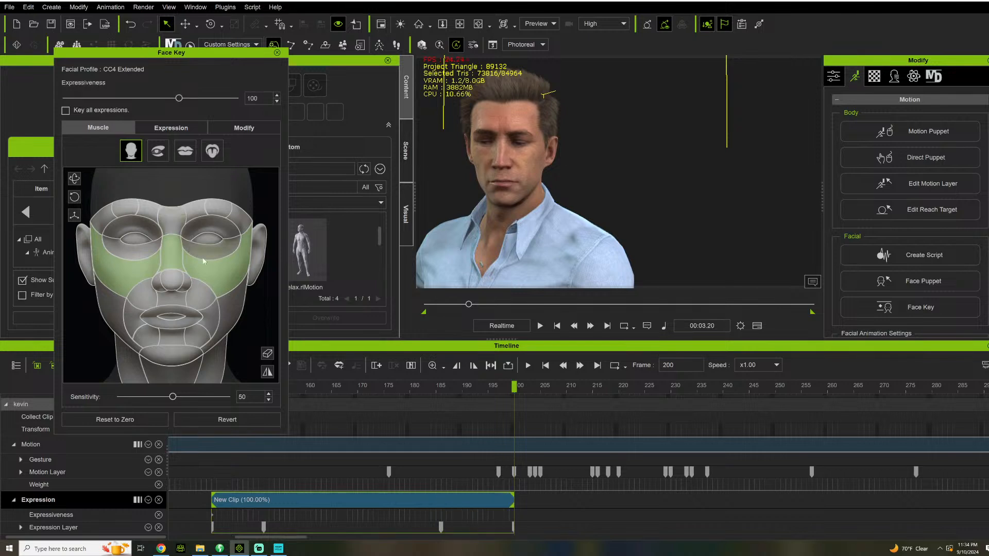
pyautogui.click(441, 528)
pyautogui.moveTo(420, 525); pyautogui.dragTo(384, 527)
pyautogui.click(513, 527)
pyautogui.moveTo(460, 530); pyautogui.dragTo(446, 528)
pyautogui.moveTo(385, 527); pyautogui.dragTo(374, 527)
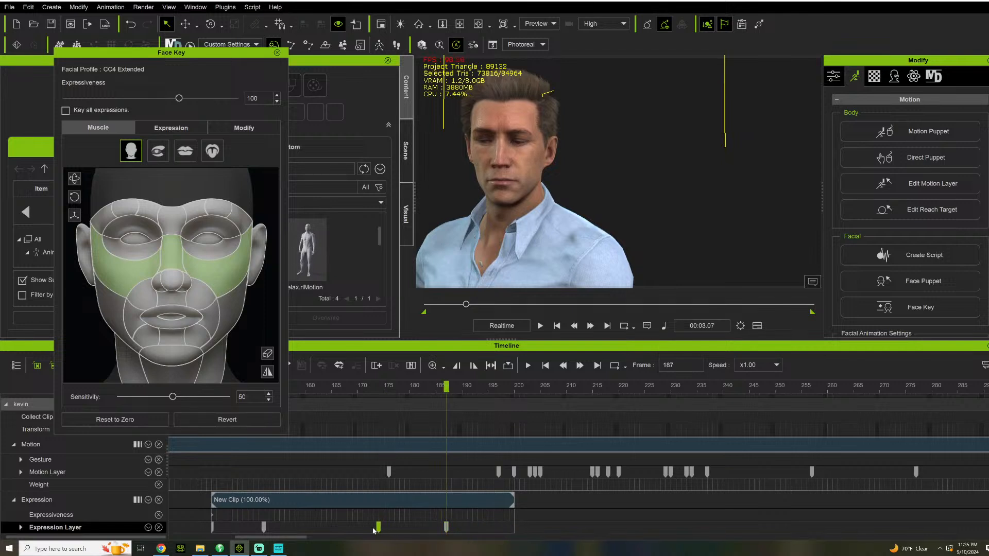
# - Reset the facial expression to zero at frame 194 and move the preceding expression key to frame 183
pyautogui.click(487, 408)
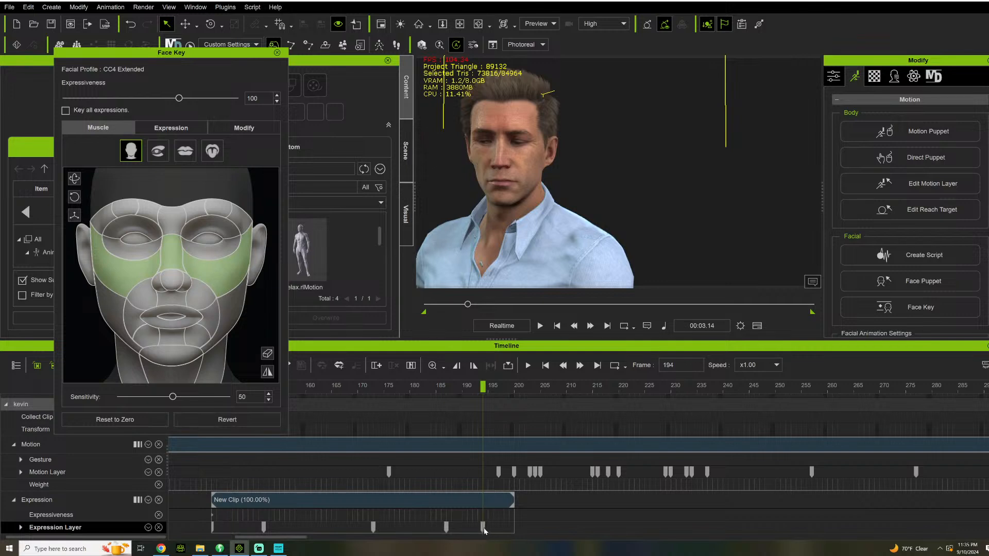
pyautogui.click(126, 419)
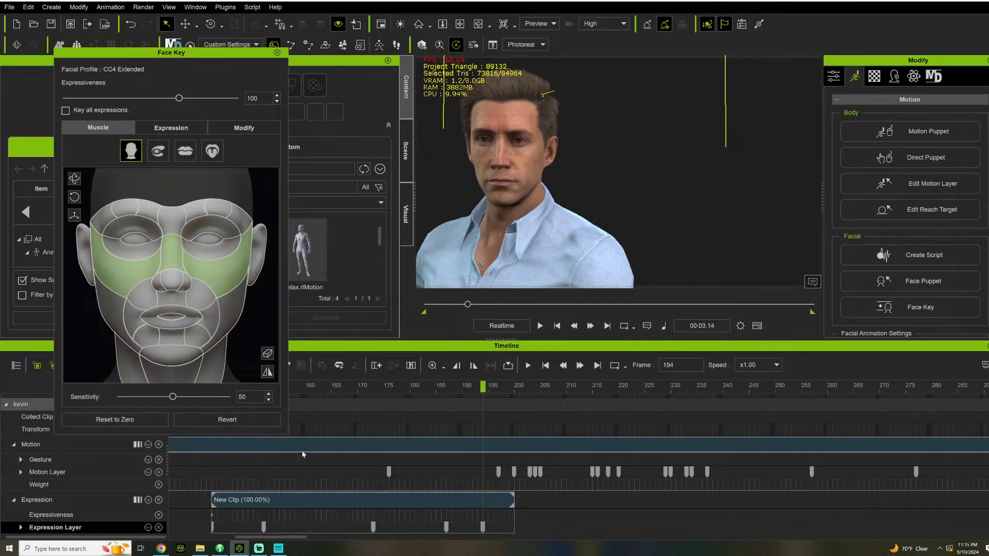
pyautogui.moveTo(446, 528); pyautogui.dragTo(425, 527)
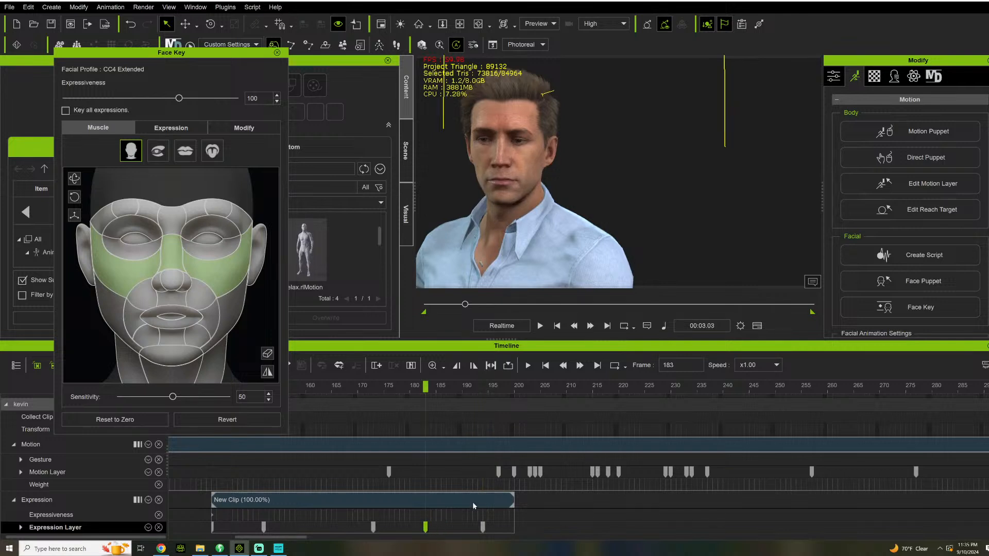
# - Replace the reset expression key at frame 194 with one placed at frame 198
pyautogui.click(528, 531)
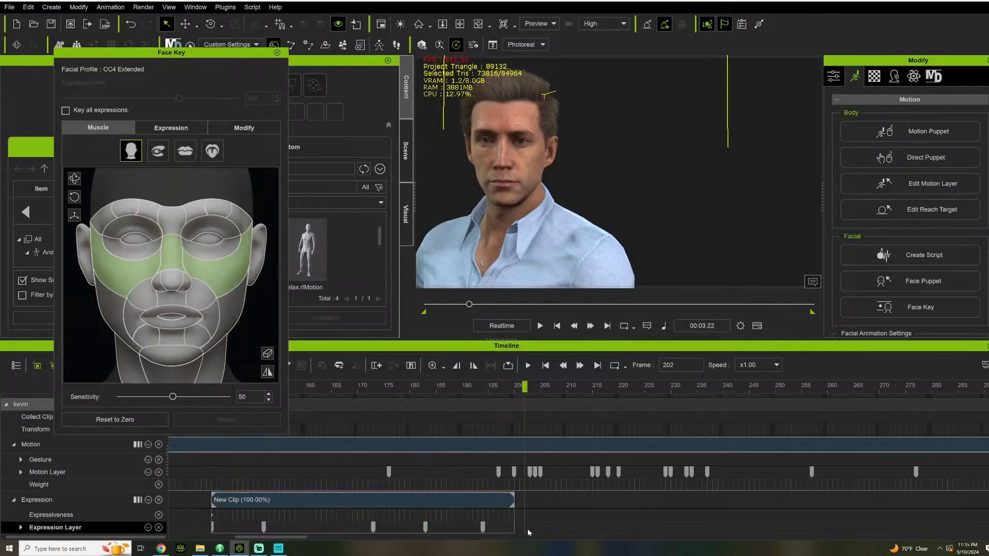
pyautogui.click(482, 527)
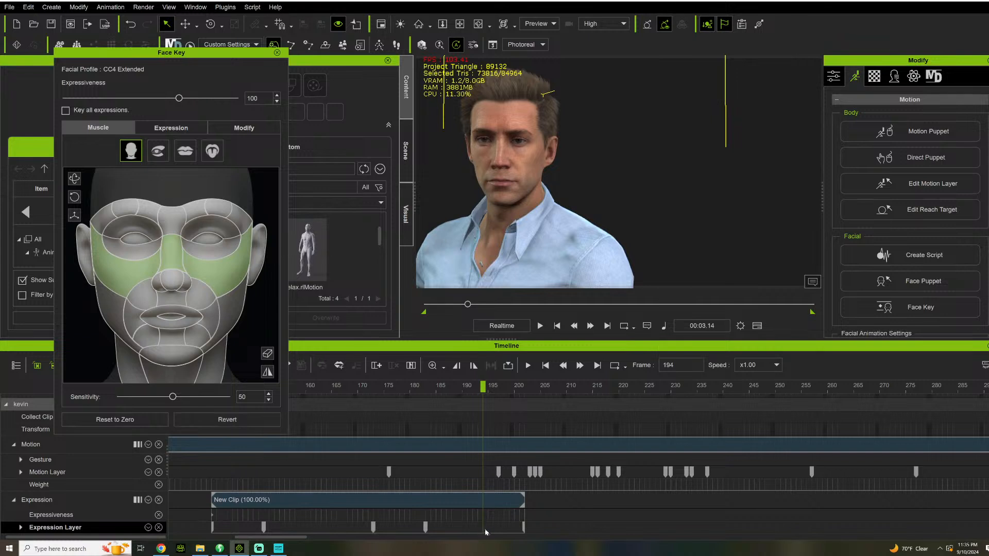
pyautogui.moveTo(523, 530); pyautogui.dragTo(504, 528)
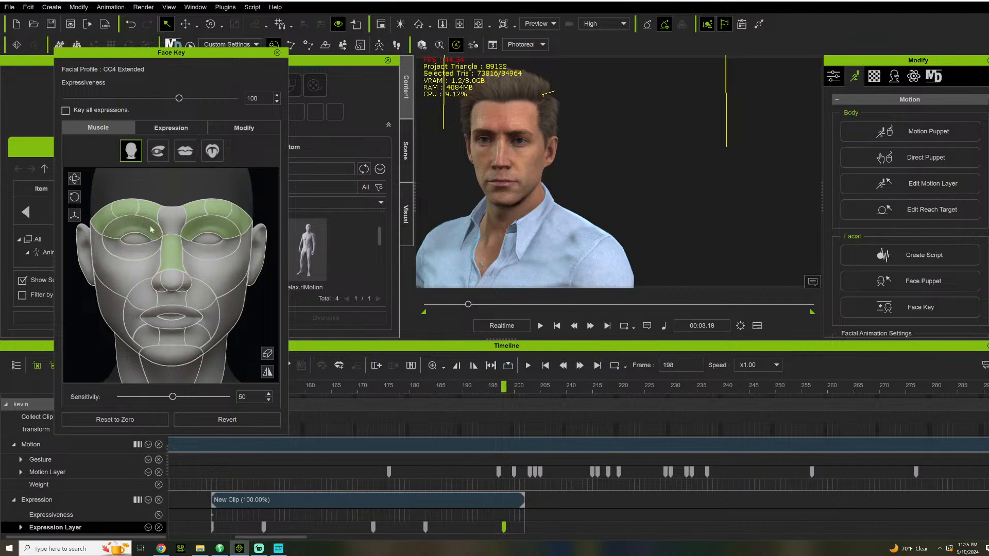
# - Raise the eyebrows and turn both eyes sideways in the expression key at frame 198
pyautogui.moveTo(152, 220); pyautogui.dragTo(210, 220)
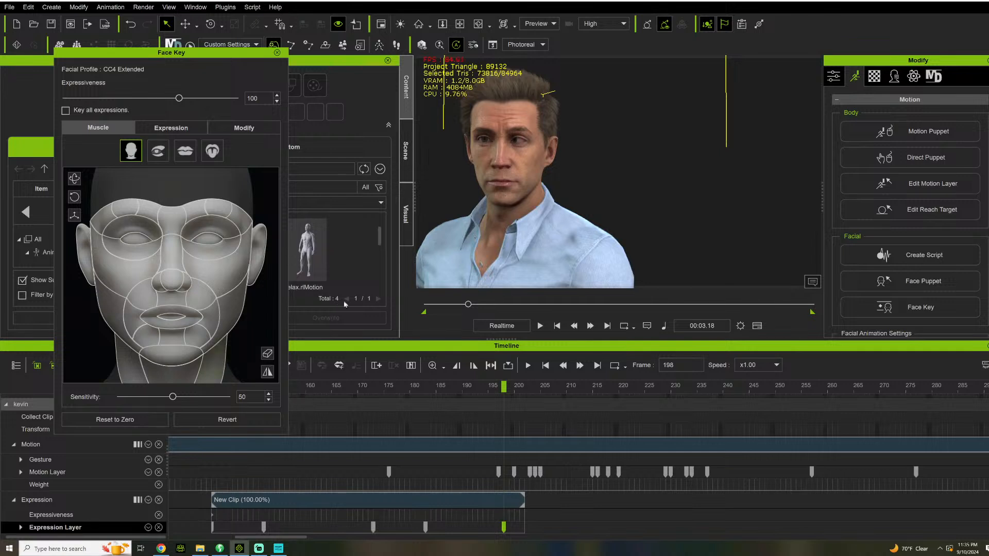
pyautogui.hotkey('ctrl', 'z')
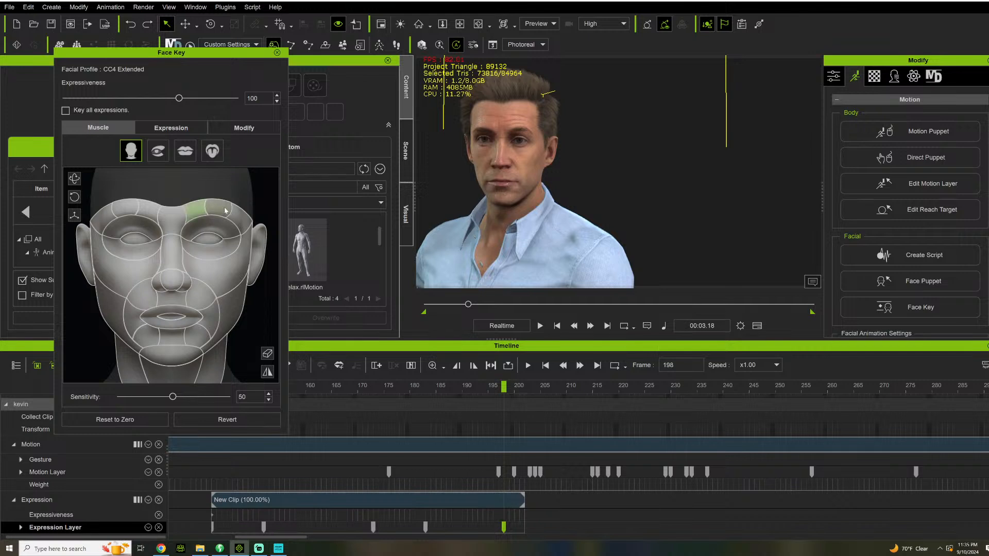
pyautogui.moveTo(224, 212); pyautogui.dragTo(241, 205)
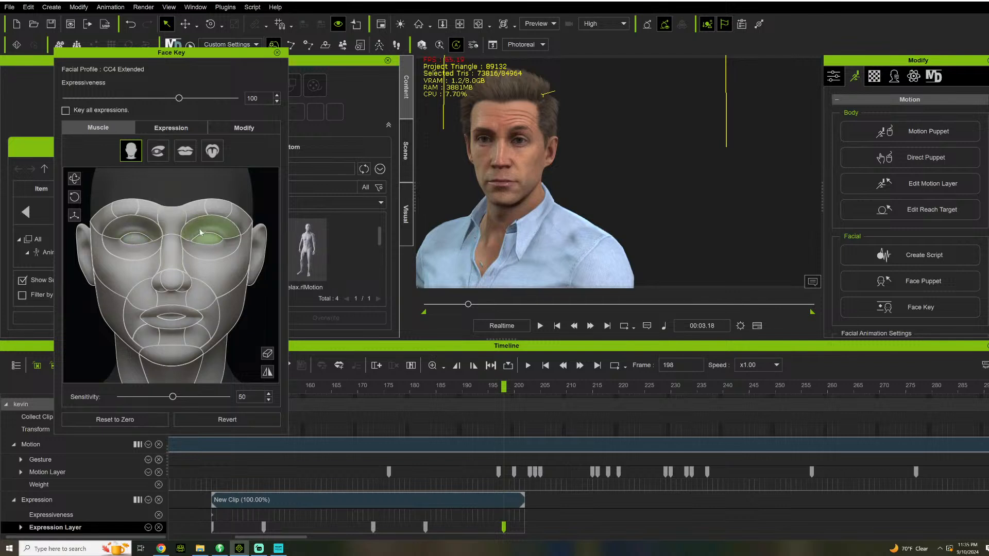
pyautogui.moveTo(137, 239); pyautogui.dragTo(170, 242)
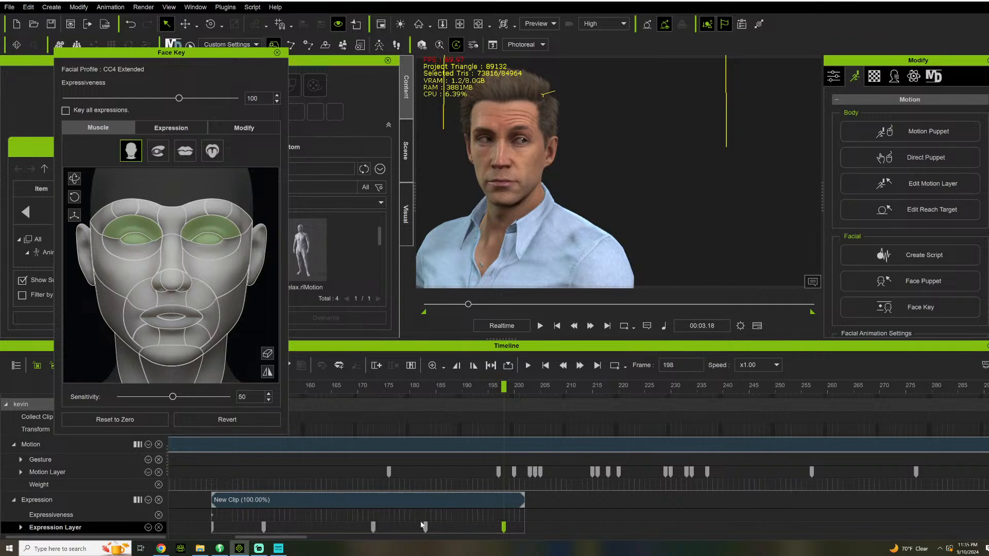
# - Move the expression key before the sideways glance to frame 184 and replay the head turn several times
pyautogui.moveTo(465, 525); pyautogui.dragTo(432, 527)
pyautogui.doubleClick(478, 527)
pyautogui.press('space')
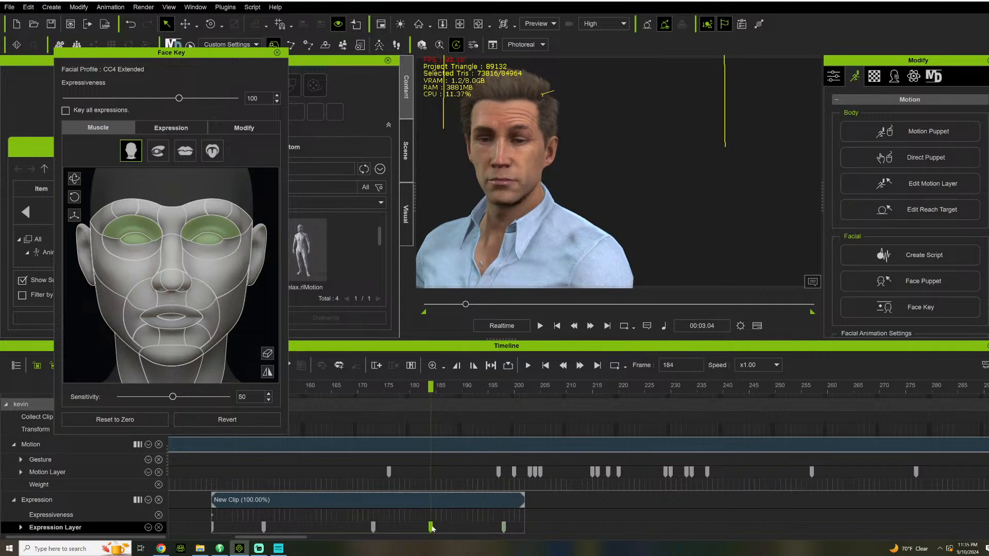
pyautogui.press('space')
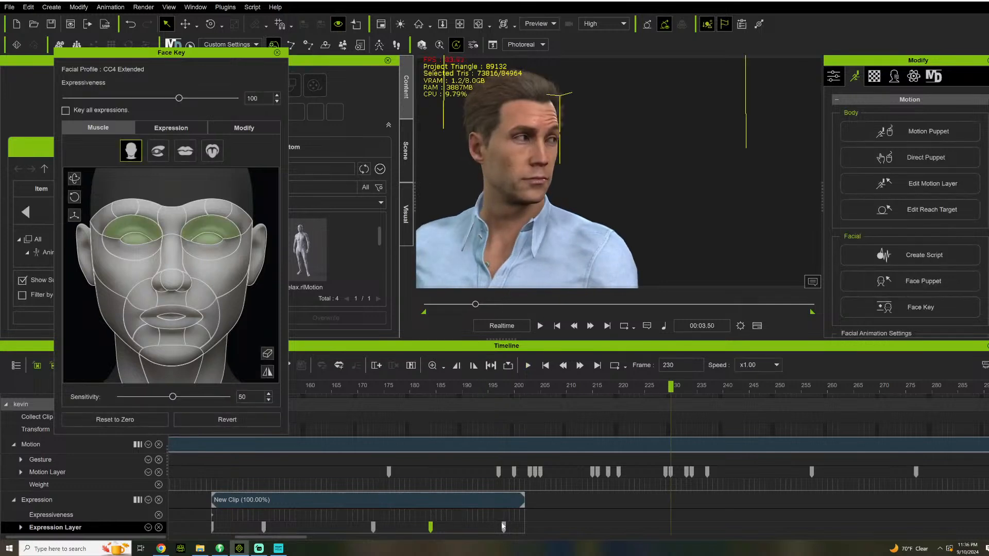
pyautogui.doubleClick(548, 526)
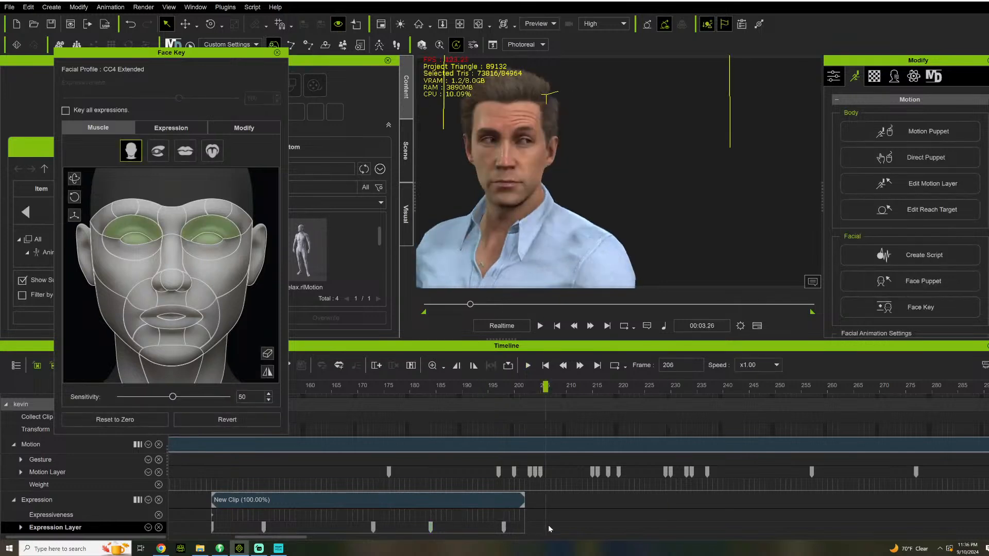
pyautogui.press('space')
pyautogui.press('space')
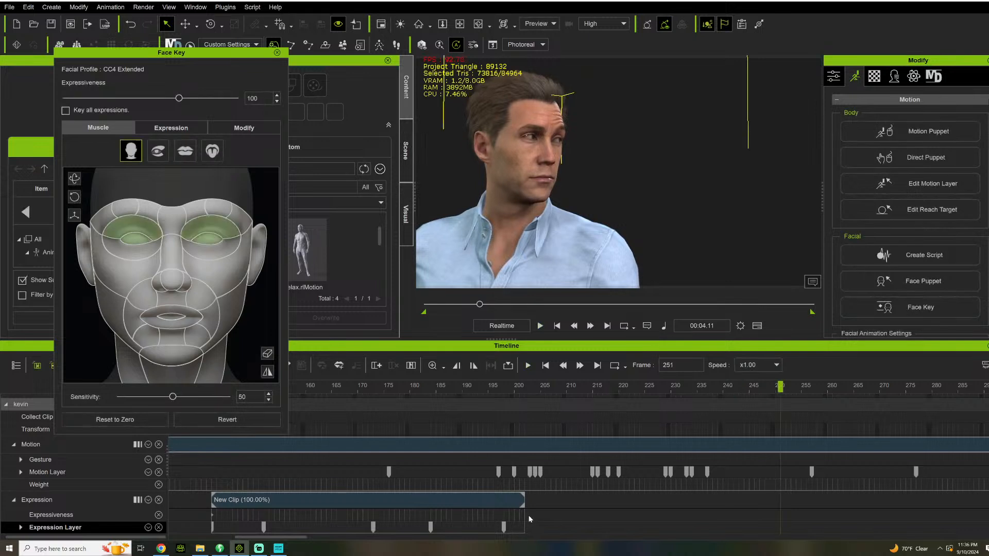
pyautogui.doubleClick(546, 521)
pyautogui.press('space')
pyautogui.press('space')
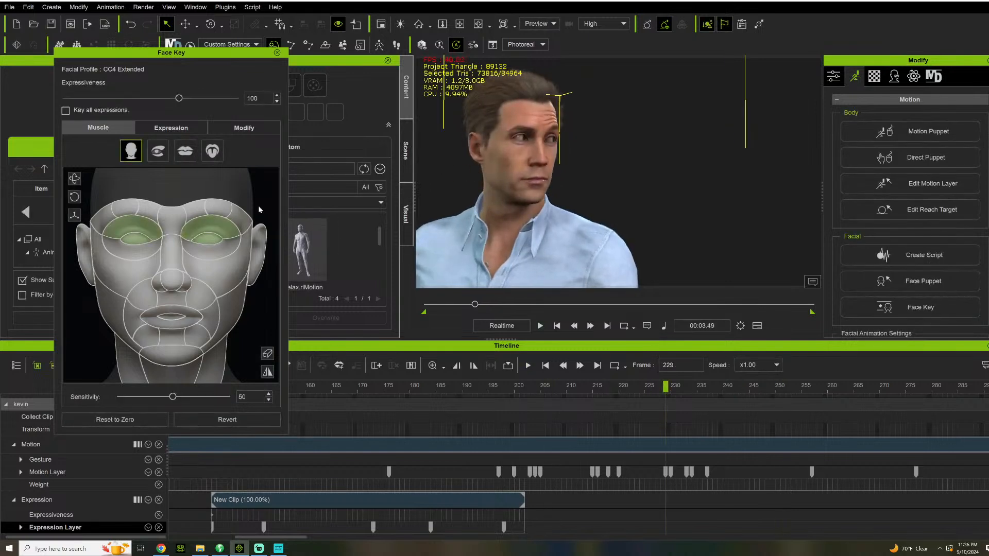
# - Key the eye and eyelid regions at frame 229 and review the turn from another camera angle
pyautogui.click(226, 230)
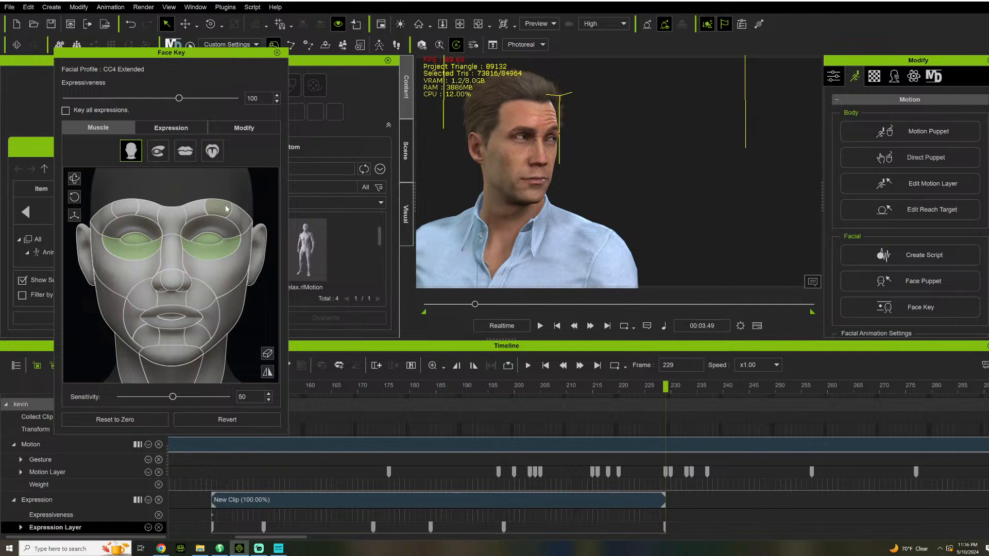
pyautogui.moveTo(585, 169); pyautogui.dragTo(588, 203, button='right')
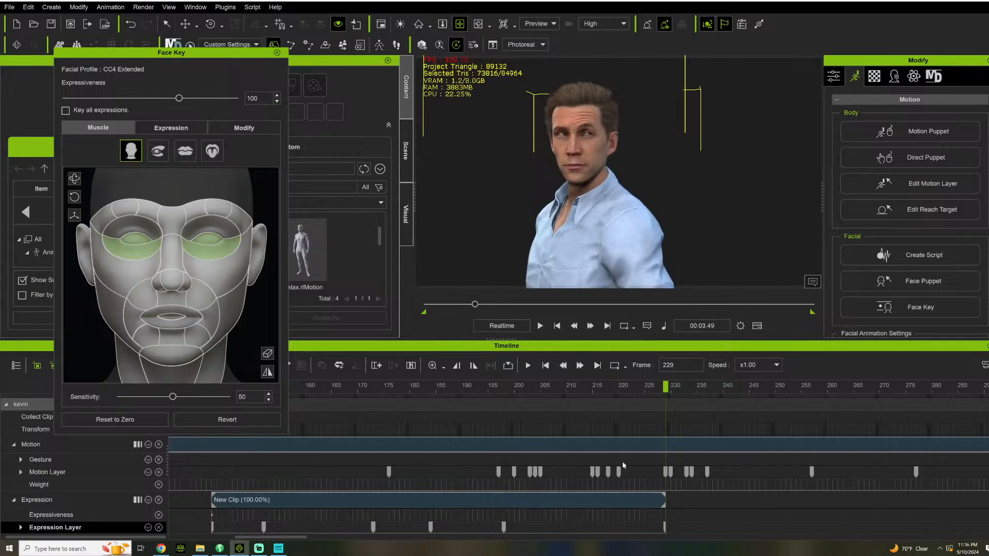
pyautogui.click(484, 383)
pyautogui.press('space')
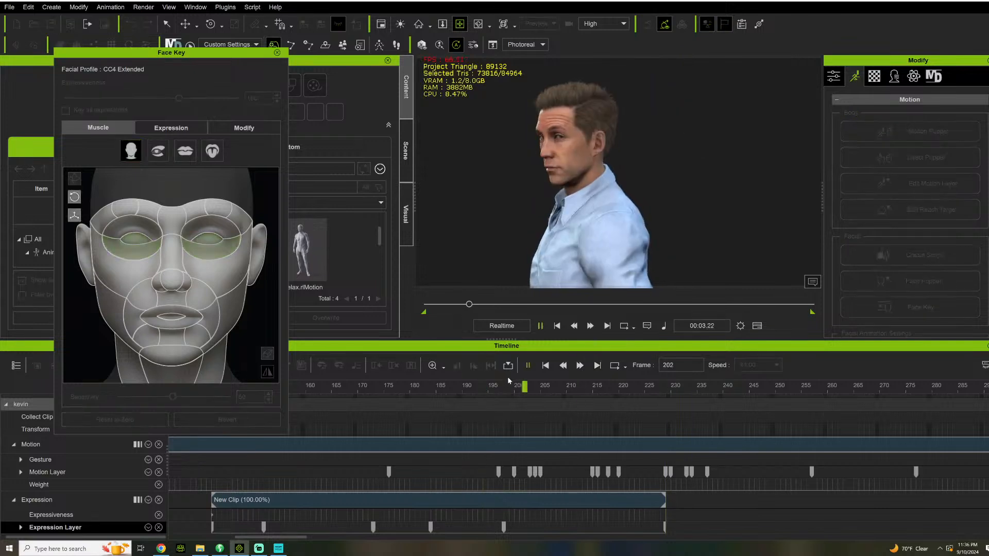
pyautogui.press('space')
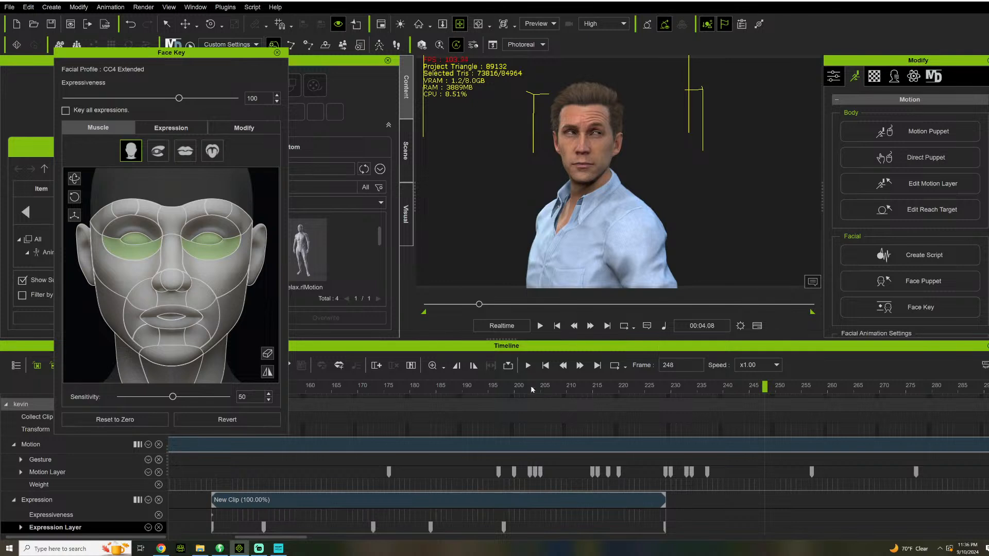
# - Move the raised-brow expression key from frame 198 to frame 195 and replay the head turn
pyautogui.click(516, 388)
pyautogui.moveTo(510, 177); pyautogui.dragTo(557, 180, button='right')
pyautogui.scroll(1, 508, 525)
pyautogui.scroll(-1, 546, 453)
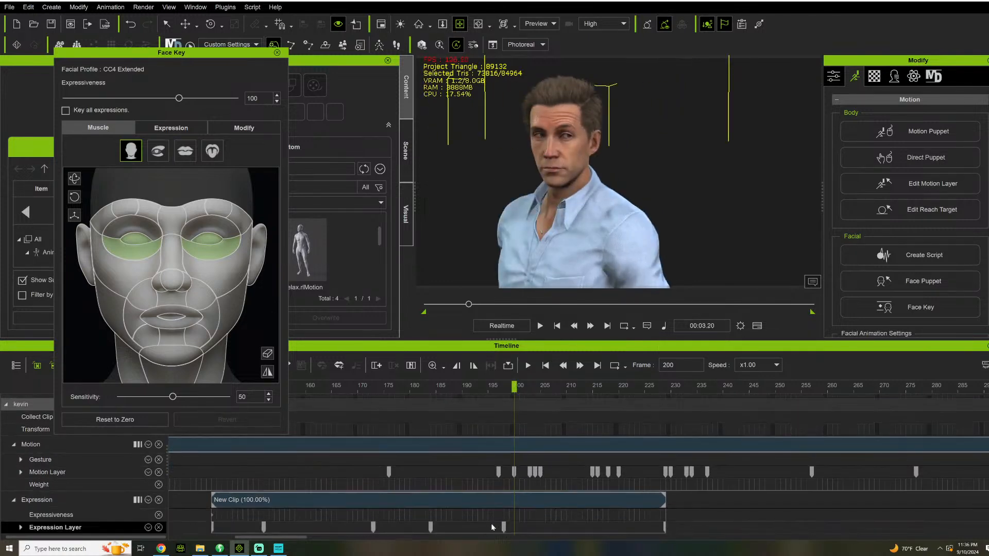
pyautogui.moveTo(503, 526); pyautogui.dragTo(488, 527)
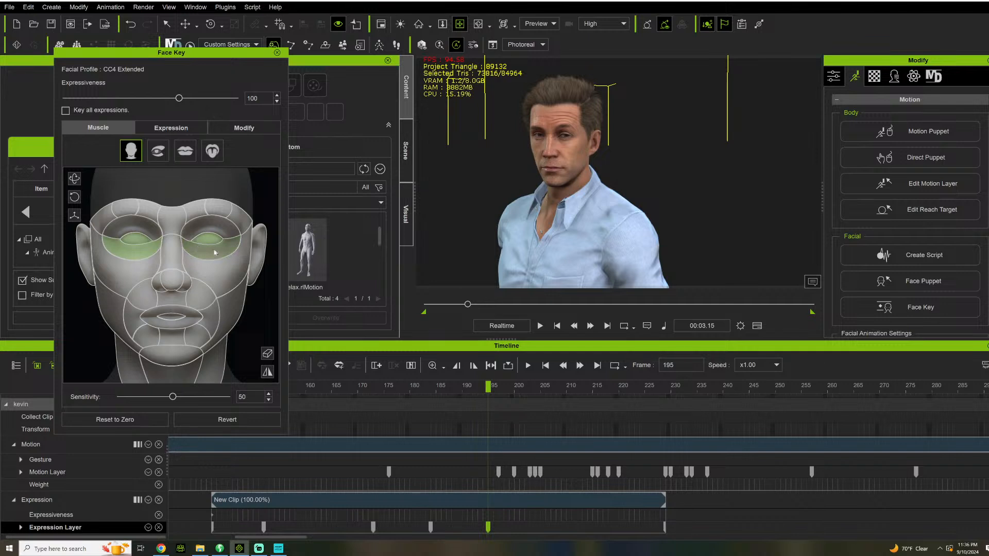
pyautogui.press('space')
pyautogui.press('space')
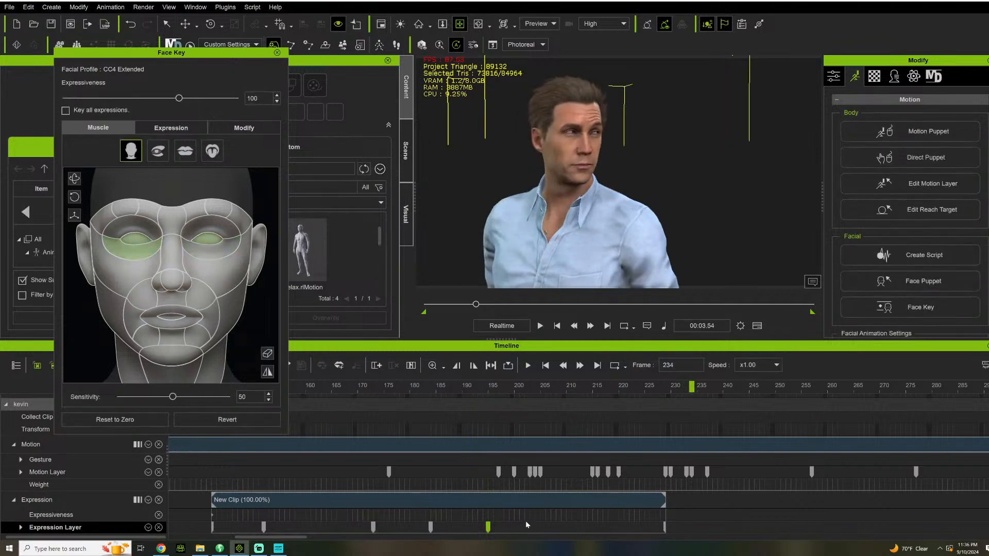
# - Key both eyes at frame 208 and play the animation onward
pyautogui.click(556, 520)
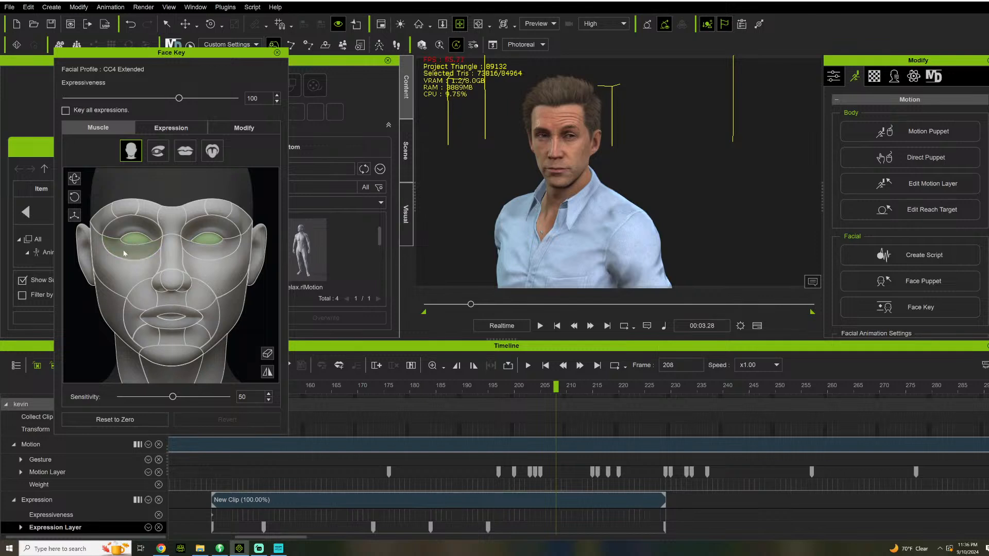
pyautogui.moveTo(138, 256); pyautogui.dragTo(138, 256)
pyautogui.press('space')
pyautogui.press('space')
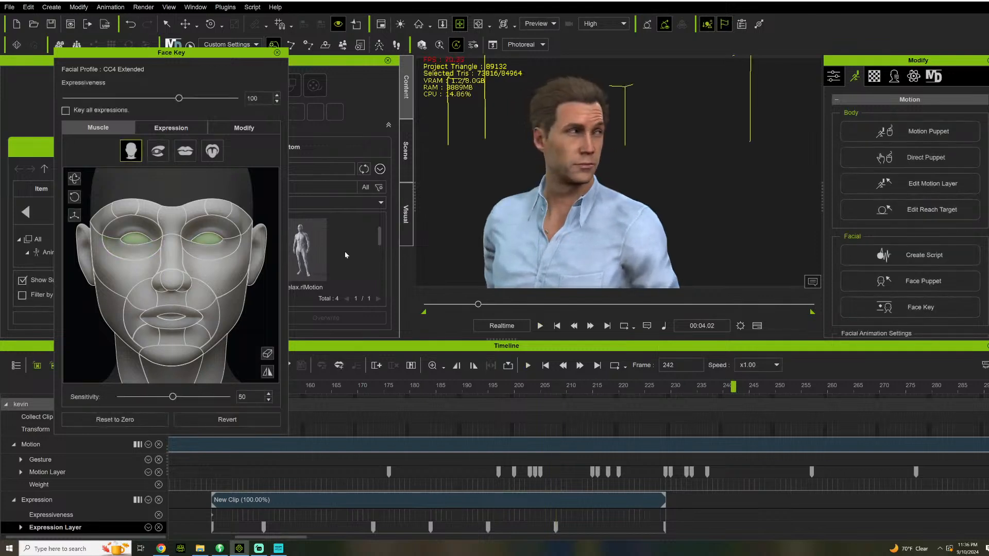
# - Key the lower eyelid regions at frame 242, checking the face up close, and play onward to frame 263
pyautogui.click(219, 263)
pyautogui.moveTo(614, 113); pyautogui.dragTo(546, 131, button='right')
pyautogui.scroll(2, 659, 157)
pyautogui.moveTo(658, 156); pyautogui.dragTo(548, 234, button='right')
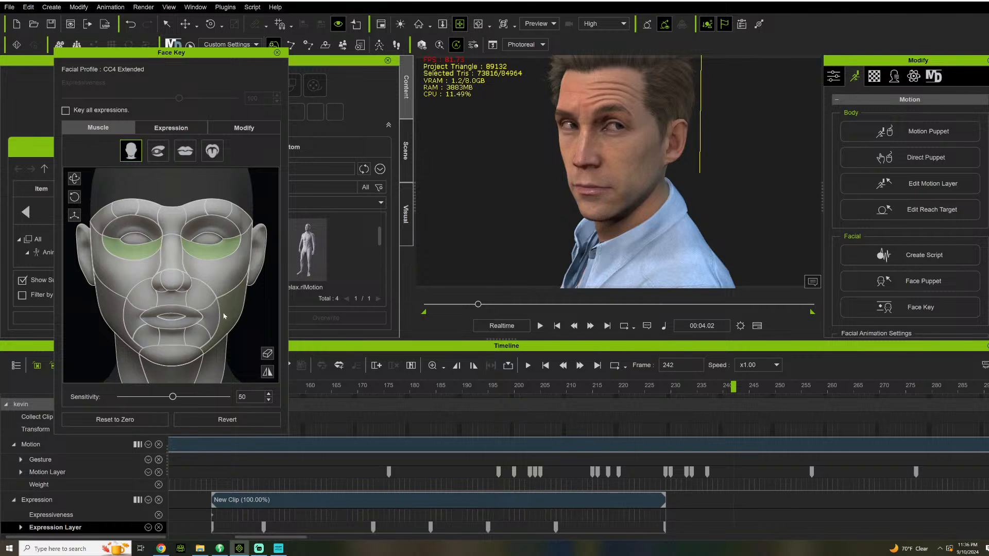
pyautogui.press('space')
pyautogui.press('space')
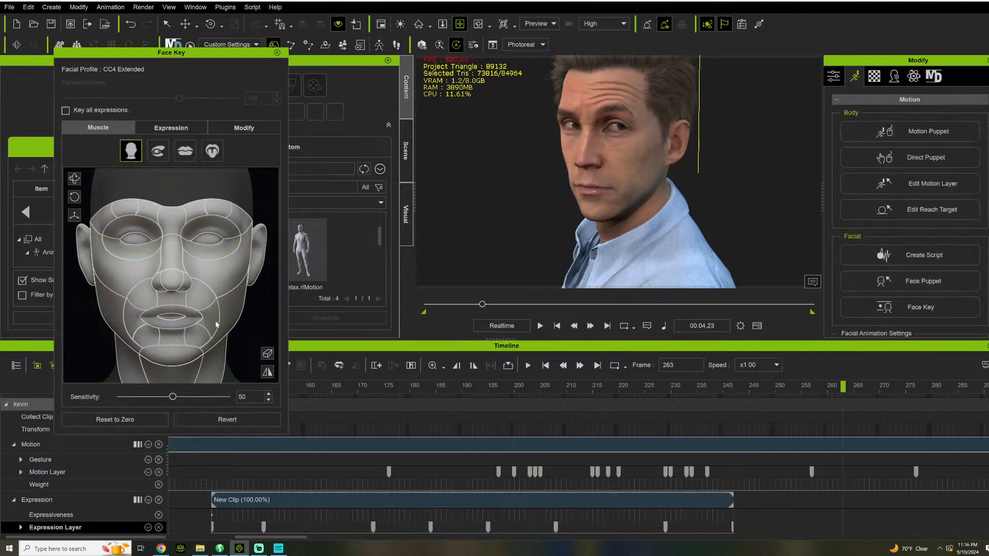
# - Key the mouth-corner region and slightly lowered eyebrows at frame 263, and replay the animation from about frame 170
pyautogui.moveTo(210, 317)
pyautogui.mouseDown()
pyautogui.moveTo(220, 306)
pyautogui.moveTo(214, 315)
pyautogui.mouseUp()
pyautogui.keyDown('ctrl'); pyautogui.click(203, 213); pyautogui.keyUp('ctrl')
pyautogui.keyDown('ctrl'); pyautogui.click(220, 210); pyautogui.keyUp('ctrl')
pyautogui.keyDown('ctrl'); pyautogui.click(238, 217); pyautogui.keyUp('ctrl')
pyautogui.moveTo(226, 215); pyautogui.dragTo(221, 252)
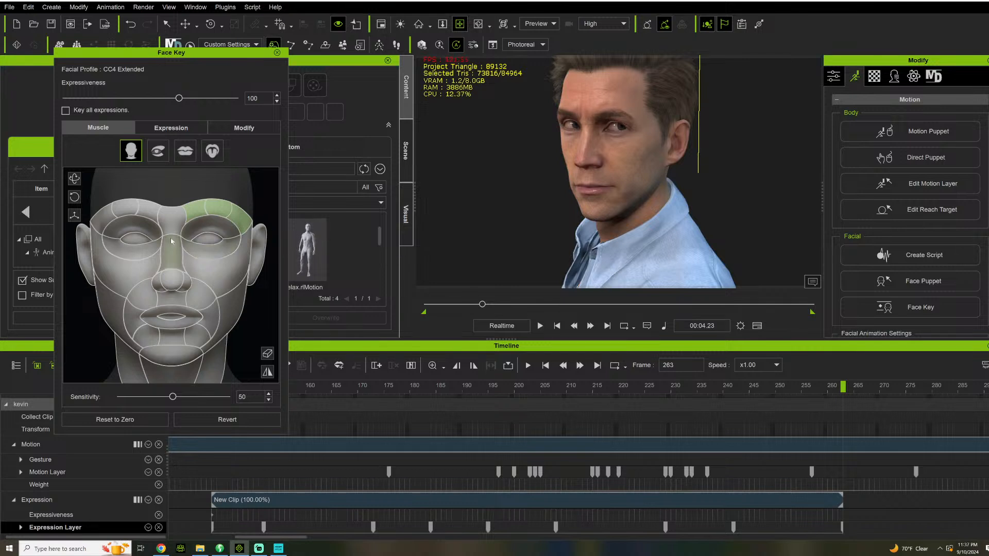
pyautogui.keyDown('ctrl'); pyautogui.click(148, 211); pyautogui.keyUp('ctrl')
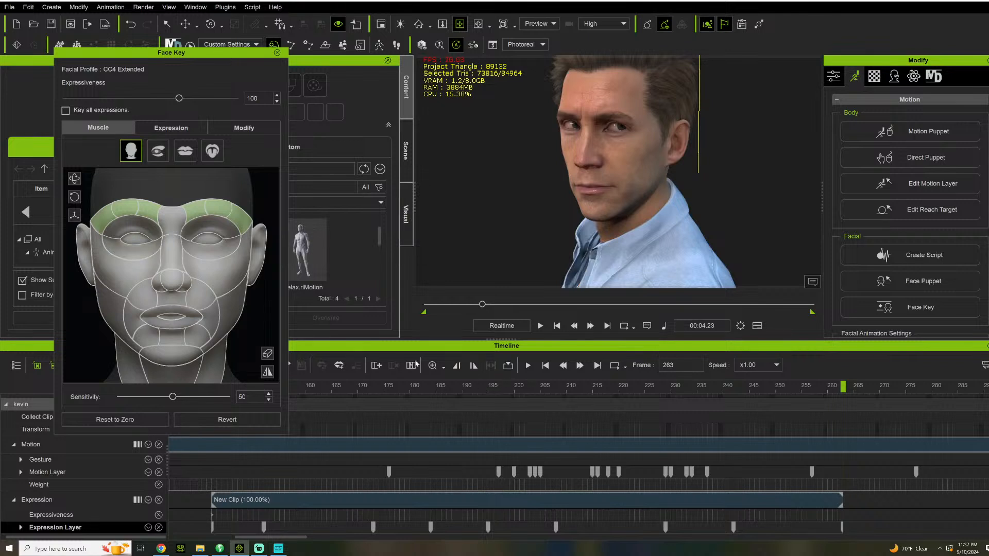
pyautogui.click(359, 388)
pyautogui.press('space')
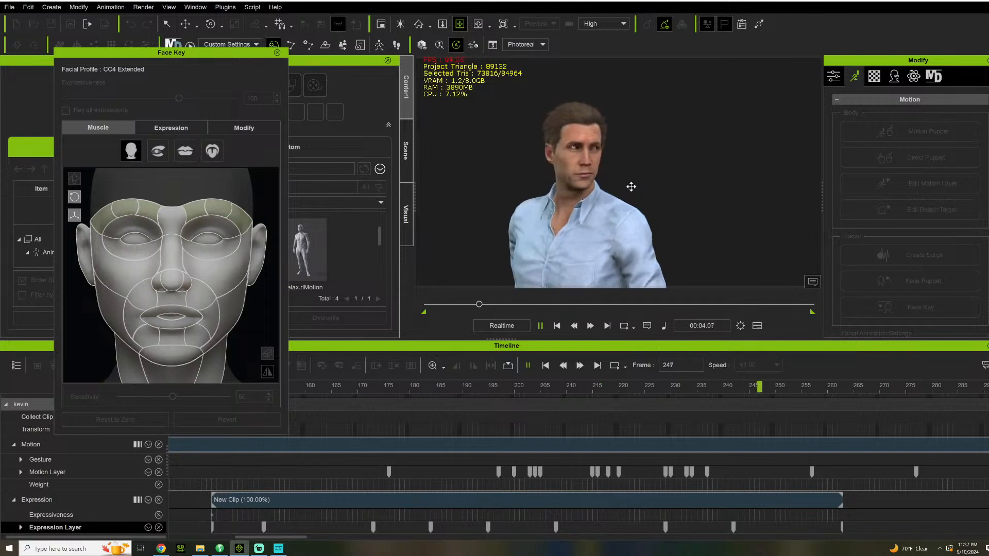
# - Examine the face from the side, and replay the head turn from frame 159 to check the expression timing
pyautogui.press('space')
pyautogui.moveTo(619, 227); pyautogui.dragTo(650, 227, button='right')
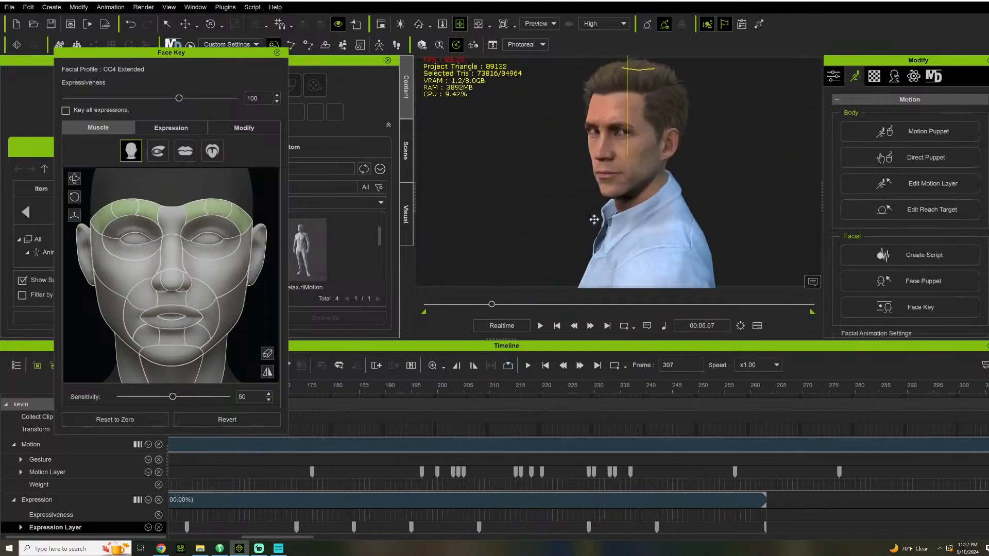
pyautogui.scroll(5, 650, 227)
pyautogui.click(460, 304)
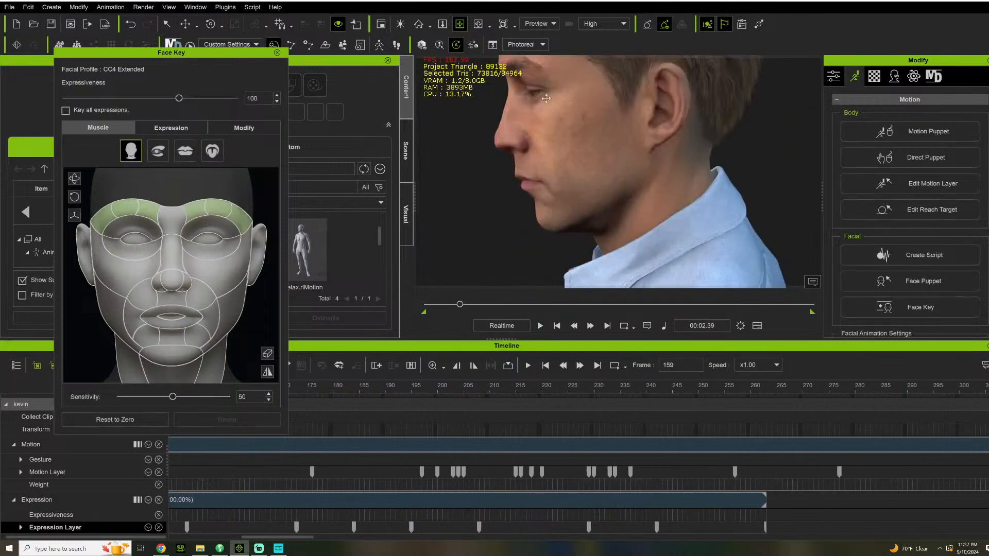
pyautogui.scroll(-5, 536, 177)
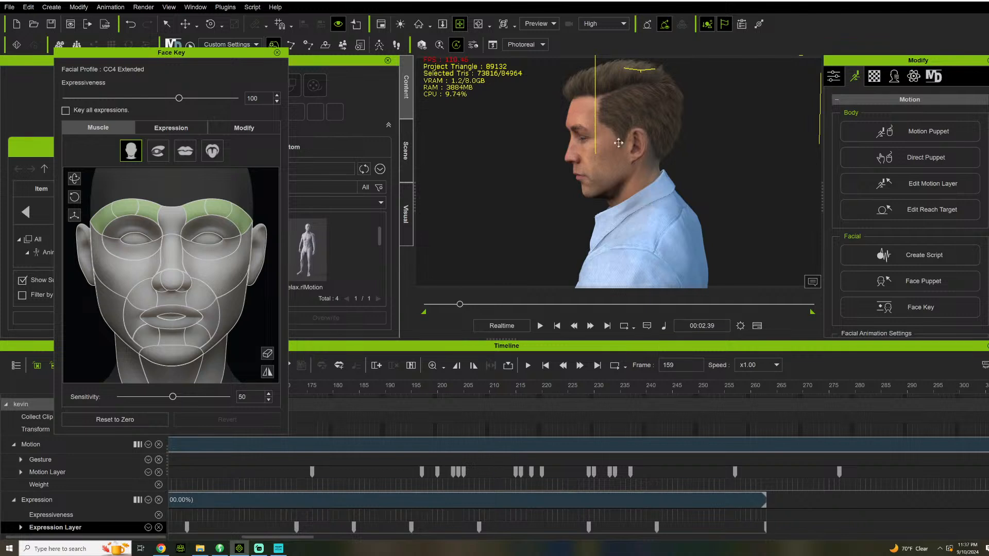
pyautogui.press('space')
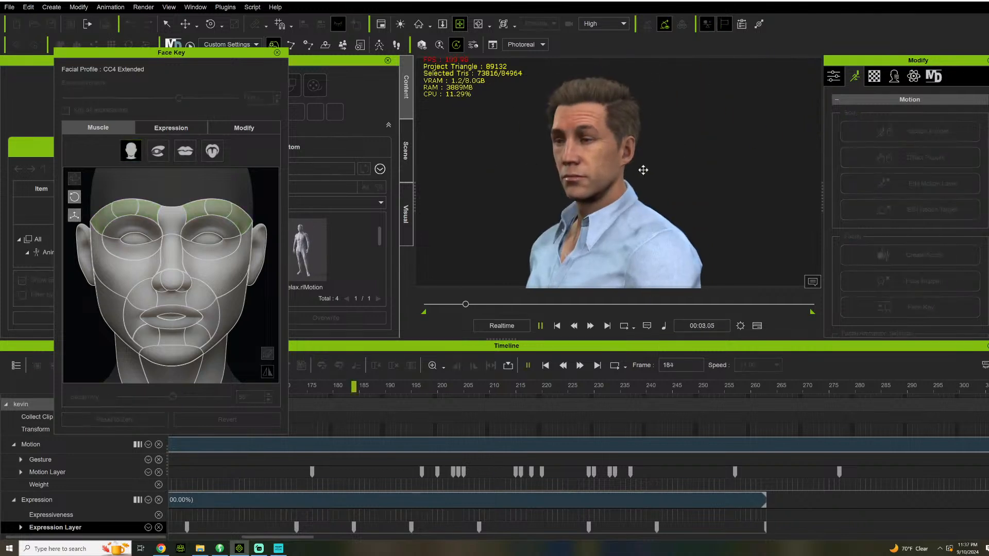
pyautogui.press('space')
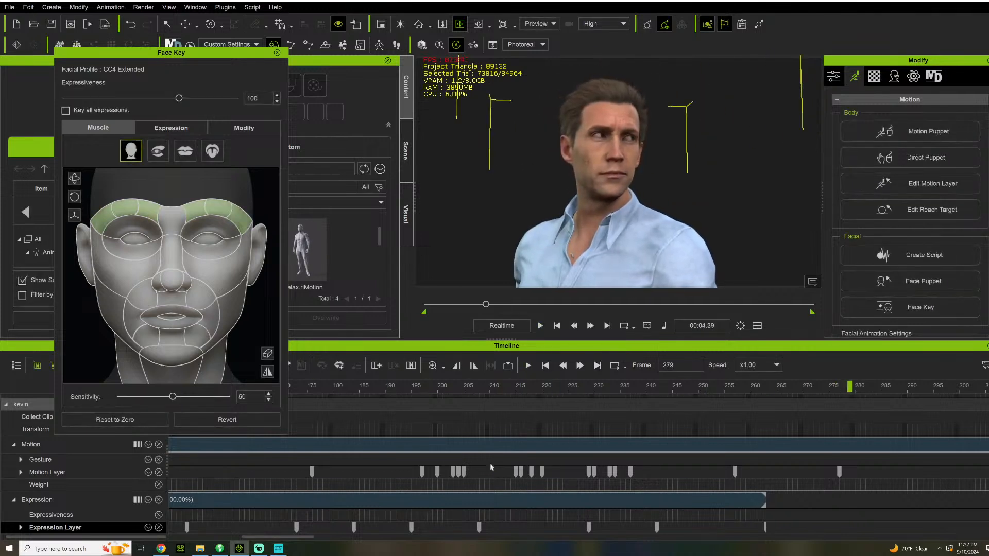
# - Shift the expression clip about 6 frames earlier and open it in the Curve Editor
pyautogui.moveTo(555, 507); pyautogui.dragTo(525, 507)
pyautogui.rightClick(534, 500)
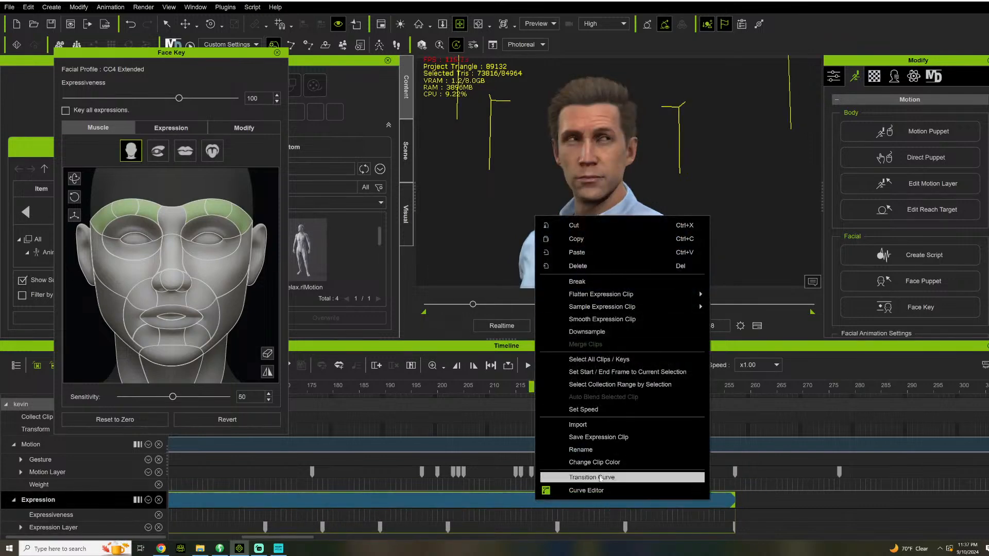
pyautogui.click(586, 492)
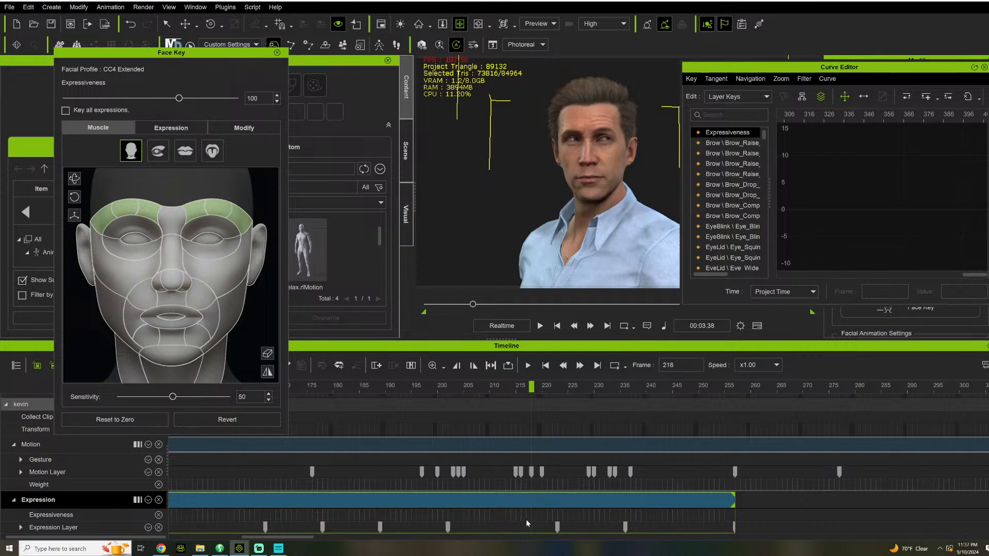
# - Flatten all layers of the expression clip and sample all of its parts into keys
pyautogui.rightClick(515, 502)
pyautogui.moveTo(644, 298)
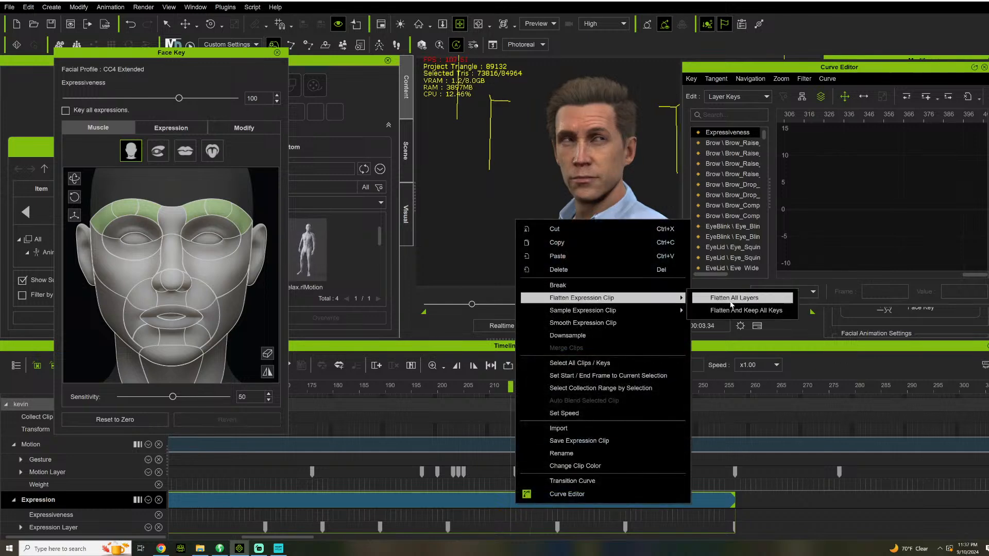
pyautogui.click(734, 299)
pyautogui.rightClick(506, 505)
pyautogui.moveTo(567, 313)
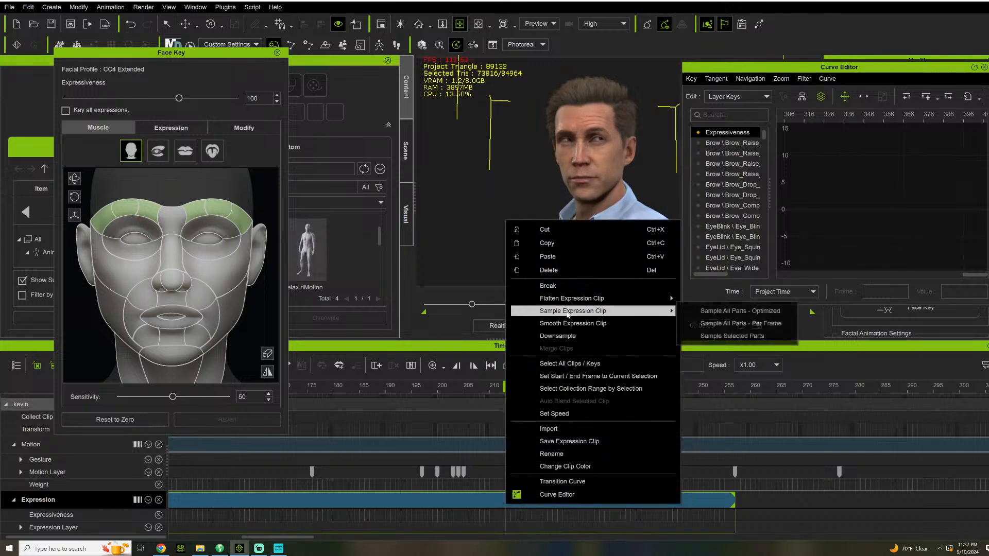
pyautogui.click(738, 311)
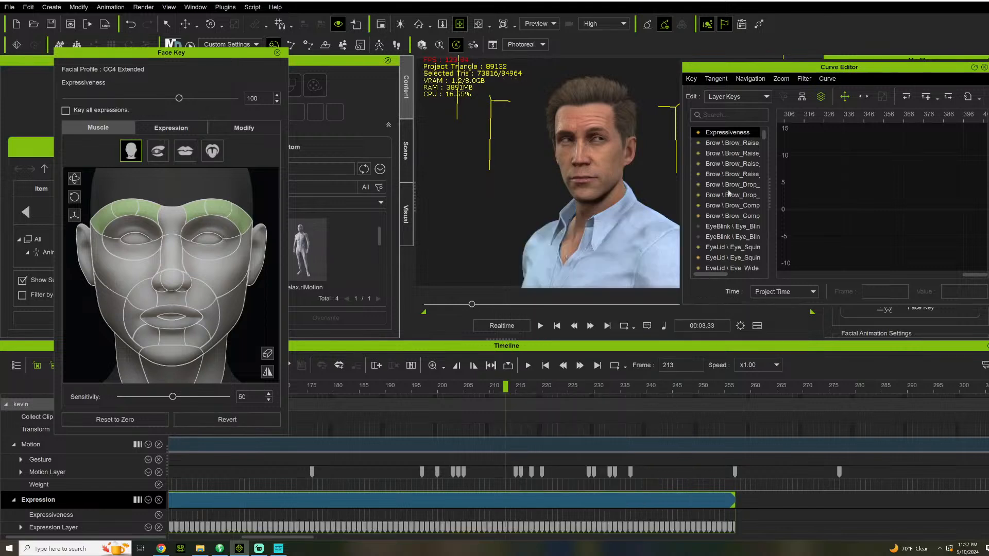
# - Show all expression tracks together in the Curve Editor and optimize their curves with a threshold of 0.5
pyautogui.rightClick(729, 137)
pyautogui.click(758, 144)
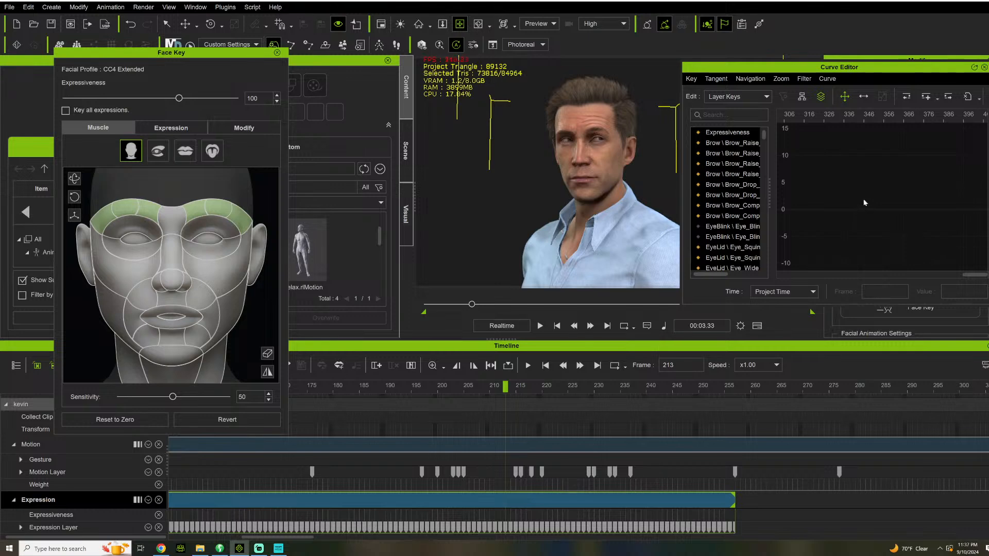
pyautogui.scroll(-2, 826, 193)
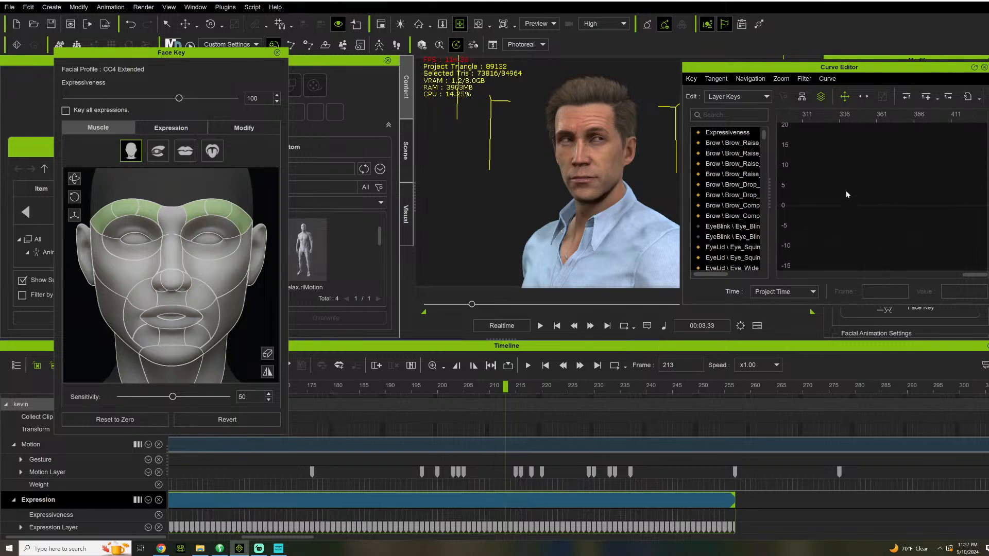
pyautogui.press('f')
pyautogui.scroll(-3, 887, 216)
pyautogui.rightClick(901, 147)
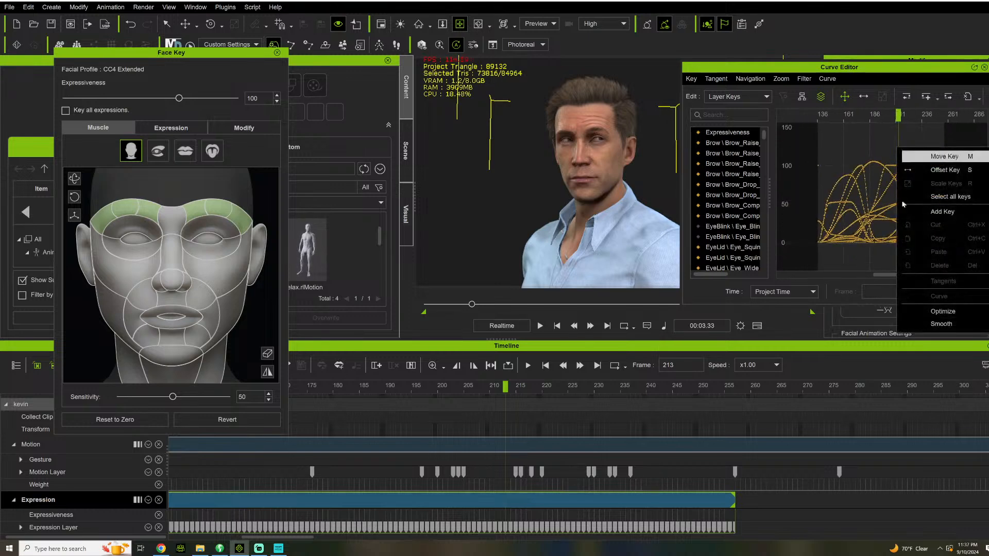
pyautogui.click(942, 311)
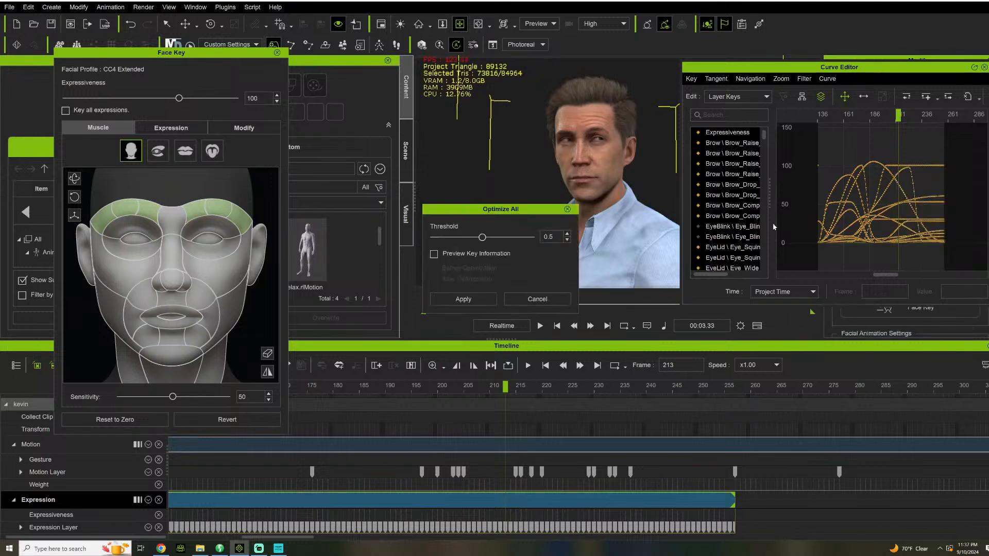
pyautogui.click(476, 301)
# - Select all the expression curve keys and apply Smooth All with a smooth factor of 13
pyautogui.moveTo(961, 268); pyautogui.dragTo(799, 134)
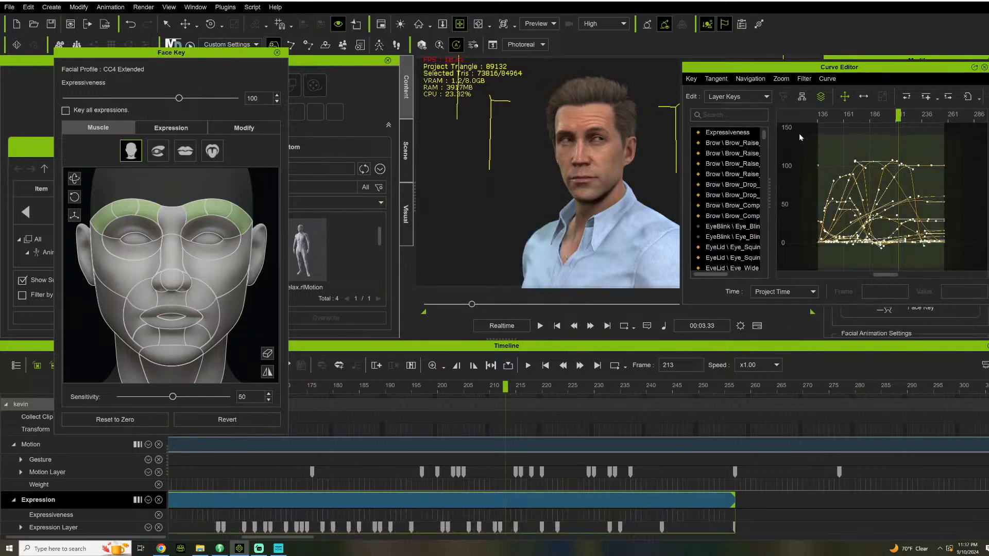
pyautogui.rightClick(871, 145)
pyautogui.moveTo(916, 319)
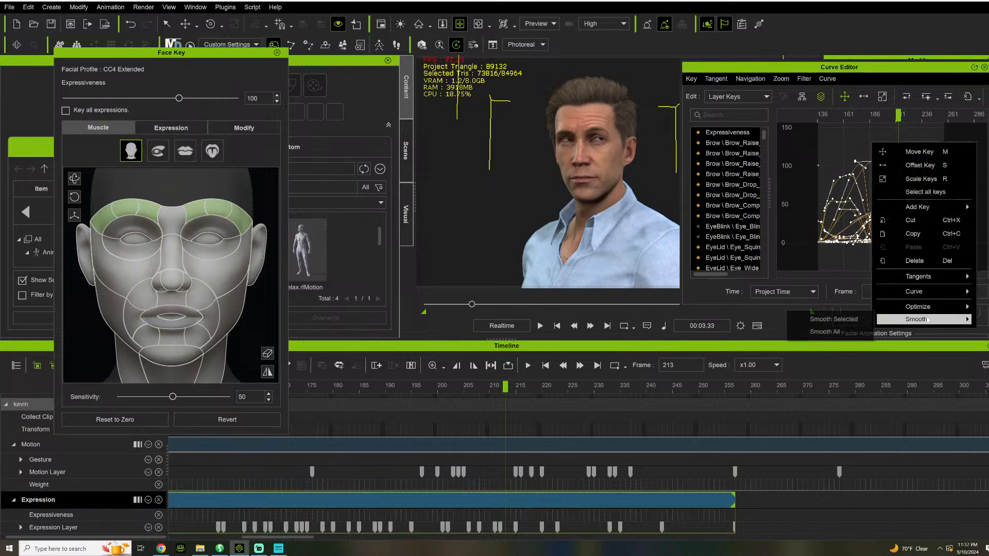
pyautogui.click(825, 332)
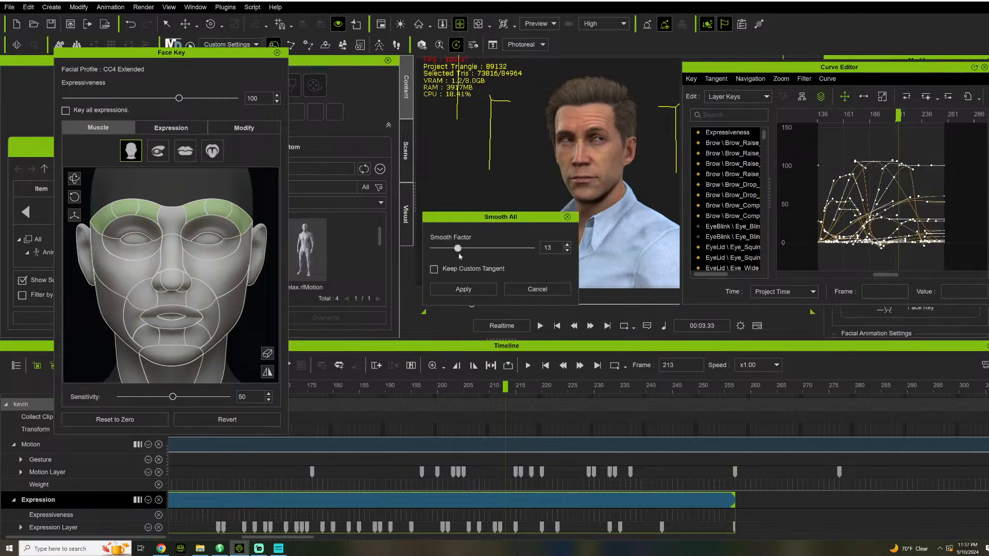
pyautogui.click(463, 289)
# - Try shifting the smoothed expression clip about 11 frames earlier and replay the head turn
pyautogui.press('space')
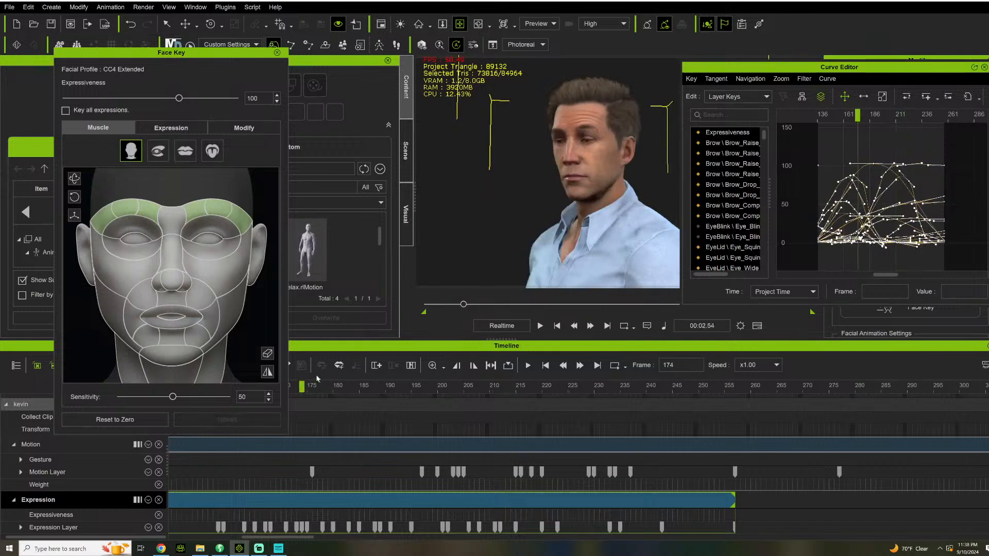
pyautogui.press('space')
pyautogui.moveTo(508, 500); pyautogui.dragTo(450, 505)
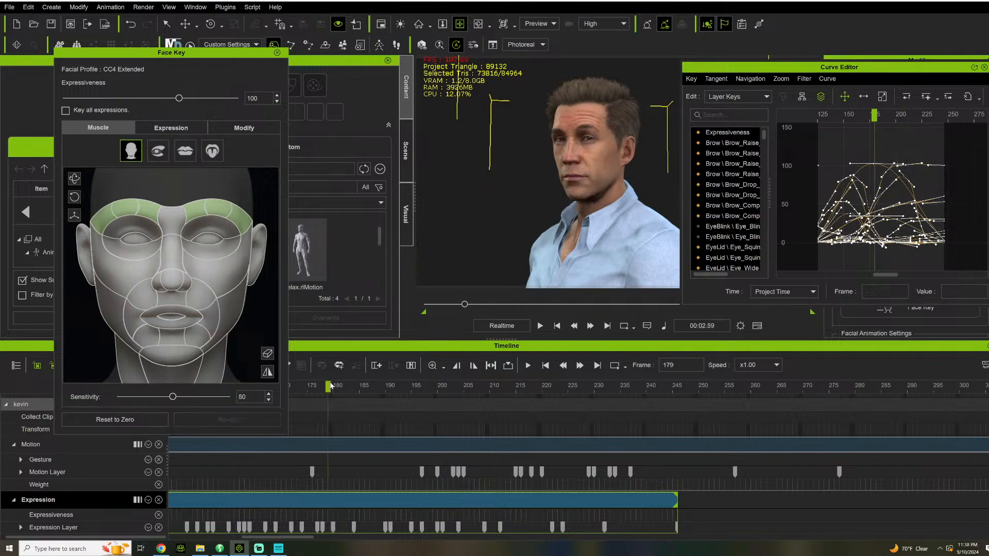
pyautogui.press('space')
pyautogui.press('space')
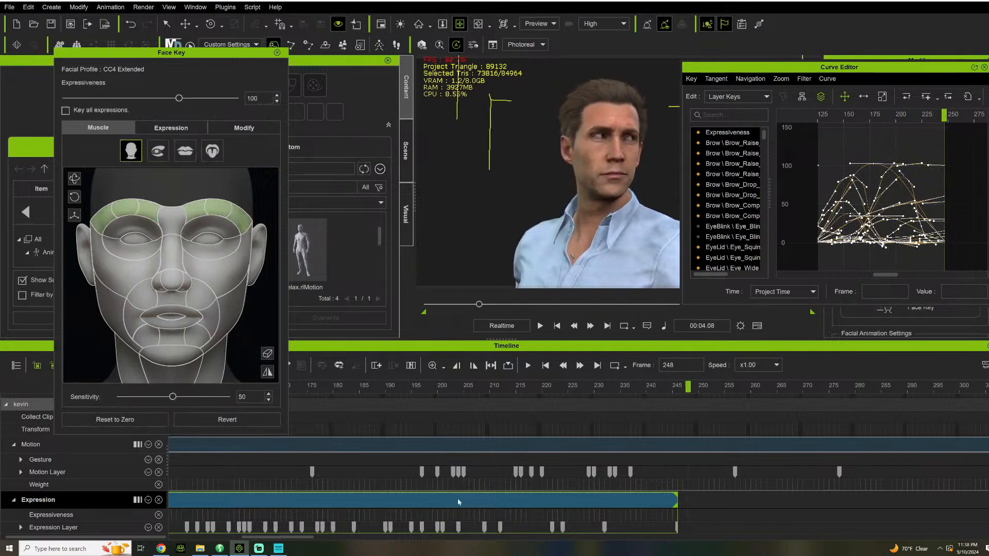
# - Shift the expression clip about 9 frames later with its end extended to about frame 264, and close the Face Key editor
pyautogui.moveTo(457, 497); pyautogui.dragTo(502, 502)
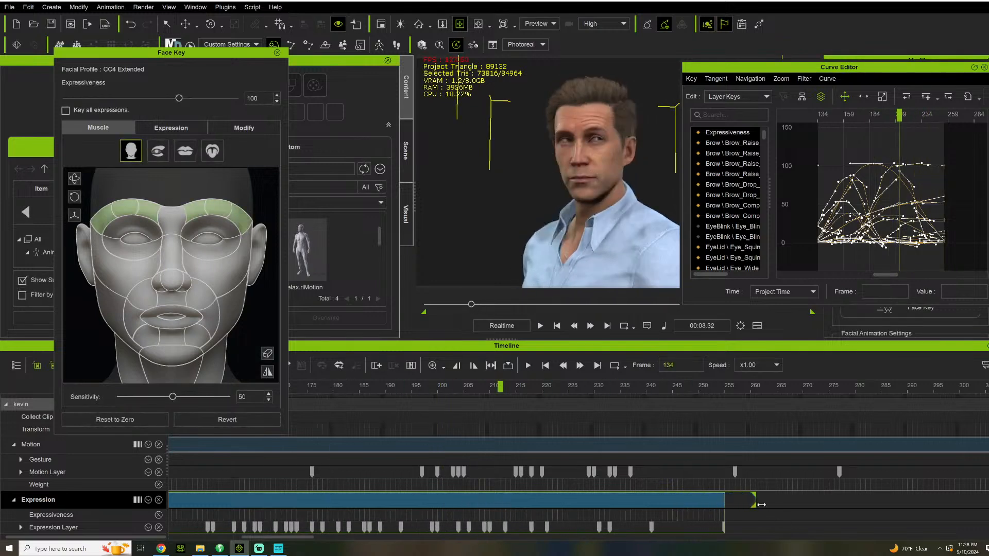
pyautogui.press('space')
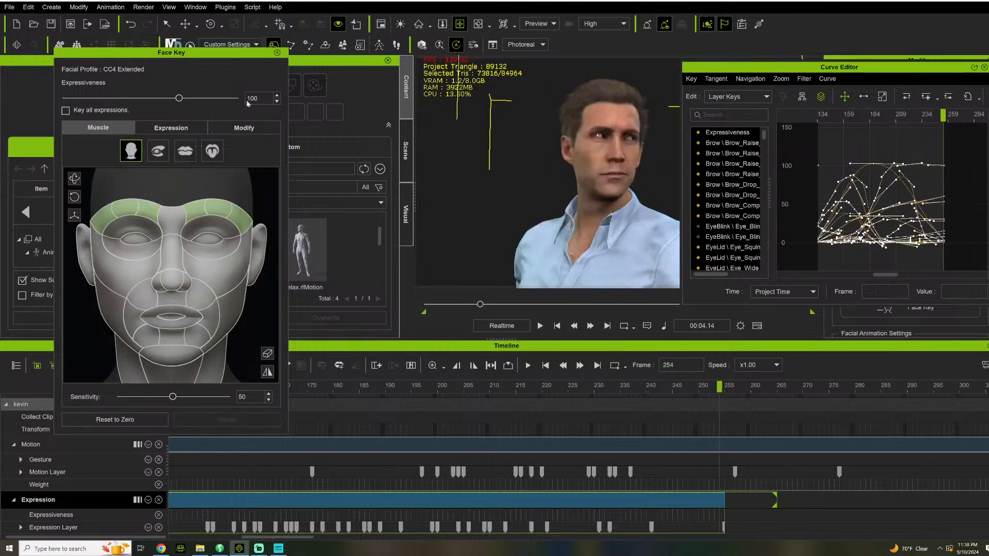
pyautogui.click(277, 53)
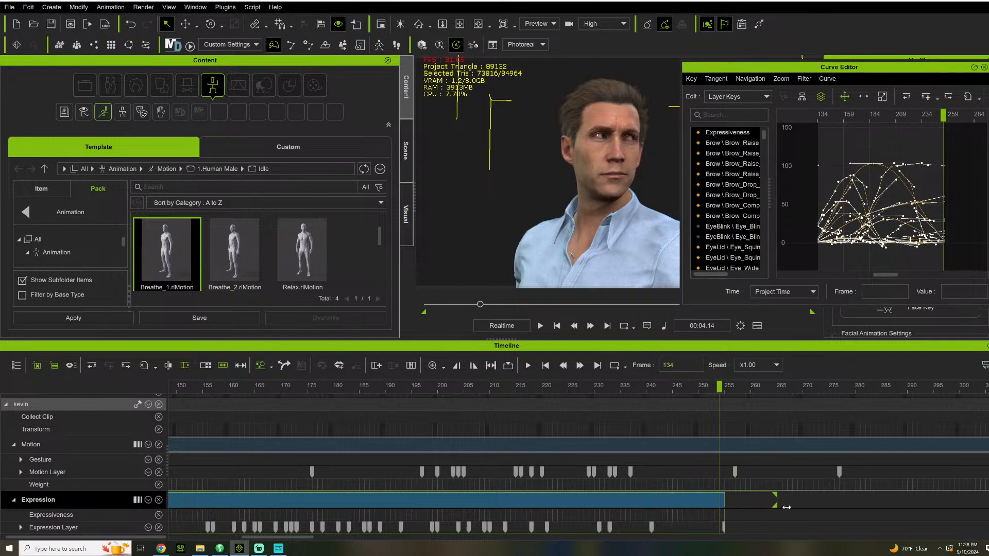
# - Move the expression clip so its keyed portion ends at about frame 269, replaying the head turn to check the timing
pyautogui.click(222, 390)
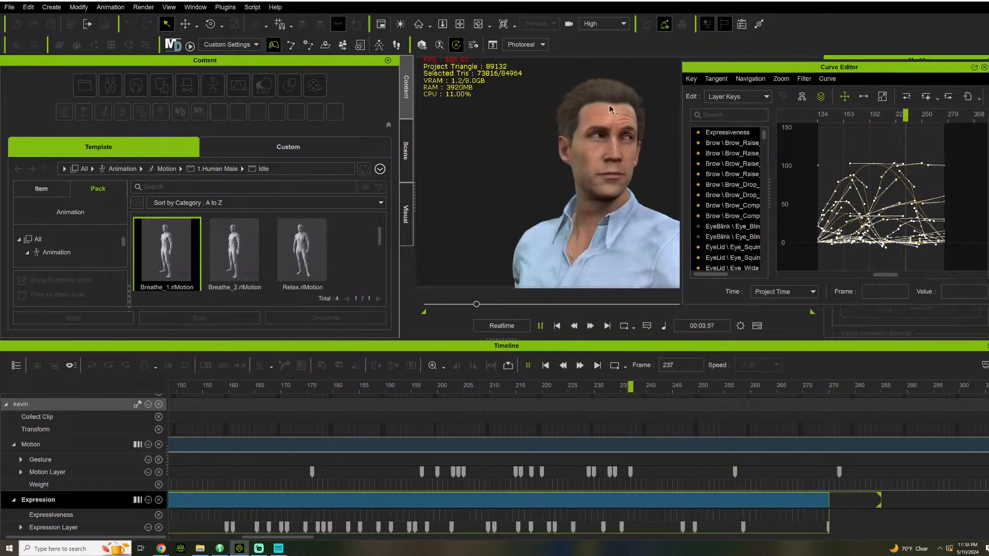
pyautogui.moveTo(437, 504); pyautogui.dragTo(410, 500)
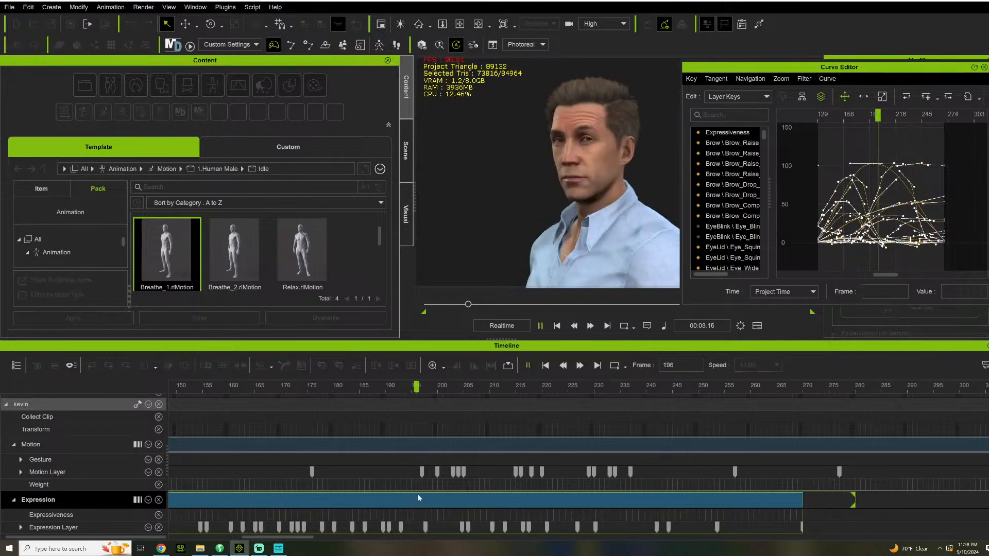
pyautogui.press('space')
# - Try breaking the expression clip at frame 176, deleting the portion before it, and replaying the turn
pyautogui.click(402, 494)
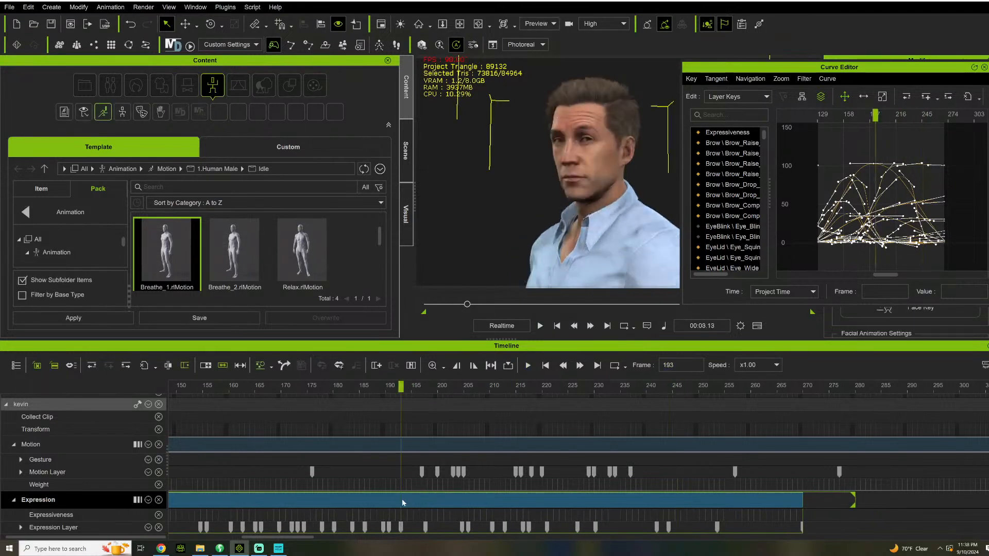
pyautogui.click(387, 503)
pyautogui.click(318, 387)
pyautogui.rightClick(321, 495)
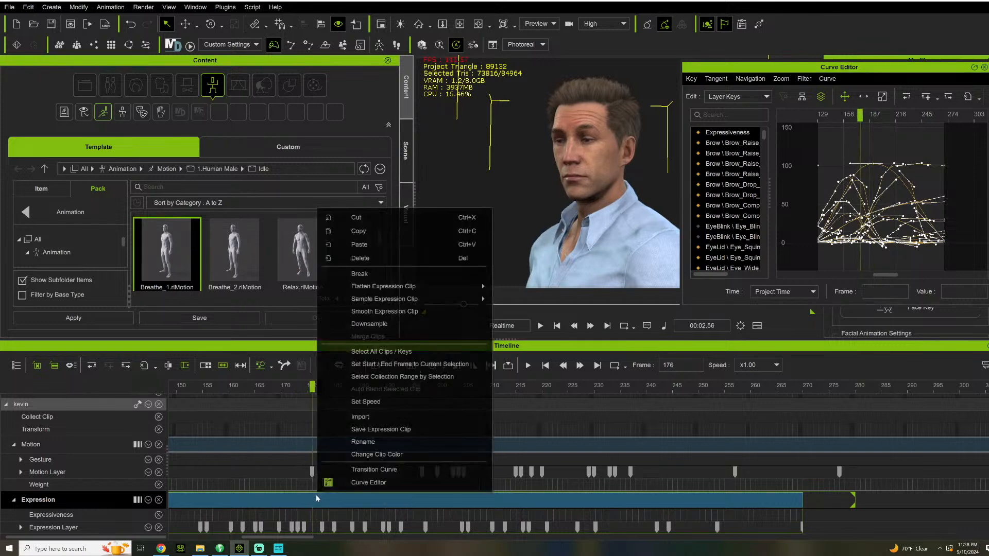
pyautogui.click(361, 275)
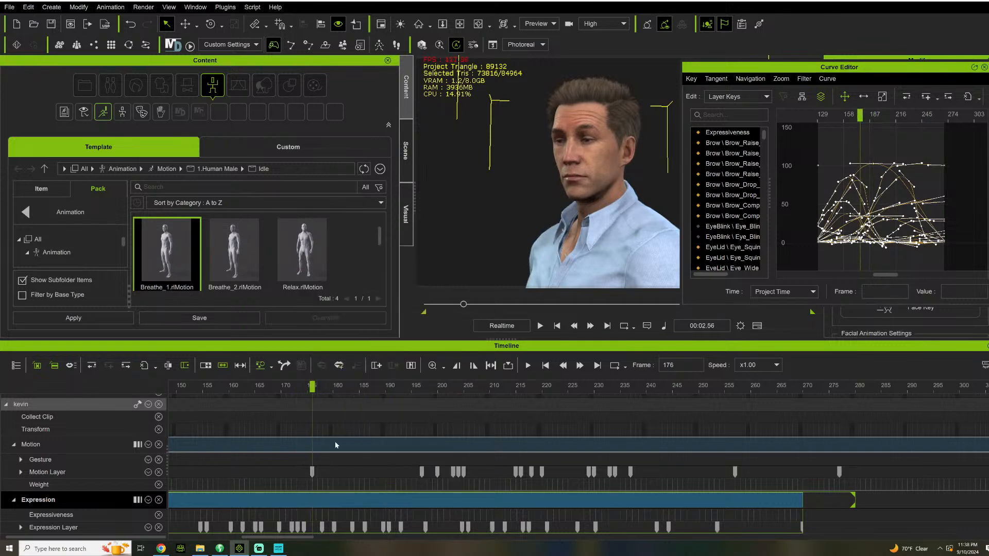
pyautogui.click(286, 496)
pyautogui.press('Delete')
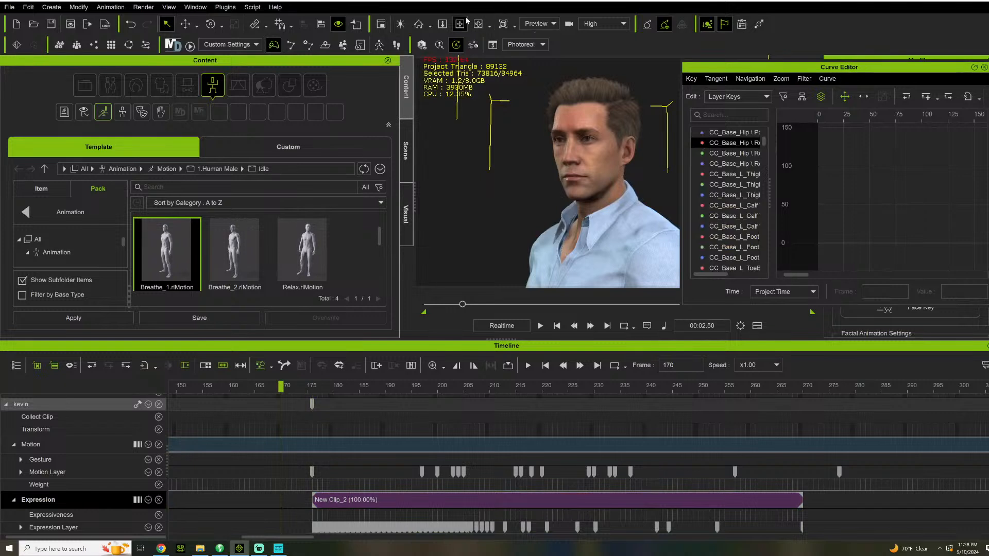
pyautogui.press('space')
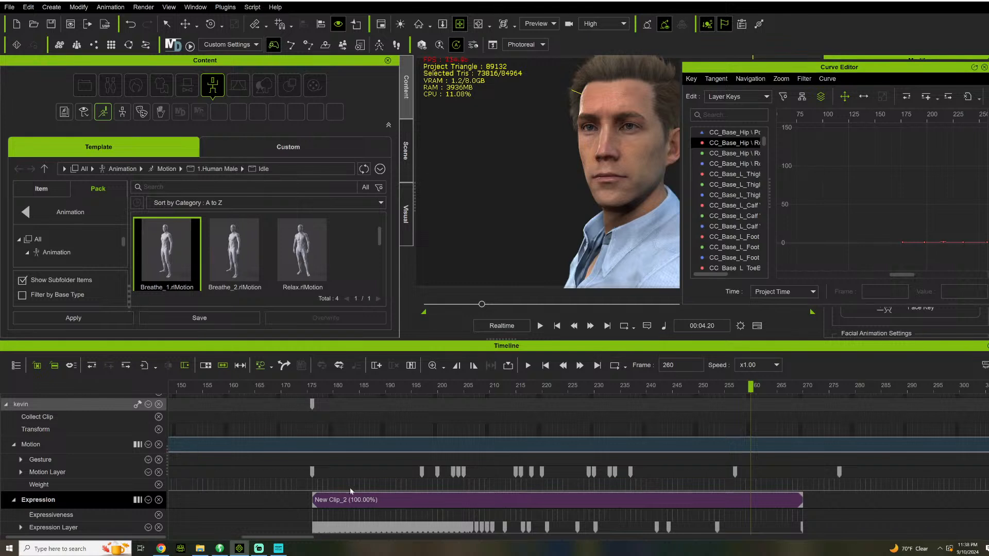
# - Undo the break and deletion on the expression clip, and replay the head turn from frame 161
pyautogui.hotkey('ctrl', 'z')
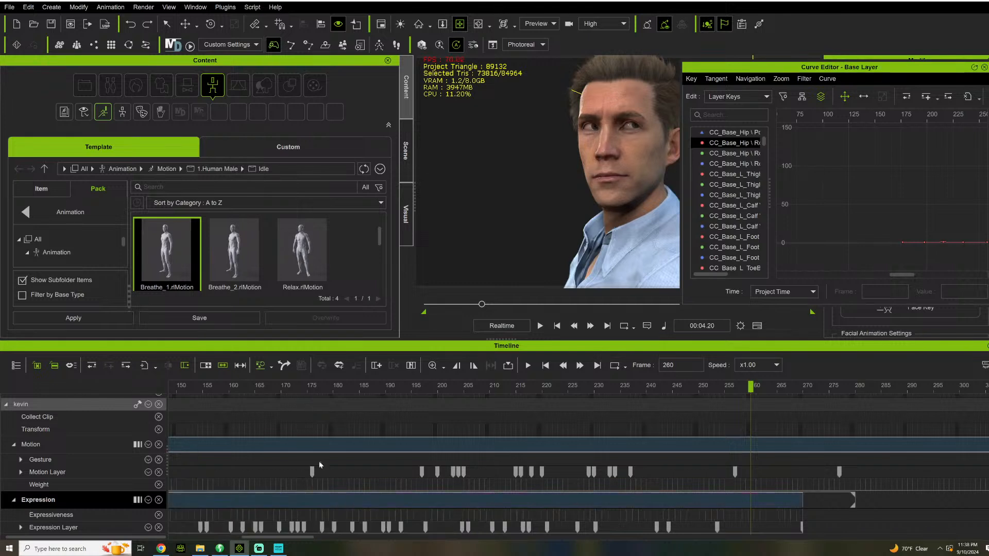
pyautogui.click(238, 386)
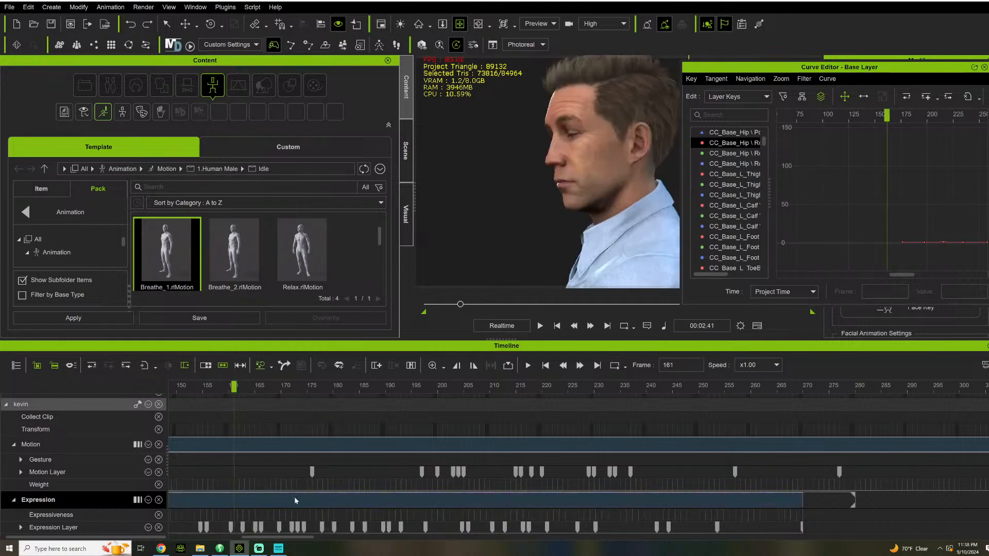
pyautogui.press('space')
pyautogui.press('space')
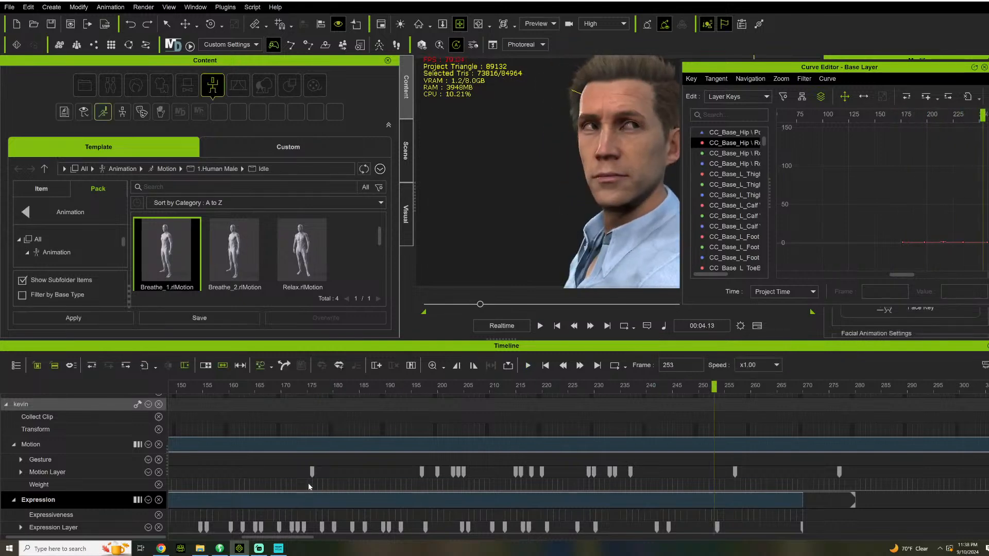
# - Flatten all layers of the repositioned expression clip again
pyautogui.rightClick(301, 495)
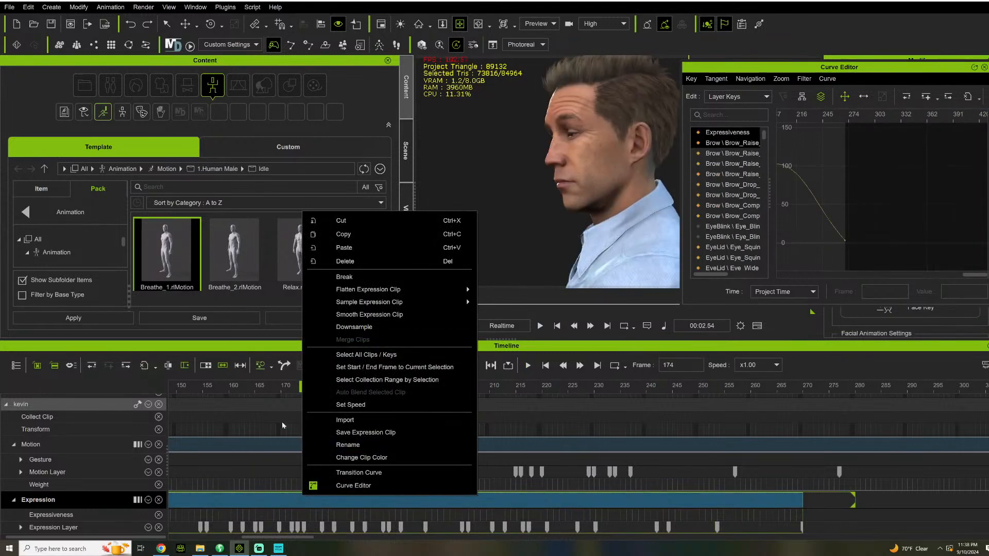
pyautogui.moveTo(373, 293)
pyautogui.click(487, 289)
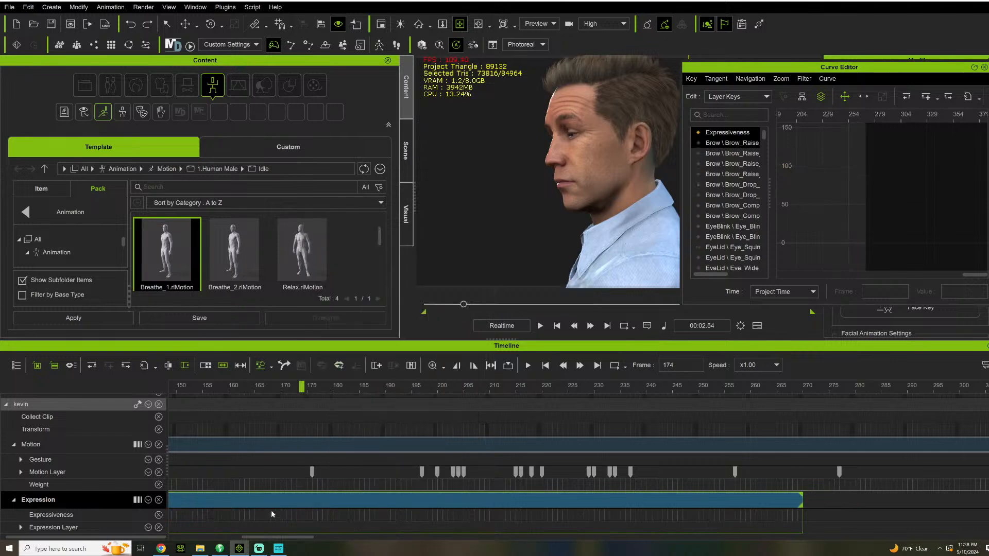
# - Try breaking the flattened expression clip at frame 166, inspect its expression layer, and undo the break and the flattening
pyautogui.rightClick(261, 502)
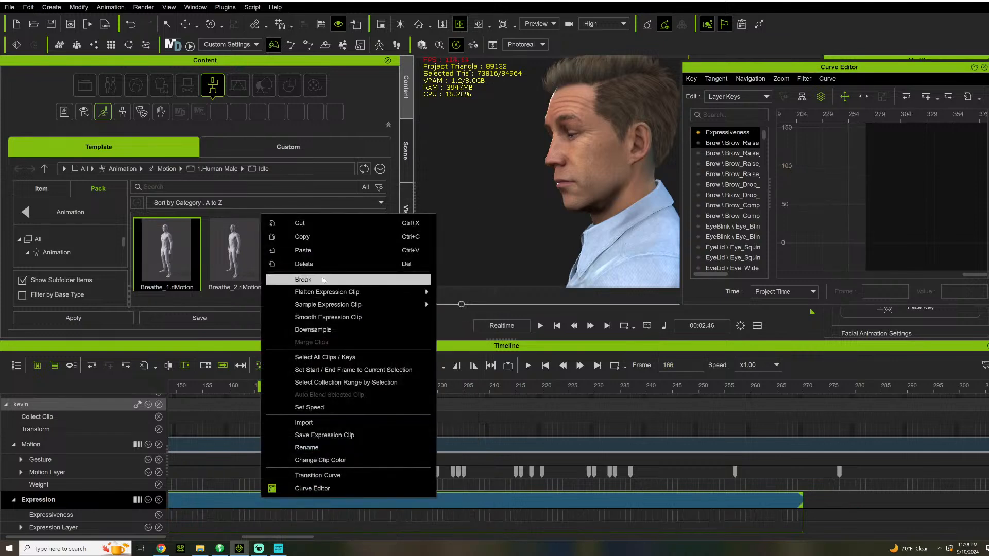
pyautogui.click(301, 279)
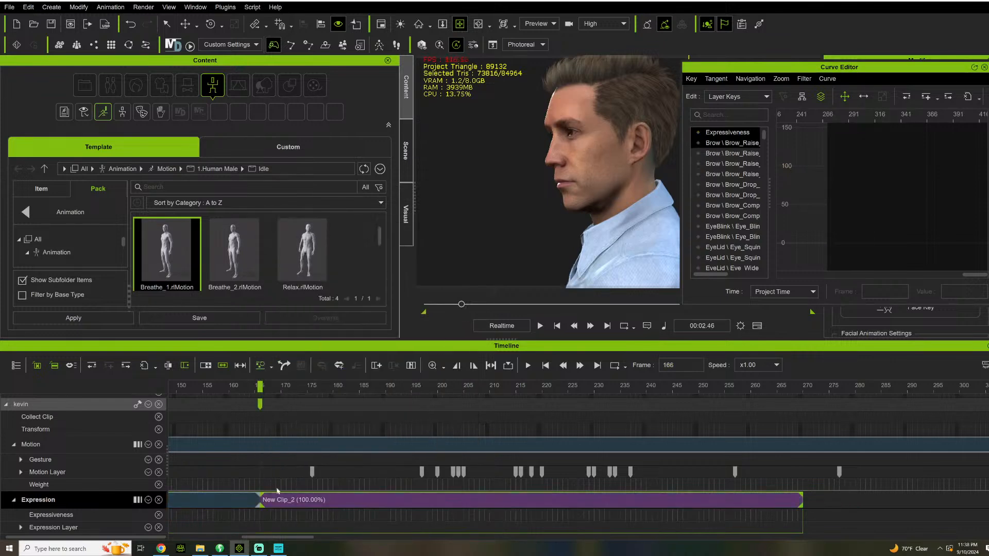
pyautogui.click(21, 528)
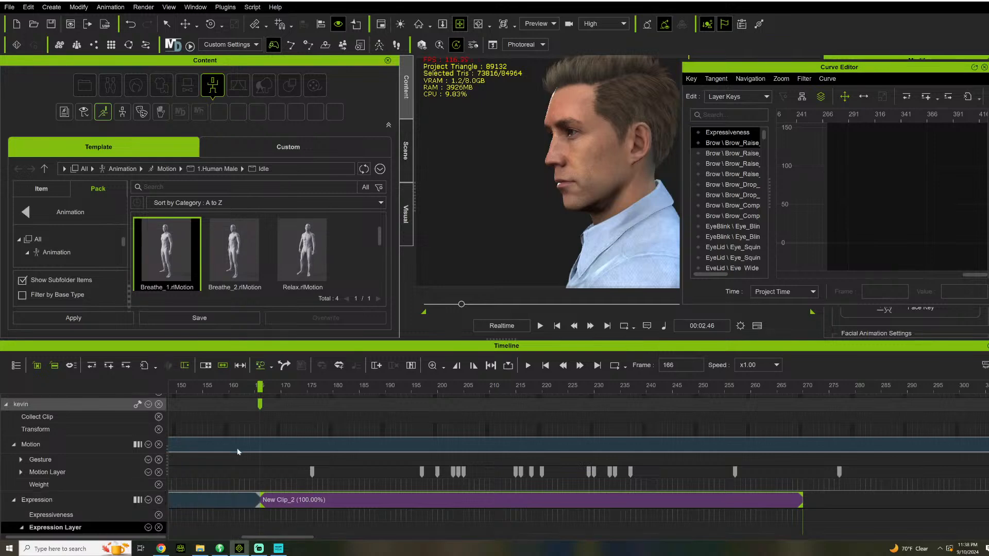
pyautogui.scroll(-2, 278, 471)
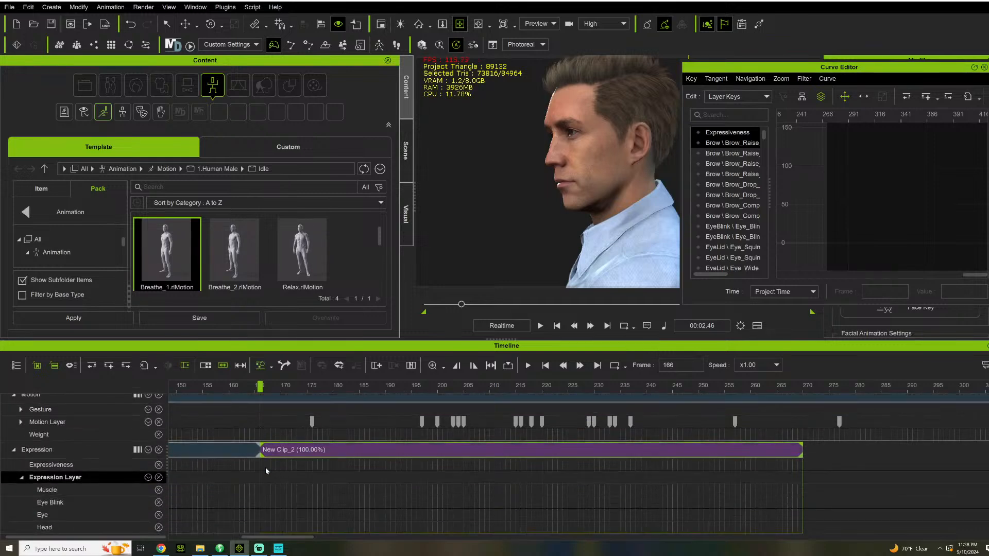
pyautogui.hotkey('ctrl', 'z')
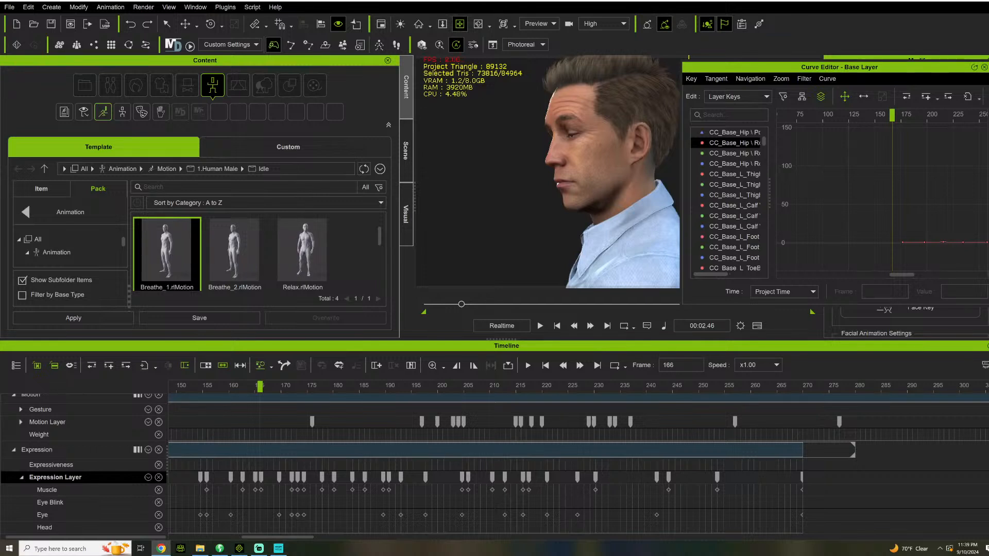
# - Replay the head turn from frame 152, shift the expression clip earlier so its keyed portion ends at about frame 266, and replay
pyautogui.click(191, 387)
pyautogui.press('space')
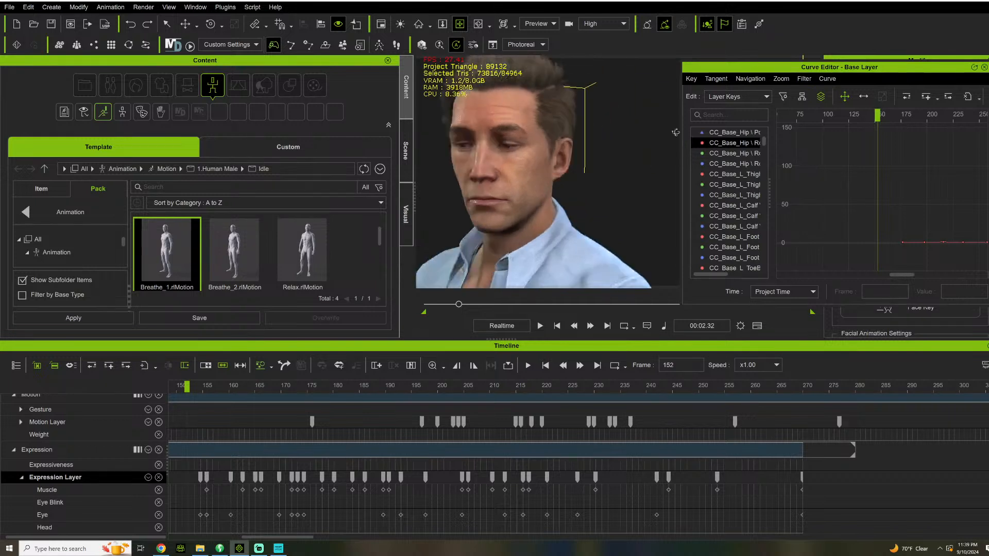
pyautogui.press('space')
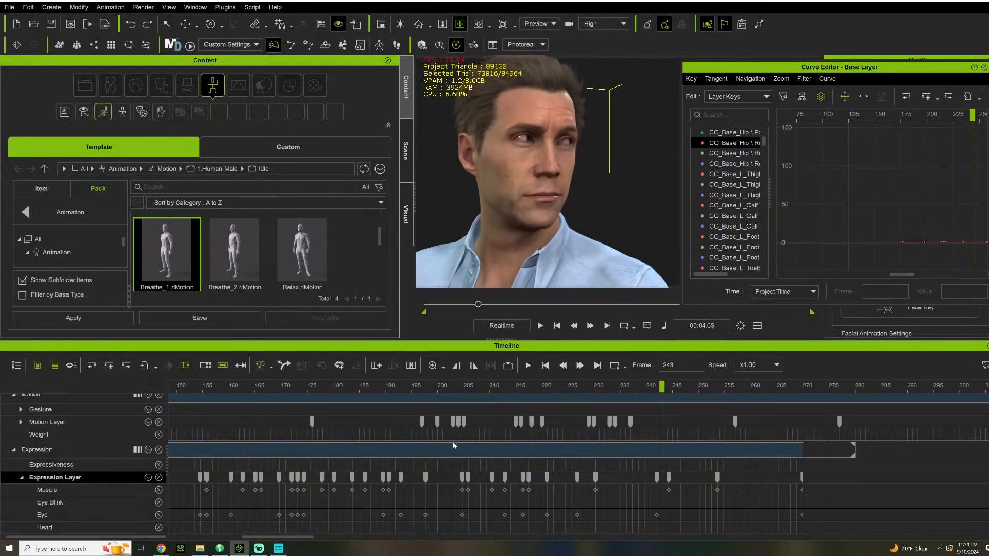
pyautogui.moveTo(442, 446); pyautogui.dragTo(429, 447)
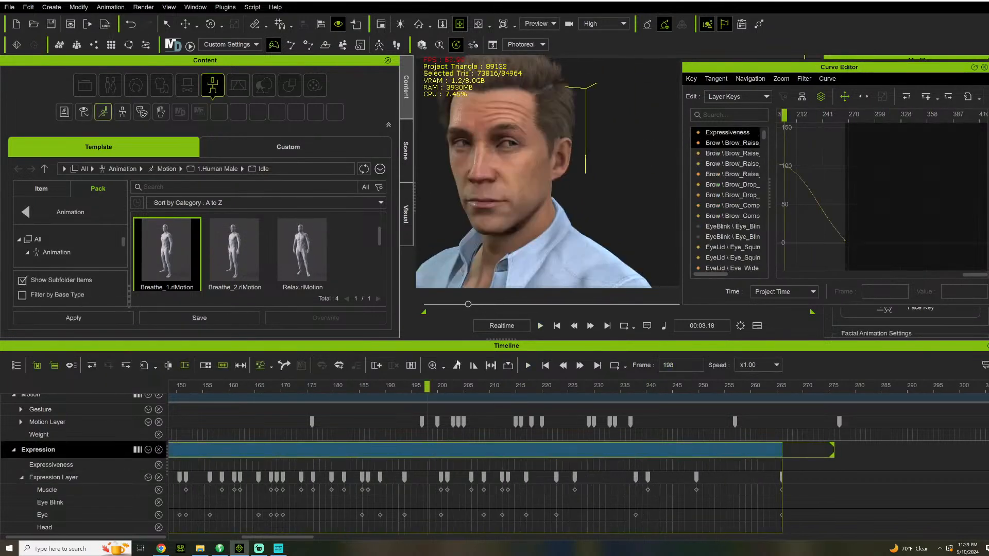
pyautogui.press('space')
pyautogui.press('space')
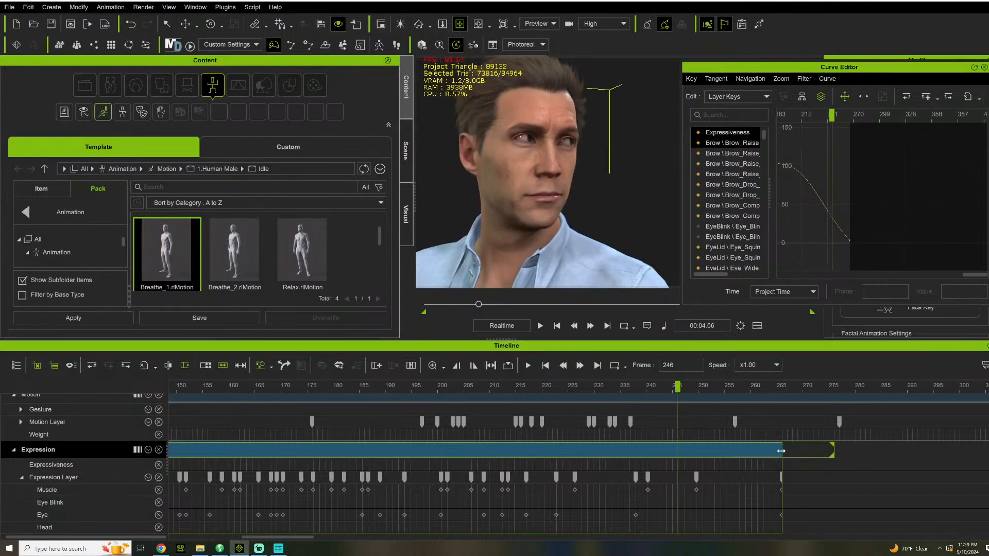
# - Stretch the expression clip's keyed portion to about frame 275, replay the turn, and shift the clip about three frames later
pyautogui.moveTo(781, 451); pyautogui.dragTo(829, 450)
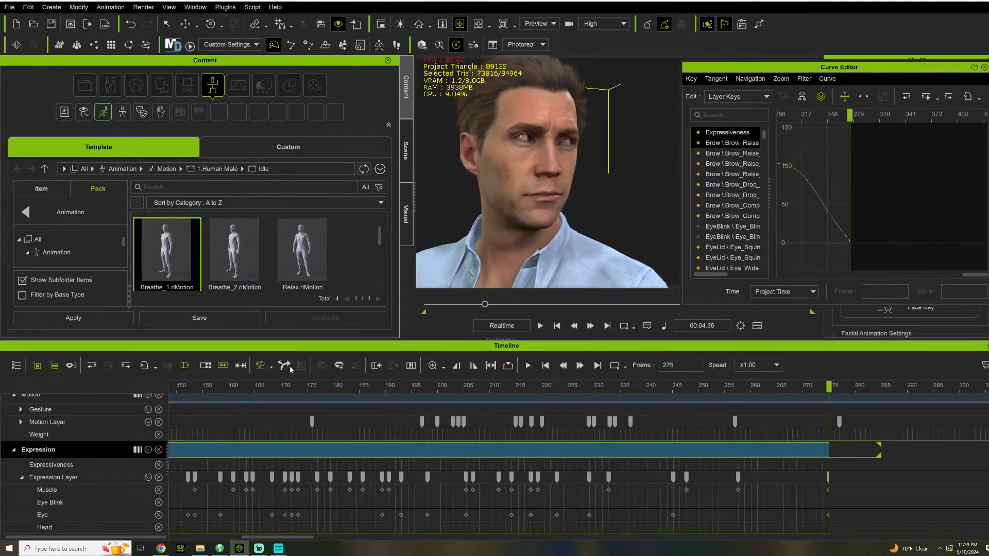
pyautogui.click(323, 387)
pyautogui.press('space')
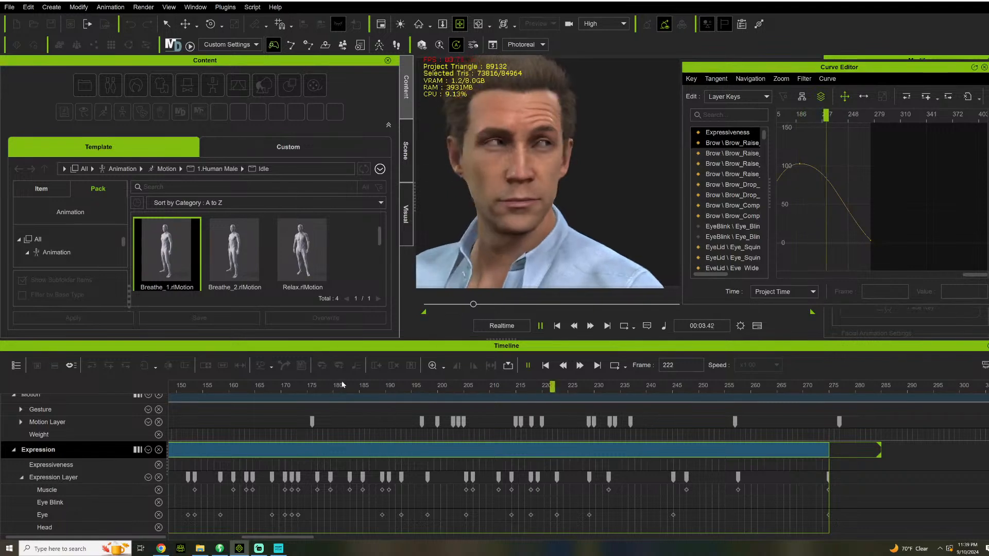
pyautogui.press('space')
pyautogui.moveTo(430, 457); pyautogui.dragTo(446, 457)
# - Replay the head turn several times from a side view to check the expression timing against the movement
pyautogui.click(368, 387)
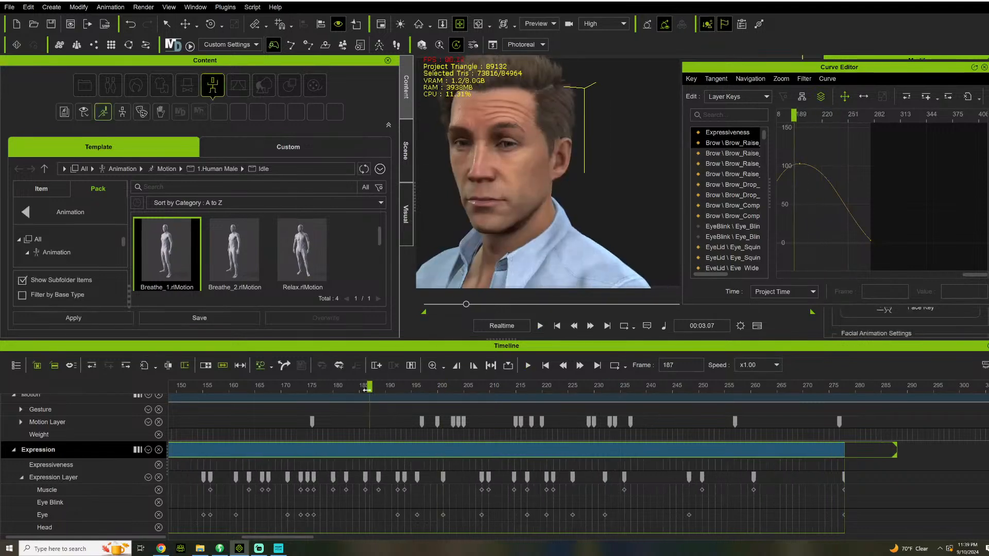
pyautogui.moveTo(522, 107); pyautogui.dragTo(436, 135, button='right')
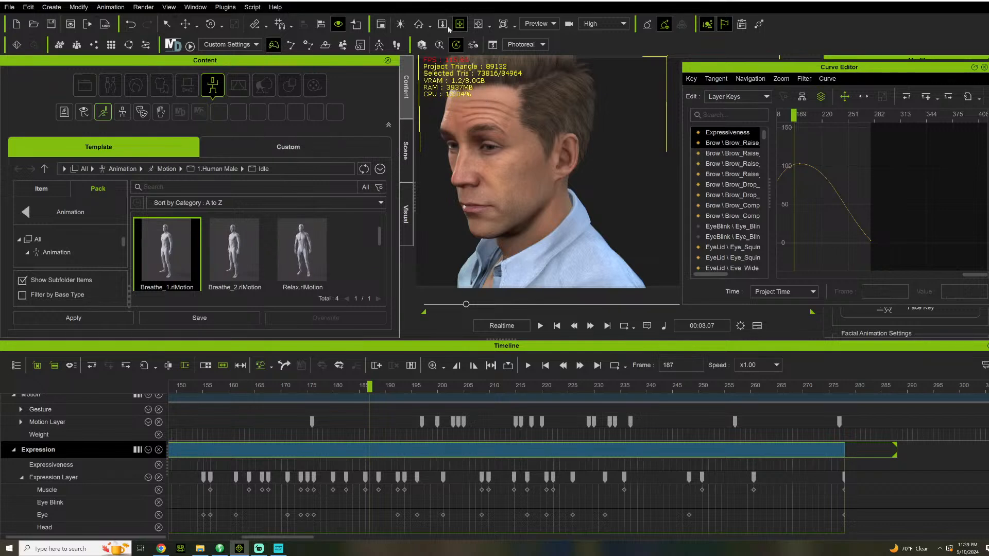
pyautogui.press('space')
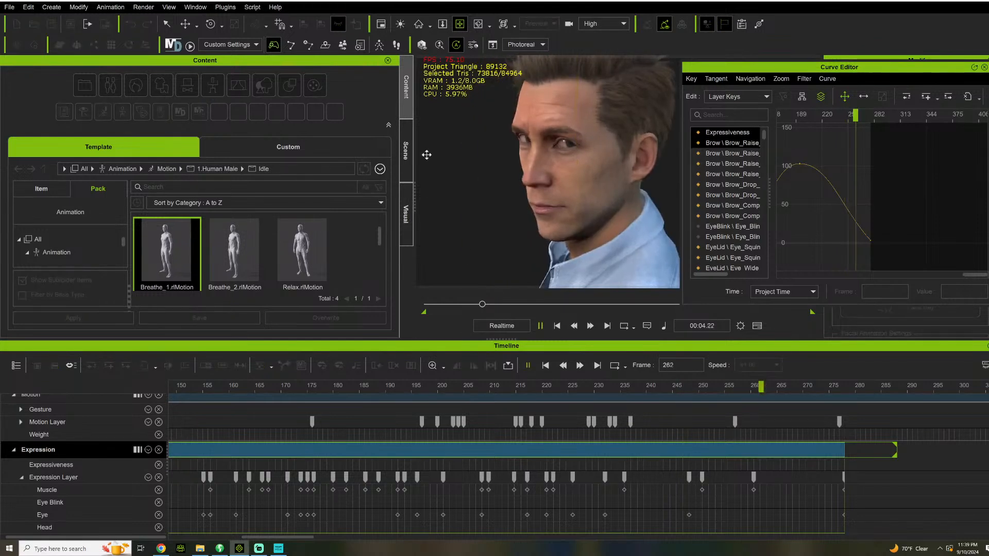
pyautogui.press('space')
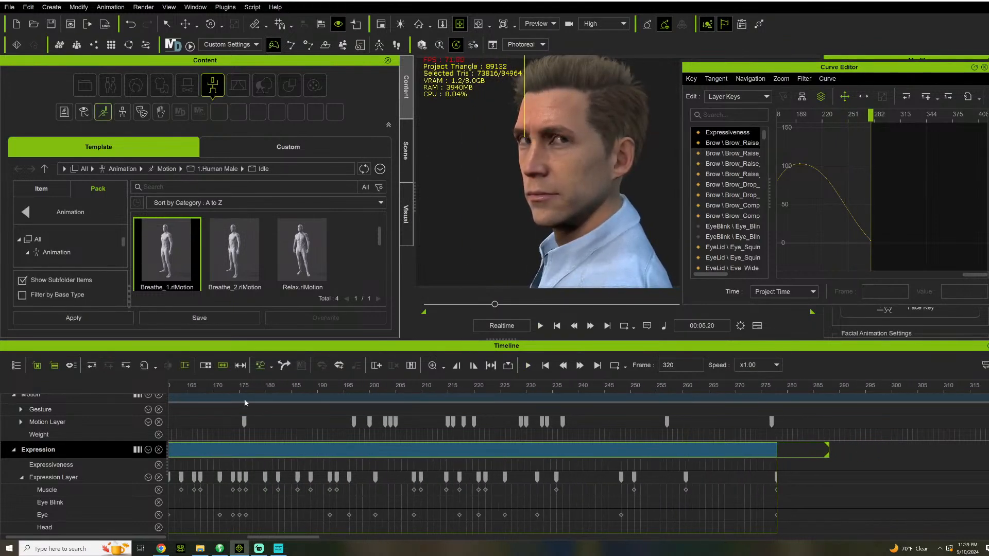
pyautogui.click(687, 477)
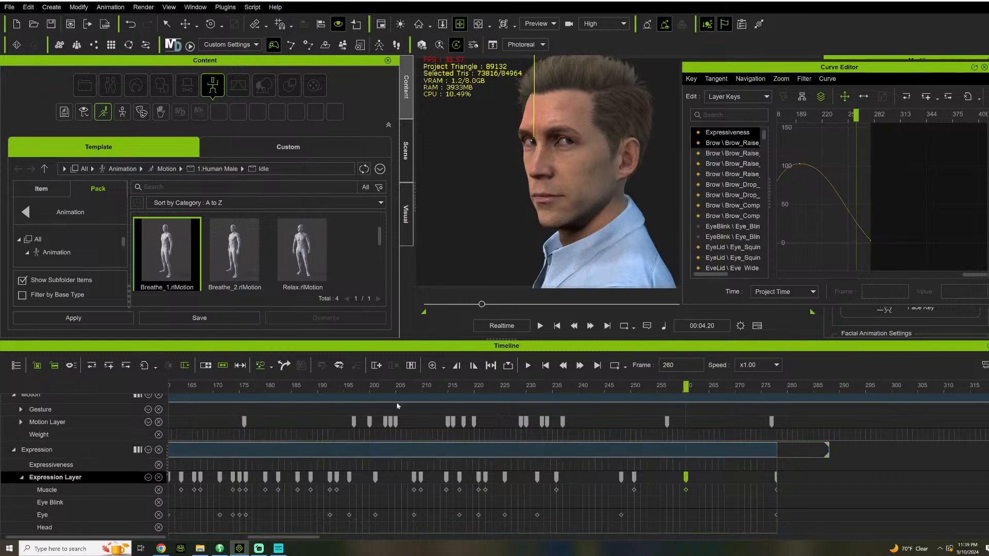
pyautogui.click(217, 385)
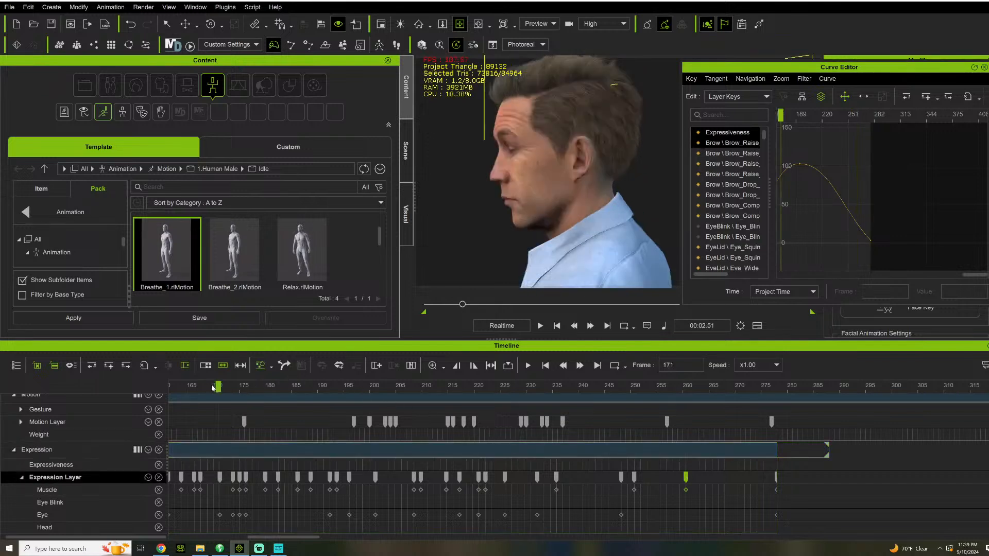
pyautogui.press('space')
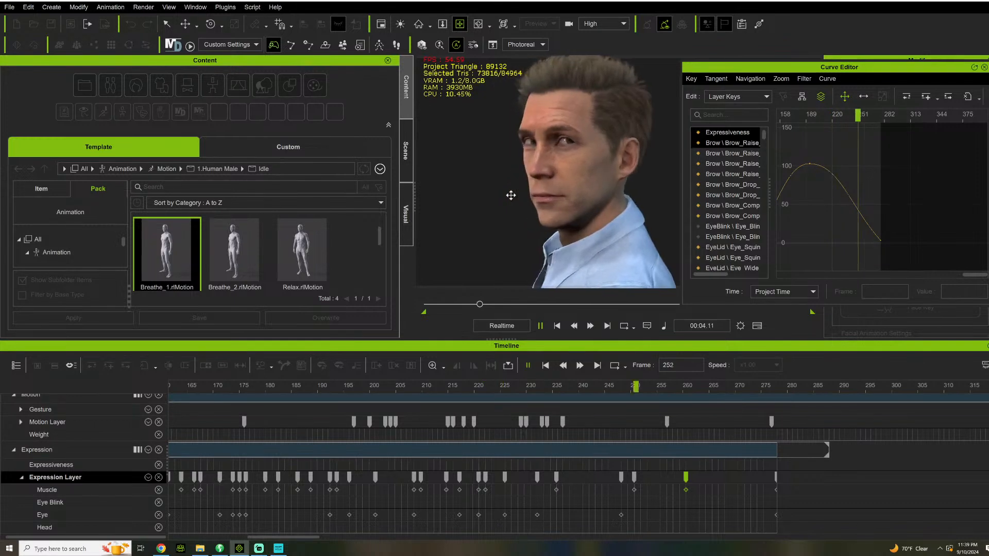
pyautogui.press('space')
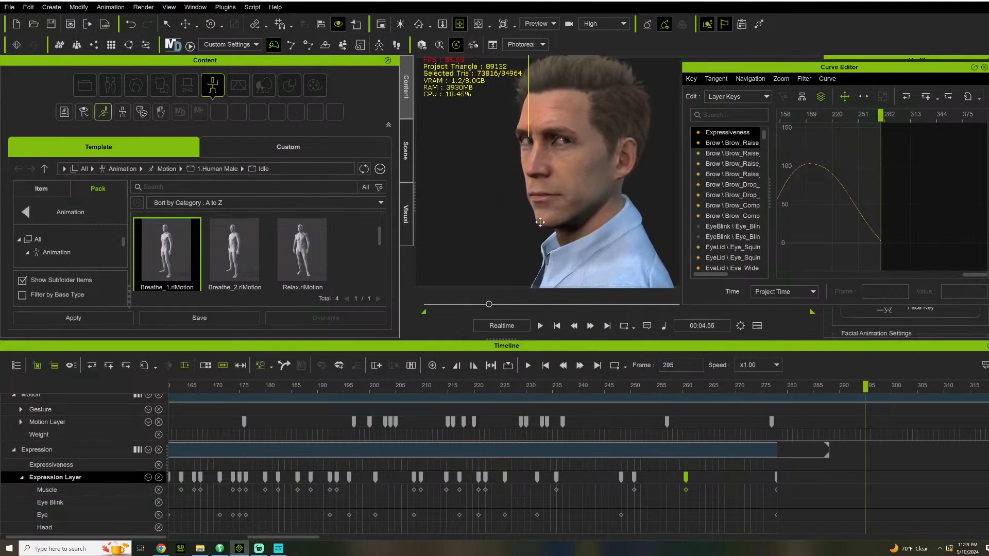
pyautogui.click(273, 388)
pyautogui.press('space')
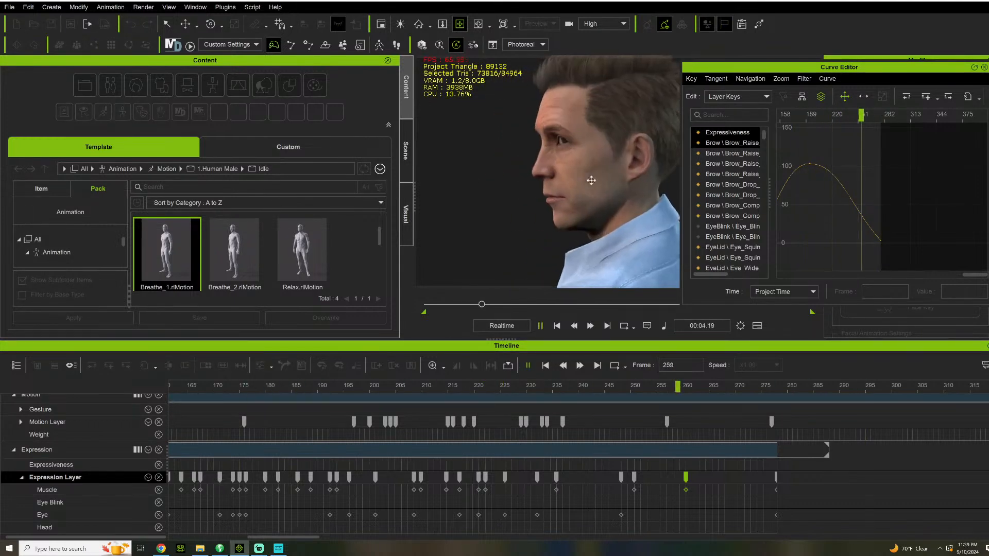
pyautogui.press('space')
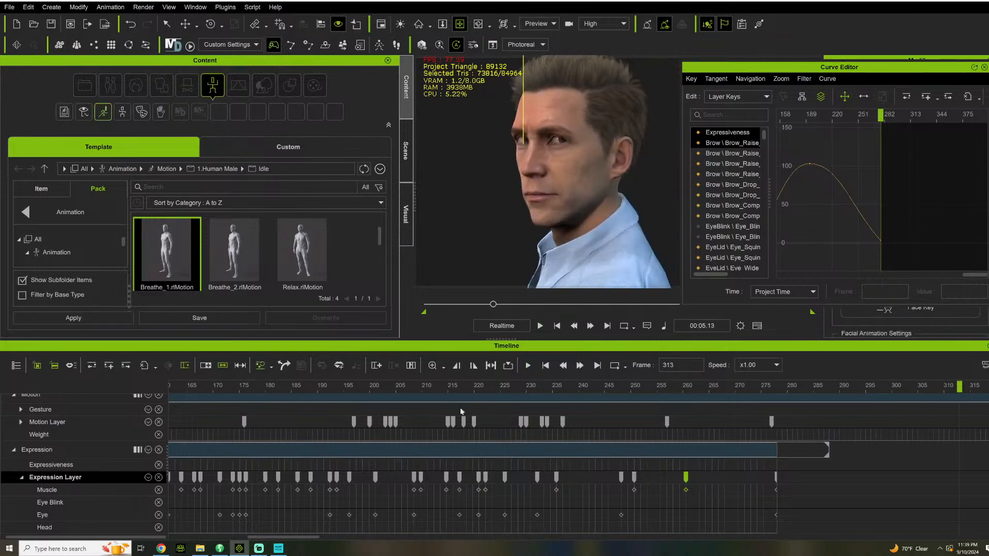
# - Flatten all layers of the retimed expression clip and replay the head turn
pyautogui.click(463, 447)
pyautogui.rightClick(462, 446)
pyautogui.moveTo(618, 241)
pyautogui.click(706, 253)
pyautogui.press('space')
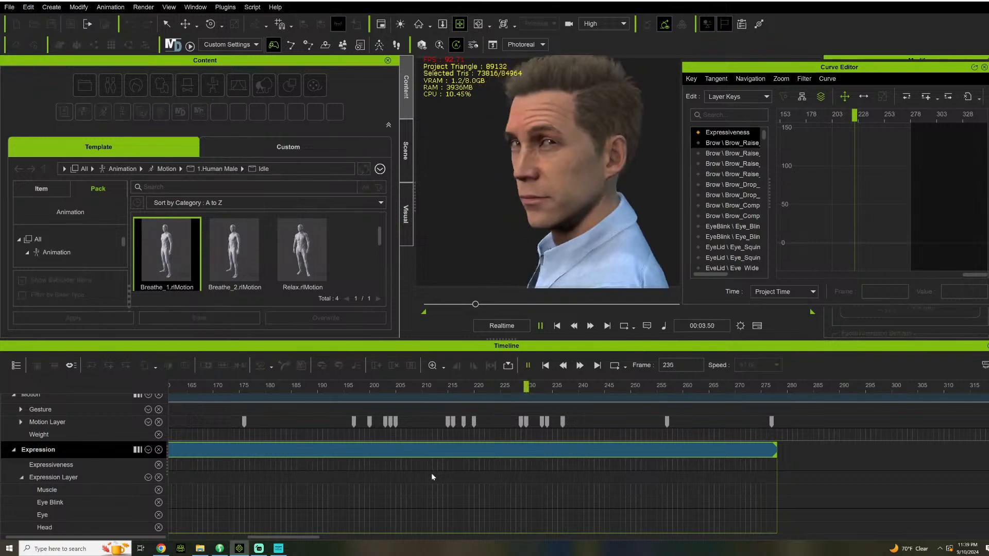
pyautogui.click(458, 304)
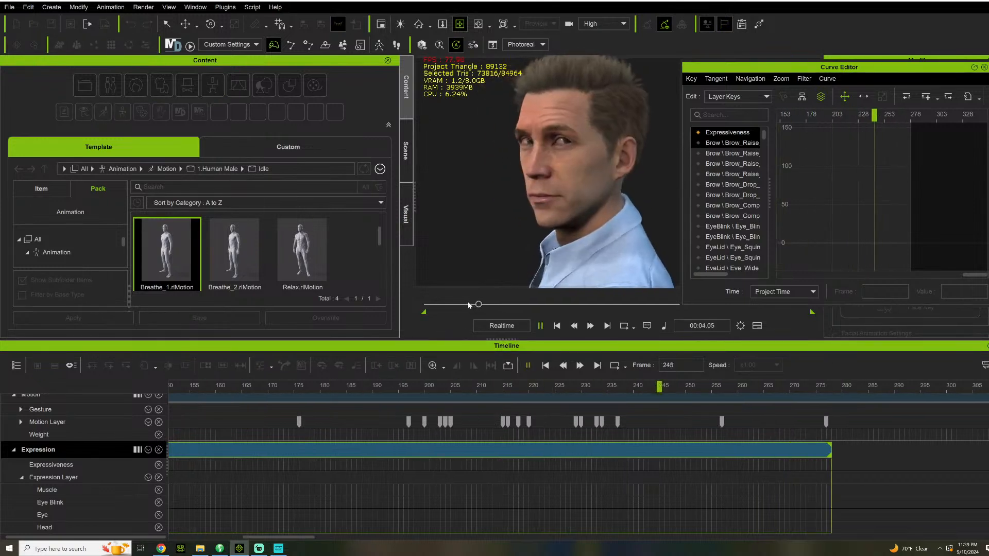
pyautogui.press('space')
# - Add a neutral face key at about frame 219 on the expression layer and raise both brows at frame 237
pyautogui.doubleClick(527, 478)
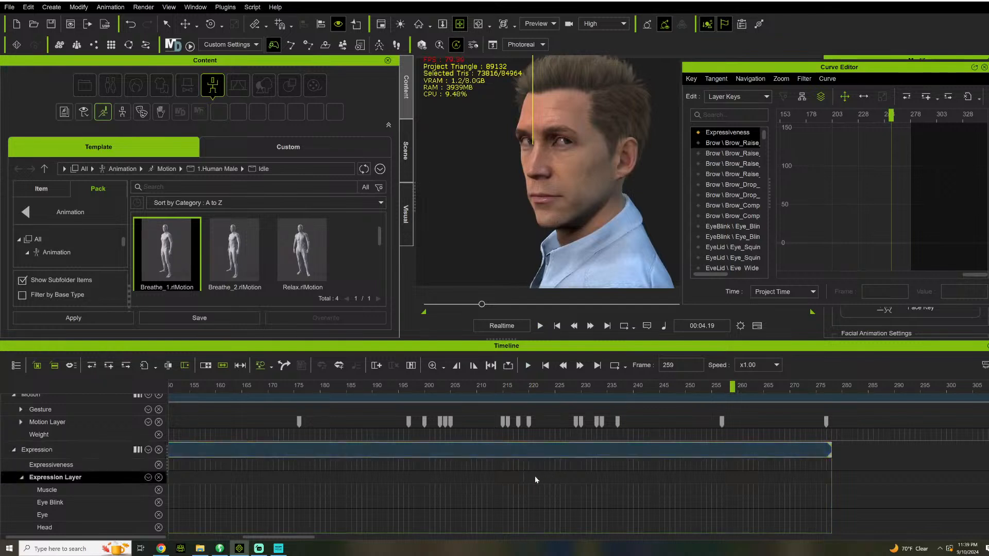
pyautogui.click(599, 387)
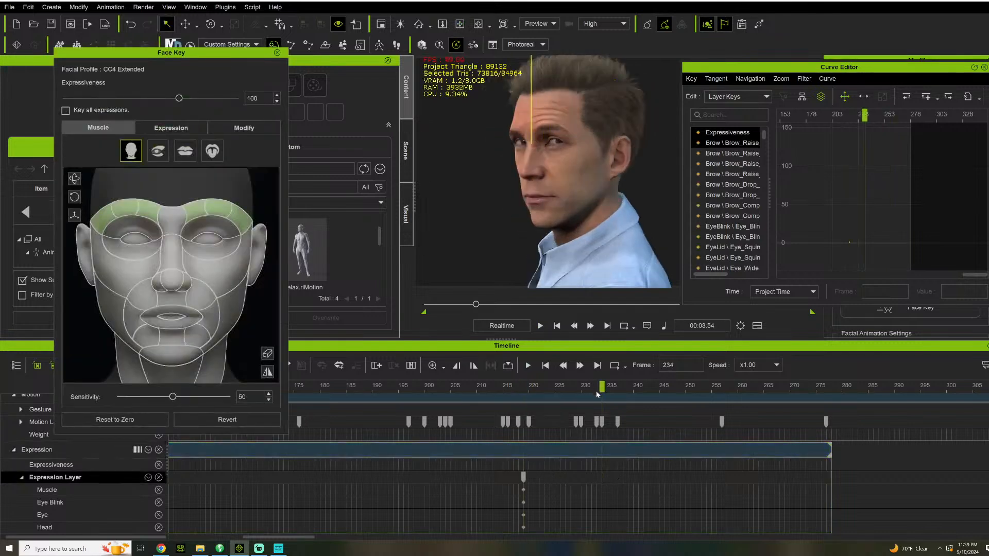
pyautogui.moveTo(610, 387); pyautogui.dragTo(623, 387)
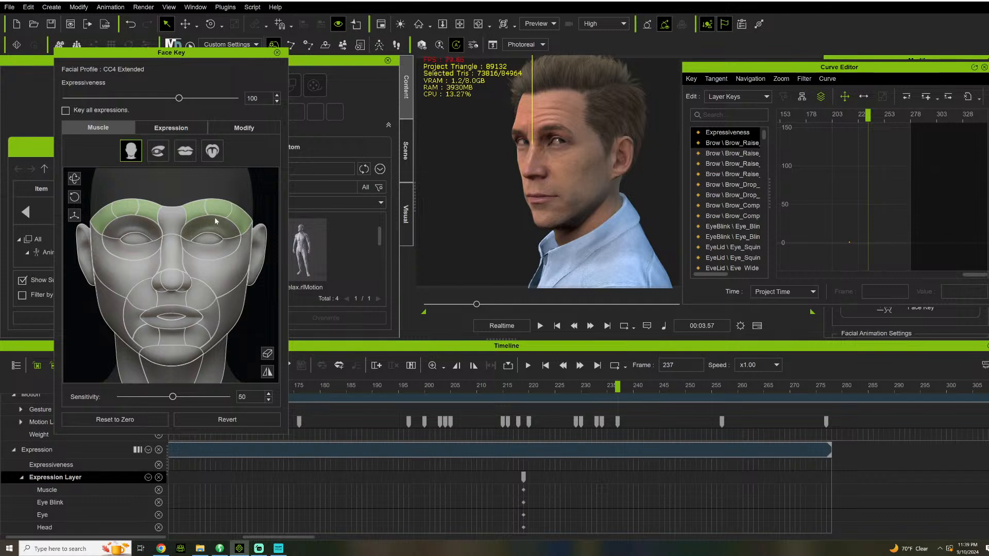
pyautogui.moveTo(221, 210); pyautogui.dragTo(230, 199)
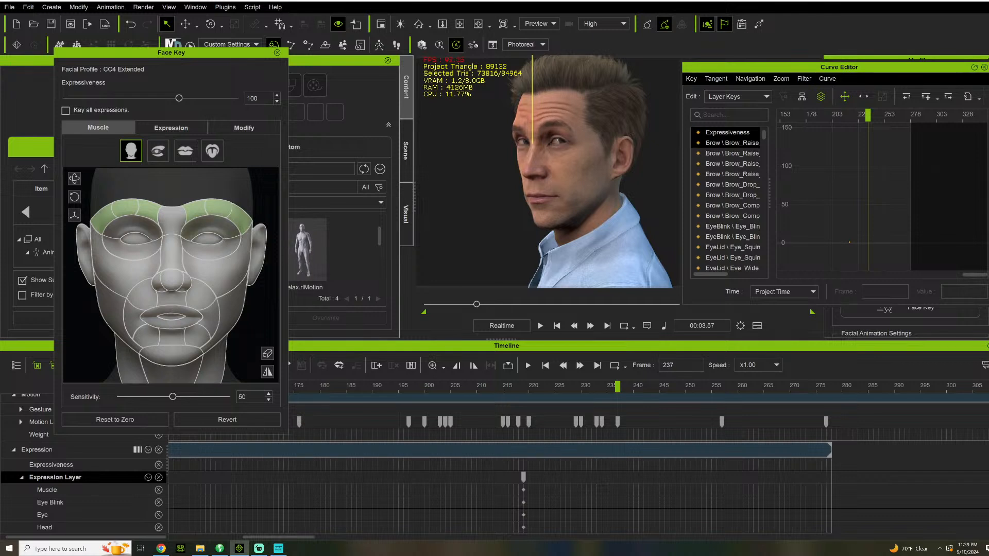
# - Lower both brows and adjust the lower-cheek muscles at frame 256, and play on to check the expression
pyautogui.click(716, 478)
pyautogui.moveTo(224, 212); pyautogui.dragTo(227, 295)
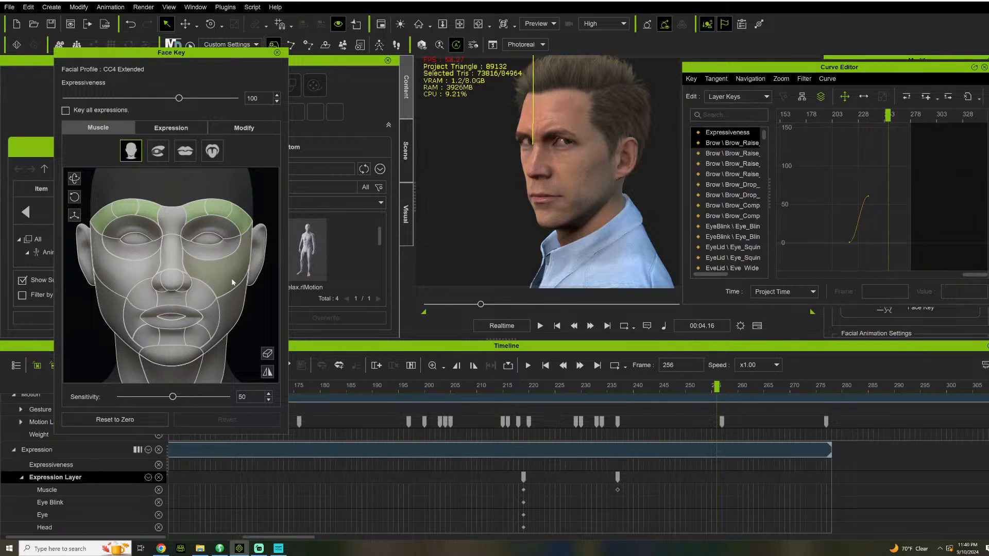
pyautogui.moveTo(206, 319); pyautogui.dragTo(206, 320)
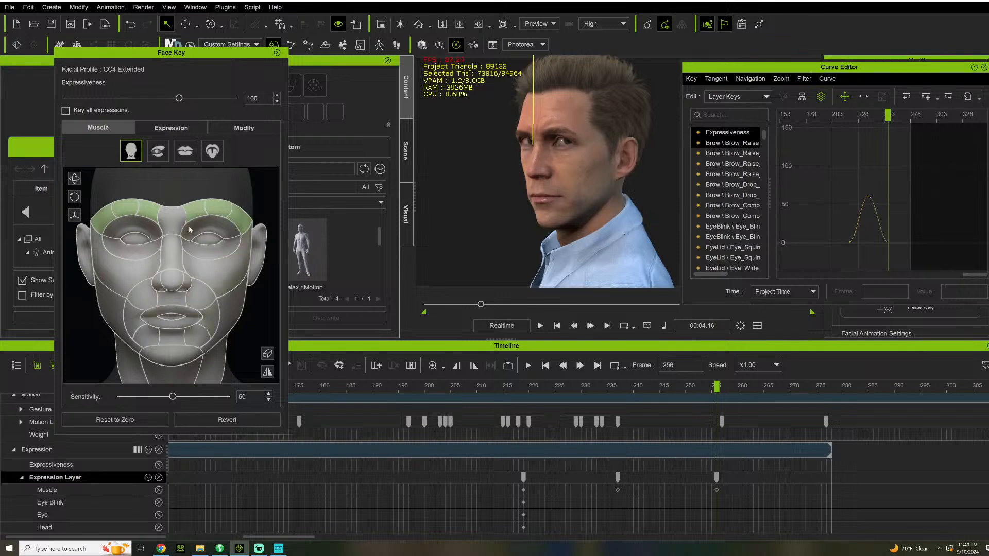
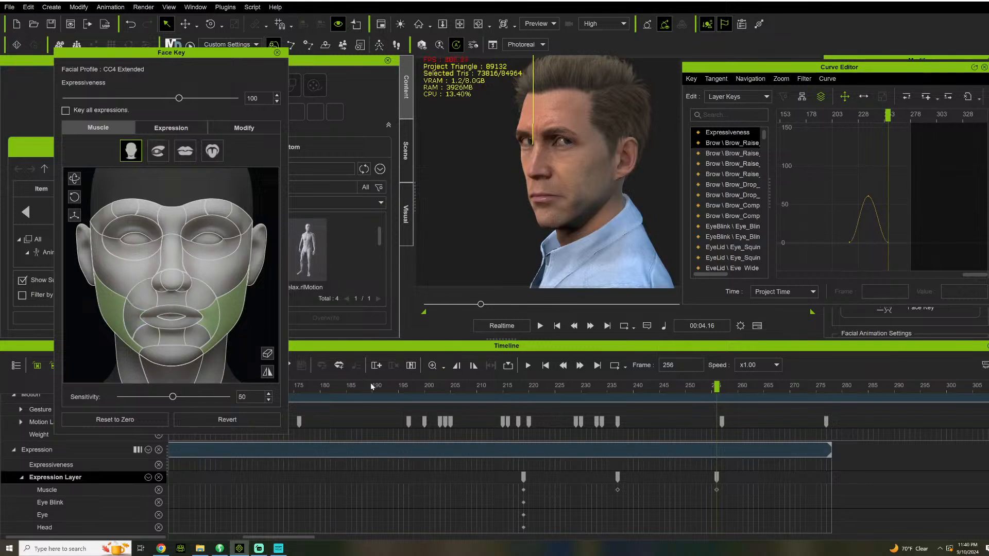
pyautogui.press('space')
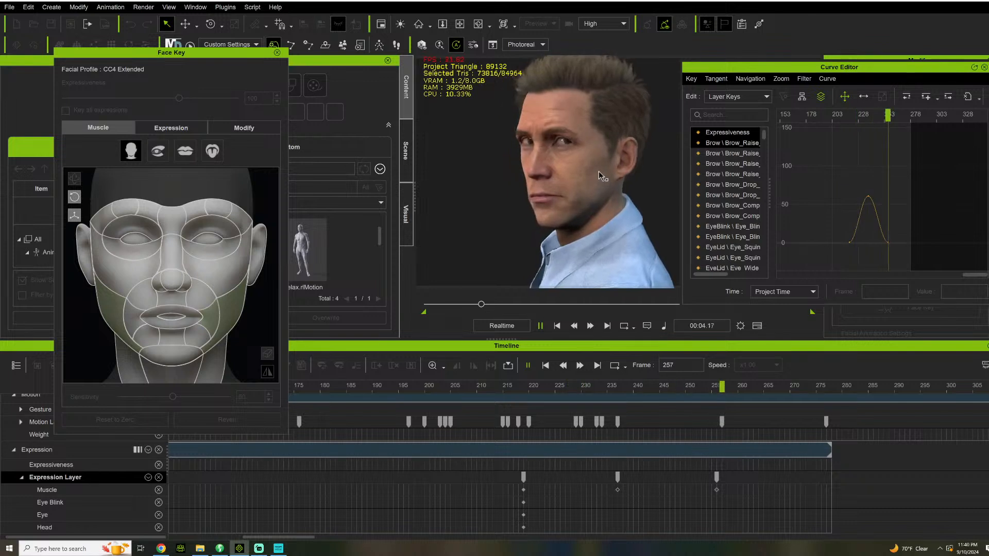
pyautogui.click(590, 326)
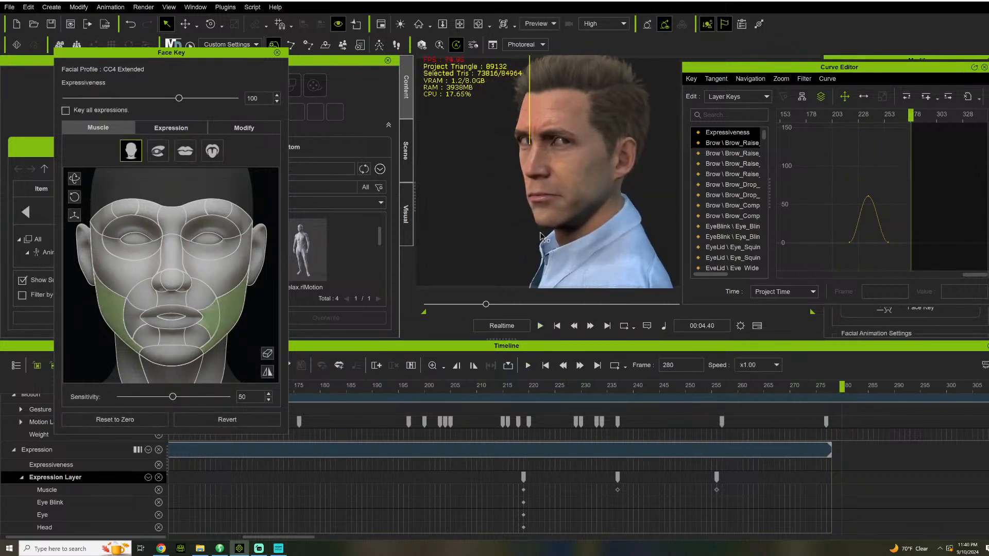
pyautogui.press('space')
# - Flatten all layers of the character's motion clip
pyautogui.scroll(3, 669, 473)
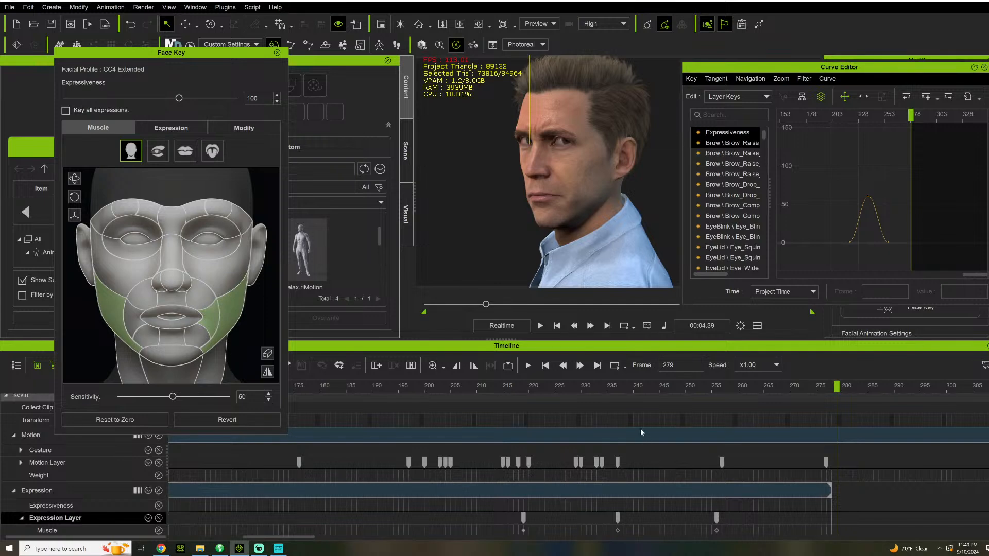
pyautogui.rightClick(535, 438)
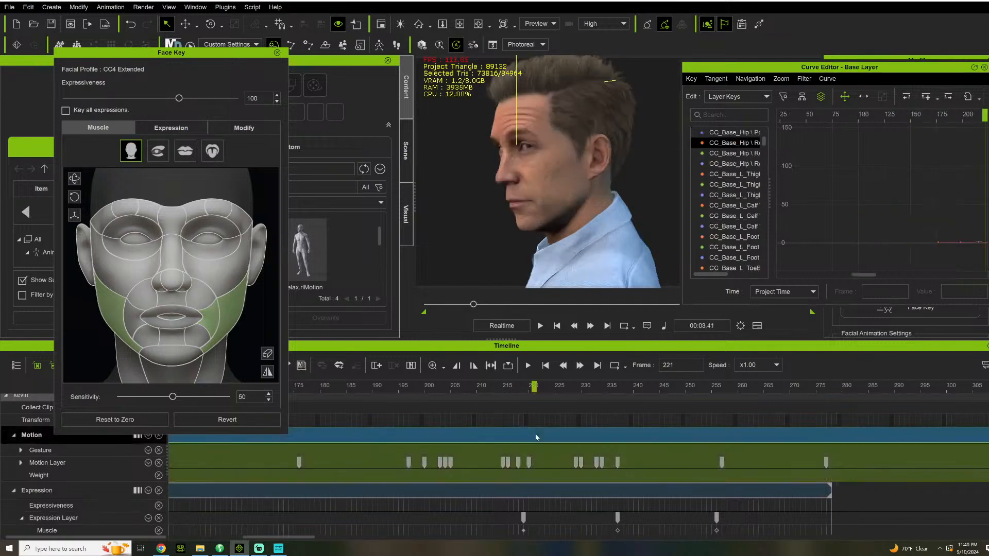
pyautogui.moveTo(627, 117)
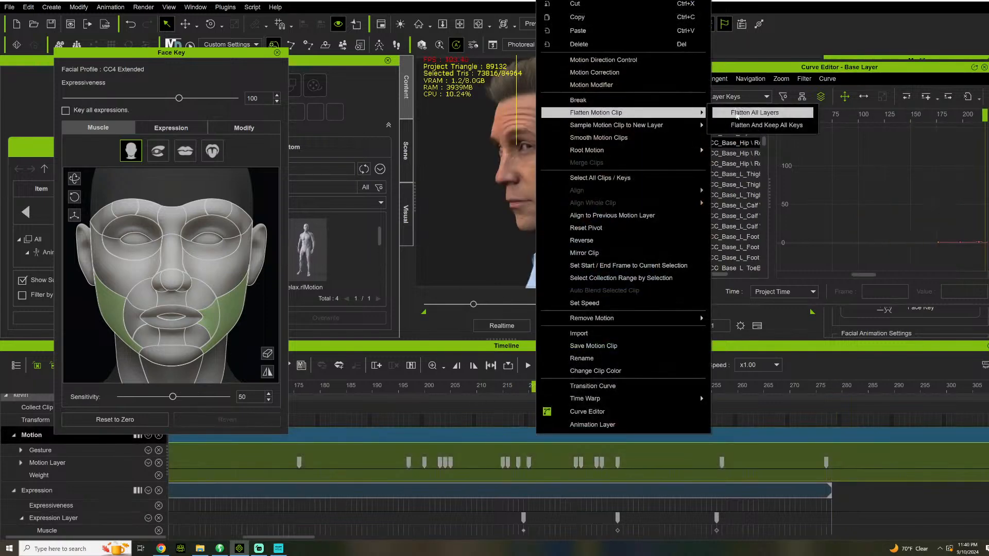
pyautogui.click(736, 114)
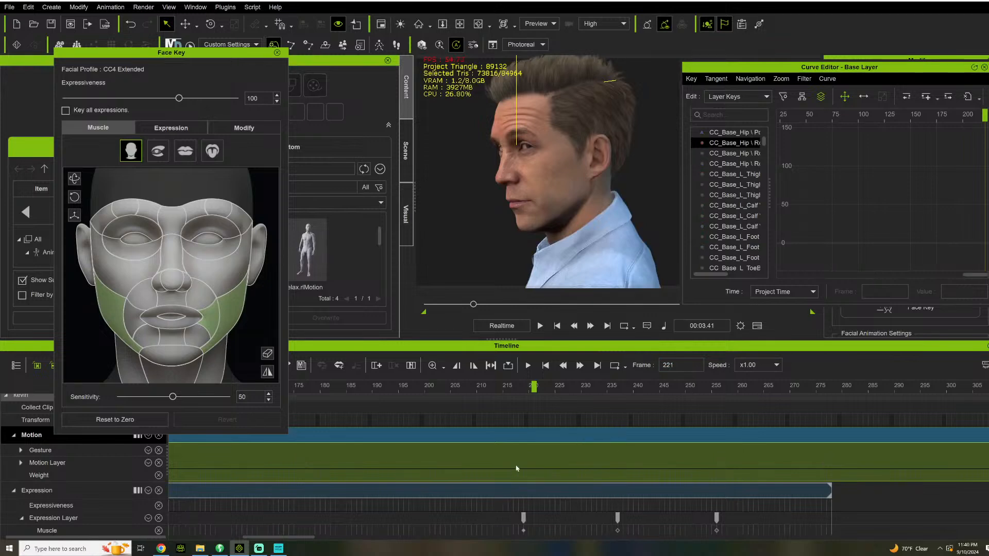
# - Add a starting motion layer key at about frame 217 and tilt the head upward at frame 238
pyautogui.click(516, 465)
pyautogui.click(623, 462)
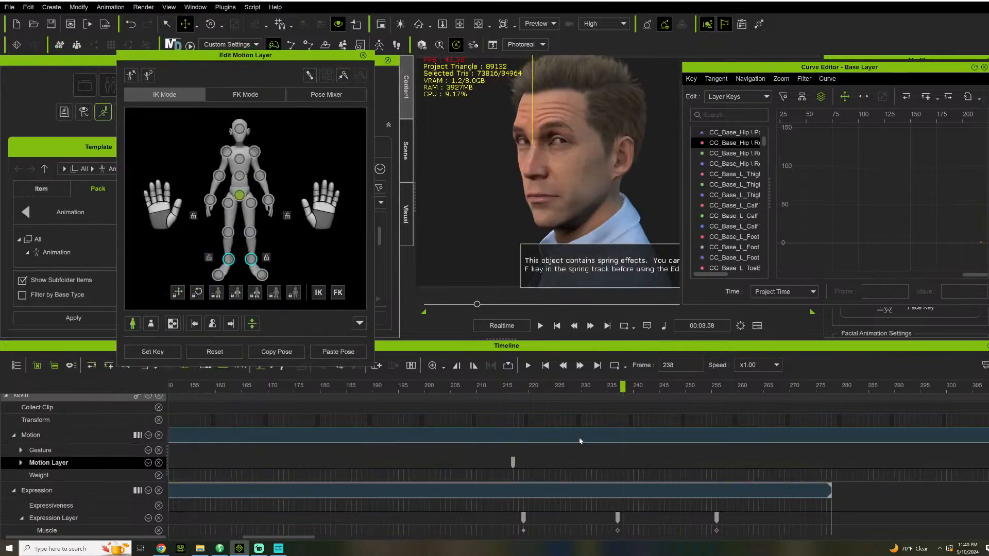
pyautogui.click(239, 130)
pyautogui.moveTo(563, 161); pyautogui.dragTo(599, 160)
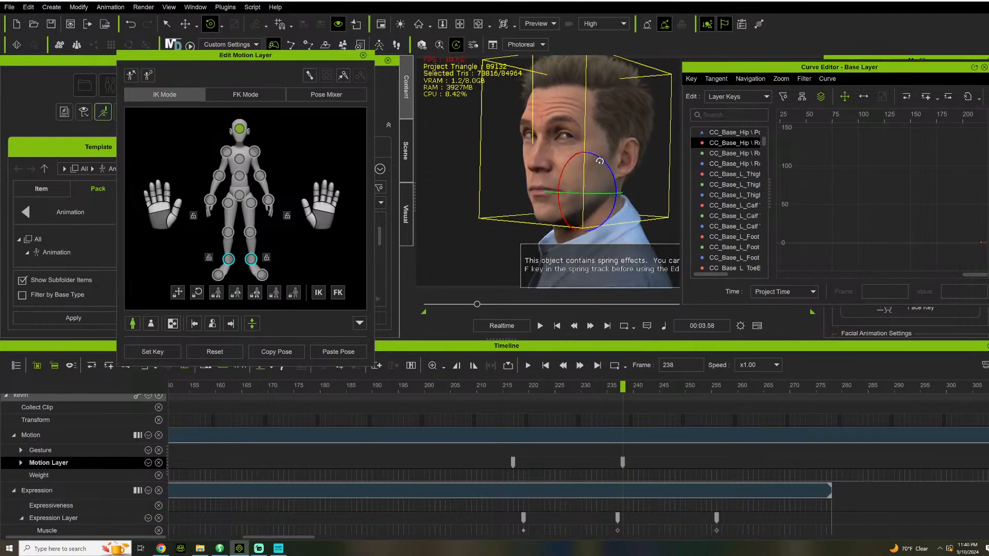
# - Clear the floating editor windows away from the character and rotate the chest slightly at frame 238
pyautogui.click(240, 162)
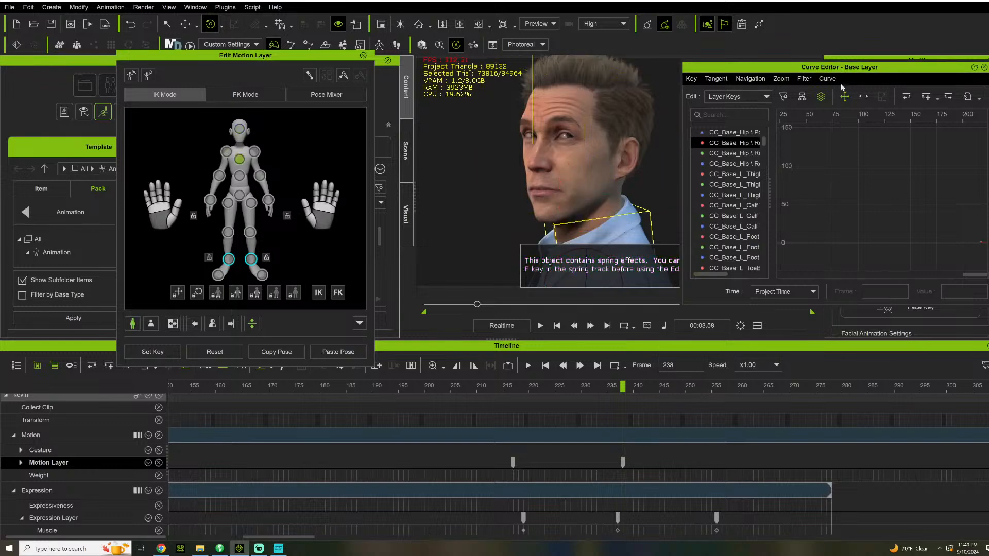
pyautogui.moveTo(849, 74); pyautogui.dragTo(709, 66)
pyautogui.moveTo(581, 86); pyautogui.dragTo(166, 67)
pyautogui.click(813, 283)
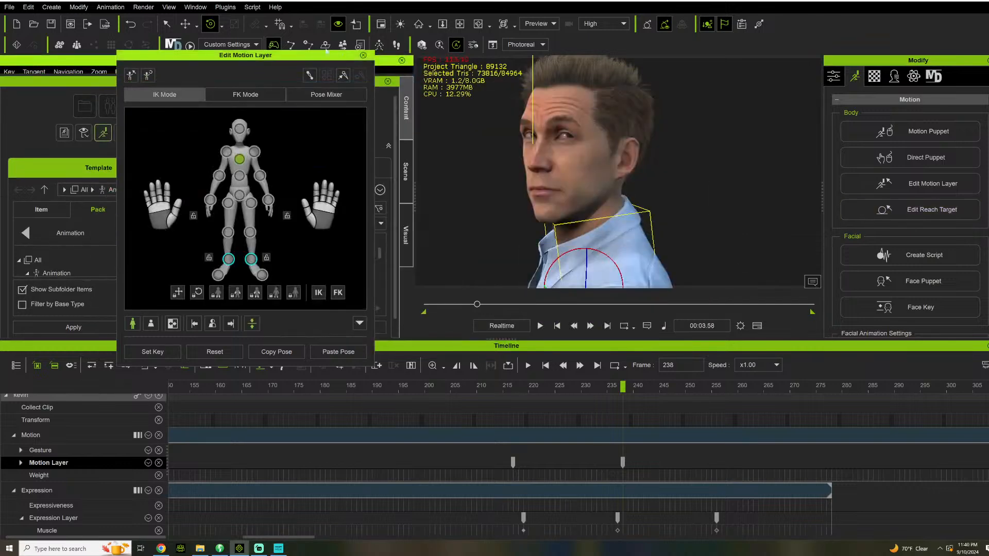
pyautogui.moveTo(297, 55); pyautogui.dragTo(856, 72)
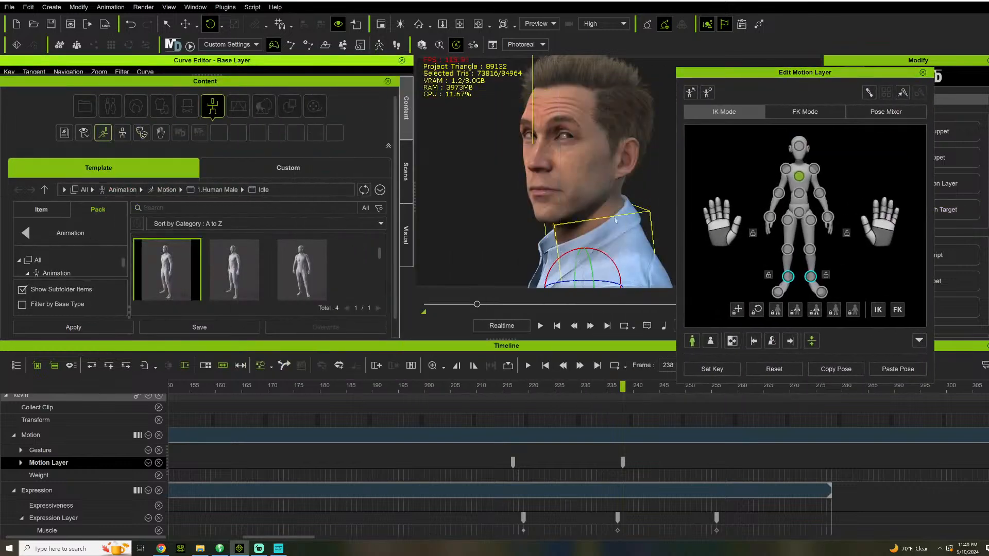
pyautogui.moveTo(579, 264); pyautogui.dragTo(578, 264)
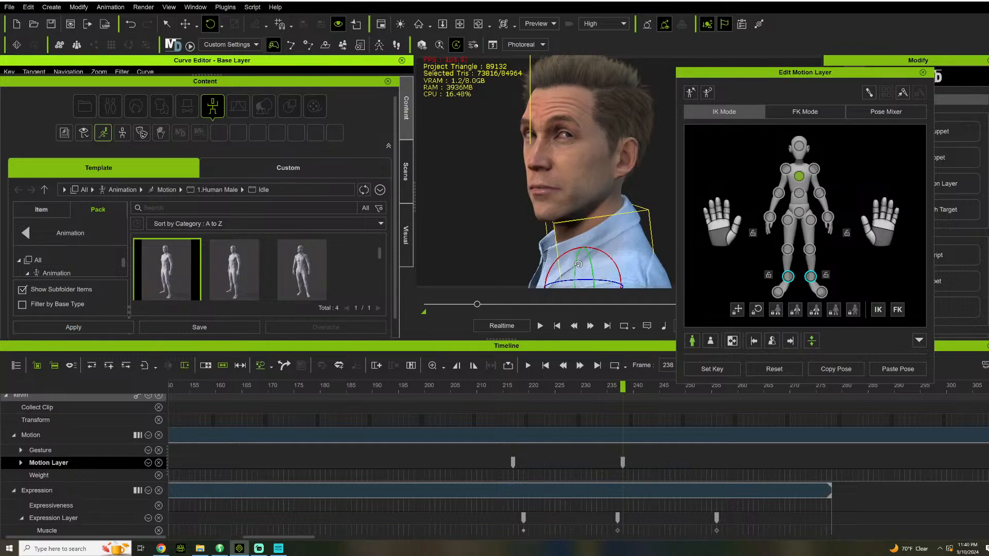
# - Rotate the chest slightly and tilt the head downward at frame 255 on the motion layer
pyautogui.click(711, 465)
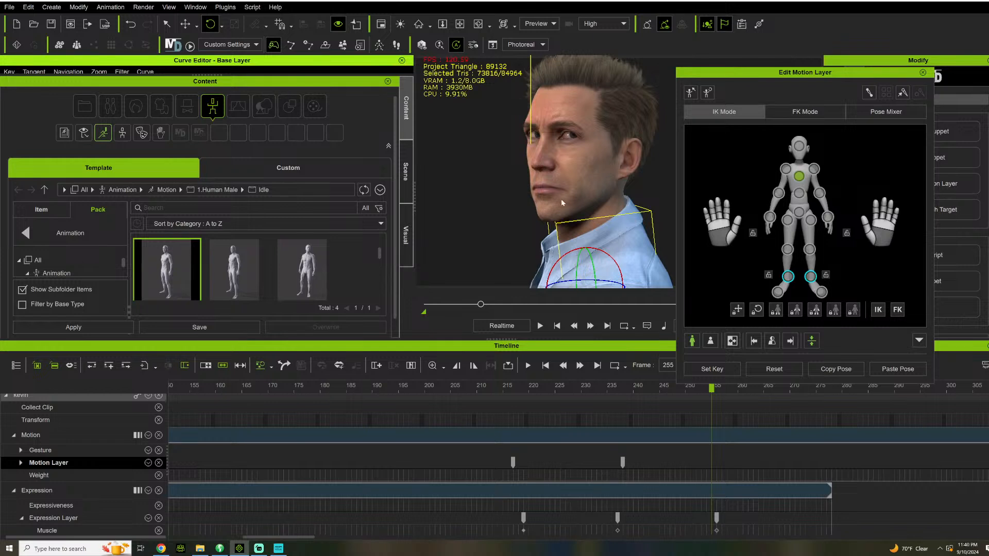
pyautogui.scroll(-3, 566, 204)
pyautogui.moveTo(571, 219); pyautogui.dragTo(566, 220)
pyautogui.click(580, 165)
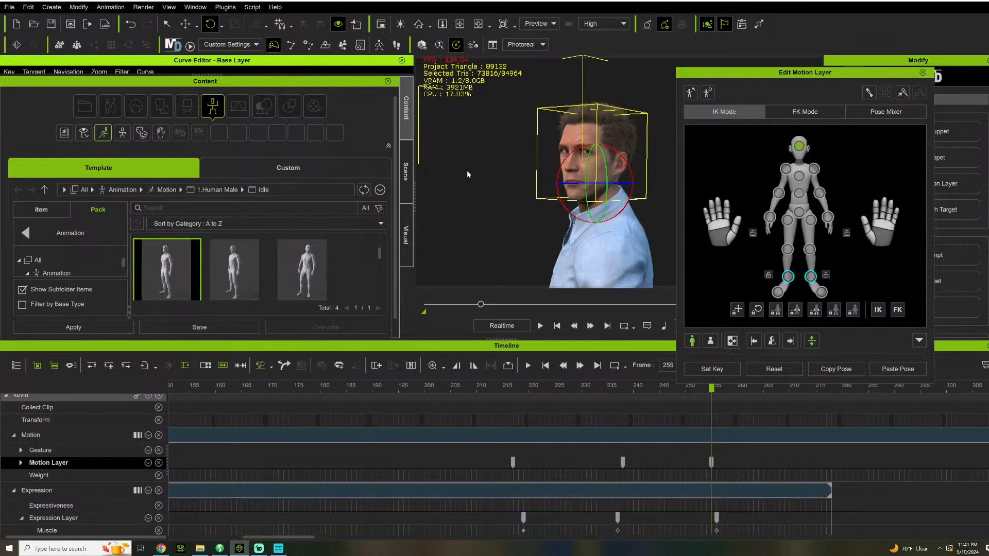
pyautogui.press('e')
pyautogui.scroll(5, 594, 194)
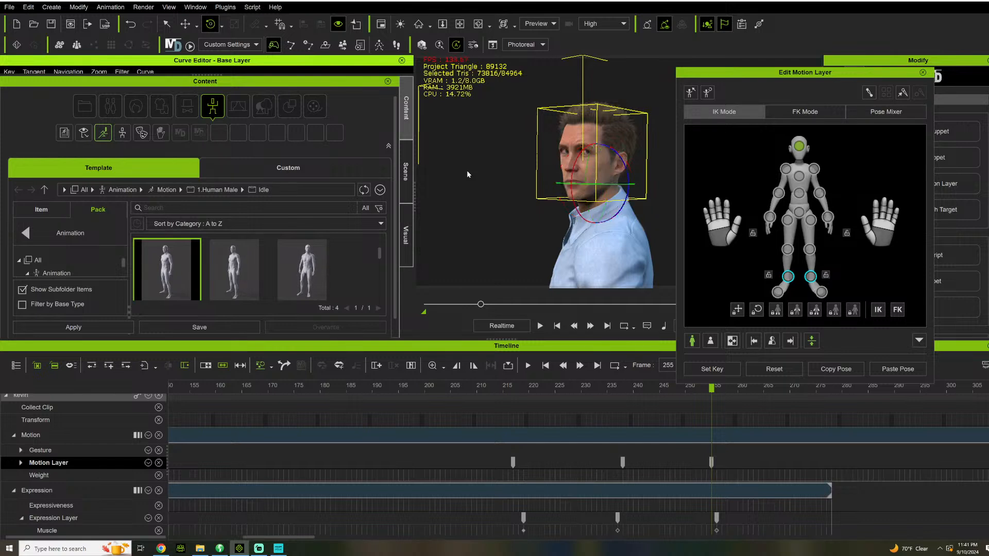
pyautogui.scroll(-3, 593, 195)
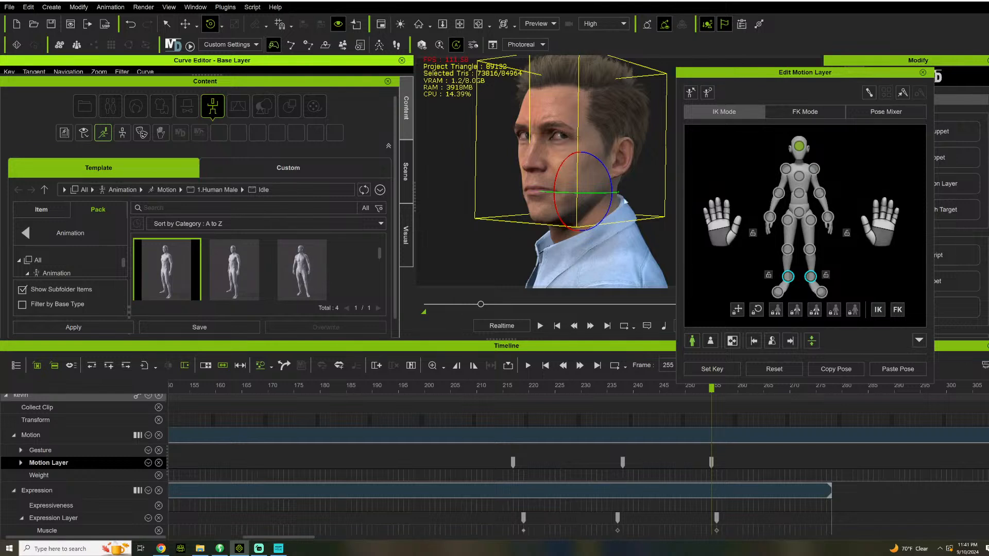
pyautogui.moveTo(567, 161); pyautogui.dragTo(533, 166)
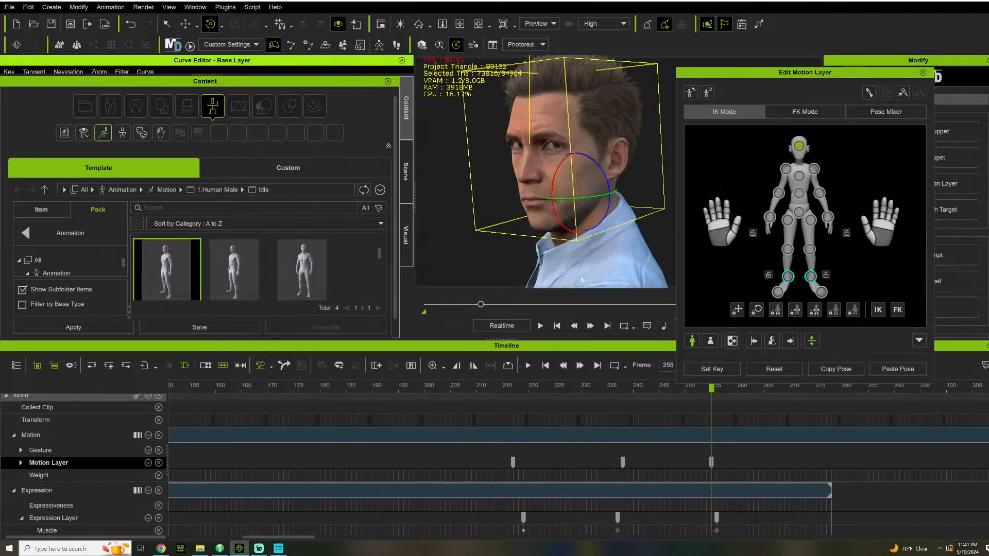
# - Replay the head turn up to frame 268 and rotate the head slightly back up there
pyautogui.click(491, 390)
pyautogui.click(389, 389)
pyautogui.press('space')
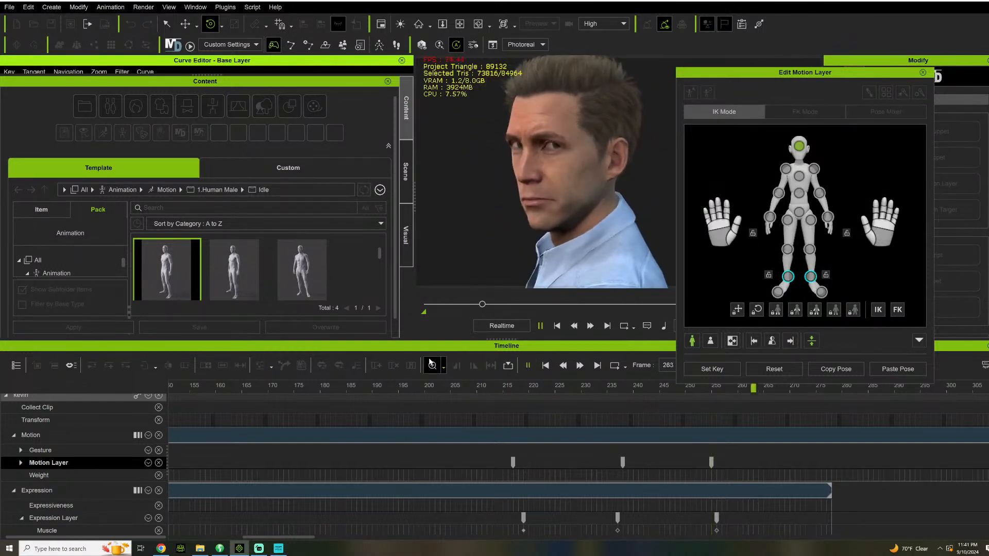
pyautogui.press('space')
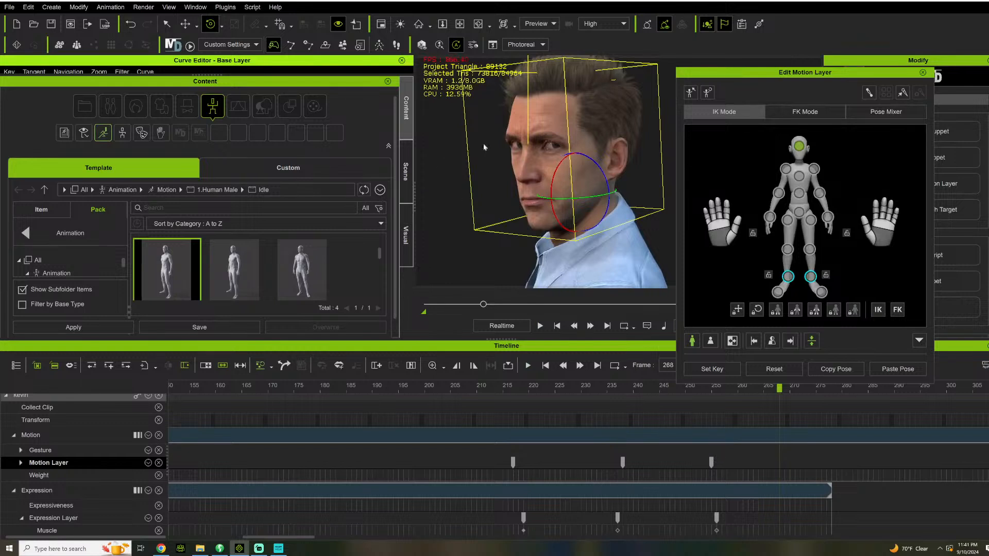
pyautogui.moveTo(556, 167); pyautogui.dragTo(530, 241)
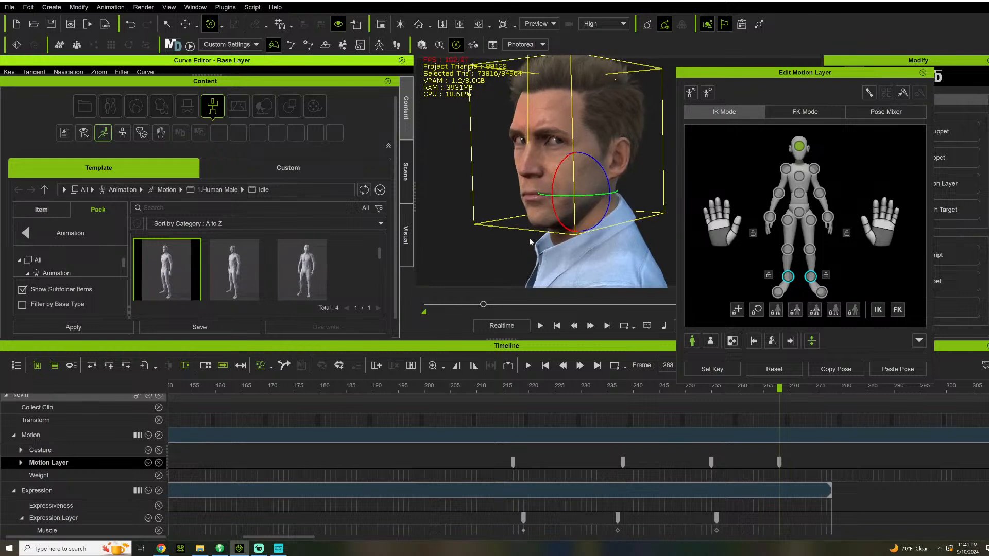
# - Replay the head turn several times to check the added chest and head motion
pyautogui.click(466, 390)
pyautogui.press('space')
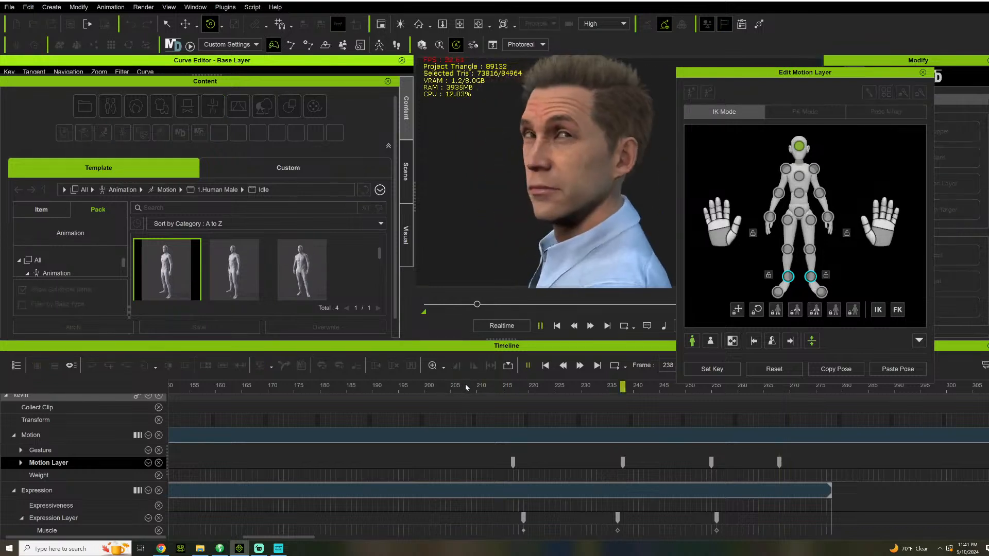
pyautogui.press('space')
pyautogui.press('space')
pyautogui.press('space')
pyautogui.moveTo(500, 387); pyautogui.dragTo(348, 388)
pyautogui.press('space')
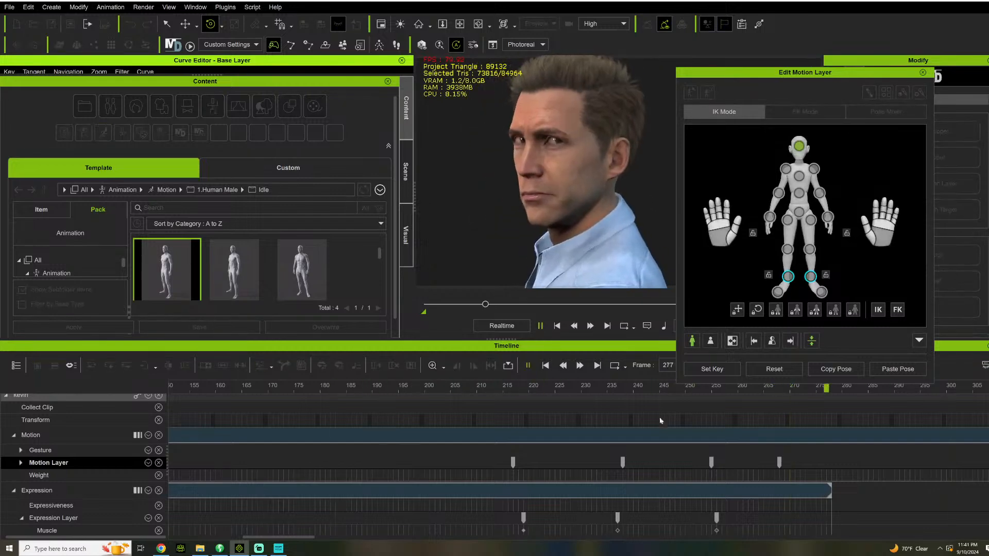
# - Close the motion layer editor and open the motion clip's Curve Editor as a floating window
pyautogui.click(695, 434)
pyautogui.rightClick(695, 434)
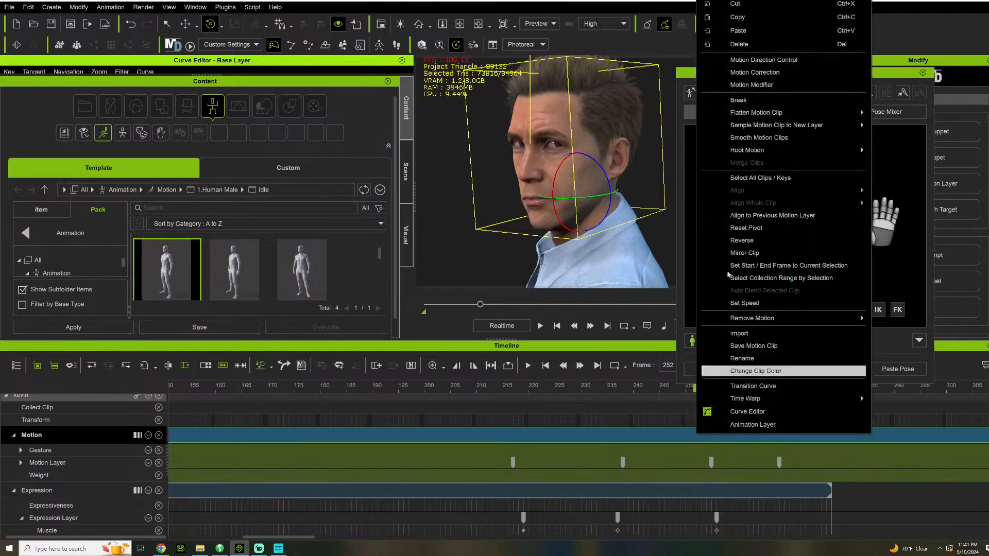
pyautogui.moveTo(767, 114)
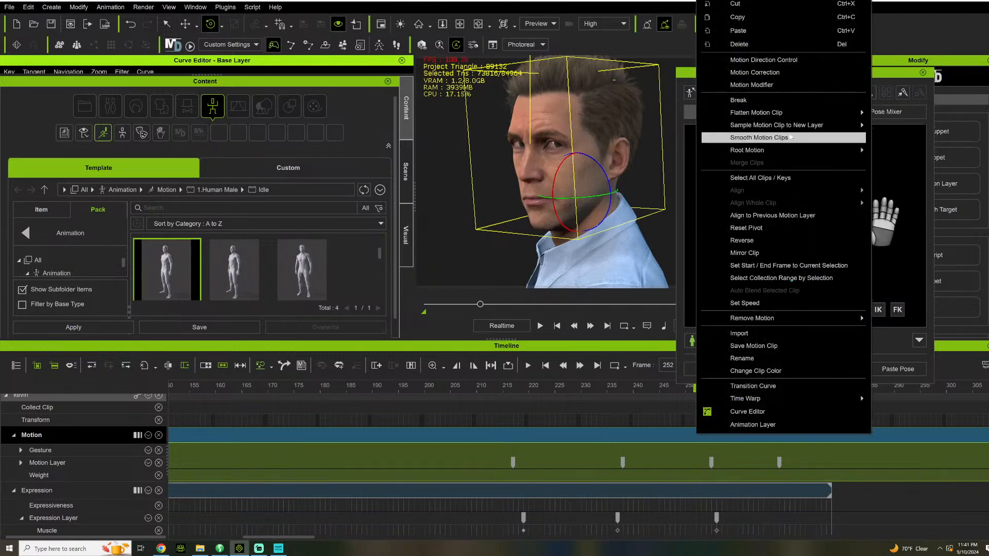
pyautogui.click(748, 412)
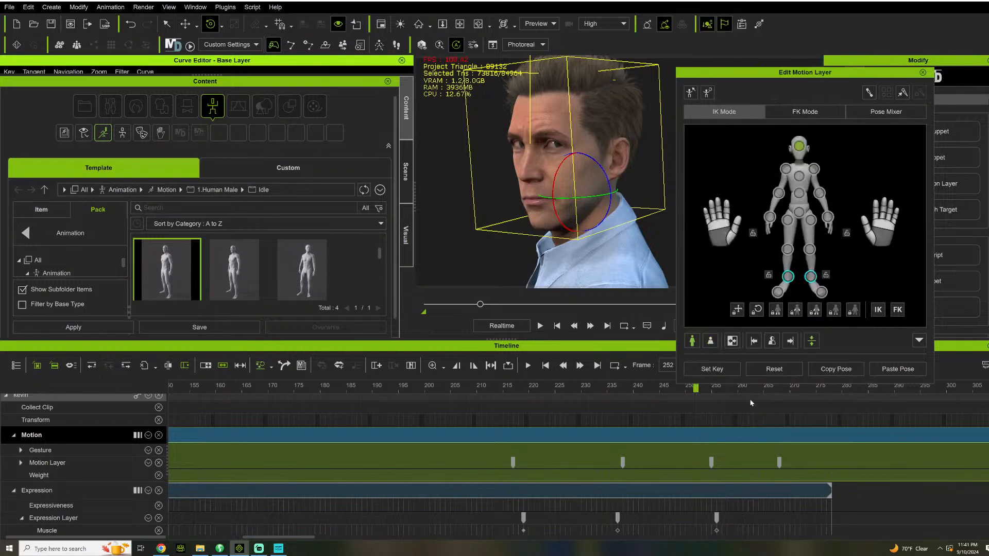
pyautogui.click(922, 72)
pyautogui.rightClick(620, 433)
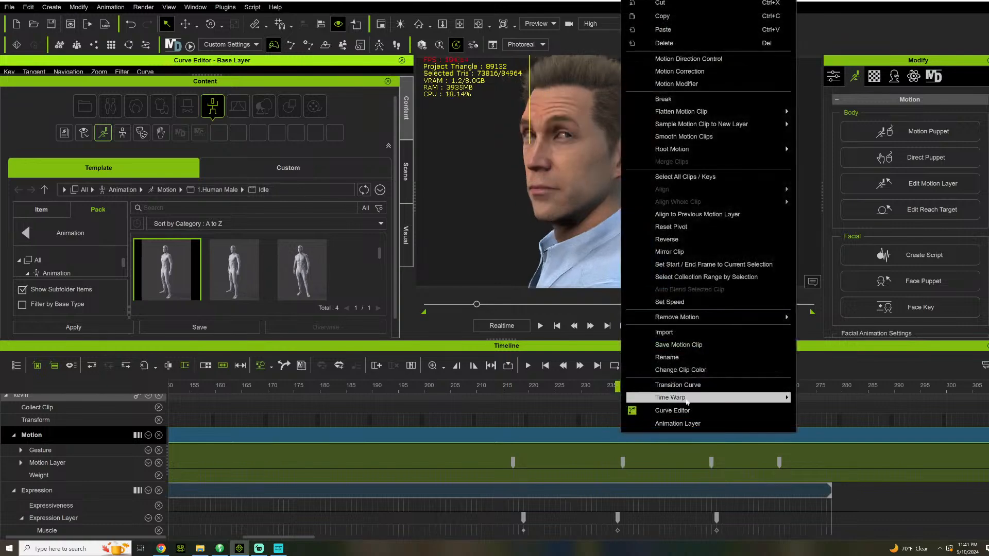
pyautogui.click(674, 410)
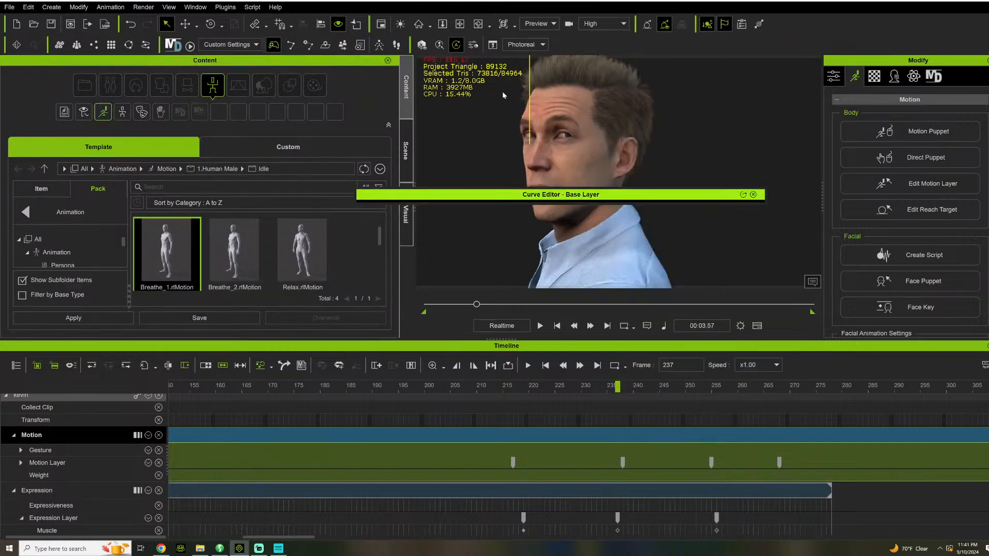
pyautogui.moveTo(484, 114); pyautogui.dragTo(448, 395)
# - Select the rotation tracks from the spine through the neck to the head and frame their curves
pyautogui.scroll(-10, 271, 276)
pyautogui.scroll(-10, 272, 278)
pyautogui.scroll(-10, 272, 295)
pyautogui.scroll(-10, 278, 297)
pyautogui.scroll(-5, 290, 297)
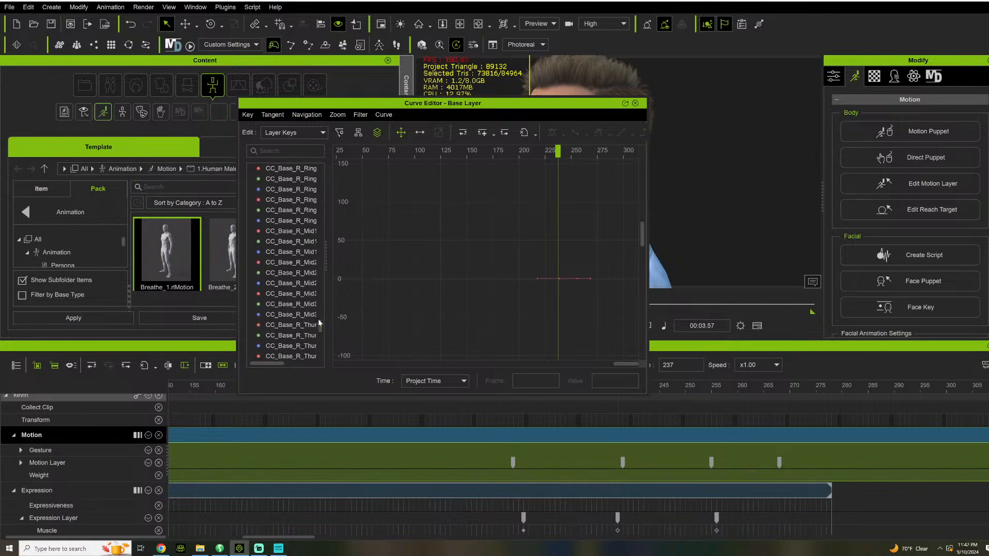
pyautogui.moveTo(319, 324); pyautogui.dragTo(314, 161)
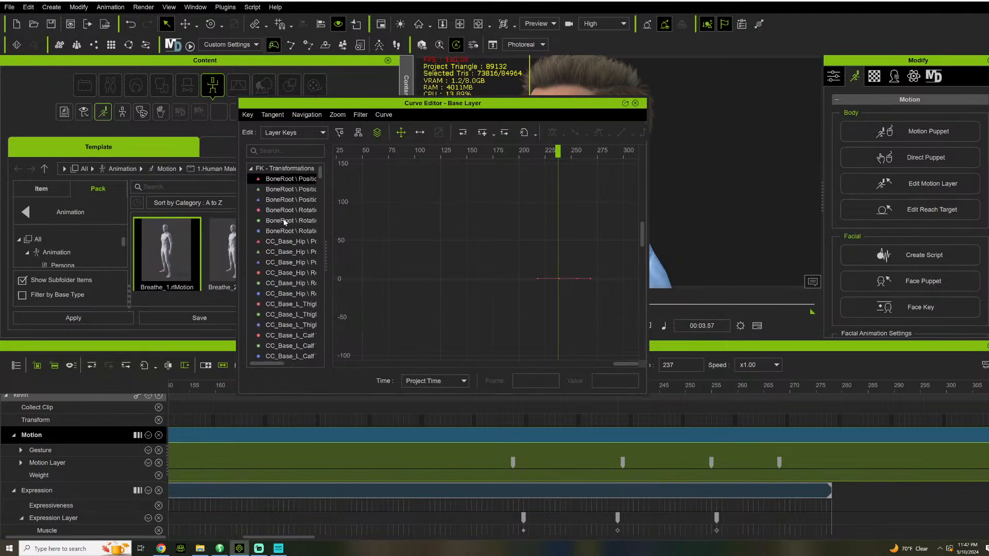
pyautogui.scroll(-1, 283, 229)
pyautogui.scroll(-7, 292, 240)
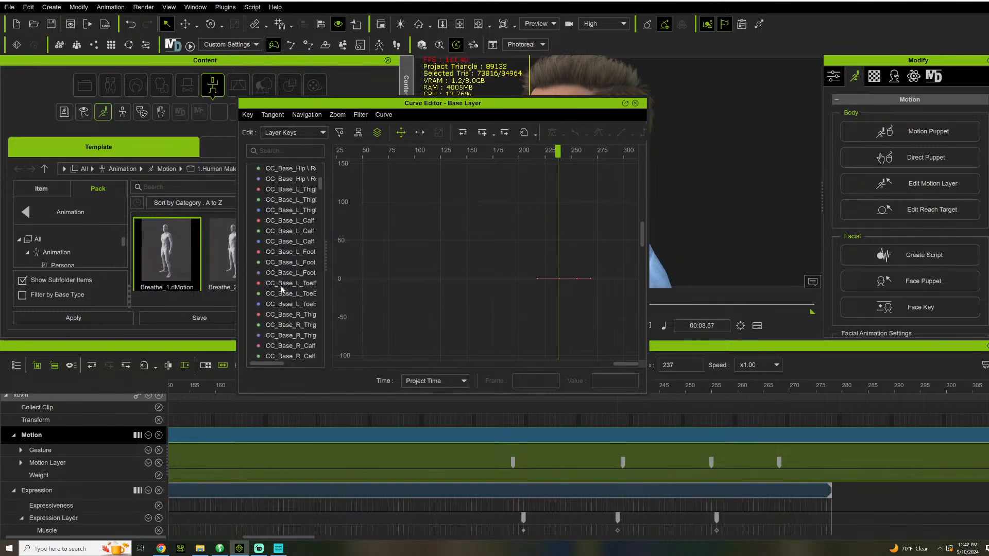
pyautogui.scroll(-1, 298, 319)
pyautogui.click(285, 316)
pyautogui.scroll(-4, 286, 325)
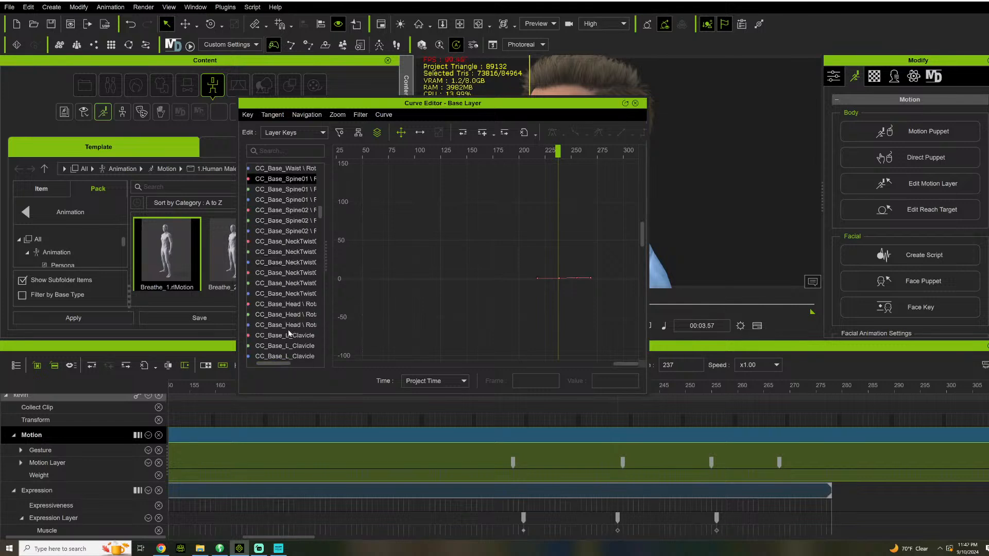
pyautogui.keyDown('shift'); pyautogui.click(288, 326); pyautogui.keyUp('shift')
pyautogui.scroll(3, 558, 287)
pyautogui.press('f')
pyautogui.scroll(-3, 523, 278)
# - Select all keys on the spine-to-head curves and optimize the selected keys with a threshold of 0.5
pyautogui.moveTo(604, 314); pyautogui.dragTo(362, 167)
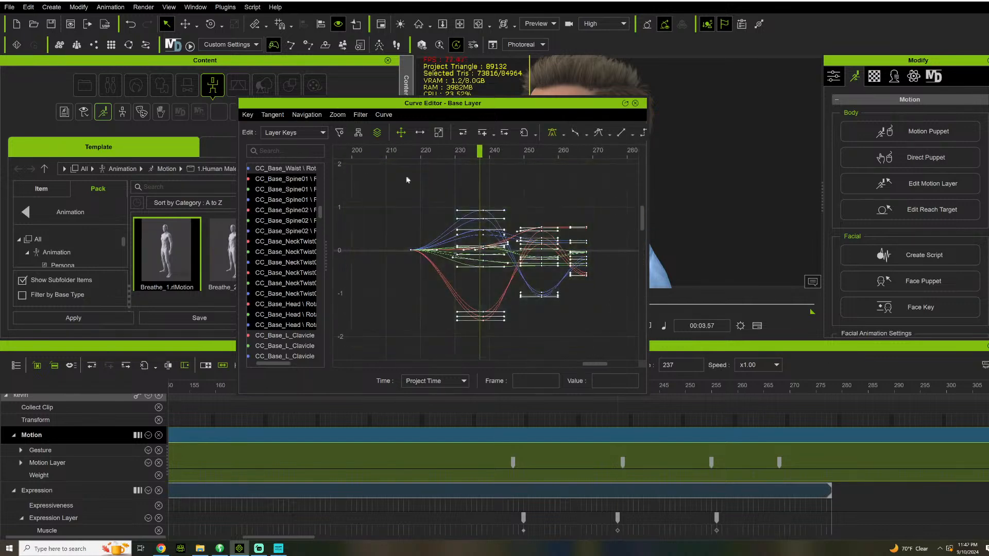
pyautogui.rightClick(445, 185)
pyautogui.moveTo(489, 349)
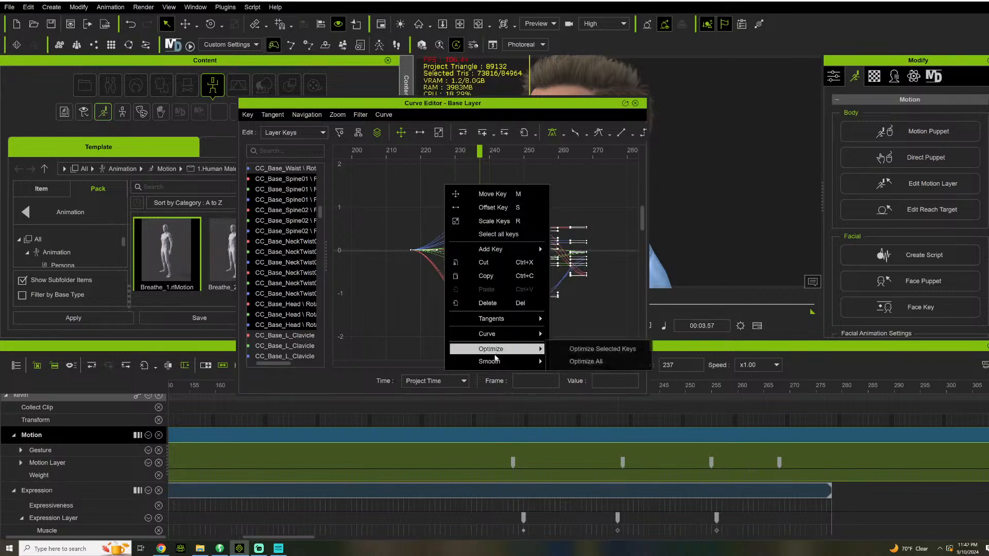
pyautogui.click(593, 349)
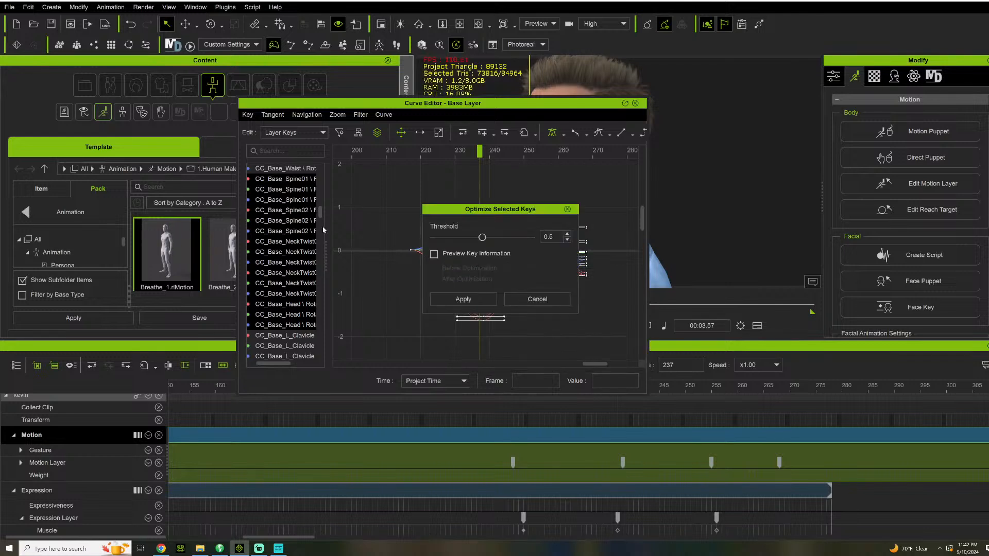
pyautogui.click(480, 296)
# - Select all remaining keys on the spine-to-head curves and smooth the selected keys with a smooth factor of 15
pyautogui.moveTo(601, 329); pyautogui.dragTo(383, 176)
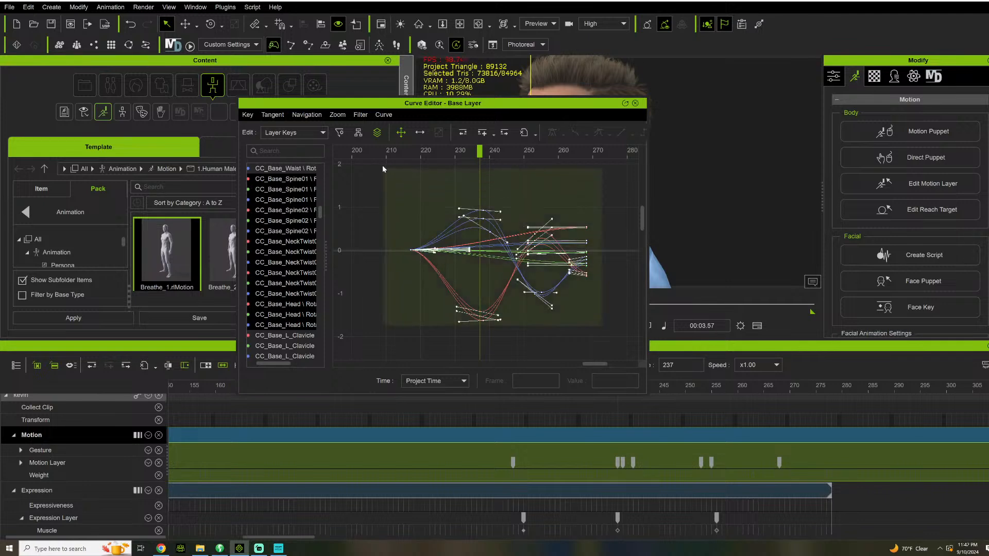
pyautogui.rightClick(424, 166)
pyautogui.moveTo(466, 342)
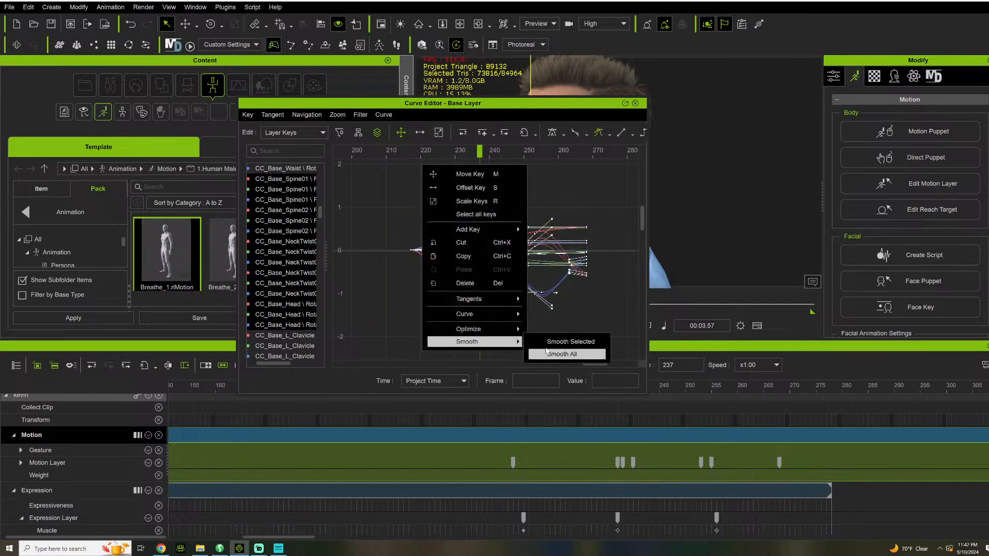
pyautogui.click(570, 341)
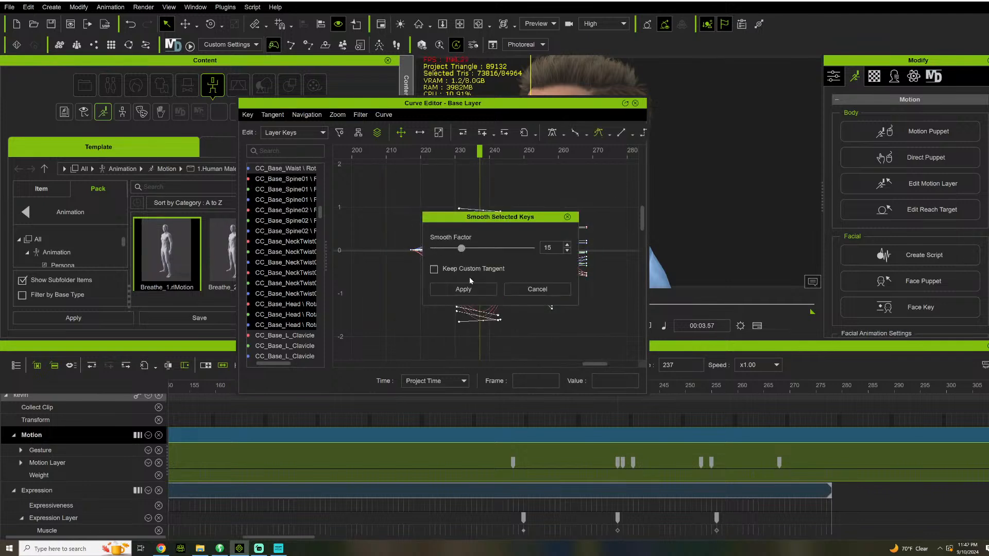
pyautogui.click(465, 289)
# - Move the Curve Editor below the character's head, replay the smoothed head turn from frame 214, and deselect the keys
pyautogui.click(401, 153)
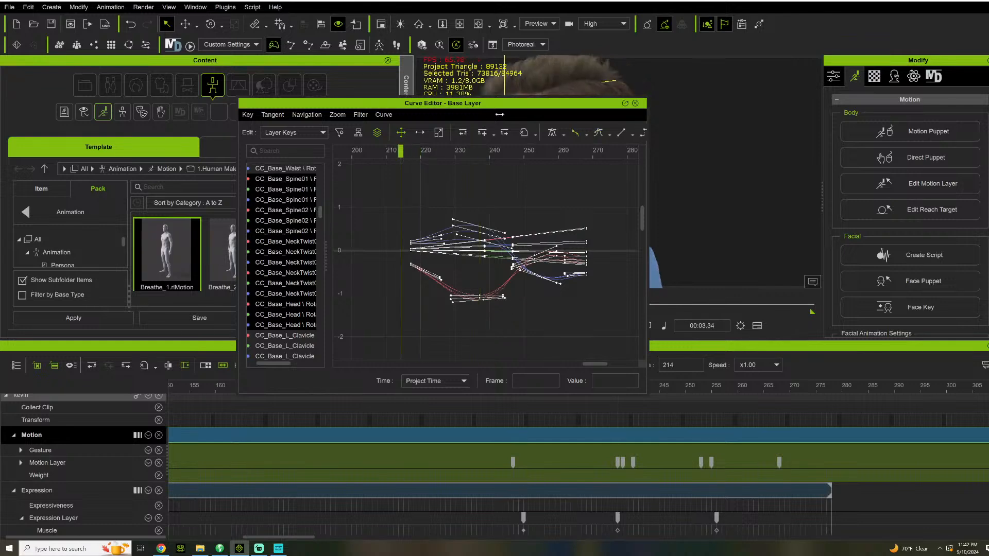
pyautogui.moveTo(456, 109); pyautogui.dragTo(509, 288)
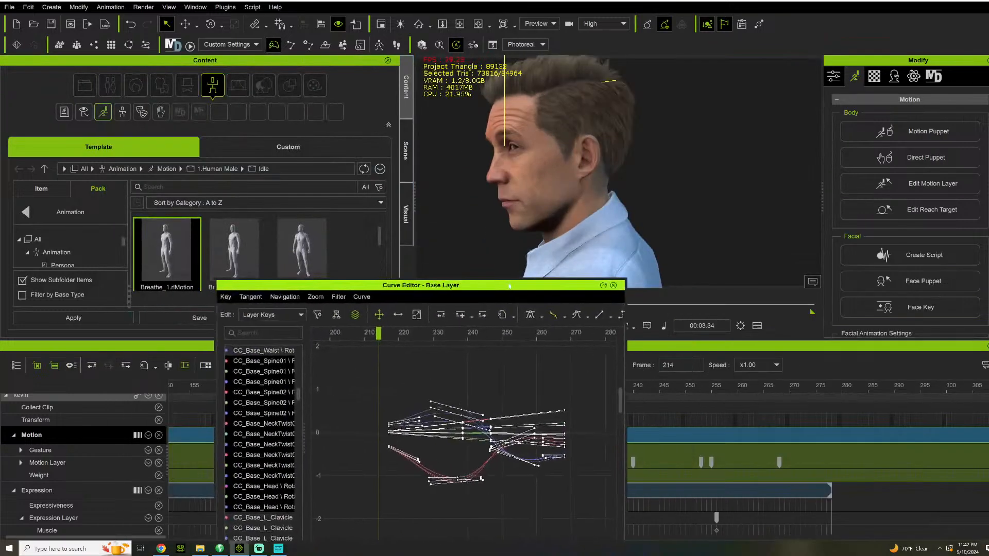
pyautogui.press('space')
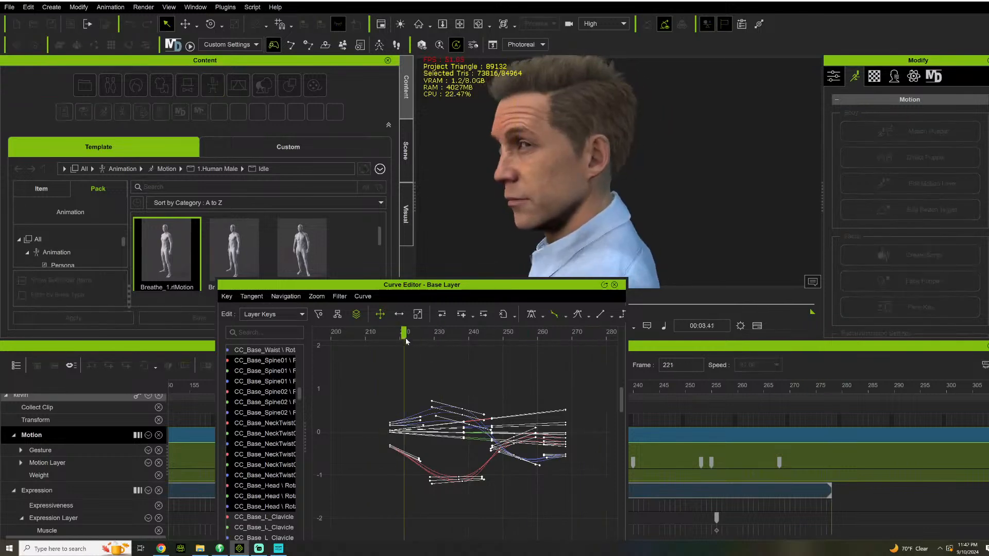
pyautogui.press('space')
pyautogui.press('space')
pyautogui.moveTo(361, 338); pyautogui.dragTo(304, 338)
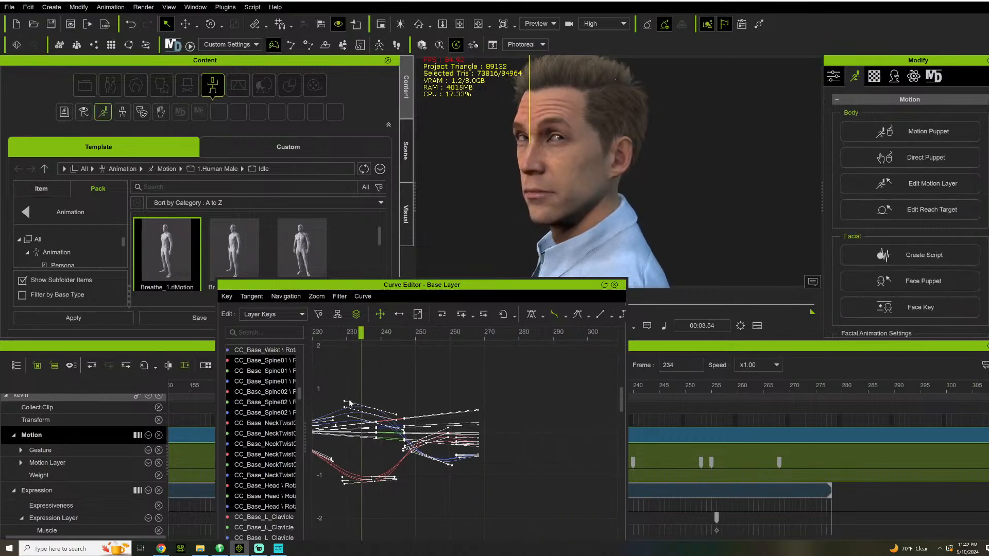
pyautogui.moveTo(347, 400); pyautogui.dragTo(355, 400)
pyautogui.click(498, 493)
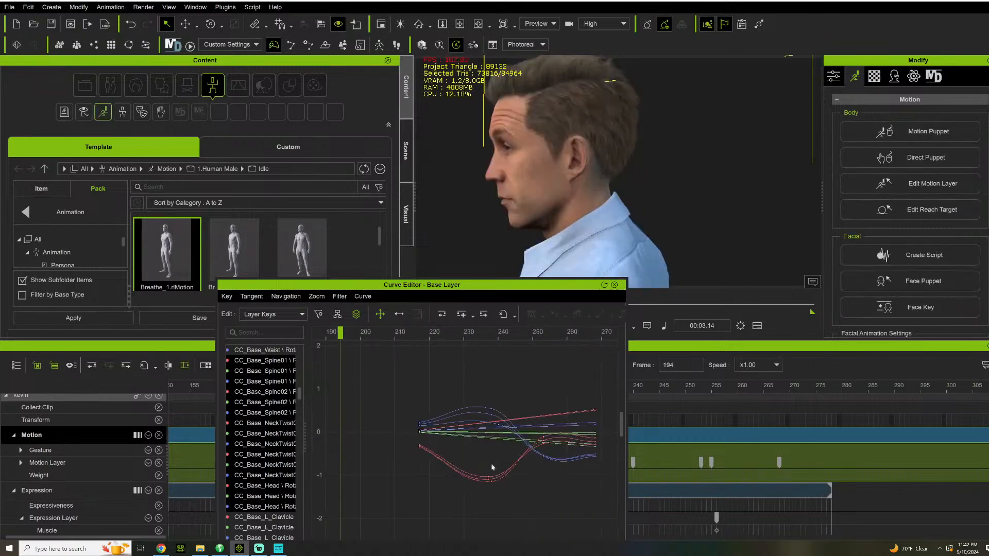
# - Select the keys at the peak of the blue rotation curves and replay the turn to examine that section
pyautogui.moveTo(498, 460); pyautogui.dragTo(457, 408)
pyautogui.click(404, 338)
pyautogui.press('space')
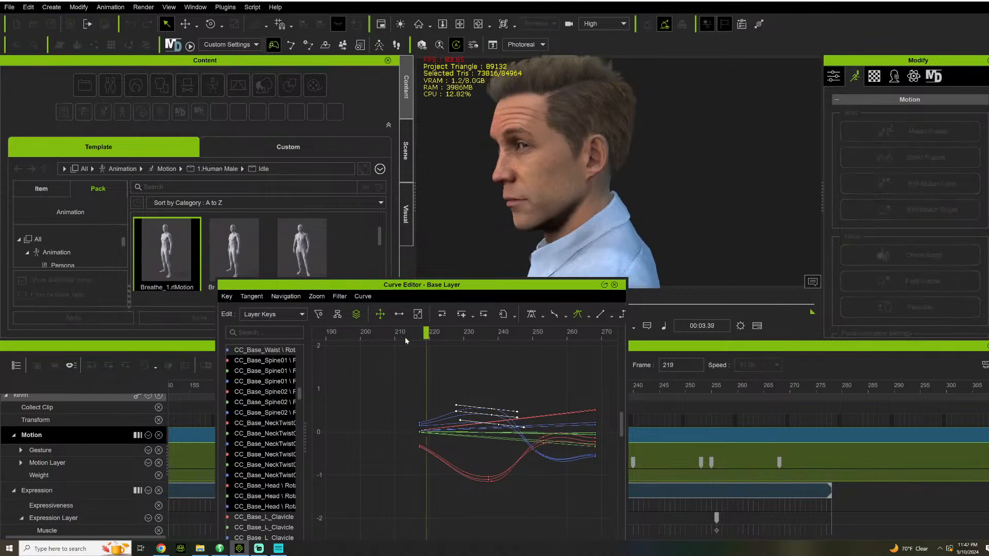
pyautogui.press('space')
# - Move the end keys of the spine-to-head curves to about frame 271 and replay the turn to check the settling
pyautogui.moveTo(599, 474); pyautogui.dragTo(576, 392)
pyautogui.moveTo(574, 455); pyautogui.dragTo(606, 456)
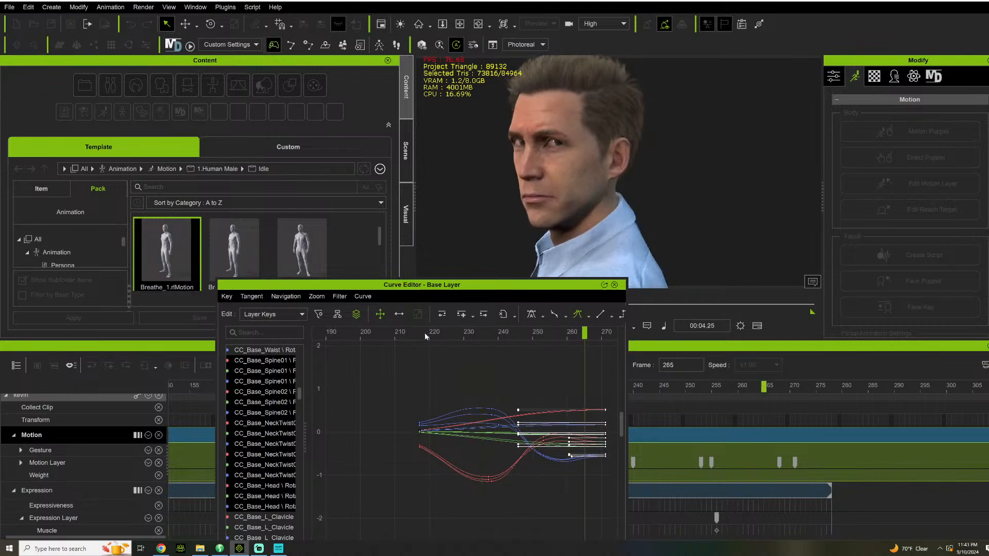
pyautogui.click(386, 335)
pyautogui.press('space')
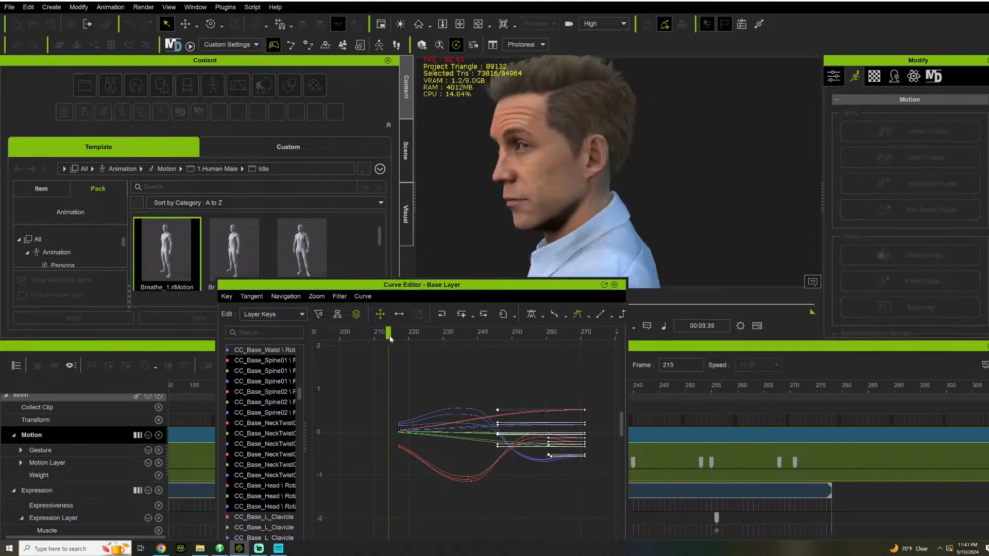
pyautogui.press('space')
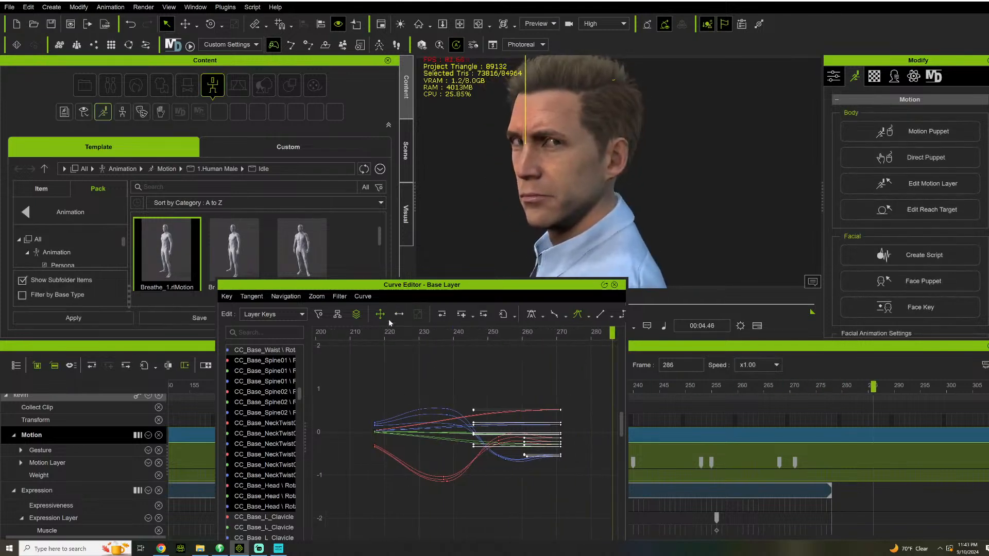
pyautogui.click(382, 332)
pyautogui.press('space')
pyautogui.click(379, 332)
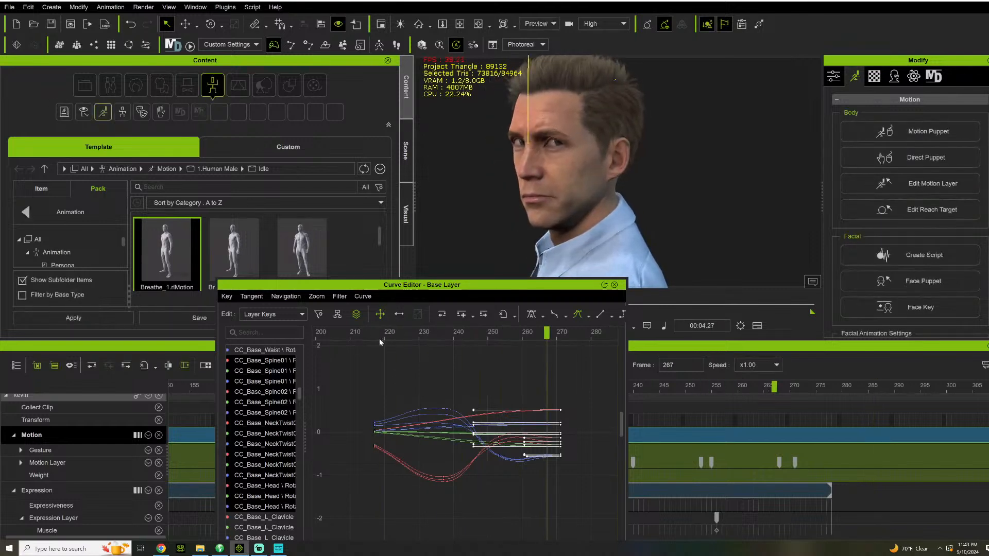
pyautogui.press('space')
pyautogui.press('space')
# - Move the trough keys of the red curves to about frame 234 and value -0.8, replaying the turn to check the change
pyautogui.moveTo(413, 444); pyautogui.dragTo(469, 519)
pyautogui.moveTo(467, 480); pyautogui.dragTo(434, 467)
pyautogui.click(370, 333)
pyautogui.press('space')
pyautogui.press('space')
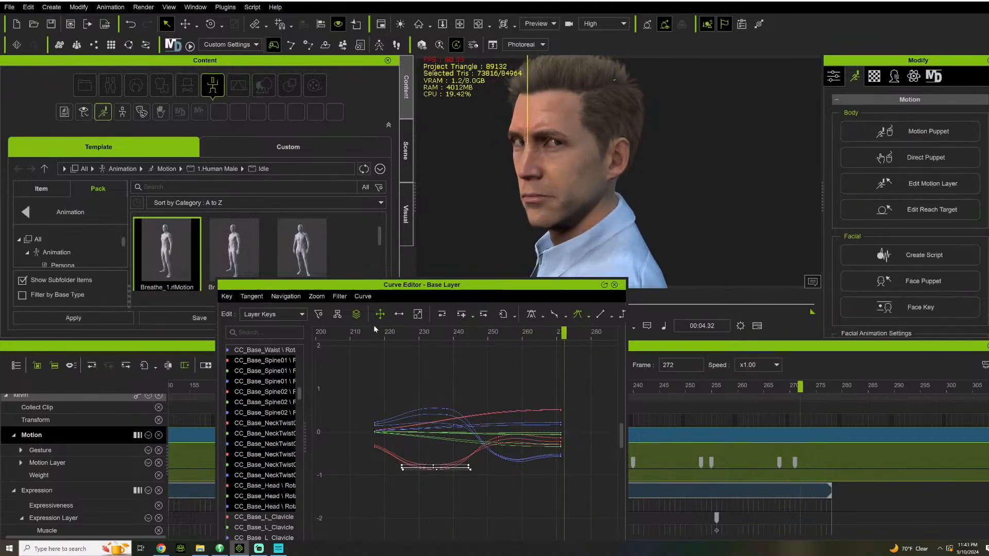
pyautogui.click(356, 333)
pyautogui.press('space')
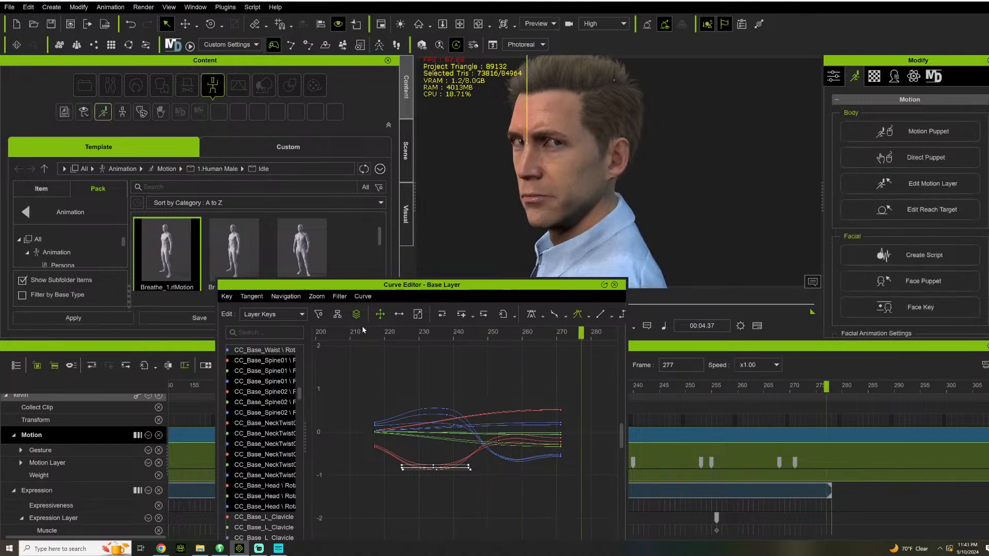
pyautogui.click(347, 333)
pyautogui.press('space')
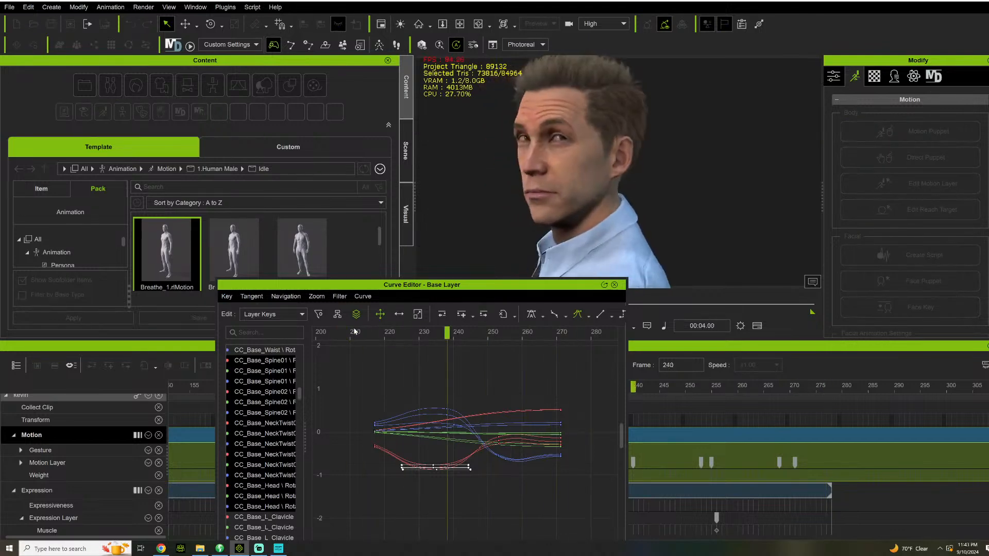
pyautogui.press('space')
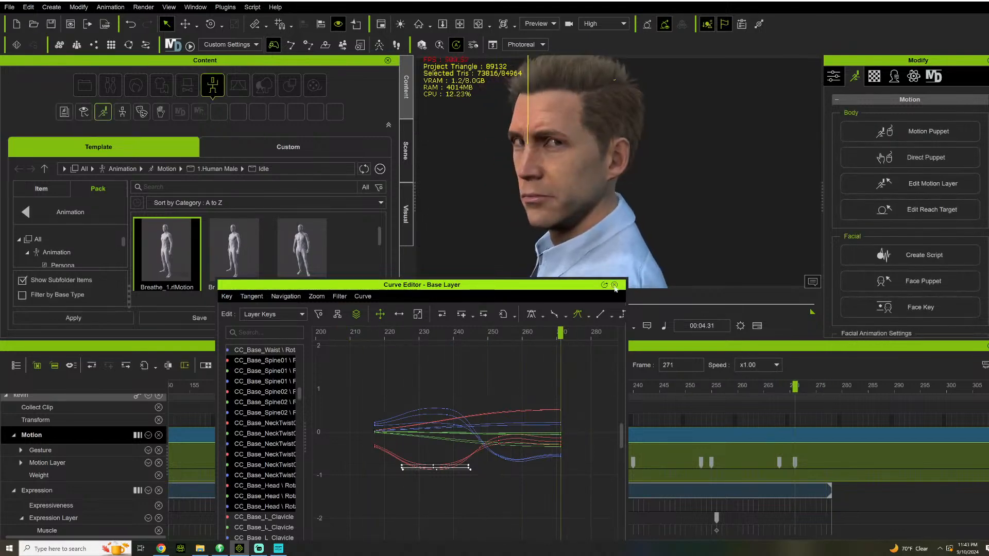
# - Close the Curve Editor and replay the edited head turn twice in the main timeline
pyautogui.click(614, 286)
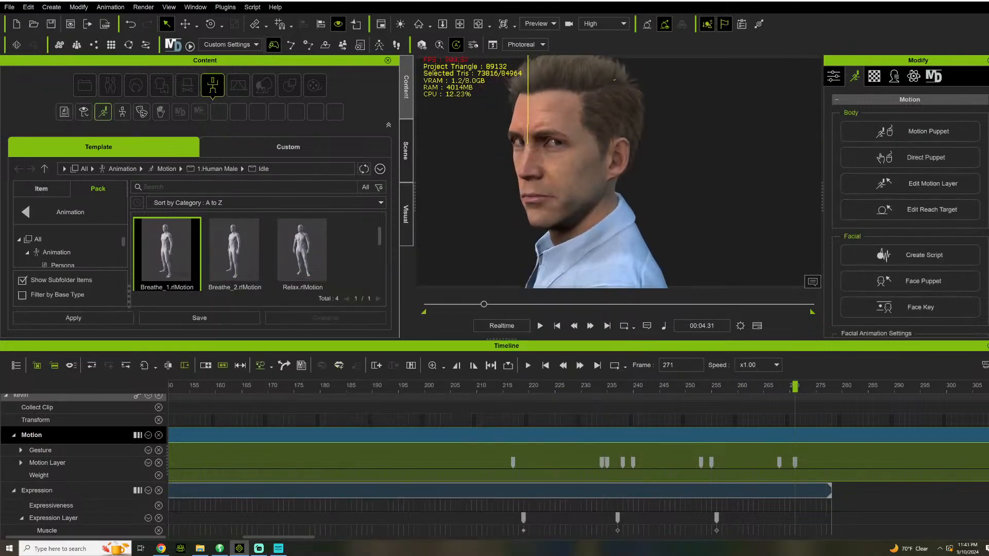
pyautogui.click(216, 391)
pyautogui.press('space')
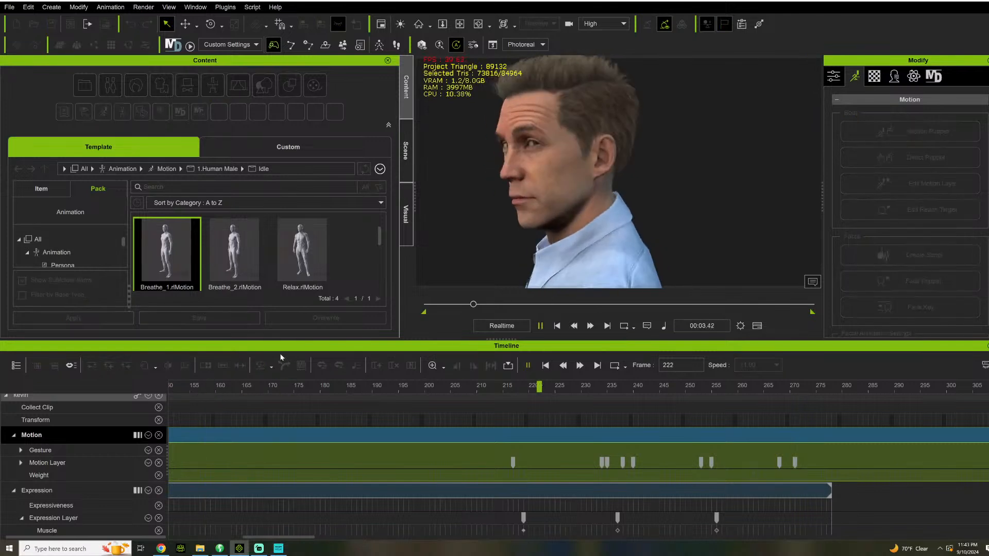
pyautogui.press('space')
pyautogui.click(183, 384)
pyautogui.press('space')
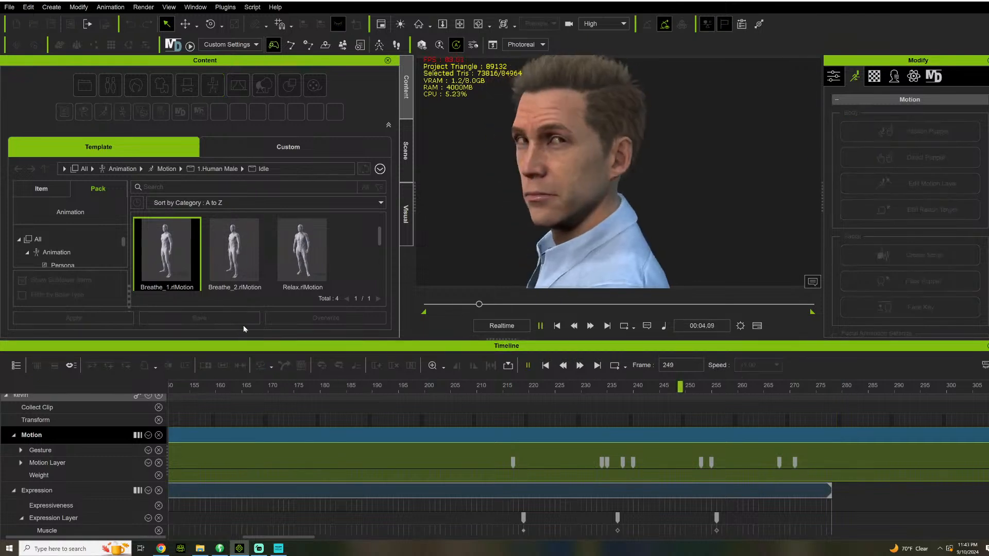
pyautogui.press('space')
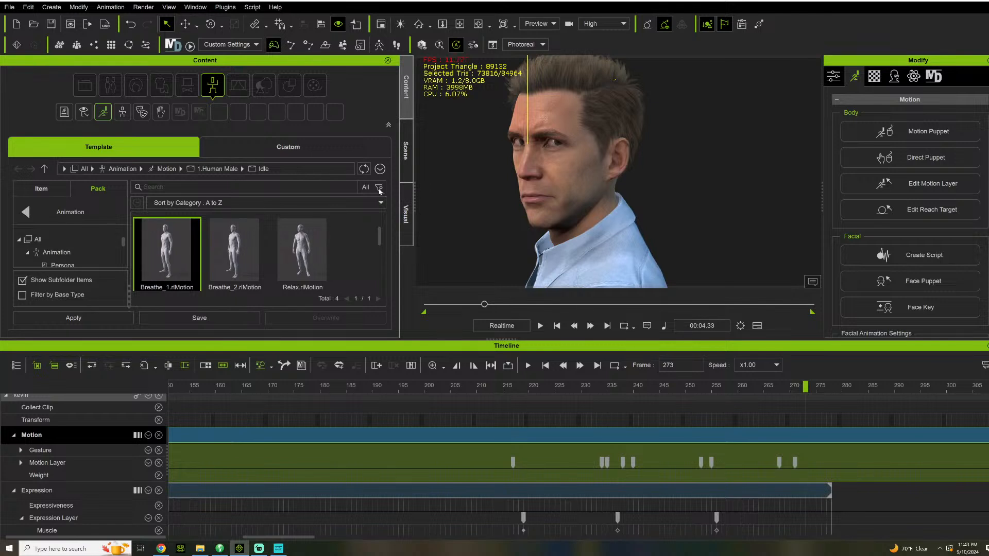
# - Show the full Breathe_1 clip in the timeline and replay the head turn repeatedly to check its timing against the expression keys
pyautogui.click(434, 365)
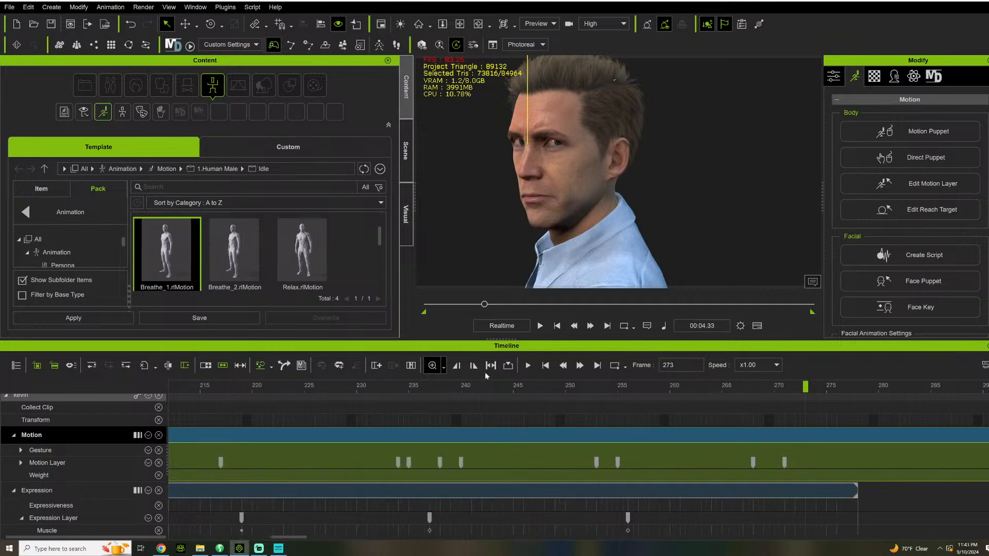
pyautogui.keyDown('ctrl'); pyautogui.scroll(-1, 485, 373); pyautogui.keyUp('ctrl')
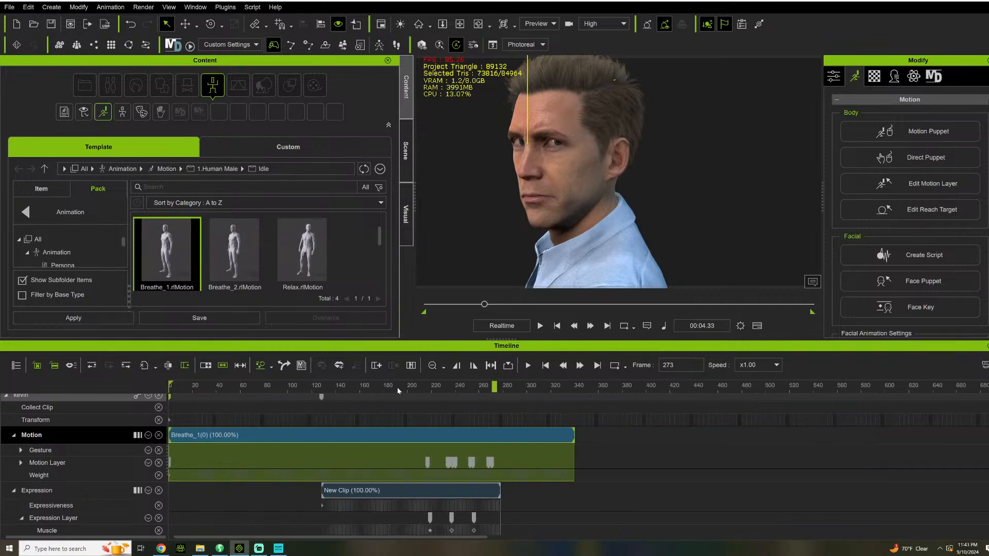
pyautogui.click(384, 385)
pyautogui.press('space')
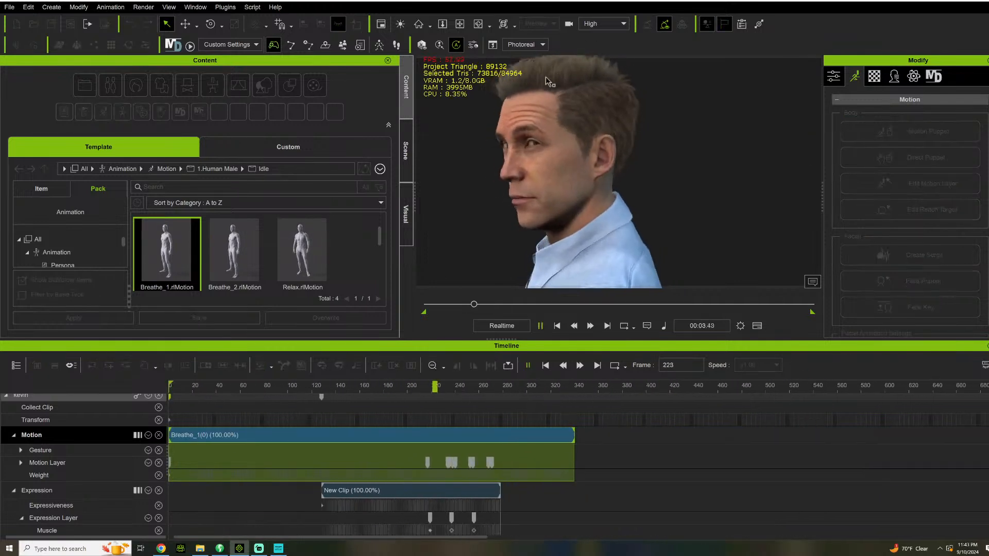
pyautogui.press('space')
pyautogui.click(380, 390)
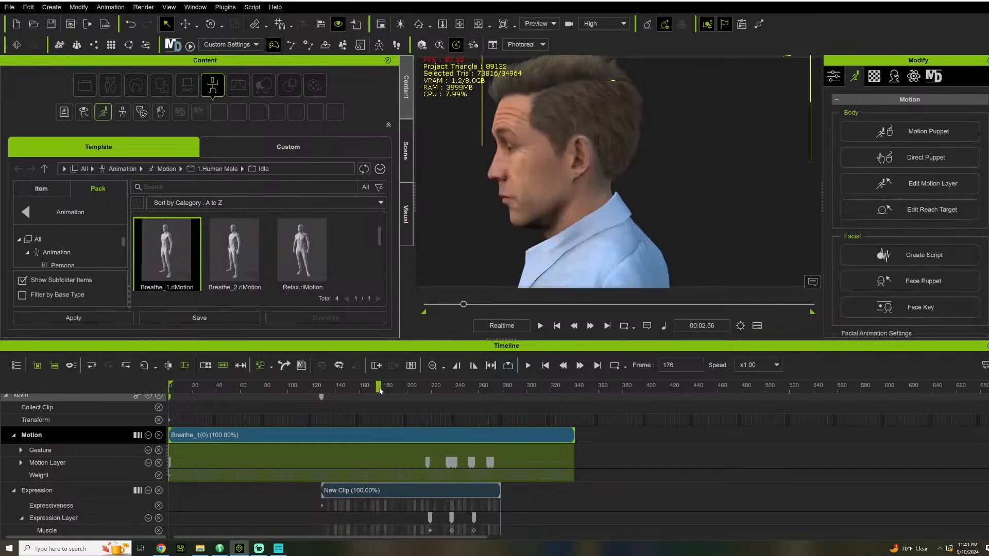
pyautogui.press('space')
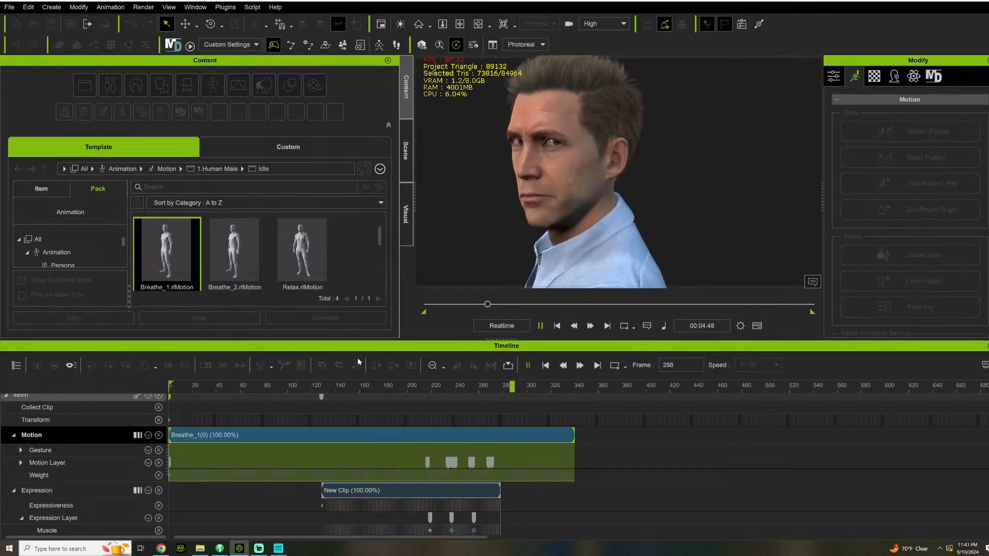
pyautogui.press('space')
pyautogui.click(374, 386)
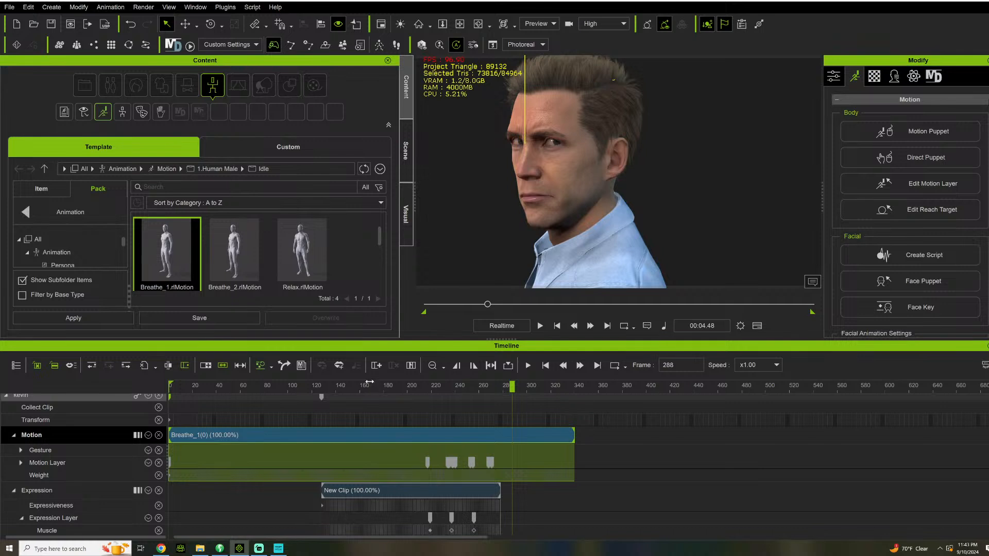
pyautogui.press('space')
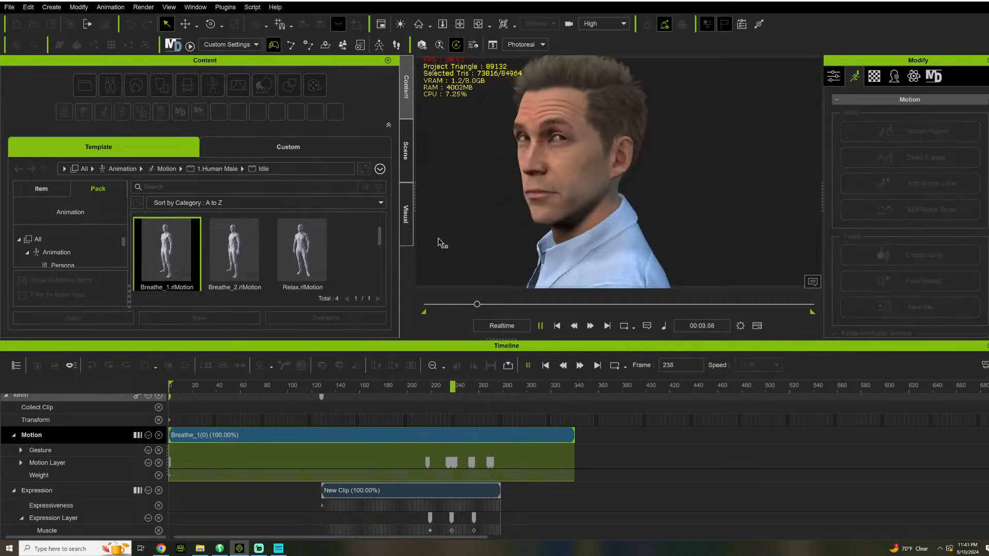
pyautogui.press('space')
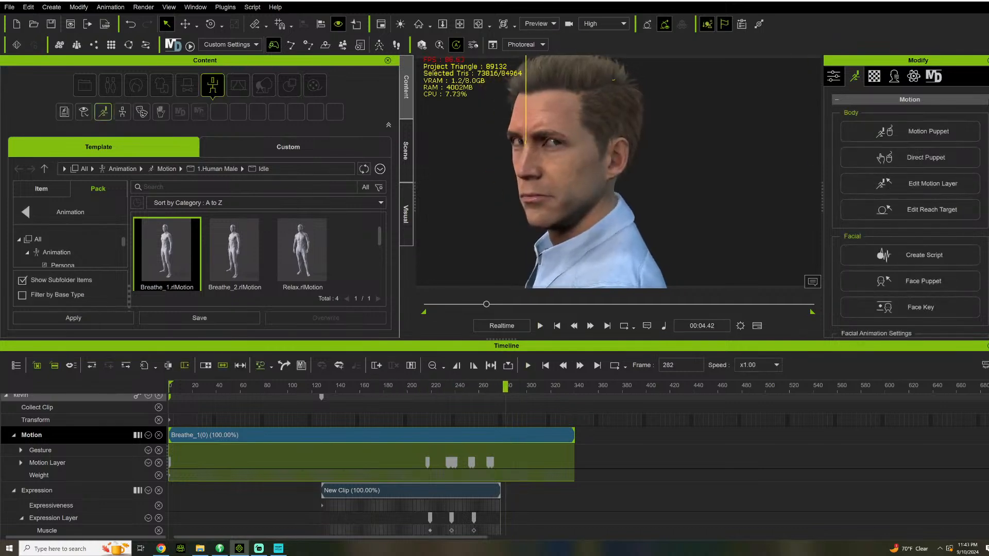
pyautogui.click(351, 384)
pyautogui.press('space')
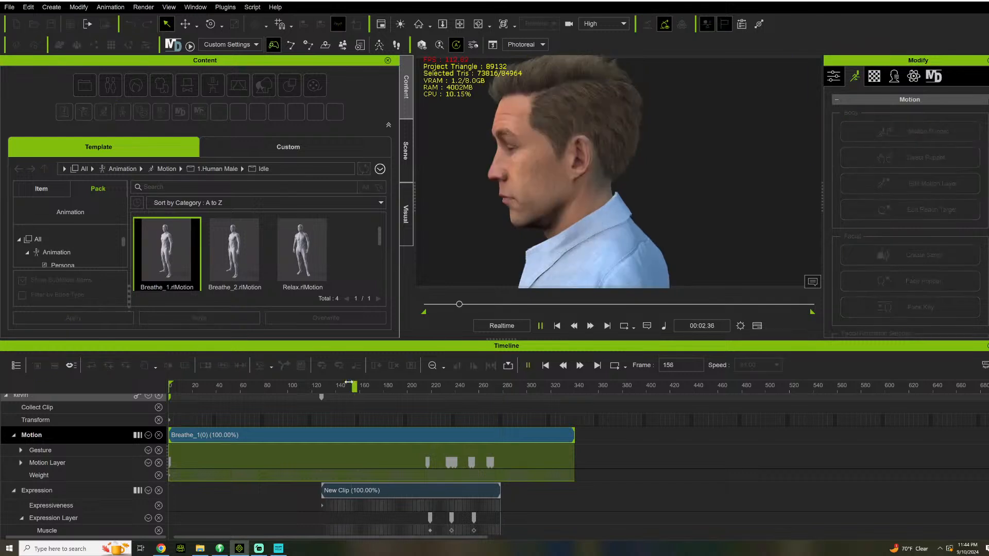
pyautogui.press('space')
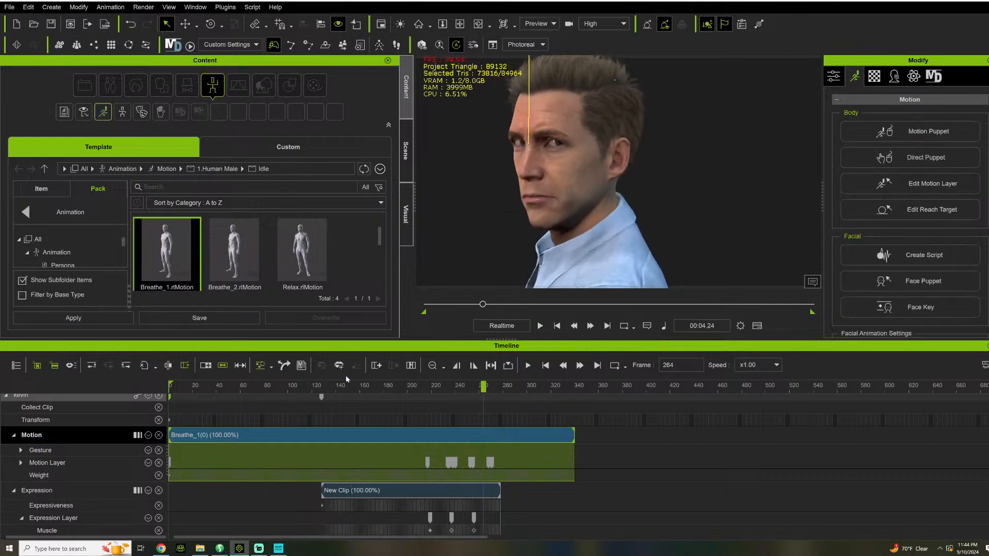
# - Frame the character's face more closely and play the head turn from frame 176 to examine the expression and motion
pyautogui.click(379, 385)
pyautogui.click(460, 24)
pyautogui.moveTo(515, 154); pyautogui.dragTo(449, 143)
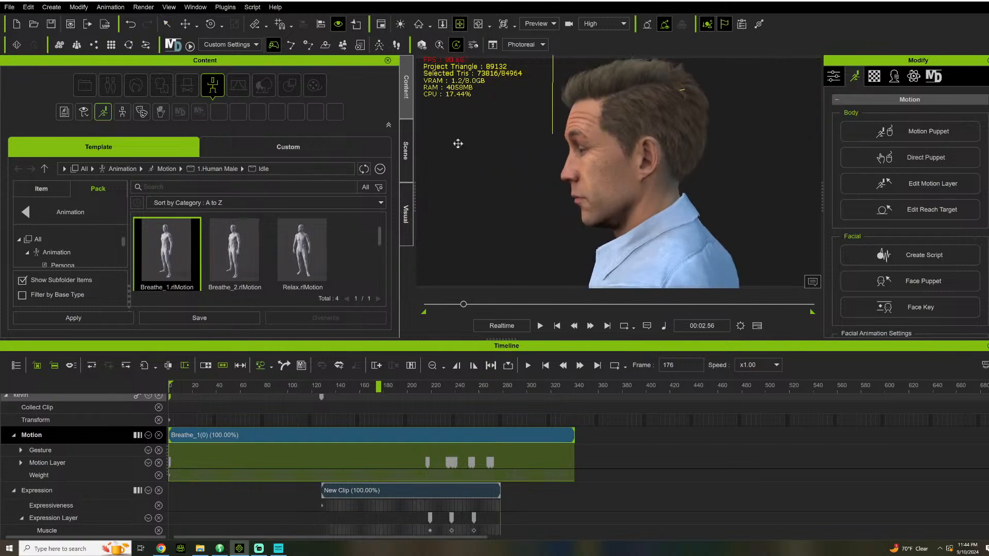
pyautogui.scroll(3, 524, 192)
pyautogui.moveTo(523, 195); pyautogui.dragTo(548, 192)
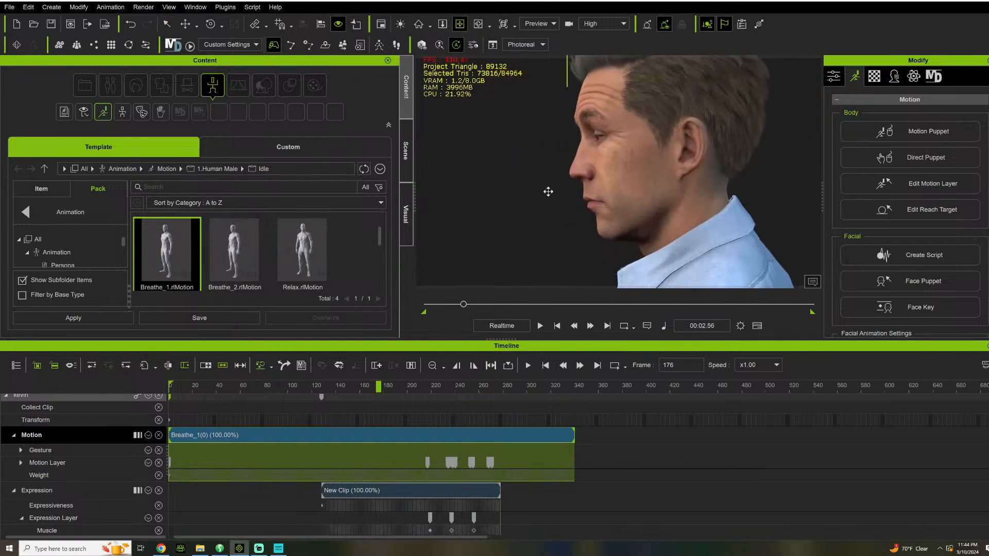
pyautogui.press('space')
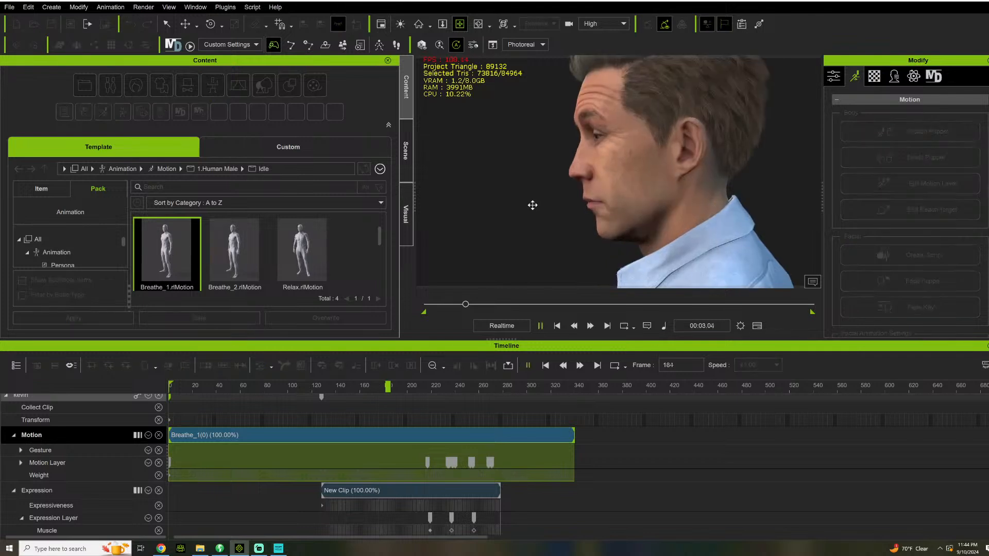
pyautogui.press('space')
pyautogui.press('space')
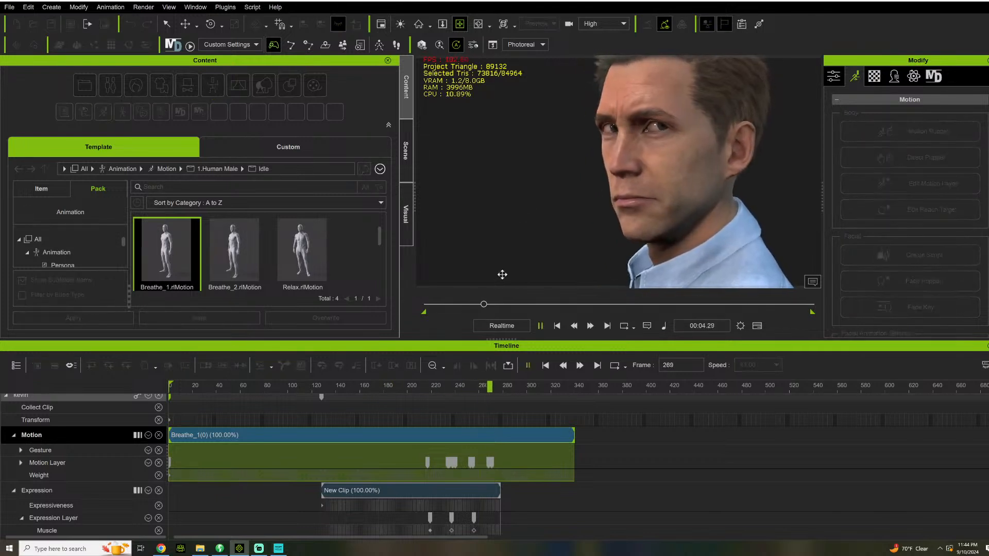
# - Replay the head turn in close-up from about frames 172 and 146 to check the expression against the motion
pyautogui.press('space')
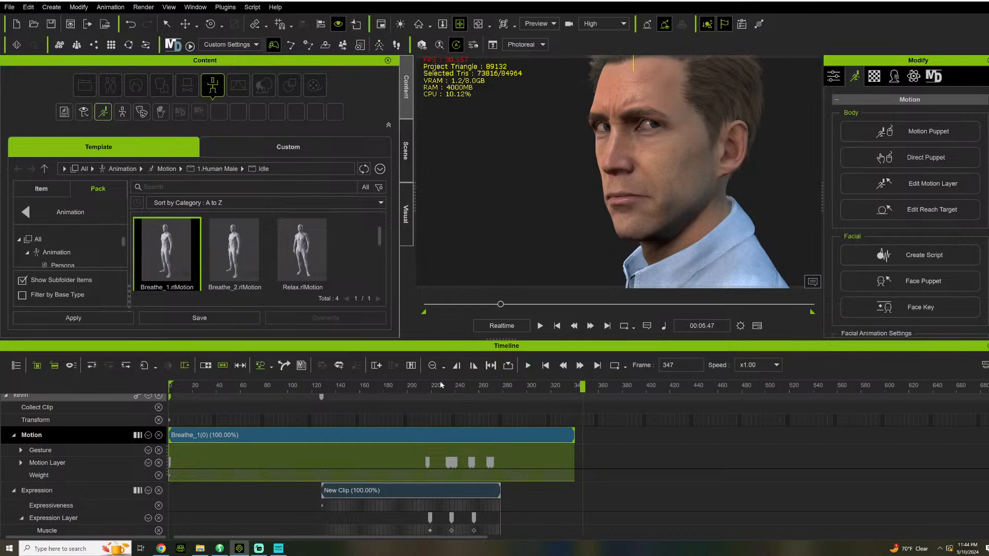
pyautogui.click(375, 387)
pyautogui.press('space')
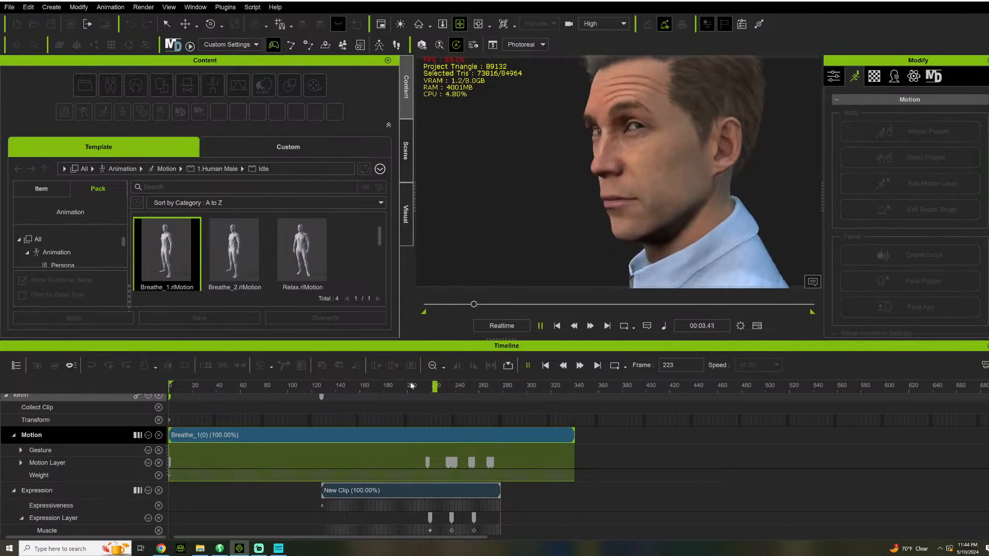
pyautogui.press('space')
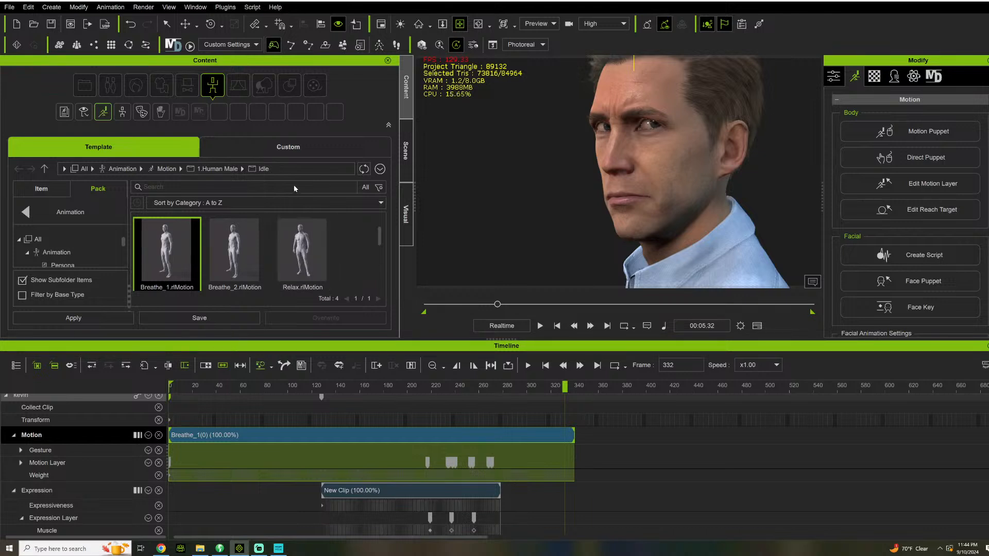
pyautogui.click(343, 387)
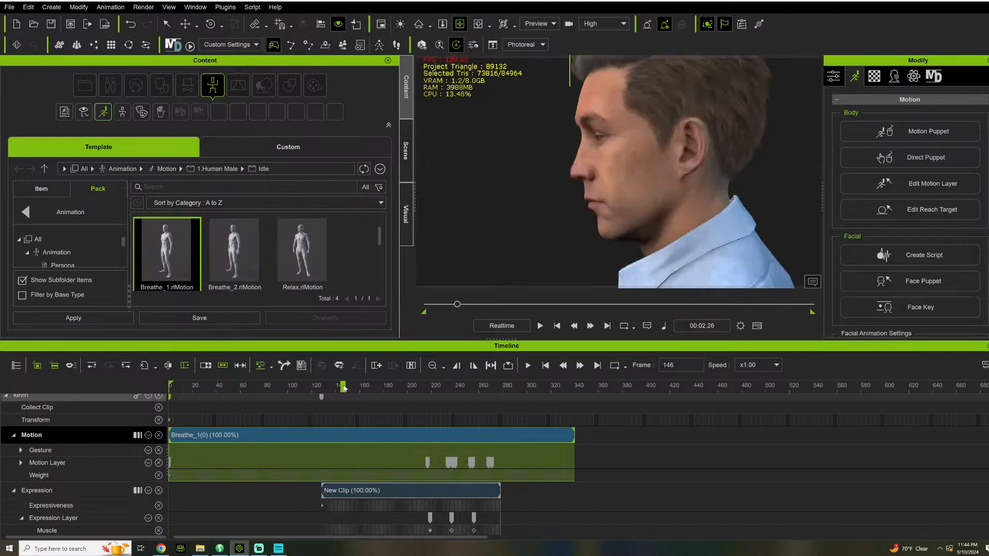
pyautogui.press('space')
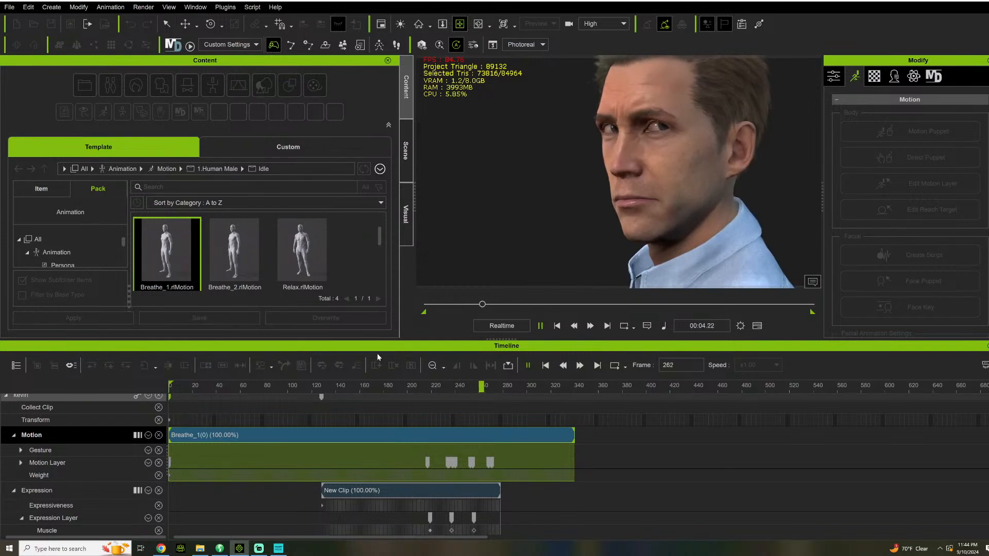
pyautogui.press('space')
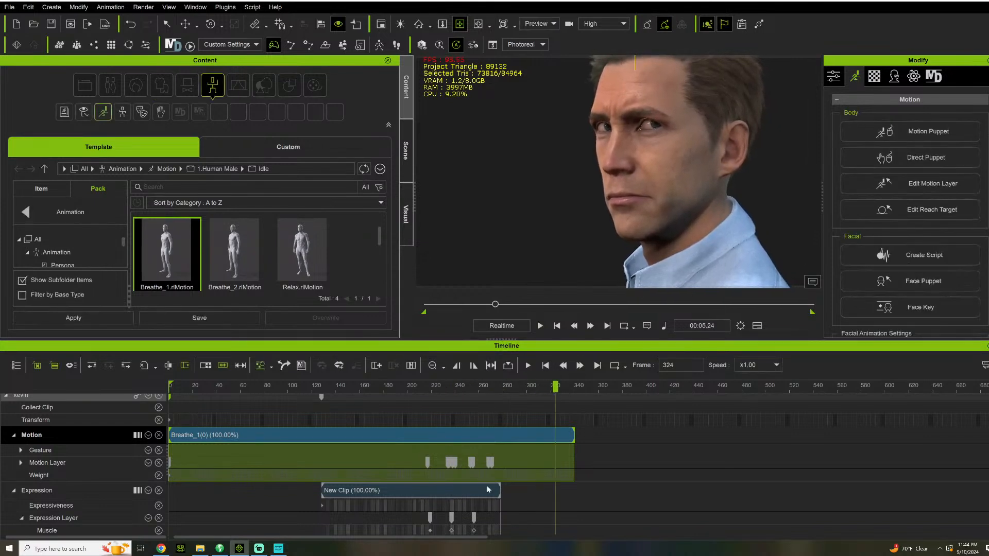
# - Shift the expression clip about two frames earlier and replay the head turn to check its timing
pyautogui.moveTo(487, 486); pyautogui.dragTo(484, 489)
pyautogui.click(425, 384)
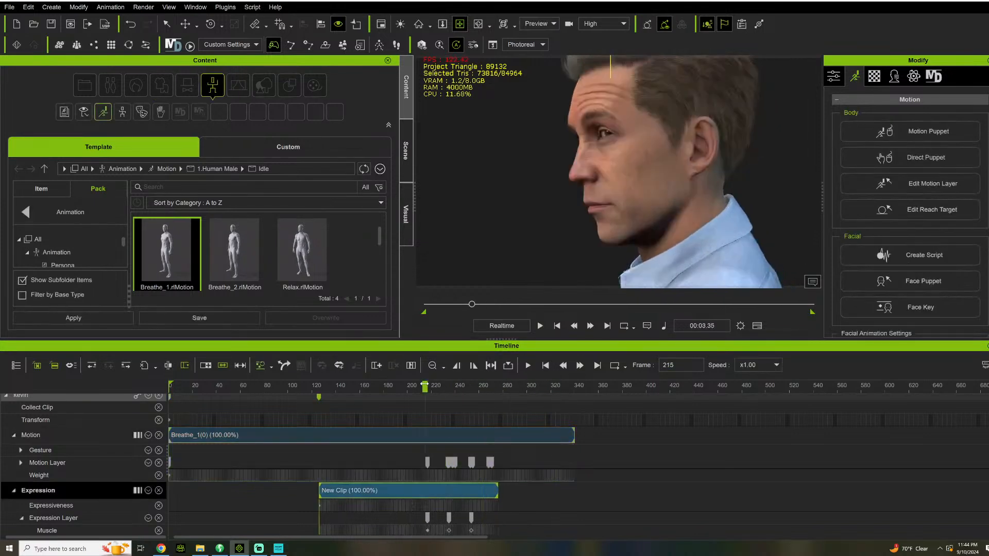
pyautogui.press('space')
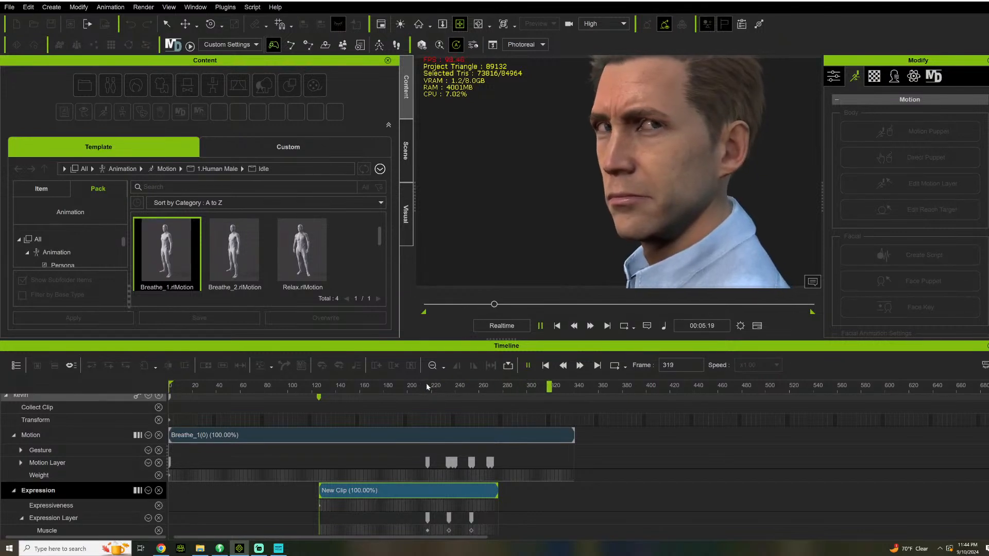
pyautogui.click(487, 507)
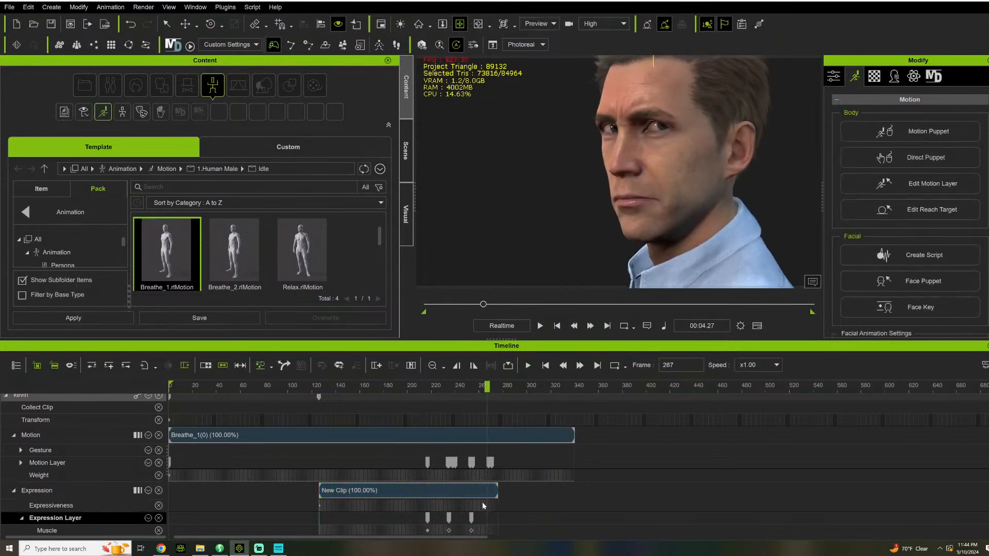
pyautogui.press('space')
pyautogui.click(411, 387)
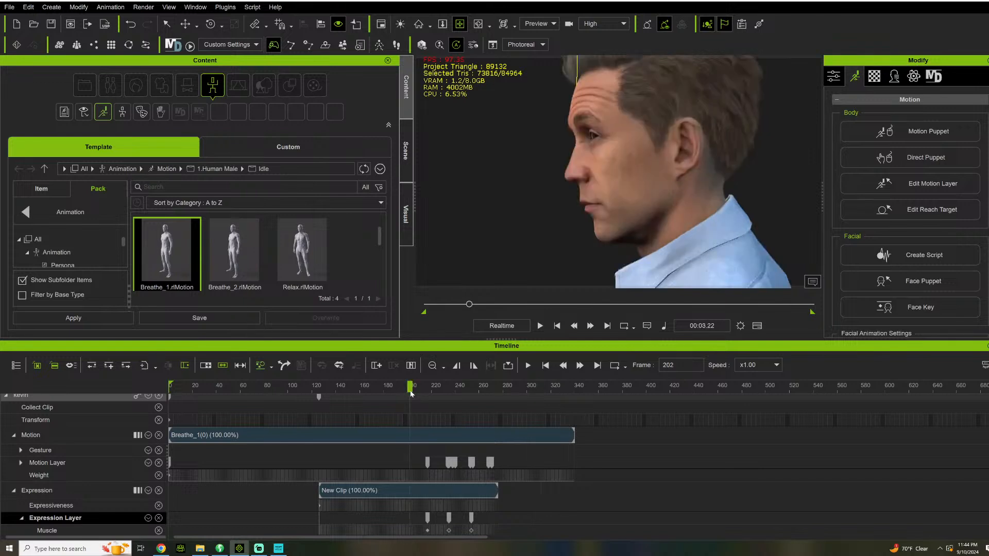
pyautogui.press('space')
pyautogui.press('space')
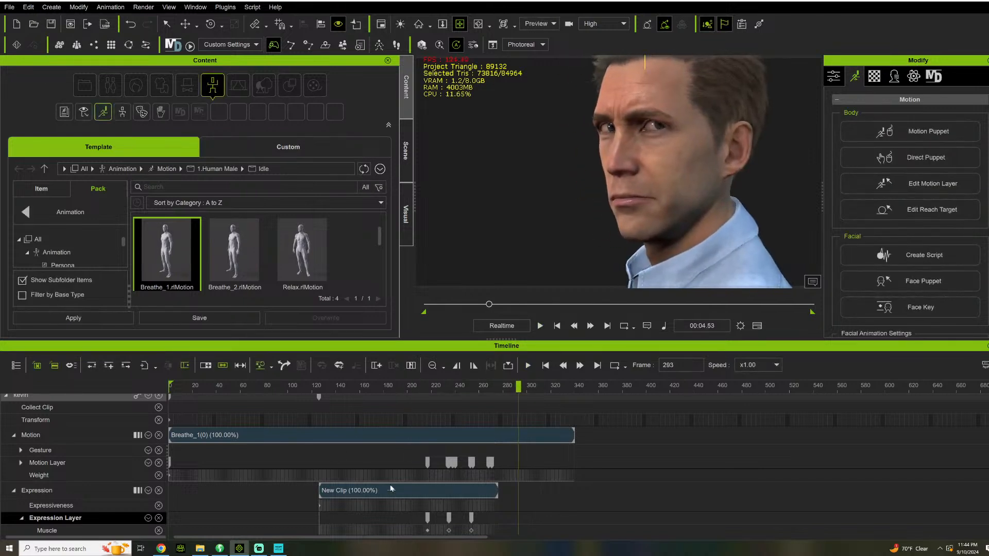
# - Replay the head turn from about frame 150 and watch it from the character's front in a wider view
pyautogui.click(349, 387)
pyautogui.press('space')
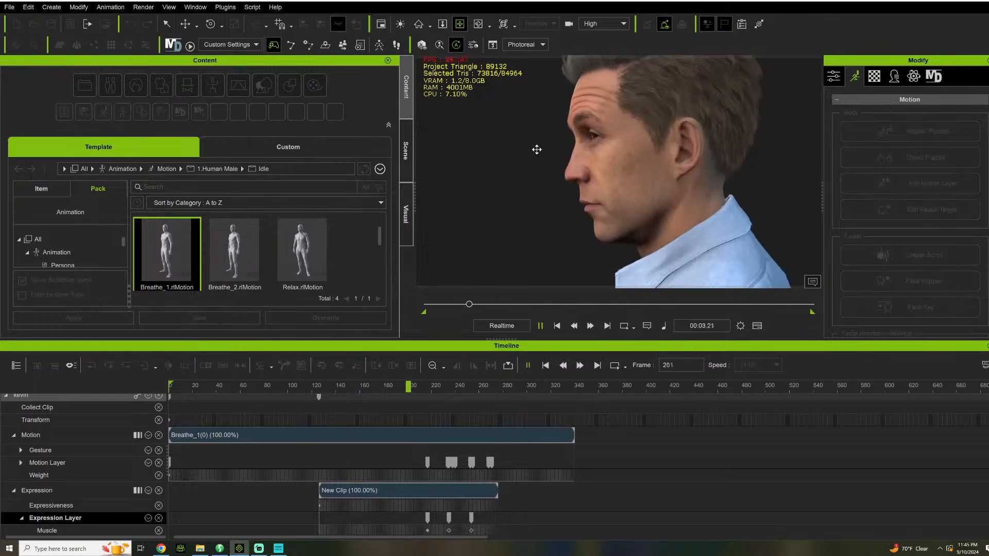
pyautogui.press('space')
pyautogui.press('space')
pyautogui.press('space')
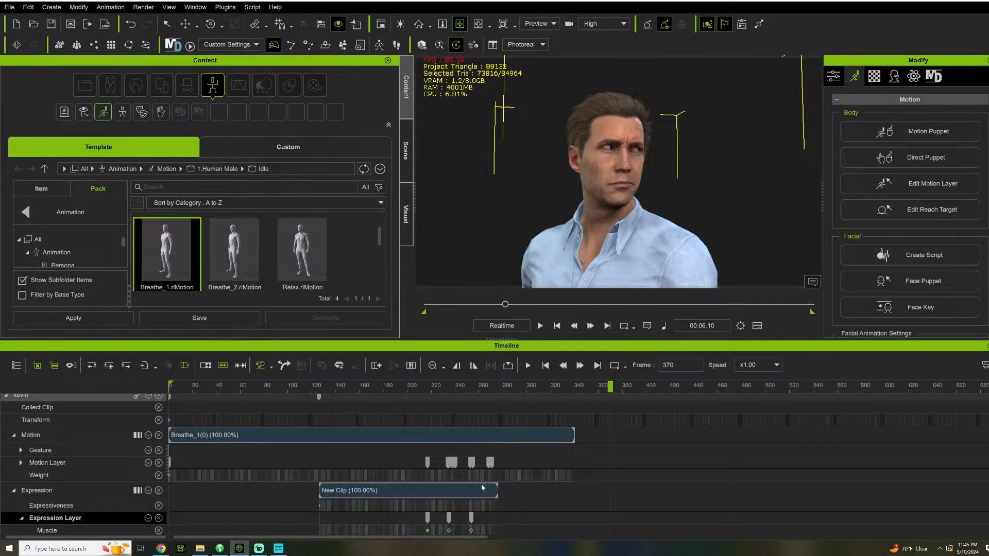
# - Orbit to a three-quarter view of the head and shoulders and replay the turn from about frame 212
pyautogui.rightClick(481, 485)
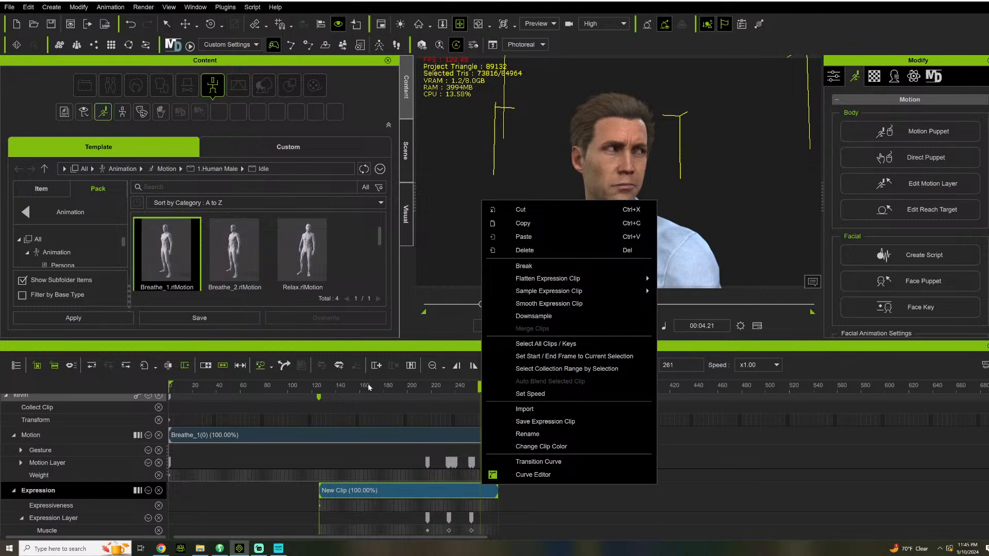
pyautogui.click(547, 129)
pyautogui.moveTo(547, 129); pyautogui.dragTo(435, 137, button='right')
pyautogui.scroll(3, 536, 150)
pyautogui.scroll(-3, 534, 159)
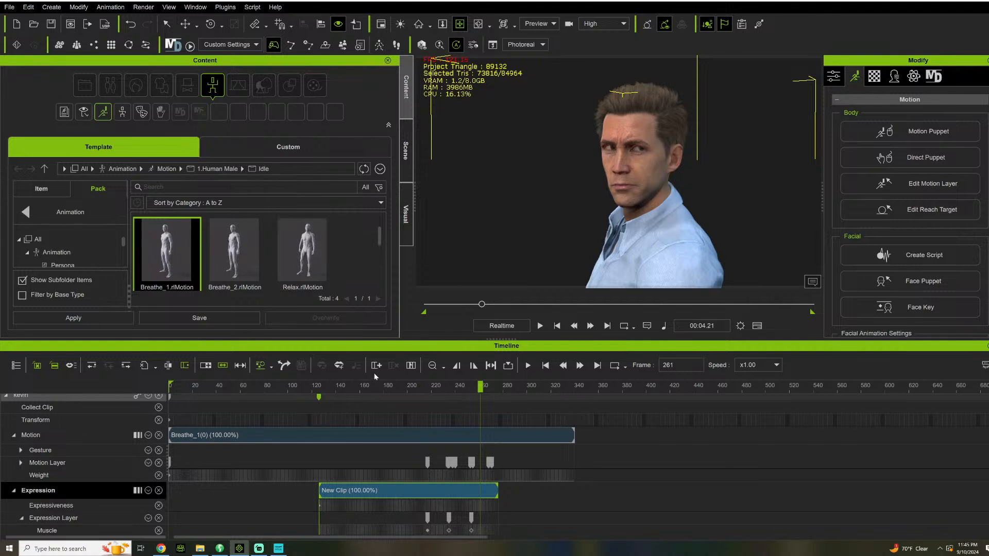
pyautogui.press('space')
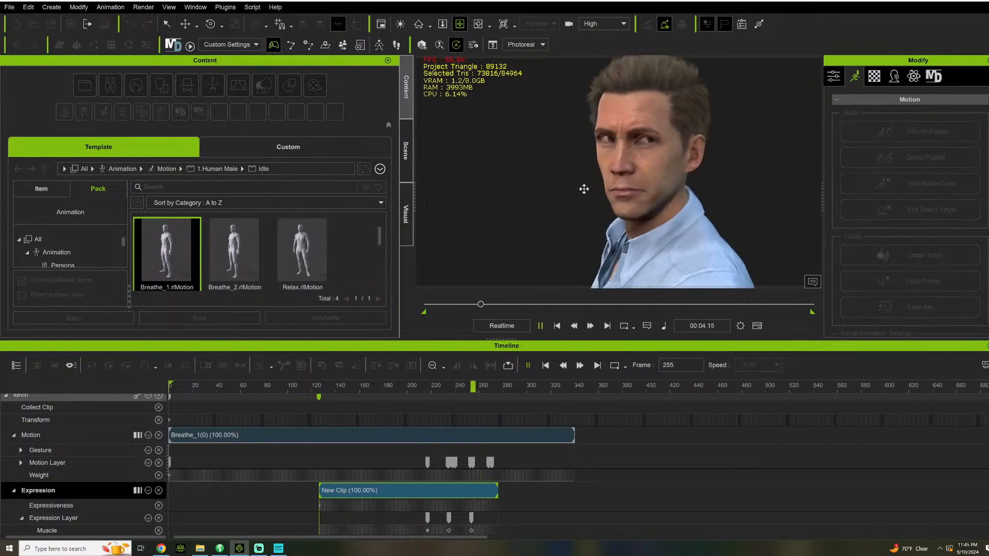
pyautogui.press('space')
pyautogui.click(422, 388)
pyautogui.press('space')
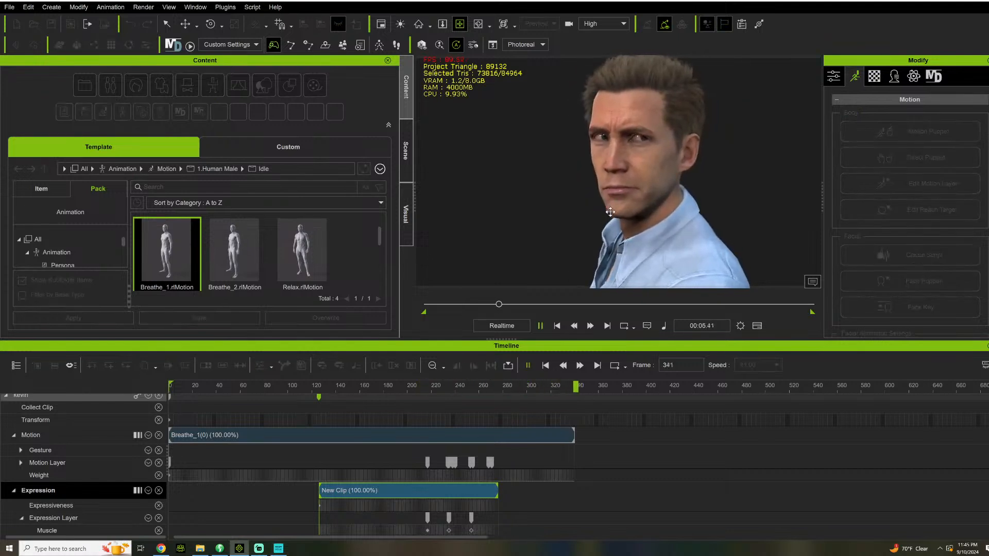
pyautogui.press('space')
# - Replay the head turn from about frames 216, 184 and 187 to compare the eye, brow and head timing
pyautogui.click(422, 389)
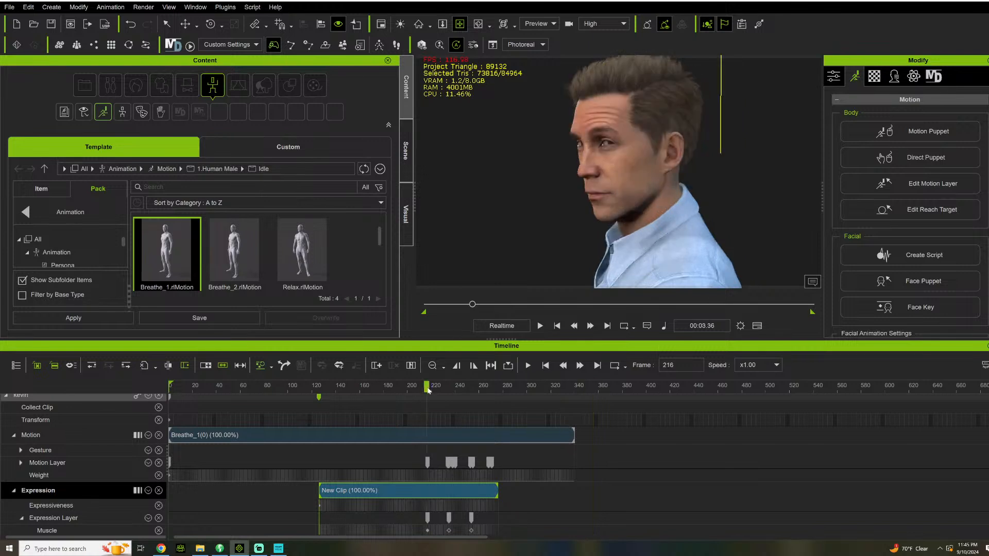
pyautogui.press('space')
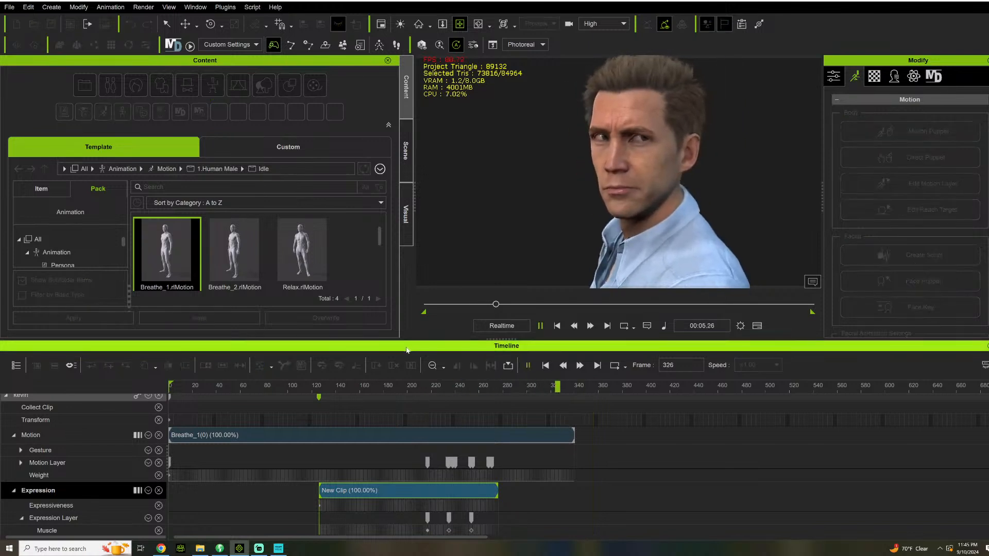
pyautogui.press('space')
pyautogui.click(388, 388)
pyautogui.press('space')
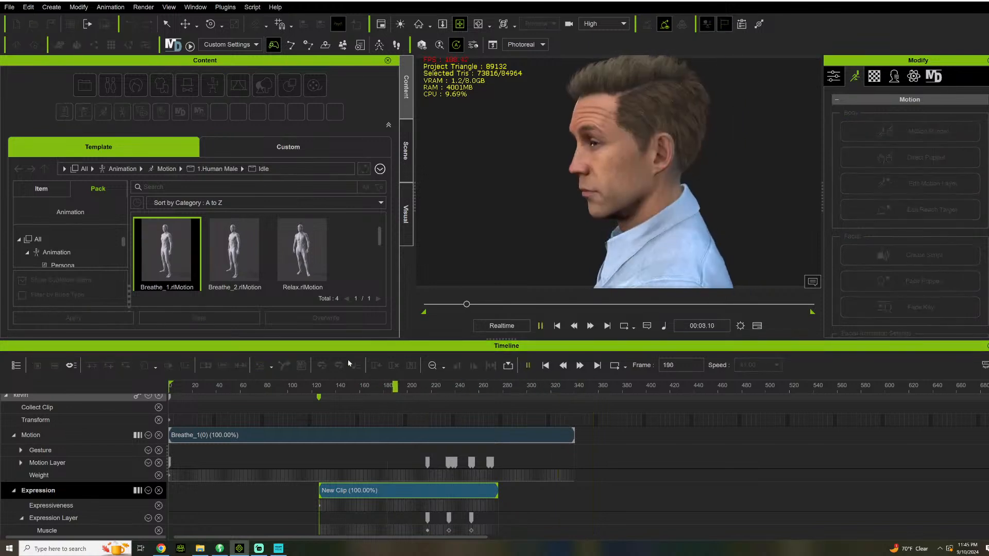
pyautogui.press('space')
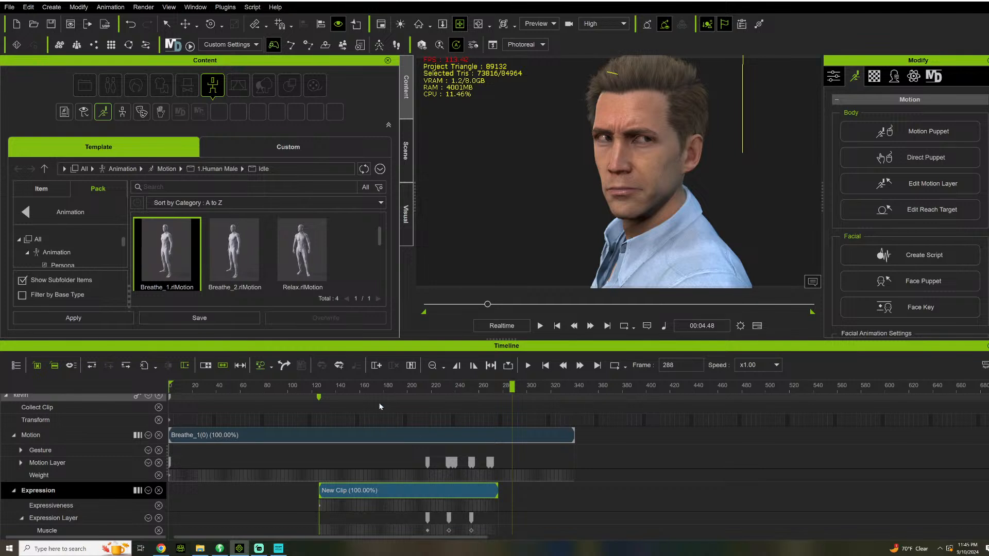
pyautogui.click(393, 393)
pyautogui.press('space')
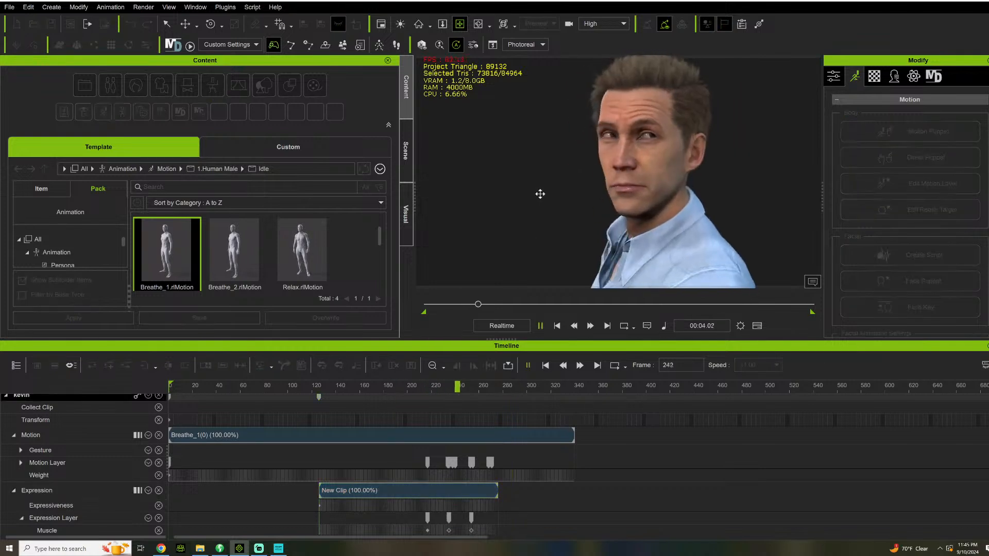
pyautogui.press('space')
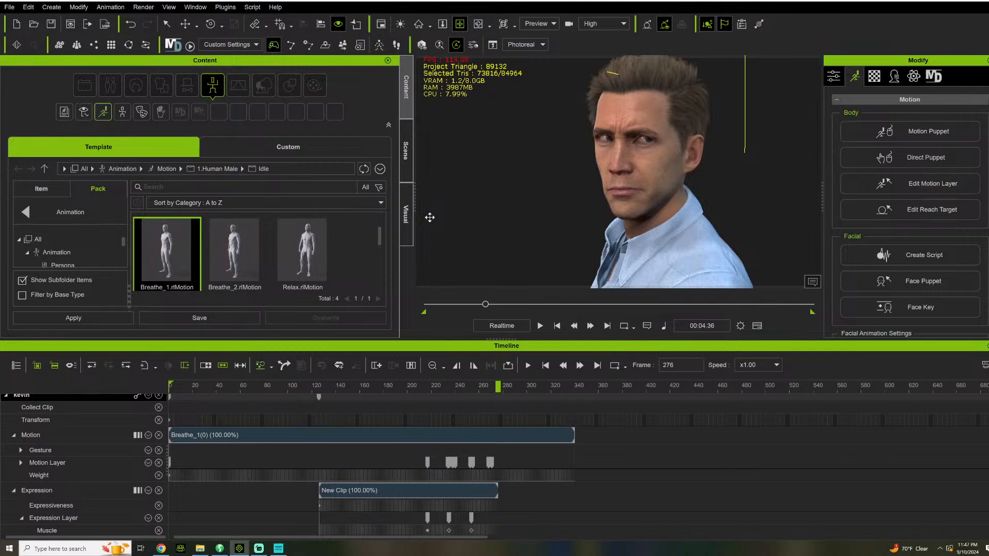
# - Move the playhead to frame 123, open the Curve Editor and place its window over the viewport
pyautogui.click(407, 387)
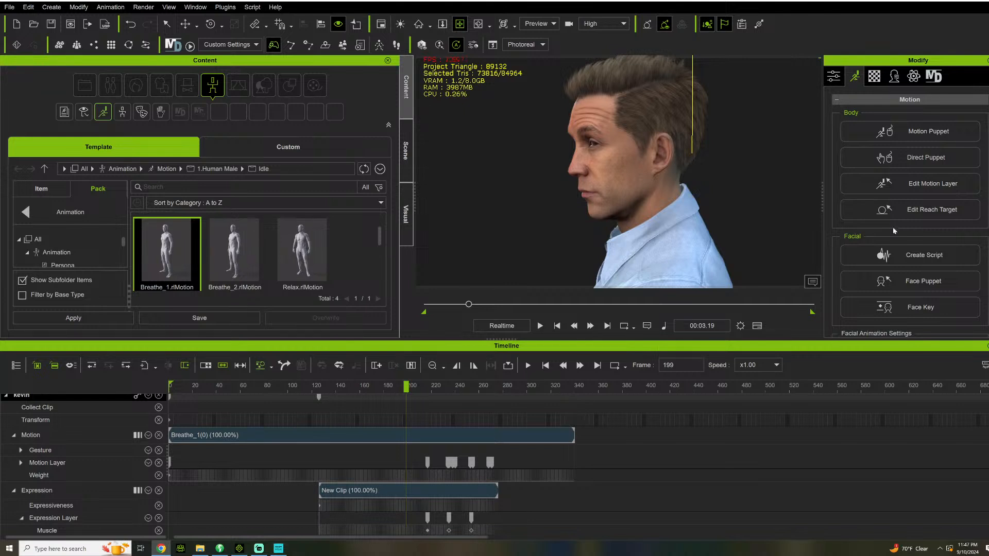
pyautogui.click(316, 388)
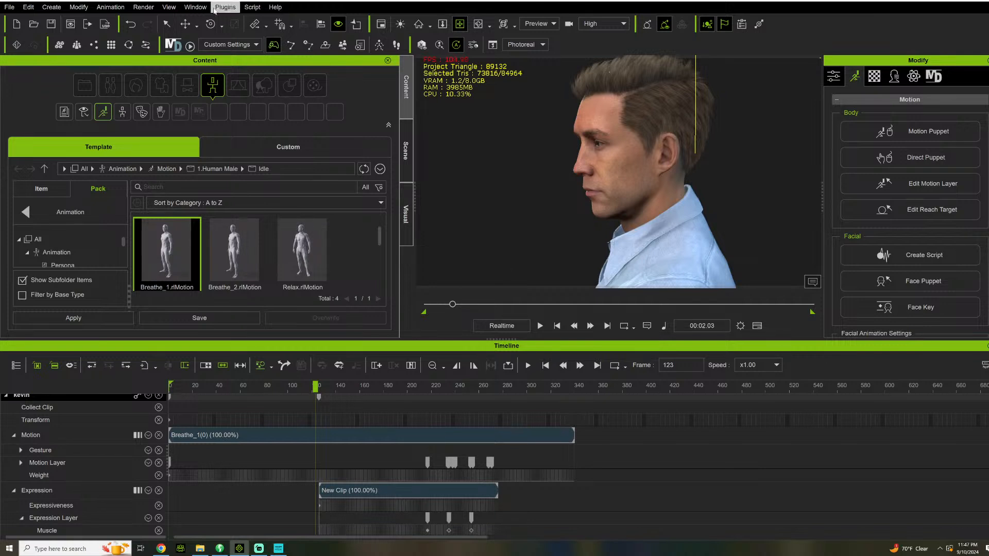
pyautogui.click(231, 9)
pyautogui.moveTo(259, 10)
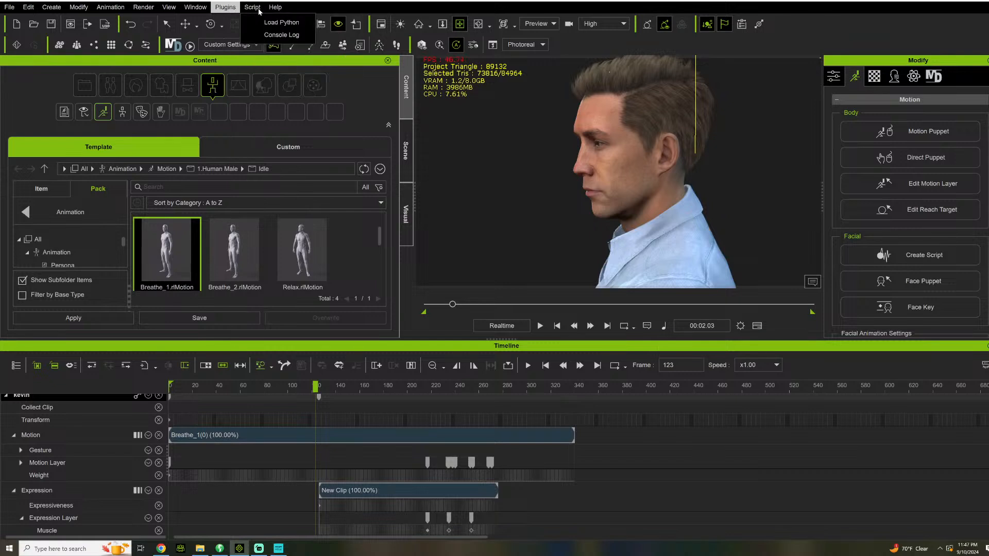
pyautogui.click(201, 11)
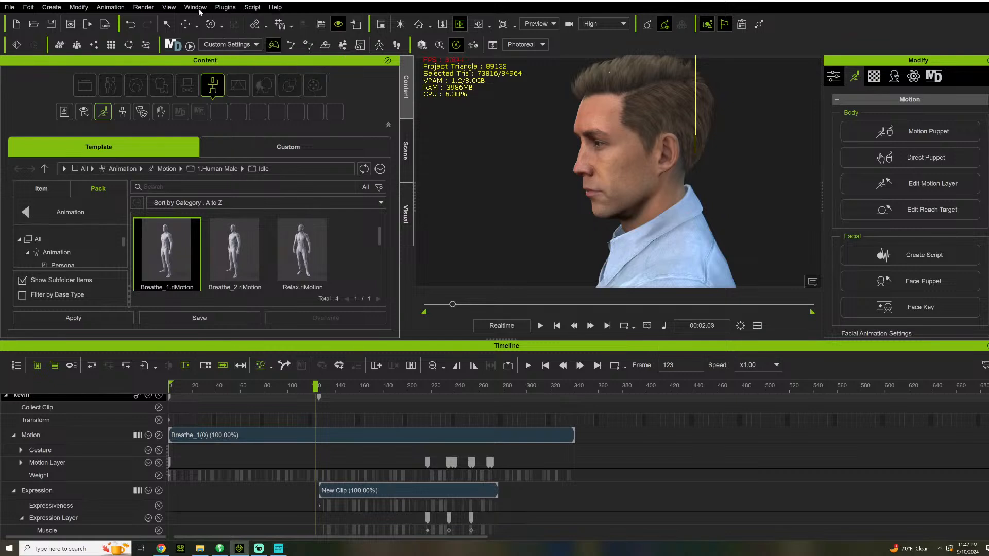
pyautogui.click(201, 10)
pyautogui.click(232, 160)
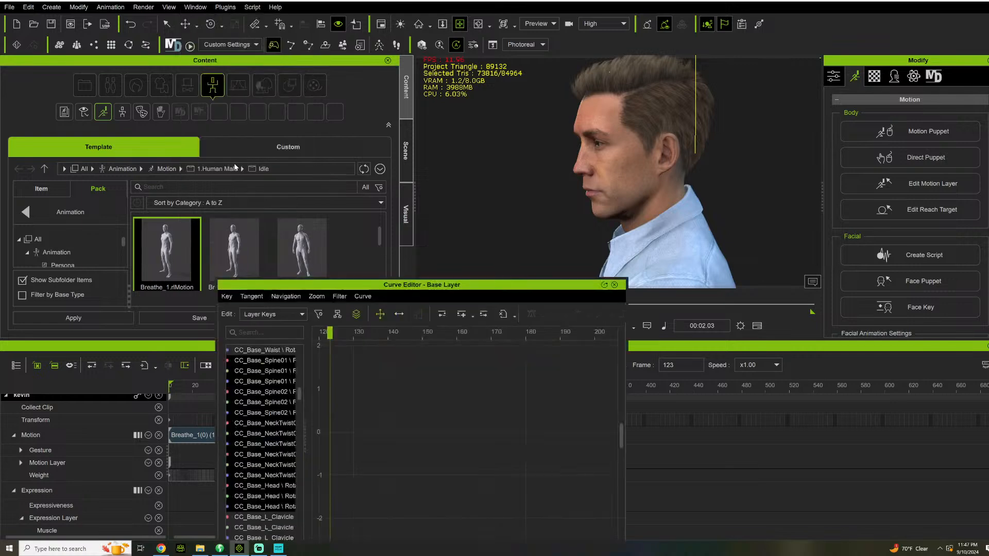
pyautogui.moveTo(422, 284); pyautogui.dragTo(567, 129)
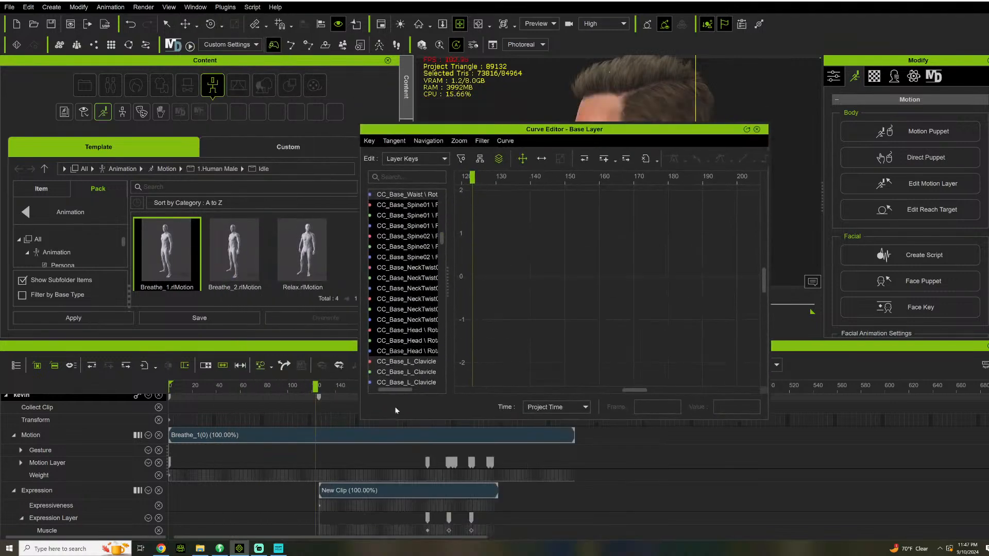
# - Select the Breathe_1 motion clip and frame its layer curves between about frames 180 and 270 in the Curve Editor
pyautogui.click(388, 431)
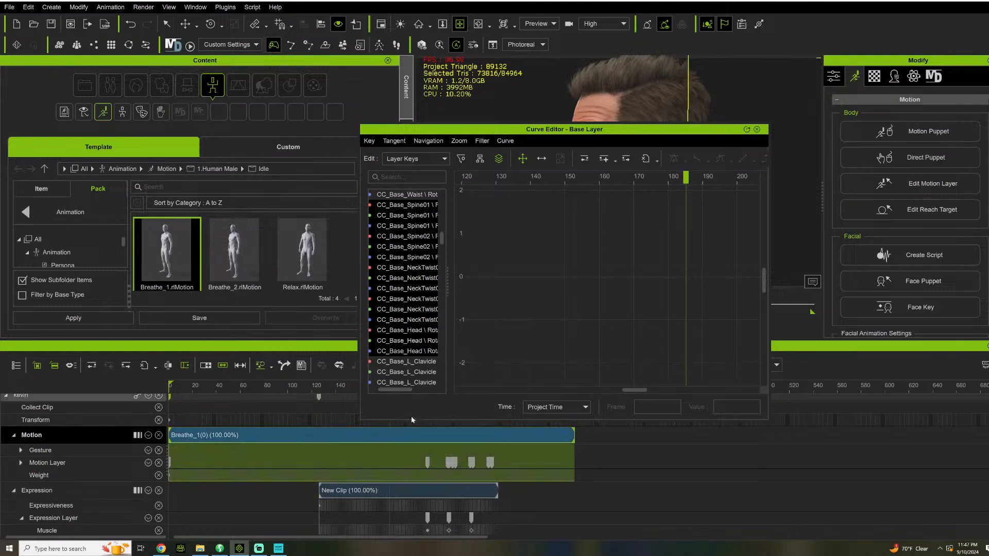
pyautogui.press('f')
pyautogui.scroll(-5, 611, 220)
pyautogui.scroll(-3, 623, 231)
pyautogui.scroll(-1, 616, 234)
pyautogui.scroll(2, 664, 193)
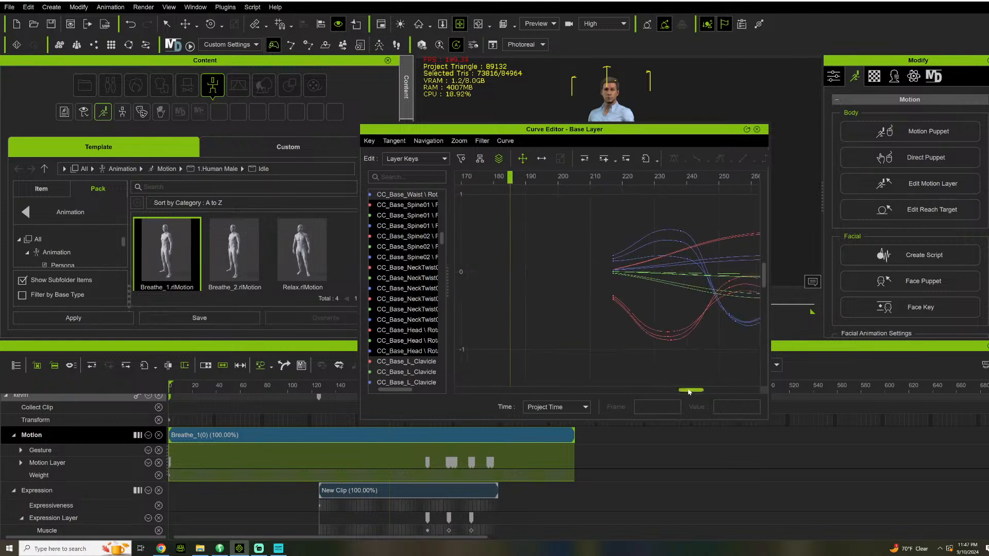
pyautogui.moveTo(686, 392); pyautogui.dragTo(700, 393)
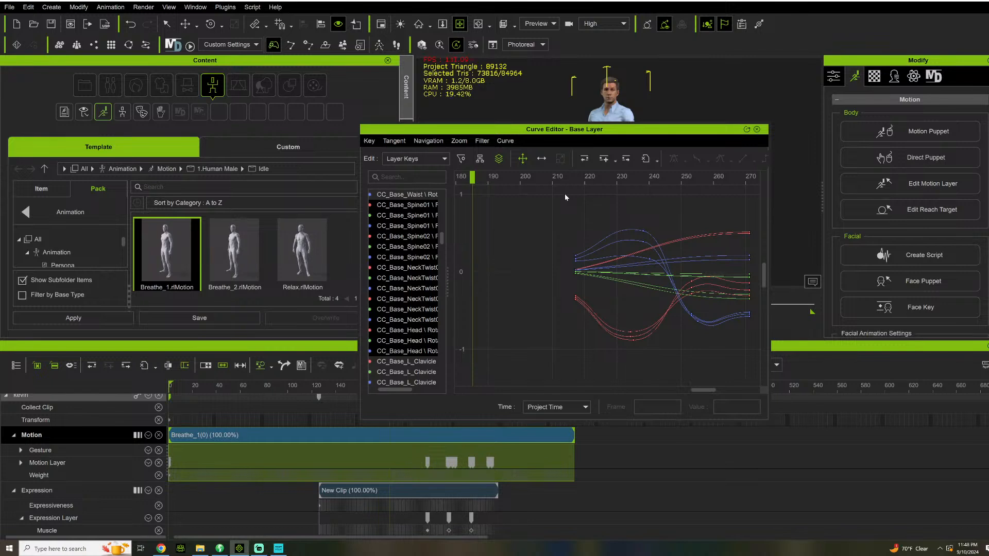
# - Play the turn from about frames 218 and 214 in the Curve Editor to compare the motion with its curves
pyautogui.click(579, 177)
pyautogui.press('space')
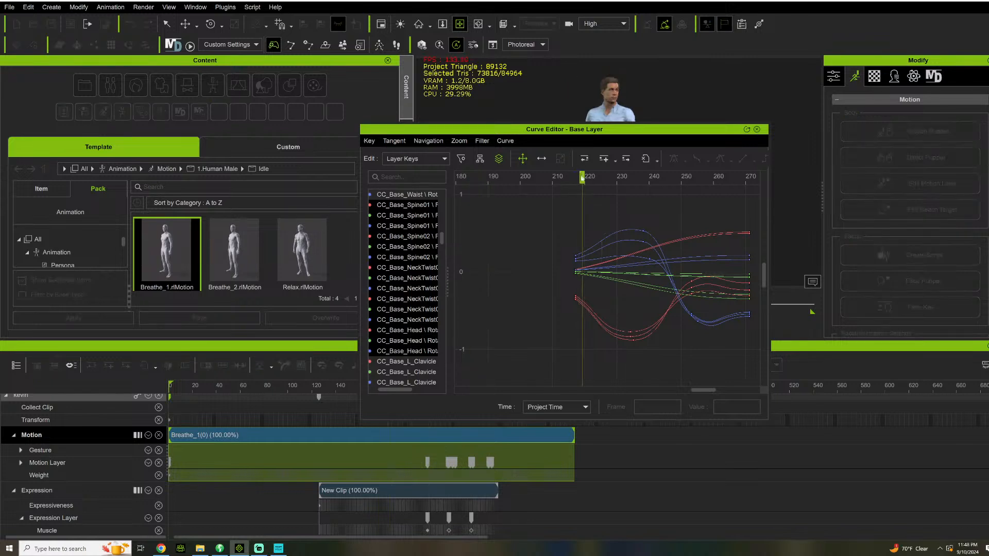
pyautogui.press('space')
pyautogui.click(570, 177)
pyautogui.press('space')
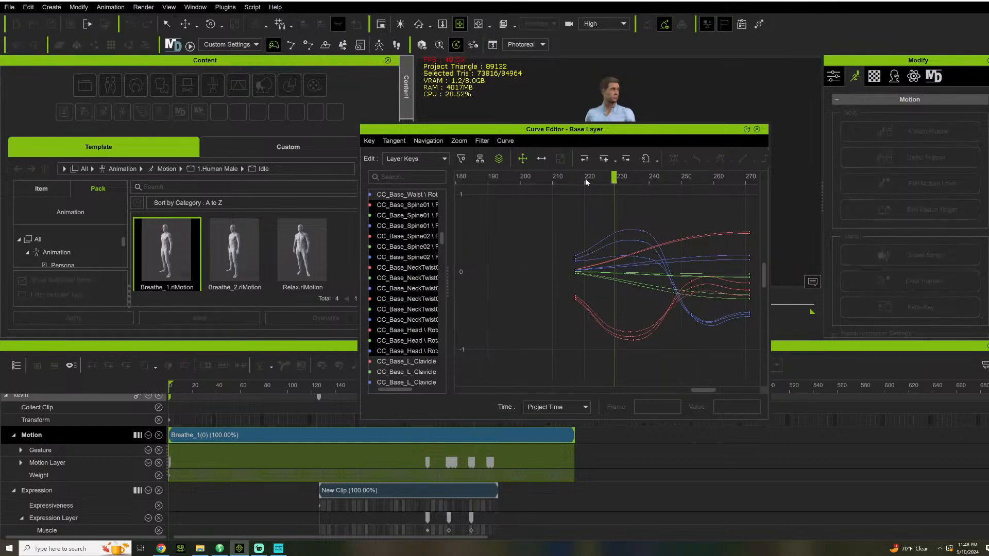
pyautogui.press('space')
# - Dock the Curve Editor alongside the Content library, replay the turn and frame the character's upper body
pyautogui.moveTo(648, 136); pyautogui.dragTo(332, 251)
pyautogui.click(405, 388)
pyautogui.press('space')
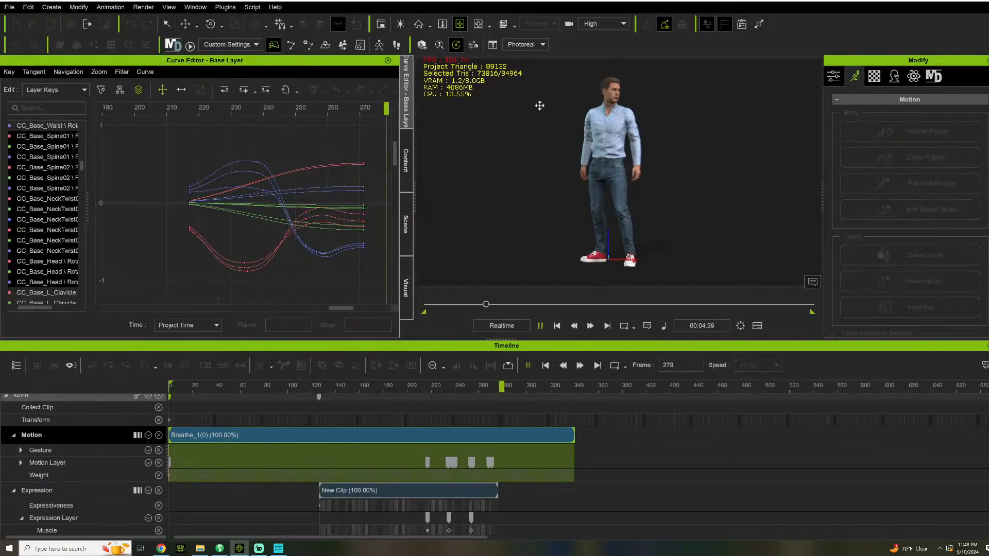
pyautogui.press('space')
pyautogui.scroll(10, 468, 265)
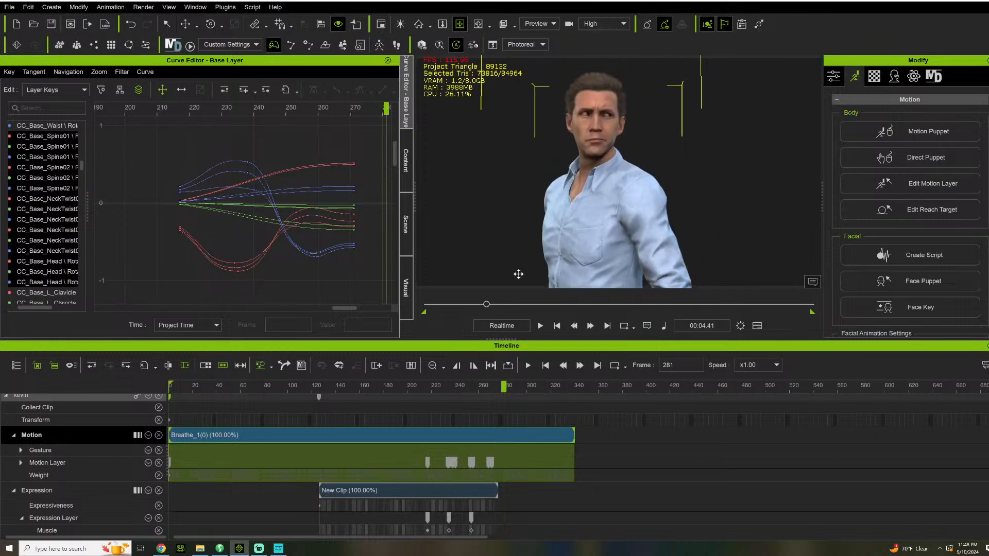
# - Replay the turn from about frames 160 and 218 with the curves visible beside the character's upper body
pyautogui.click(360, 388)
pyautogui.press('space')
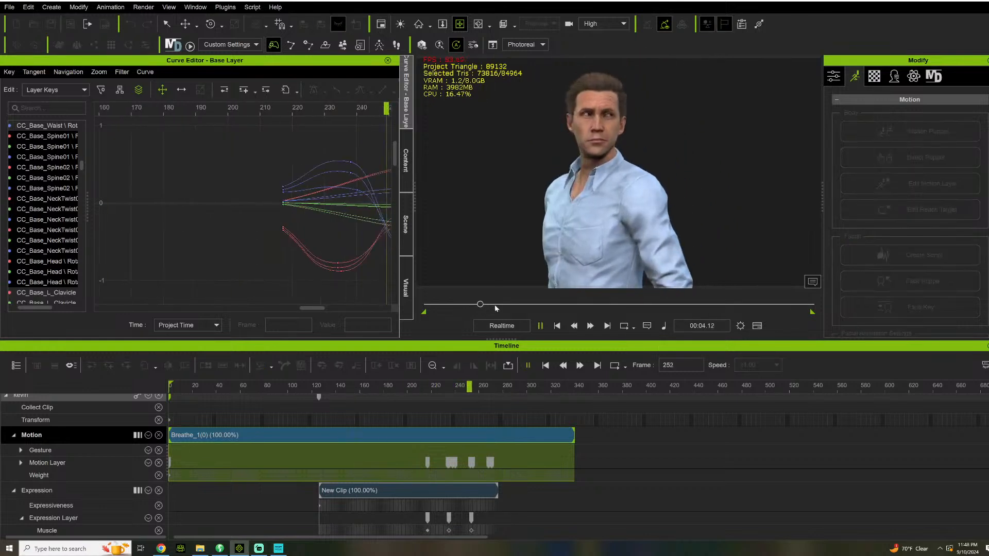
pyautogui.press('space')
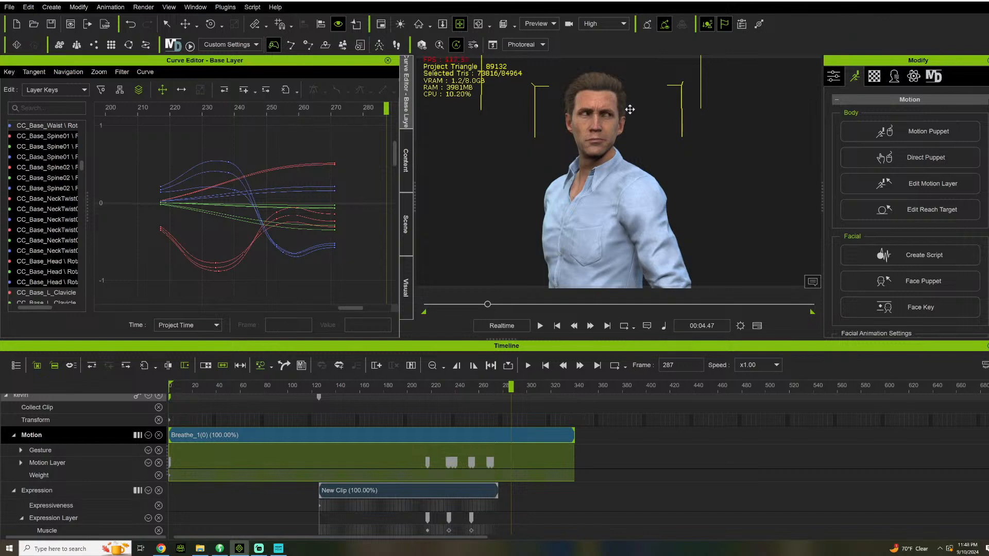
pyautogui.click(164, 112)
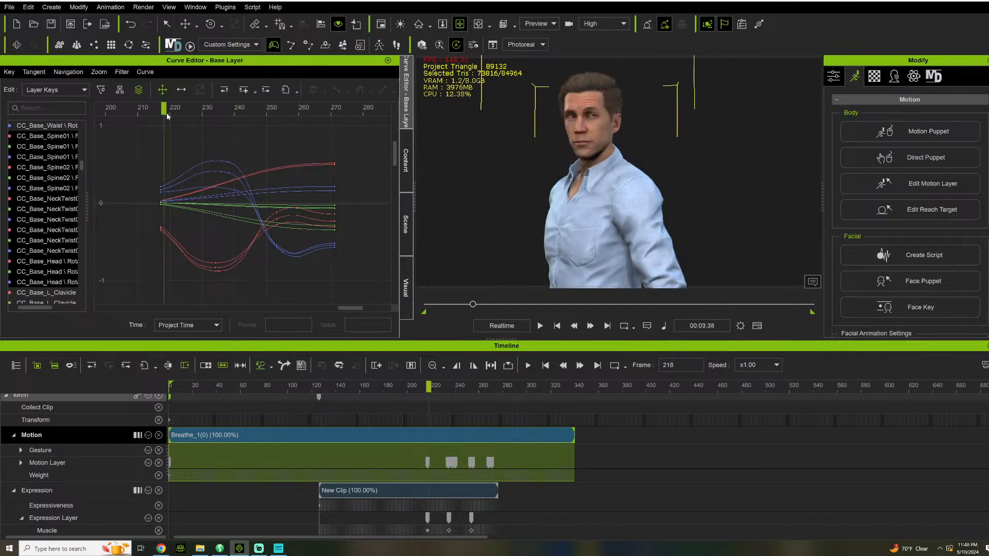
pyautogui.press('space')
pyautogui.press('space')
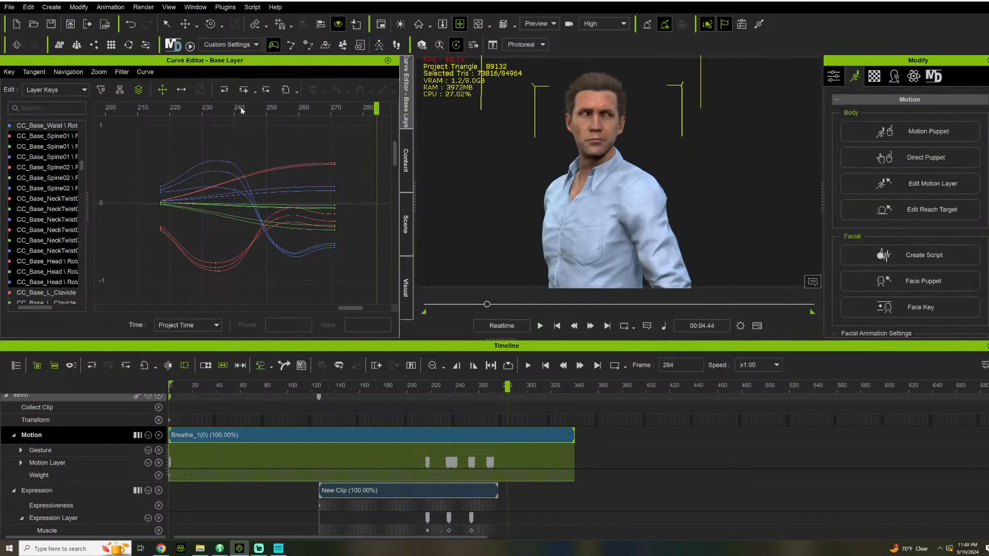